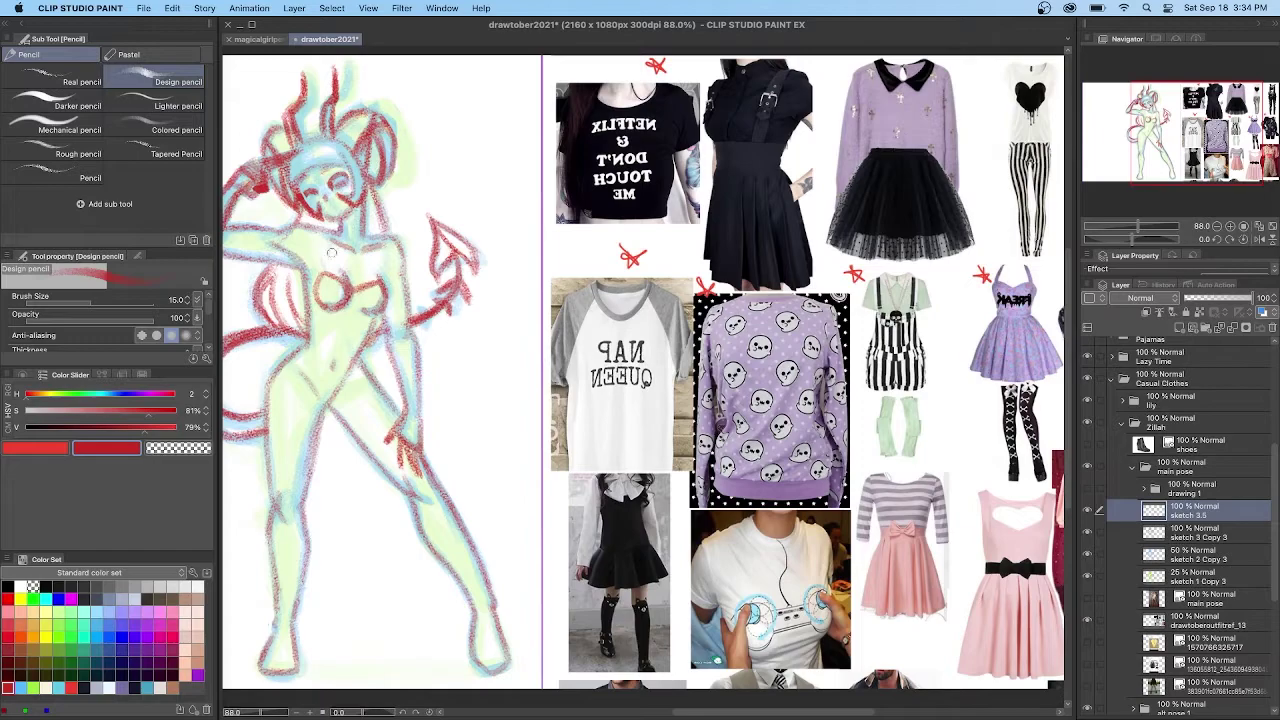
Sketch a fitted halter top in red on the figure, with neck straps, bust line and waist
{"action": "mouse_move", "coordinate": [380, 232]}
{"action": "left_mouse_down"}
{"action": "mouse_move", "coordinate": [368, 288]}
{"action": "mouse_move", "coordinate": [332, 290]}
{"action": "left_mouse_up"}
{"action": "left_click_drag", "start_coordinate": [312, 348], "coordinate": [360, 362]}
{"action": "mouse_move", "coordinate": [322, 282]}
{"action": "left_mouse_down"}
{"action": "mouse_move", "coordinate": [384, 306]}
{"action": "mouse_move", "coordinate": [350, 306]}
{"action": "mouse_move", "coordinate": [382, 292]}
{"action": "mouse_move", "coordinate": [358, 294]}
{"action": "mouse_move", "coordinate": [376, 294]}
{"action": "mouse_move", "coordinate": [370, 318]}
{"action": "left_mouse_up"}
{"action": "left_click_drag", "start_coordinate": [380, 310], "coordinate": [357, 352]}
Sketch a short flared skirt in red around the hips, with waistline, flared sides, curved hem and pleat folds
{"action": "left_click_drag", "start_coordinate": [720, 712], "coordinate": [689, 712]}
{"action": "mouse_move", "coordinate": [402, 357]}
{"action": "left_mouse_down"}
{"action": "mouse_move", "coordinate": [340, 412]}
{"action": "mouse_move", "coordinate": [376, 487]}
{"action": "left_mouse_up"}
{"action": "left_click_drag", "start_coordinate": [482, 350], "coordinate": [531, 421]}
{"action": "left_click_drag", "start_coordinate": [390, 487], "coordinate": [534, 458]}
{"action": "left_click_drag", "start_coordinate": [484, 366], "coordinate": [534, 408]}
{"action": "mouse_move", "coordinate": [400, 488]}
{"action": "left_mouse_down"}
{"action": "mouse_move", "coordinate": [418, 354]}
{"action": "mouse_move", "coordinate": [345, 416]}
{"action": "left_mouse_up"}
{"action": "mouse_move", "coordinate": [410, 354]}
{"action": "left_mouse_down"}
{"action": "mouse_move", "coordinate": [342, 428]}
{"action": "mouse_move", "coordinate": [352, 458]}
{"action": "mouse_move", "coordinate": [369, 431]}
{"action": "left_mouse_up"}
{"action": "left_click_drag", "start_coordinate": [358, 430], "coordinate": [374, 483]}
{"action": "mouse_move", "coordinate": [422, 368]}
{"action": "left_mouse_down"}
{"action": "mouse_move", "coordinate": [405, 490]}
{"action": "mouse_move", "coordinate": [483, 474]}
{"action": "left_mouse_up"}
{"action": "left_click_drag", "start_coordinate": [450, 358], "coordinate": [467, 471]}
{"action": "left_click_drag", "start_coordinate": [512, 364], "coordinate": [460, 484]}
{"action": "mouse_move", "coordinate": [514, 414]}
{"action": "left_mouse_down"}
{"action": "mouse_move", "coordinate": [464, 480]}
{"action": "mouse_move", "coordinate": [518, 466]}
{"action": "left_mouse_up"}
{"action": "left_click_drag", "start_coordinate": [530, 362], "coordinate": [486, 414]}
{"action": "left_click_drag", "start_coordinate": [540, 446], "coordinate": [424, 490]}
{"action": "mouse_move", "coordinate": [370, 394]}
{"action": "left_mouse_down"}
{"action": "mouse_move", "coordinate": [340, 408]}
{"action": "mouse_move", "coordinate": [340, 444]}
{"action": "left_mouse_up"}
{"action": "mouse_move", "coordinate": [422, 354]}
{"action": "left_mouse_down"}
{"action": "mouse_move", "coordinate": [356, 426]}
{"action": "mouse_move", "coordinate": [356, 405]}
{"action": "left_mouse_up"}
{"action": "left_click_drag", "start_coordinate": [390, 375], "coordinate": [359, 402]}
{"action": "left_click_drag", "start_coordinate": [421, 347], "coordinate": [367, 386]}
{"action": "mouse_move", "coordinate": [411, 352]}
{"action": "left_mouse_down"}
{"action": "mouse_move", "coordinate": [340, 425]}
{"action": "mouse_move", "coordinate": [510, 440]}
{"action": "mouse_move", "coordinate": [535, 405]}
{"action": "left_mouse_up"}
{"action": "left_click_drag", "start_coordinate": [345, 446], "coordinate": [380, 486]}
{"action": "mouse_move", "coordinate": [536, 455]}
{"action": "left_mouse_down"}
{"action": "mouse_move", "coordinate": [448, 488]}
{"action": "mouse_move", "coordinate": [398, 462]}
{"action": "left_mouse_up"}
{"action": "mouse_move", "coordinate": [452, 480]}
{"action": "left_mouse_down"}
{"action": "mouse_move", "coordinate": [378, 484]}
{"action": "mouse_move", "coordinate": [530, 420]}
{"action": "left_mouse_up"}
{"action": "mouse_move", "coordinate": [431, 432]}
{"action": "left_mouse_down"}
{"action": "mouse_move", "coordinate": [404, 437]}
{"action": "mouse_move", "coordinate": [434, 439]}
{"action": "left_mouse_up"}
{"action": "mouse_move", "coordinate": [514, 415]}
{"action": "left_mouse_down"}
{"action": "mouse_move", "coordinate": [494, 434]}
{"action": "mouse_move", "coordinate": [398, 433]}
{"action": "left_mouse_up"}
Sketch the stocking tops on the thighs below the skirt and block in a lettering band across the bodice
{"action": "scroll", "coordinate": [335, 457], "scroll_direction": "right", "scroll_amount": 3}
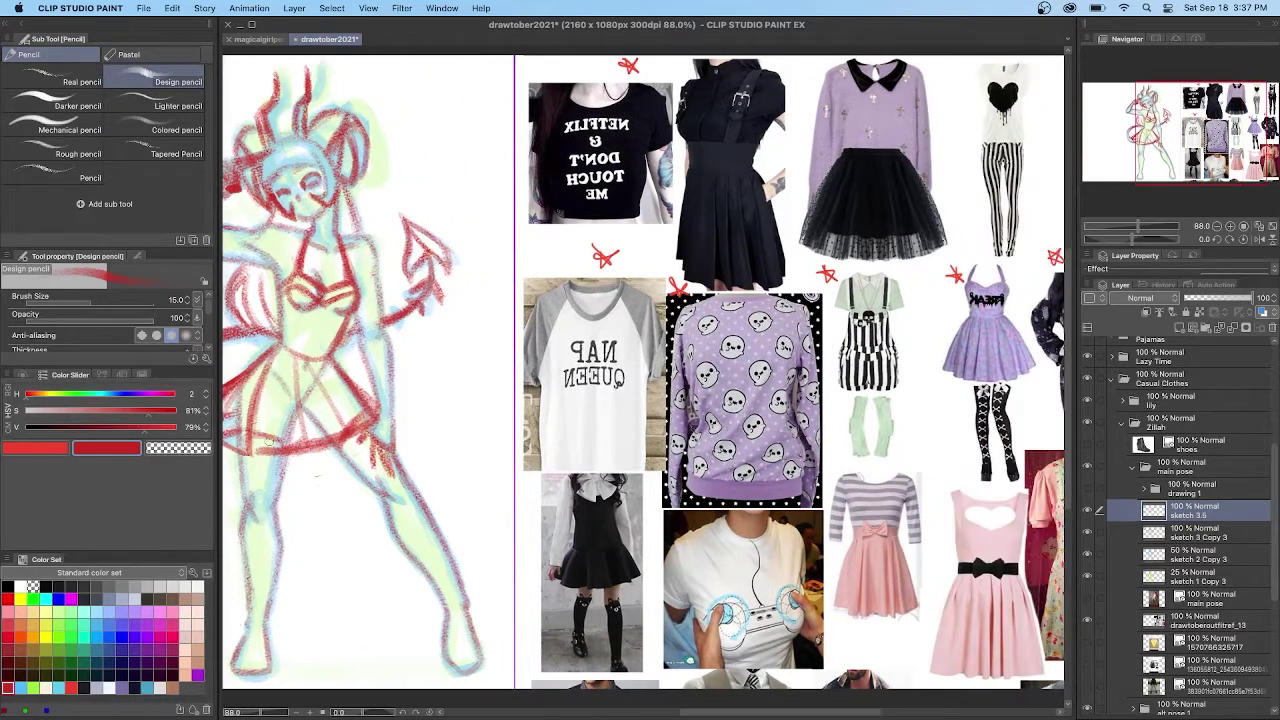
{"action": "left_click_drag", "start_coordinate": [257, 451], "coordinate": [272, 461]}
{"action": "left_click_drag", "start_coordinate": [271, 453], "coordinate": [247, 465]}
{"action": "mouse_move", "coordinate": [347, 449]}
{"action": "left_mouse_down"}
{"action": "mouse_move", "coordinate": [378, 436]}
{"action": "mouse_move", "coordinate": [363, 465]}
{"action": "left_mouse_up"}
{"action": "mouse_move", "coordinate": [290, 303]}
{"action": "left_mouse_down"}
{"action": "mouse_move", "coordinate": [318, 320]}
{"action": "mouse_move", "coordinate": [338, 305]}
{"action": "mouse_move", "coordinate": [330, 322]}
{"action": "mouse_move", "coordinate": [286, 322]}
{"action": "left_mouse_up"}
Sketch criss-cross lacing and ankle lines down both legs
{"action": "left_click_drag", "start_coordinate": [710, 712], "coordinate": [664, 712]}
{"action": "left_click_drag", "start_coordinate": [442, 477], "coordinate": [461, 491]}
{"action": "mouse_move", "coordinate": [460, 475]}
{"action": "left_mouse_down"}
{"action": "mouse_move", "coordinate": [441, 491]}
{"action": "mouse_move", "coordinate": [459, 518]}
{"action": "left_mouse_up"}
{"action": "left_click_drag", "start_coordinate": [459, 500], "coordinate": [438, 518]}
{"action": "left_click_drag", "start_coordinate": [442, 625], "coordinate": [435, 643]}
{"action": "mouse_move", "coordinate": [468, 534]}
{"action": "left_mouse_down"}
{"action": "mouse_move", "coordinate": [422, 569]}
{"action": "mouse_move", "coordinate": [462, 531]}
{"action": "mouse_move", "coordinate": [438, 529]}
{"action": "mouse_move", "coordinate": [464, 585]}
{"action": "mouse_move", "coordinate": [440, 622]}
{"action": "left_mouse_up"}
{"action": "mouse_move", "coordinate": [560, 471]}
{"action": "left_mouse_down"}
{"action": "mouse_move", "coordinate": [585, 510]}
{"action": "mouse_move", "coordinate": [605, 517]}
{"action": "mouse_move", "coordinate": [606, 551]}
{"action": "mouse_move", "coordinate": [622, 527]}
{"action": "mouse_move", "coordinate": [620, 567]}
{"action": "mouse_move", "coordinate": [652, 588]}
{"action": "mouse_move", "coordinate": [660, 636]}
{"action": "left_mouse_up"}
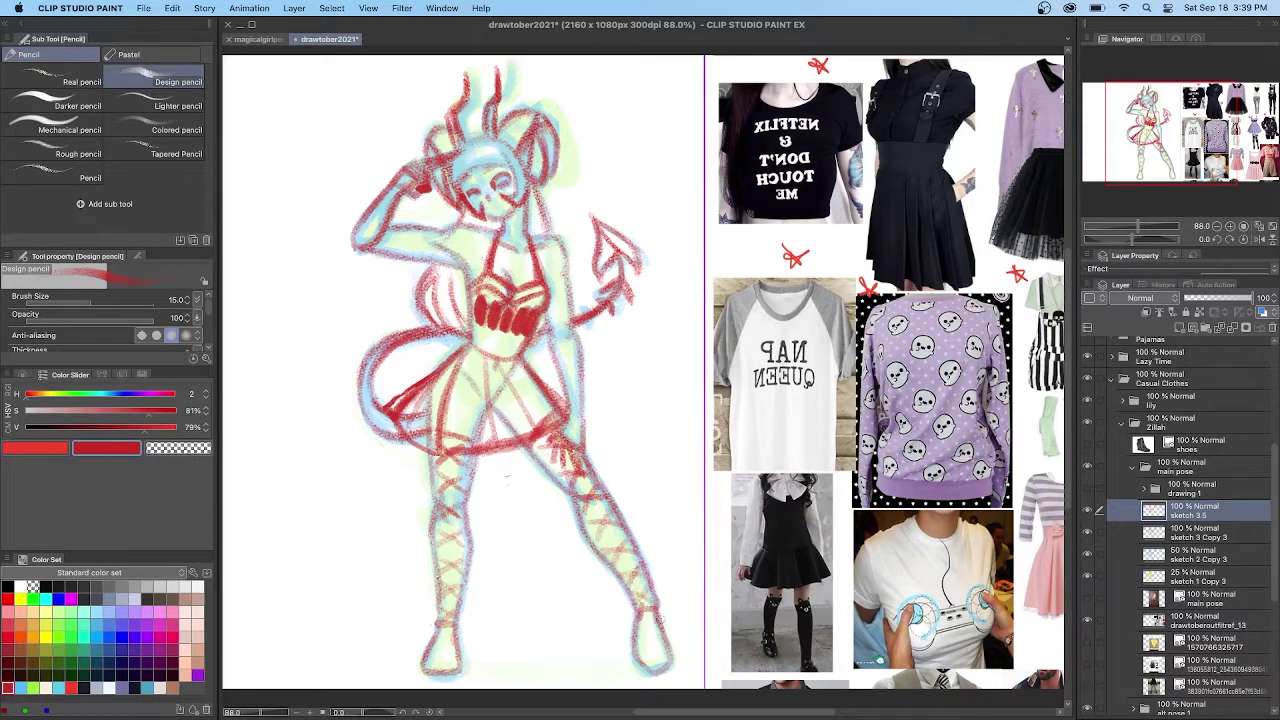
Add red frilled bands with bows around the tops of both laced stockings
{"action": "left_click_drag", "start_coordinate": [574, 462], "coordinate": [558, 486]}
{"action": "left_click_drag", "start_coordinate": [465, 470], "coordinate": [448, 502]}
{"action": "mouse_move", "coordinate": [562, 491]}
{"action": "left_mouse_down"}
{"action": "mouse_move", "coordinate": [594, 463]}
{"action": "mouse_move", "coordinate": [549, 466]}
{"action": "left_mouse_up"}
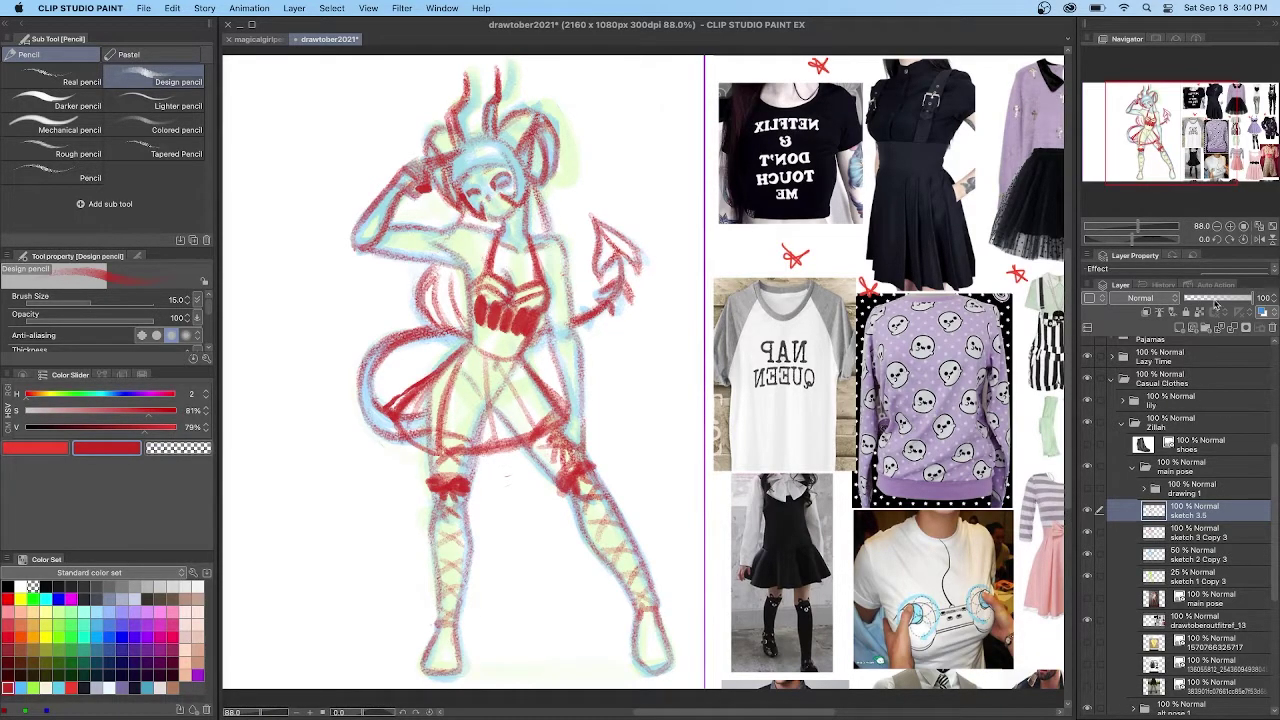
Lower the layer opacities: sketch 3.5 and sketch 3 Copy 3 to 50%, sketch 2 Copy 3 to 25%, sketch 1 Copy 3 to 12%
{"action": "left_click", "coordinate": [1217, 300]}
{"action": "left_click", "coordinate": [1200, 533]}
{"action": "left_click", "coordinate": [1217, 300]}
{"action": "left_click", "coordinate": [1200, 555]}
{"action": "left_click", "coordinate": [1201, 300]}
{"action": "left_click", "coordinate": [1200, 577]}
{"action": "left_click", "coordinate": [1192, 300]}
{"action": "left_click", "coordinate": [1200, 511]}
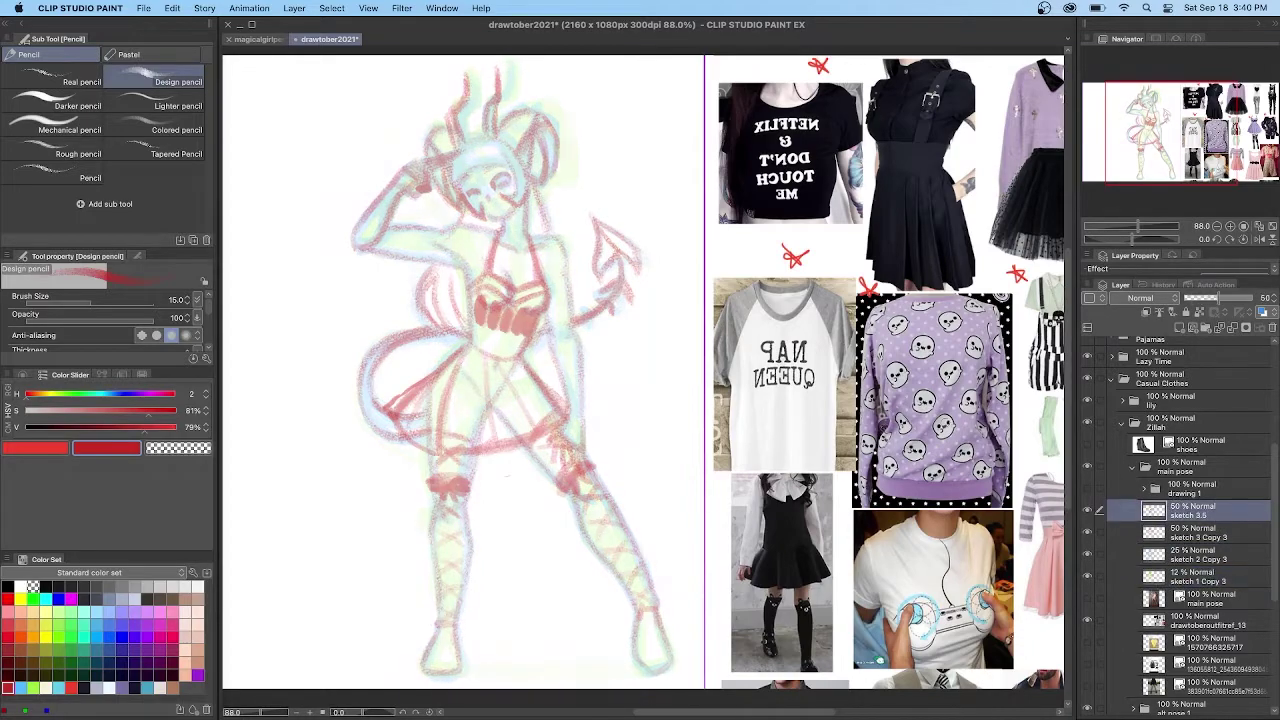
Add a layer named sketch 4 above the other sketches and set the Design pencil to size 10 in purple
{"action": "left_click", "coordinate": [1179, 328]}
{"action": "double_click", "coordinate": [1181, 516]}
{"action": "type", "text": "sketch 4"}
{"action": "key", "text": "Return"}
{"action": "left_click_drag", "start_coordinate": [172, 303], "coordinate": [150, 303]}
{"action": "left_click", "coordinate": [197, 675]}
Trace the raised arm, its hand at the forehead and the looped hair bun in purple
{"action": "scroll", "coordinate": [451, 317], "scroll_direction": "up", "scroll_amount": 2}
{"action": "mouse_move", "coordinate": [462, 106]}
{"action": "left_mouse_down"}
{"action": "mouse_move", "coordinate": [417, 103]}
{"action": "mouse_move", "coordinate": [453, 106]}
{"action": "mouse_move", "coordinate": [429, 128]}
{"action": "mouse_move", "coordinate": [398, 130]}
{"action": "mouse_move", "coordinate": [399, 144]}
{"action": "mouse_move", "coordinate": [403, 118]}
{"action": "mouse_move", "coordinate": [433, 121]}
{"action": "mouse_move", "coordinate": [408, 158]}
{"action": "mouse_move", "coordinate": [398, 121]}
{"action": "mouse_move", "coordinate": [380, 133]}
{"action": "mouse_move", "coordinate": [376, 183]}
{"action": "mouse_move", "coordinate": [338, 230]}
{"action": "left_mouse_up"}
{"action": "left_click_drag", "start_coordinate": [372, 155], "coordinate": [336, 228]}
{"action": "mouse_move", "coordinate": [506, 208]}
{"action": "left_mouse_down"}
{"action": "mouse_move", "coordinate": [373, 205]}
{"action": "mouse_move", "coordinate": [336, 231]}
{"action": "mouse_move", "coordinate": [365, 205]}
{"action": "left_mouse_up"}
{"action": "mouse_move", "coordinate": [474, 267]}
{"action": "left_mouse_down"}
{"action": "mouse_move", "coordinate": [467, 249]}
{"action": "mouse_move", "coordinate": [346, 232]}
{"action": "left_mouse_up"}
{"action": "left_click_drag", "start_coordinate": [386, 234], "coordinate": [447, 240]}
{"action": "mouse_move", "coordinate": [543, 118]}
{"action": "left_mouse_down"}
{"action": "mouse_move", "coordinate": [560, 64]}
{"action": "mouse_move", "coordinate": [549, 128]}
{"action": "left_mouse_up"}
{"action": "left_click_drag", "start_coordinate": [566, 60], "coordinate": [509, 88]}
{"action": "mouse_move", "coordinate": [573, 72]}
{"action": "left_mouse_down"}
{"action": "mouse_move", "coordinate": [587, 103]}
{"action": "mouse_move", "coordinate": [554, 144]}
{"action": "left_mouse_up"}
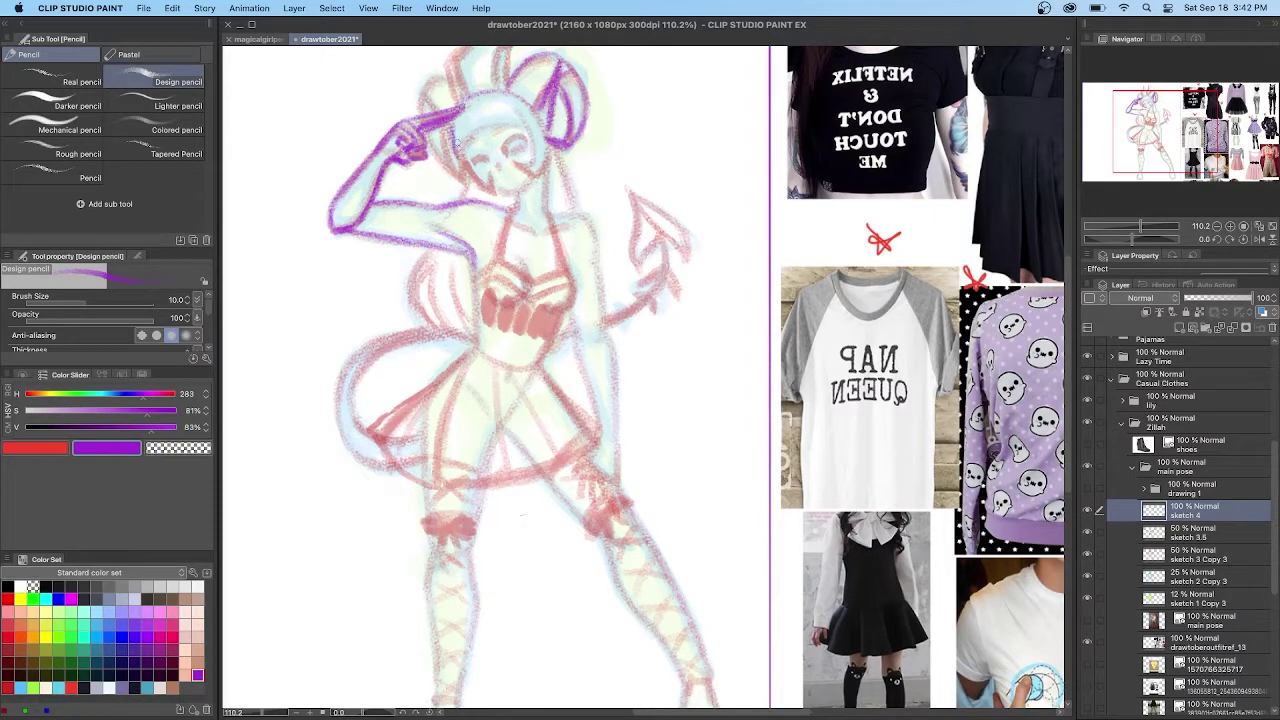
Refine the head in purple, drawing the hair framing the face, the face outline and the facial features
{"action": "mouse_move", "coordinate": [466, 182]}
{"action": "left_mouse_down"}
{"action": "mouse_move", "coordinate": [428, 100]}
{"action": "mouse_move", "coordinate": [436, 78]}
{"action": "mouse_move", "coordinate": [462, 76]}
{"action": "left_mouse_up"}
{"action": "mouse_move", "coordinate": [524, 123]}
{"action": "left_mouse_down"}
{"action": "mouse_move", "coordinate": [458, 152]}
{"action": "mouse_move", "coordinate": [492, 189]}
{"action": "left_mouse_up"}
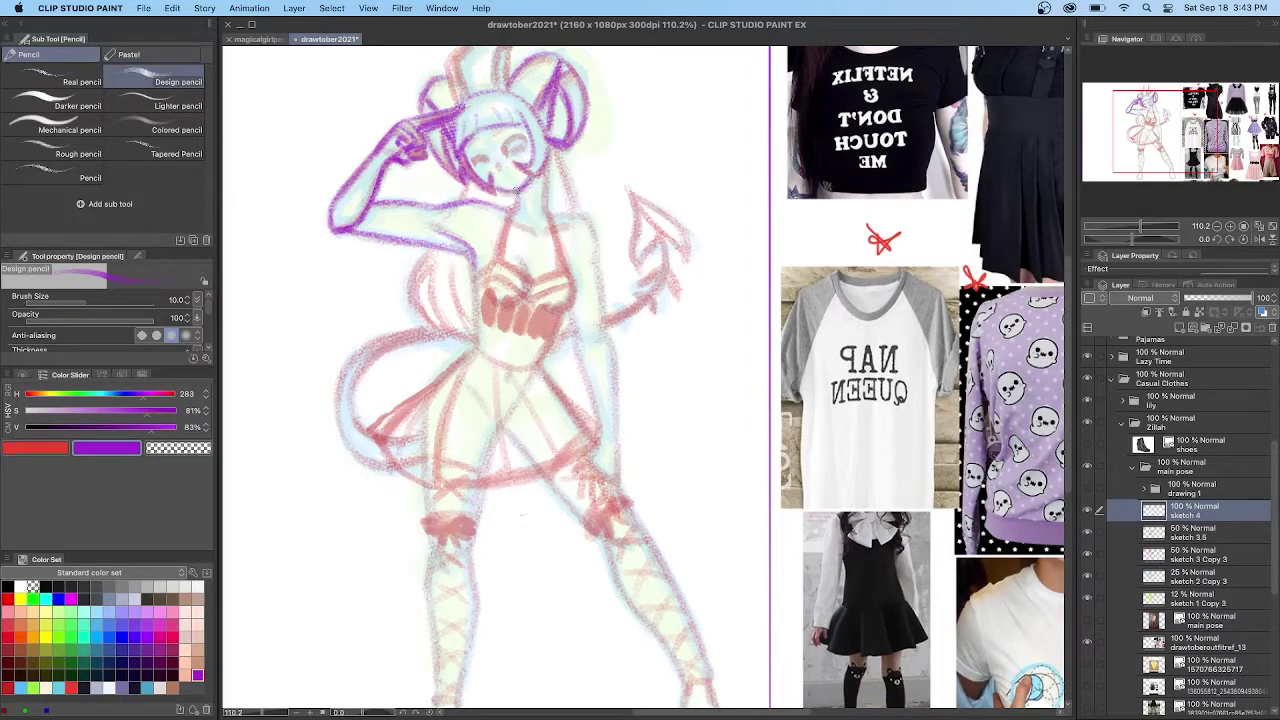
{"action": "mouse_move", "coordinate": [502, 138]}
{"action": "left_mouse_down"}
{"action": "mouse_move", "coordinate": [526, 152]}
{"action": "mouse_move", "coordinate": [474, 141]}
{"action": "mouse_move", "coordinate": [540, 205]}
{"action": "left_mouse_up"}
Trace the neck, collarbones, shoulder, halter straps and the side of the torso in purple
{"action": "mouse_move", "coordinate": [498, 194]}
{"action": "left_mouse_down"}
{"action": "mouse_move", "coordinate": [516, 212]}
{"action": "mouse_move", "coordinate": [585, 218]}
{"action": "mouse_move", "coordinate": [600, 260]}
{"action": "left_mouse_up"}
{"action": "mouse_move", "coordinate": [572, 218]}
{"action": "left_mouse_down"}
{"action": "mouse_move", "coordinate": [498, 230]}
{"action": "mouse_move", "coordinate": [490, 266]}
{"action": "mouse_move", "coordinate": [560, 272]}
{"action": "left_mouse_up"}
{"action": "left_click_drag", "start_coordinate": [536, 226], "coordinate": [550, 280]}
{"action": "mouse_move", "coordinate": [506, 266]}
{"action": "left_mouse_down"}
{"action": "mouse_move", "coordinate": [556, 280]}
{"action": "mouse_move", "coordinate": [484, 268]}
{"action": "left_mouse_up"}
{"action": "mouse_move", "coordinate": [490, 266]}
{"action": "left_mouse_down"}
{"action": "mouse_move", "coordinate": [474, 294]}
{"action": "mouse_move", "coordinate": [474, 350]}
{"action": "left_mouse_up"}
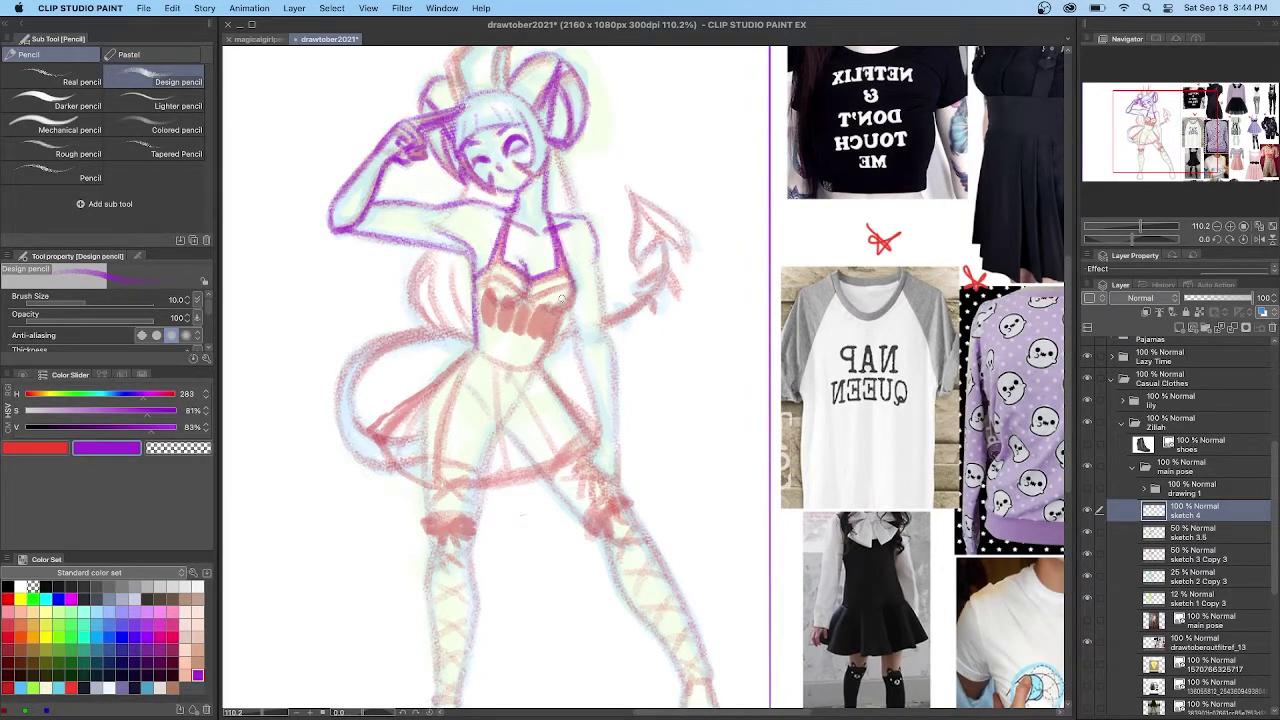
Trace the top's bust edges, the remaining side of the torso and the waistline in purple
{"action": "left_click_drag", "start_coordinate": [561, 314], "coordinate": [542, 366]}
{"action": "mouse_move", "coordinate": [496, 276]}
{"action": "left_mouse_down"}
{"action": "mouse_move", "coordinate": [530, 294]}
{"action": "mouse_move", "coordinate": [570, 278]}
{"action": "mouse_move", "coordinate": [500, 288]}
{"action": "left_mouse_up"}
{"action": "left_click_drag", "start_coordinate": [558, 284], "coordinate": [576, 281]}
{"action": "left_click_drag", "start_coordinate": [536, 358], "coordinate": [492, 368]}
{"action": "left_click_drag", "start_coordinate": [504, 350], "coordinate": [482, 366]}
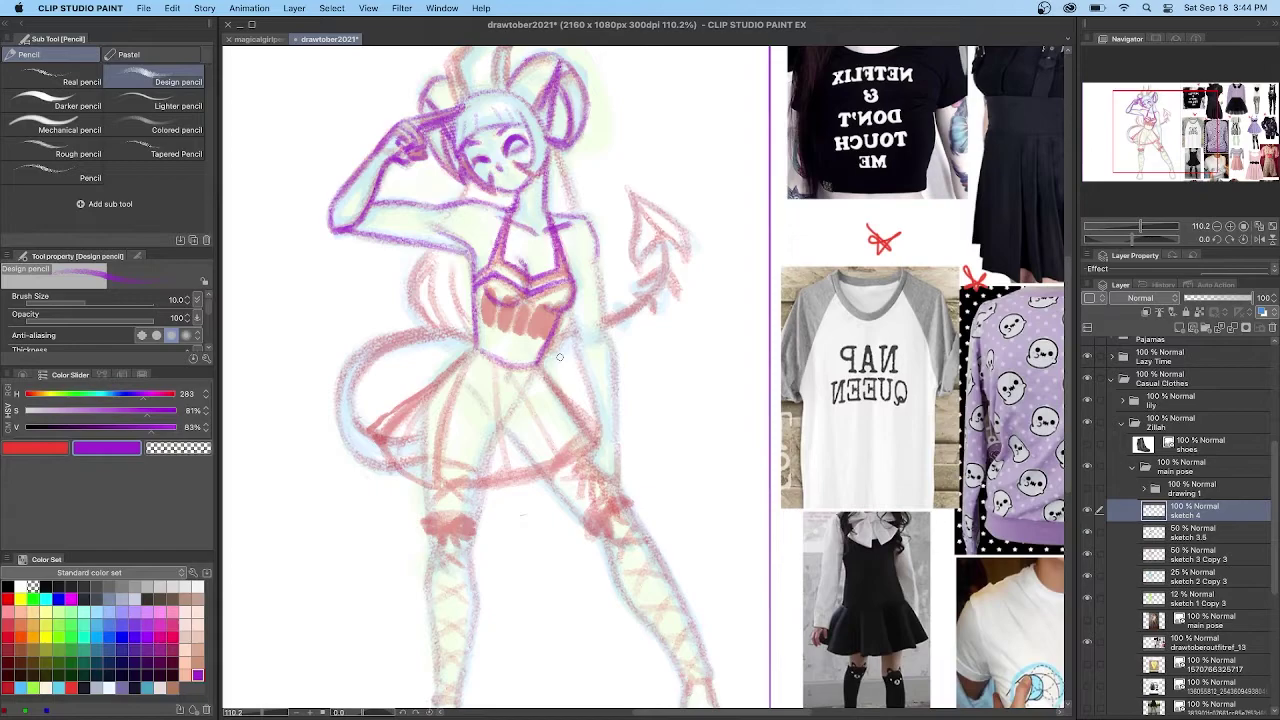
Trace the lowered arm, its hand and the hair strand beside the neck, hiding the sketch 3.5 layer only while drawing the fingers
{"action": "left_click_drag", "start_coordinate": [598, 260], "coordinate": [606, 342]}
{"action": "left_click_drag", "start_coordinate": [572, 148], "coordinate": [556, 216]}
{"action": "mouse_move", "coordinate": [574, 336]}
{"action": "left_mouse_down"}
{"action": "mouse_move", "coordinate": [600, 430]}
{"action": "mouse_move", "coordinate": [570, 478]}
{"action": "mouse_move", "coordinate": [604, 510]}
{"action": "left_mouse_up"}
{"action": "left_click", "coordinate": [1088, 532]}
{"action": "left_click_drag", "start_coordinate": [606, 455], "coordinate": [616, 516]}
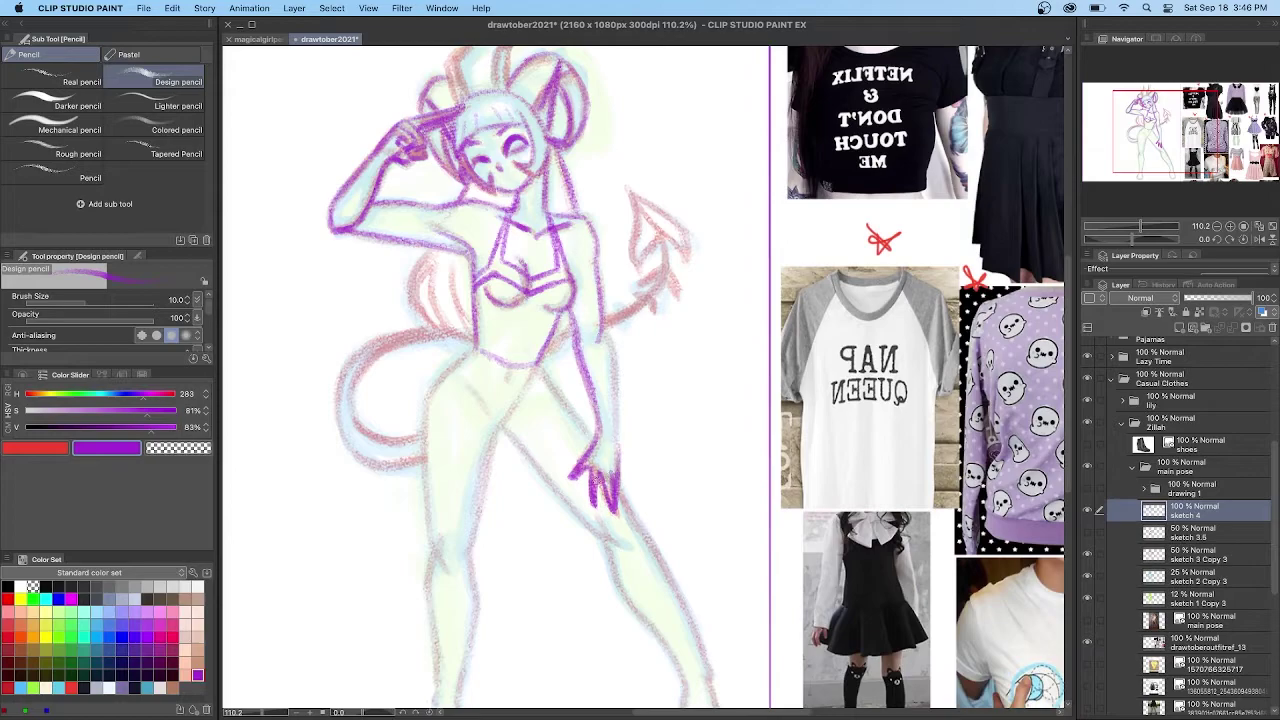
{"action": "left_click", "coordinate": [1088, 532]}
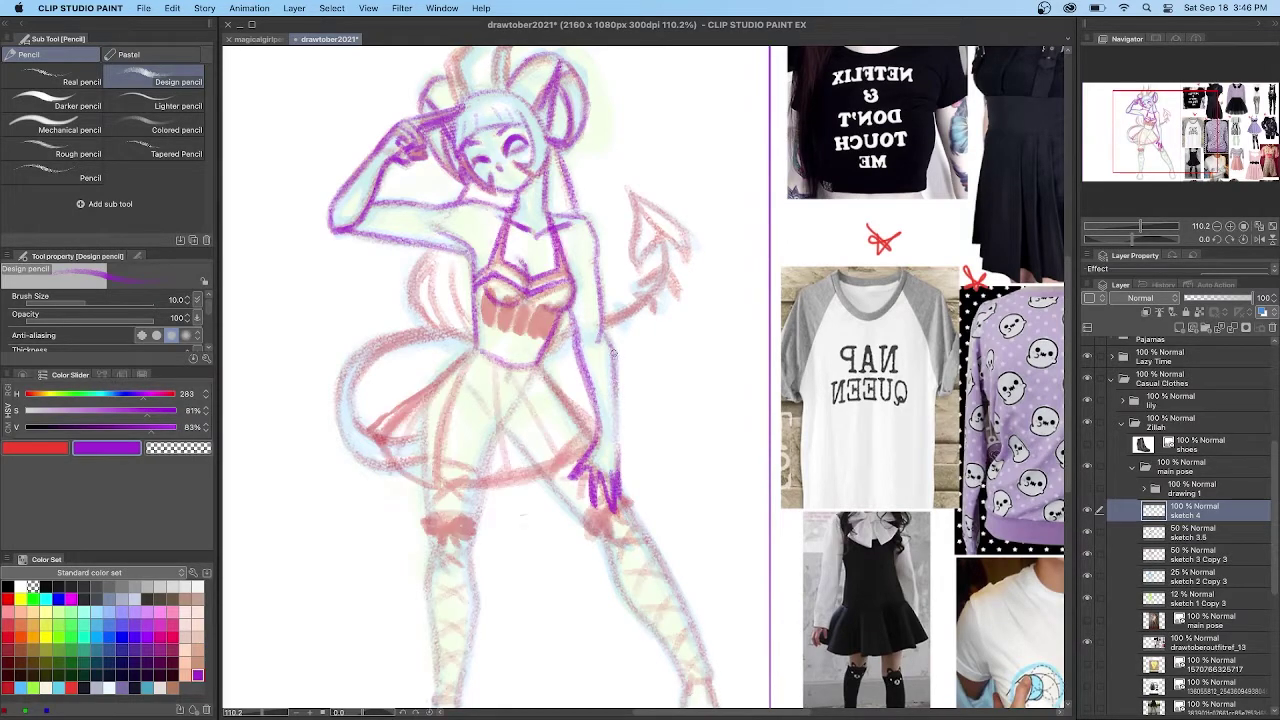
Trace the flared skirt with its pleats and hem, plus the hair locks hanging behind the waist
{"action": "left_click_drag", "start_coordinate": [474, 350], "coordinate": [370, 433]}
{"action": "left_click_drag", "start_coordinate": [452, 370], "coordinate": [378, 438]}
{"action": "left_click_drag", "start_coordinate": [376, 438], "coordinate": [395, 462]}
{"action": "left_click_drag", "start_coordinate": [436, 387], "coordinate": [395, 463]}
{"action": "mouse_move", "coordinate": [470, 356]}
{"action": "left_mouse_down"}
{"action": "mouse_move", "coordinate": [437, 489]}
{"action": "mouse_move", "coordinate": [514, 486]}
{"action": "left_mouse_up"}
{"action": "mouse_move", "coordinate": [498, 366]}
{"action": "left_mouse_down"}
{"action": "mouse_move", "coordinate": [508, 474]}
{"action": "mouse_move", "coordinate": [590, 440]}
{"action": "left_mouse_up"}
{"action": "left_click_drag", "start_coordinate": [594, 368], "coordinate": [548, 440]}
{"action": "left_click_drag", "start_coordinate": [504, 366], "coordinate": [550, 458]}
{"action": "mouse_move", "coordinate": [424, 256]}
{"action": "left_mouse_down"}
{"action": "mouse_move", "coordinate": [408, 328]}
{"action": "mouse_move", "coordinate": [418, 310]}
{"action": "mouse_move", "coordinate": [422, 332]}
{"action": "left_mouse_up"}
{"action": "left_click_drag", "start_coordinate": [470, 264], "coordinate": [456, 340]}
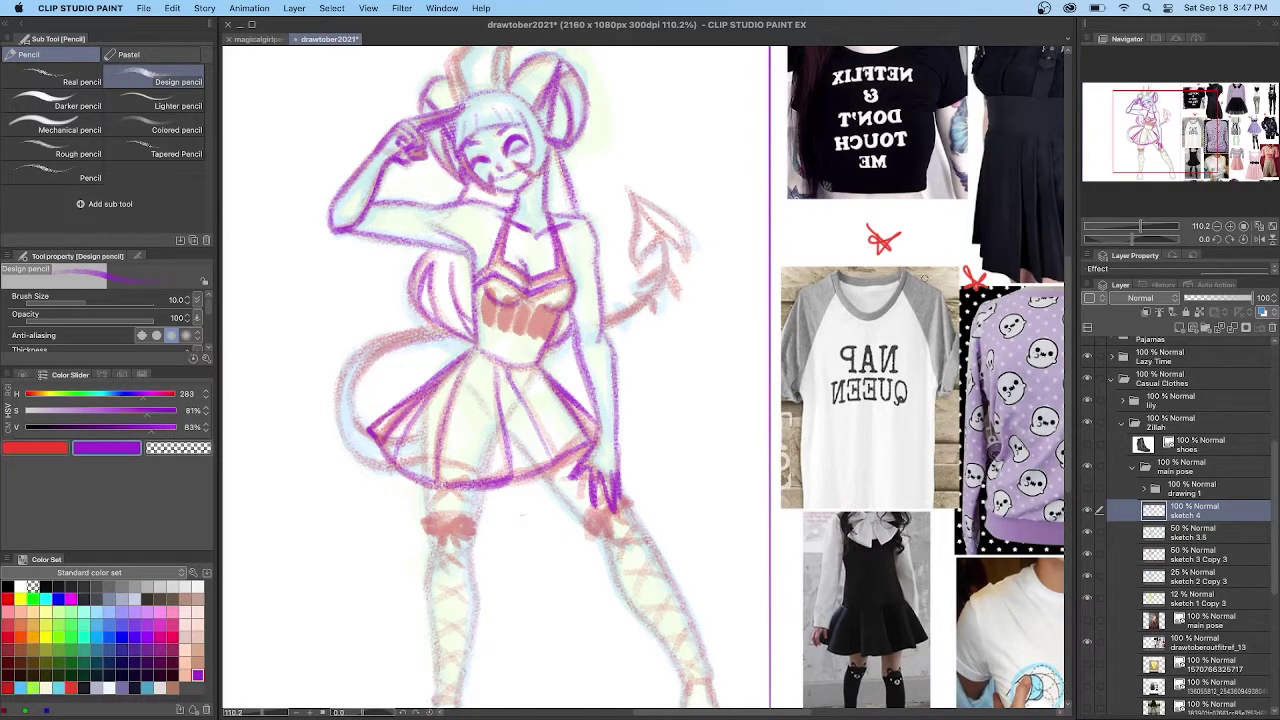
Trace the outstretched leg in purple, including the frilled stocking band under the hand, the leg outline and the shoe
{"action": "scroll", "coordinate": [1066, 312], "scroll_direction": "down", "scroll_amount": 3}
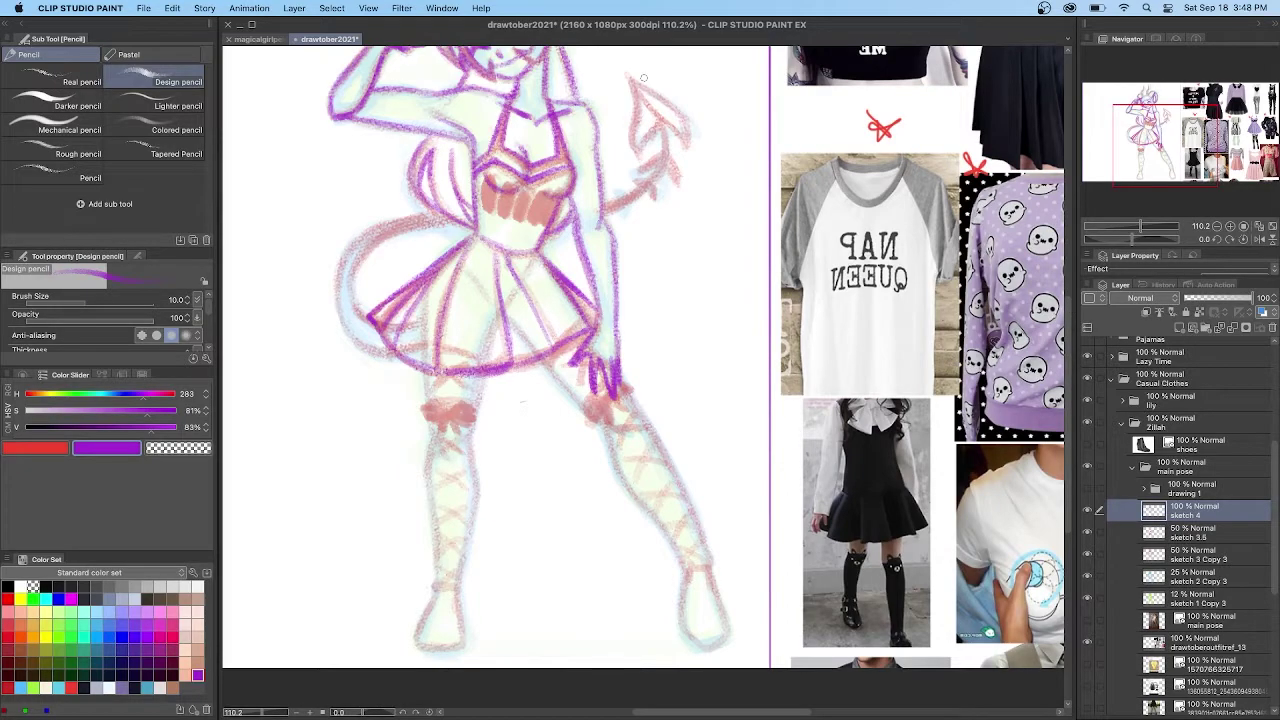
{"action": "mouse_move", "coordinate": [588, 380]}
{"action": "left_mouse_down"}
{"action": "mouse_move", "coordinate": [606, 404]}
{"action": "mouse_move", "coordinate": [590, 424]}
{"action": "mouse_move", "coordinate": [606, 402]}
{"action": "left_mouse_up"}
{"action": "mouse_move", "coordinate": [543, 362]}
{"action": "left_mouse_down"}
{"action": "mouse_move", "coordinate": [590, 412]}
{"action": "mouse_move", "coordinate": [643, 420]}
{"action": "mouse_move", "coordinate": [712, 567]}
{"action": "left_mouse_up"}
{"action": "mouse_move", "coordinate": [605, 429]}
{"action": "left_mouse_down"}
{"action": "mouse_move", "coordinate": [651, 510]}
{"action": "mouse_move", "coordinate": [686, 630]}
{"action": "left_mouse_up"}
{"action": "mouse_move", "coordinate": [712, 568]}
{"action": "left_mouse_down"}
{"action": "mouse_move", "coordinate": [698, 646]}
{"action": "mouse_move", "coordinate": [720, 632]}
{"action": "mouse_move", "coordinate": [700, 626]}
{"action": "left_mouse_up"}
{"action": "left_click_drag", "start_coordinate": [684, 620], "coordinate": [714, 612]}
{"action": "left_click_drag", "start_coordinate": [693, 576], "coordinate": [688, 612]}
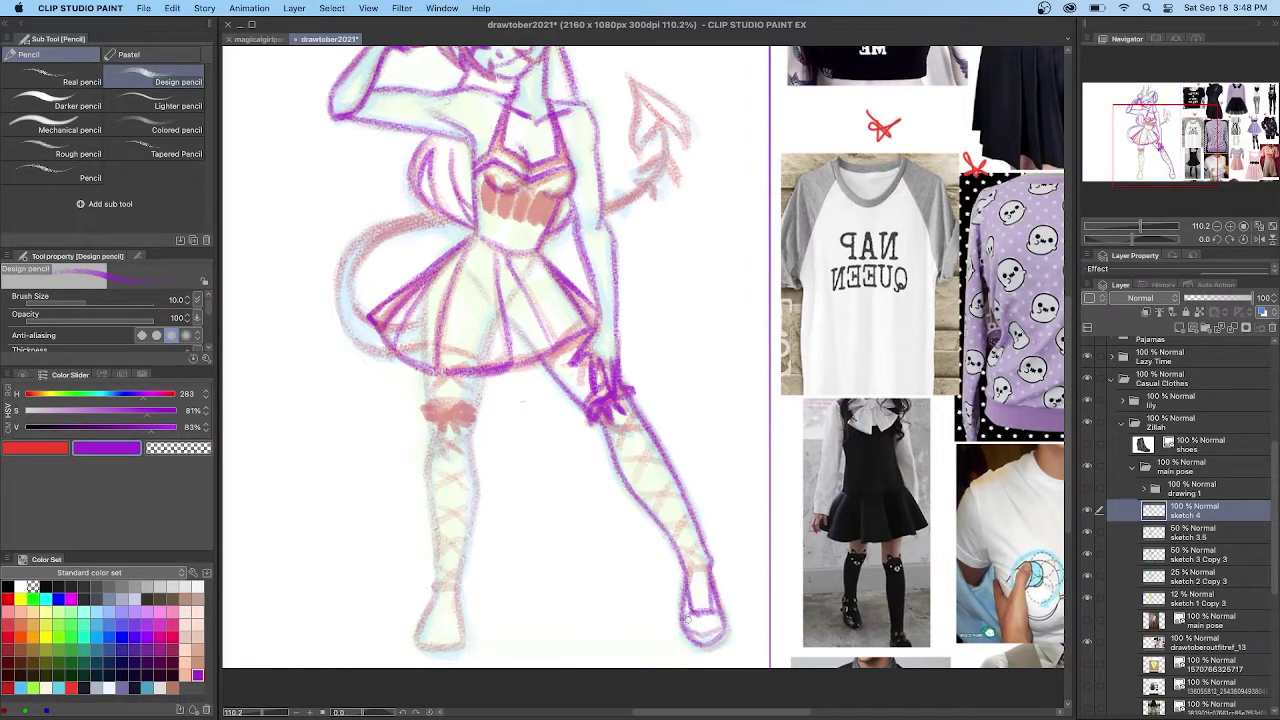
Draw the criss-cross lacing down the outstretched leg to the shoe
{"action": "mouse_move", "coordinate": [606, 428]}
{"action": "left_mouse_down"}
{"action": "mouse_move", "coordinate": [648, 436]}
{"action": "mouse_move", "coordinate": [636, 484]}
{"action": "mouse_move", "coordinate": [666, 468]}
{"action": "mouse_move", "coordinate": [629, 465]}
{"action": "mouse_move", "coordinate": [670, 512]}
{"action": "left_mouse_up"}
{"action": "left_click_drag", "start_coordinate": [644, 488], "coordinate": [680, 500]}
{"action": "scroll", "coordinate": [667, 497], "scroll_direction": "down", "scroll_amount": 3}
{"action": "mouse_move", "coordinate": [687, 350]}
{"action": "left_mouse_down"}
{"action": "mouse_move", "coordinate": [676, 373]}
{"action": "mouse_move", "coordinate": [693, 363]}
{"action": "left_mouse_up"}
{"action": "mouse_move", "coordinate": [698, 377]}
{"action": "left_mouse_down"}
{"action": "mouse_move", "coordinate": [686, 401]}
{"action": "mouse_move", "coordinate": [707, 395]}
{"action": "left_mouse_up"}
{"action": "mouse_move", "coordinate": [711, 407]}
{"action": "left_mouse_down"}
{"action": "mouse_move", "coordinate": [690, 422]}
{"action": "mouse_move", "coordinate": [706, 426]}
{"action": "left_mouse_up"}
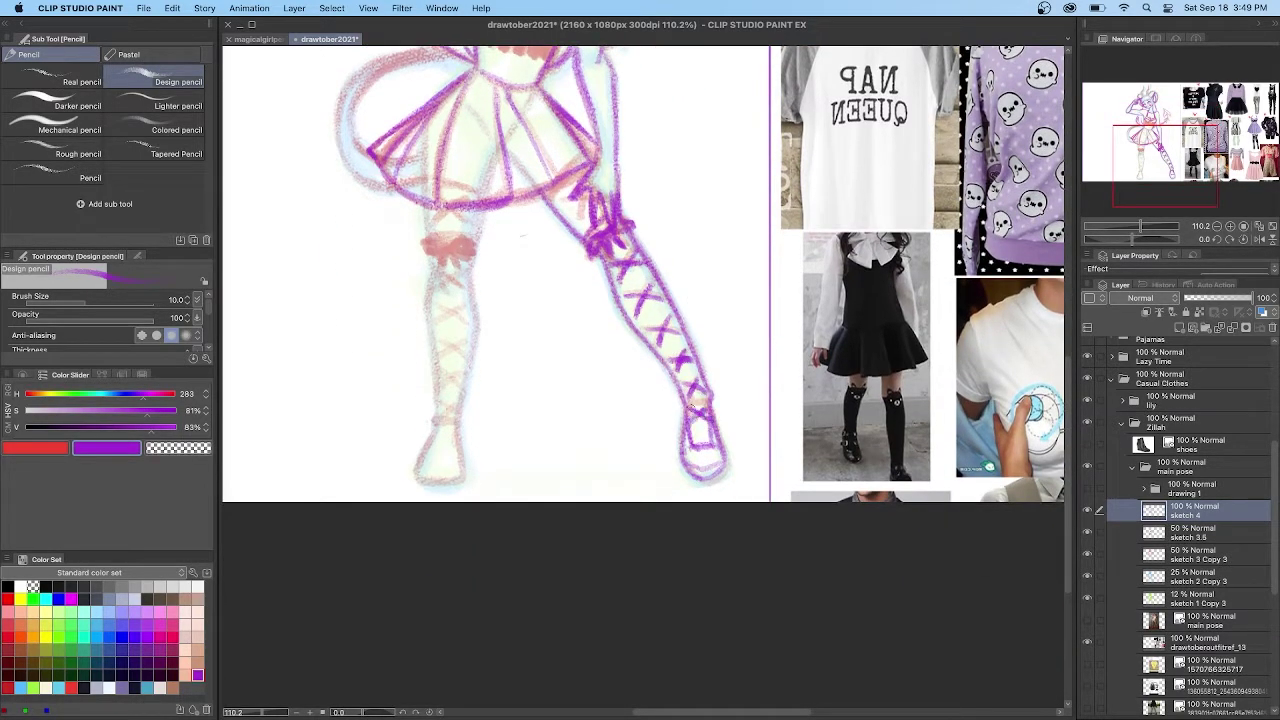
Draw the straight leg's frilled stocking band with its bow, and trace the thigh and upper calf outlines
{"action": "scroll", "coordinate": [678, 419], "scroll_direction": "right", "scroll_amount": 6}
{"action": "scroll", "coordinate": [678, 419], "scroll_direction": "left", "scroll_amount": 6}
{"action": "left_click_drag", "start_coordinate": [702, 712], "coordinate": [671, 711]}
{"action": "mouse_move", "coordinate": [564, 262]}
{"action": "left_mouse_down"}
{"action": "mouse_move", "coordinate": [588, 265]}
{"action": "mouse_move", "coordinate": [535, 266]}
{"action": "mouse_move", "coordinate": [552, 272]}
{"action": "left_mouse_up"}
{"action": "key", "text": "super+z"}
{"action": "mouse_move", "coordinate": [566, 264]}
{"action": "left_mouse_down"}
{"action": "mouse_move", "coordinate": [571, 276]}
{"action": "mouse_move", "coordinate": [553, 277]}
{"action": "left_mouse_up"}
{"action": "left_click_drag", "start_coordinate": [565, 263], "coordinate": [575, 273]}
{"action": "left_click_drag", "start_coordinate": [596, 218], "coordinate": [586, 254]}
{"action": "left_click_drag", "start_coordinate": [581, 268], "coordinate": [588, 320]}
{"action": "left_click_drag", "start_coordinate": [536, 215], "coordinate": [539, 250]}
{"action": "left_click_drag", "start_coordinate": [546, 270], "coordinate": [540, 303]}
{"action": "left_click_drag", "start_coordinate": [538, 247], "coordinate": [583, 250]}
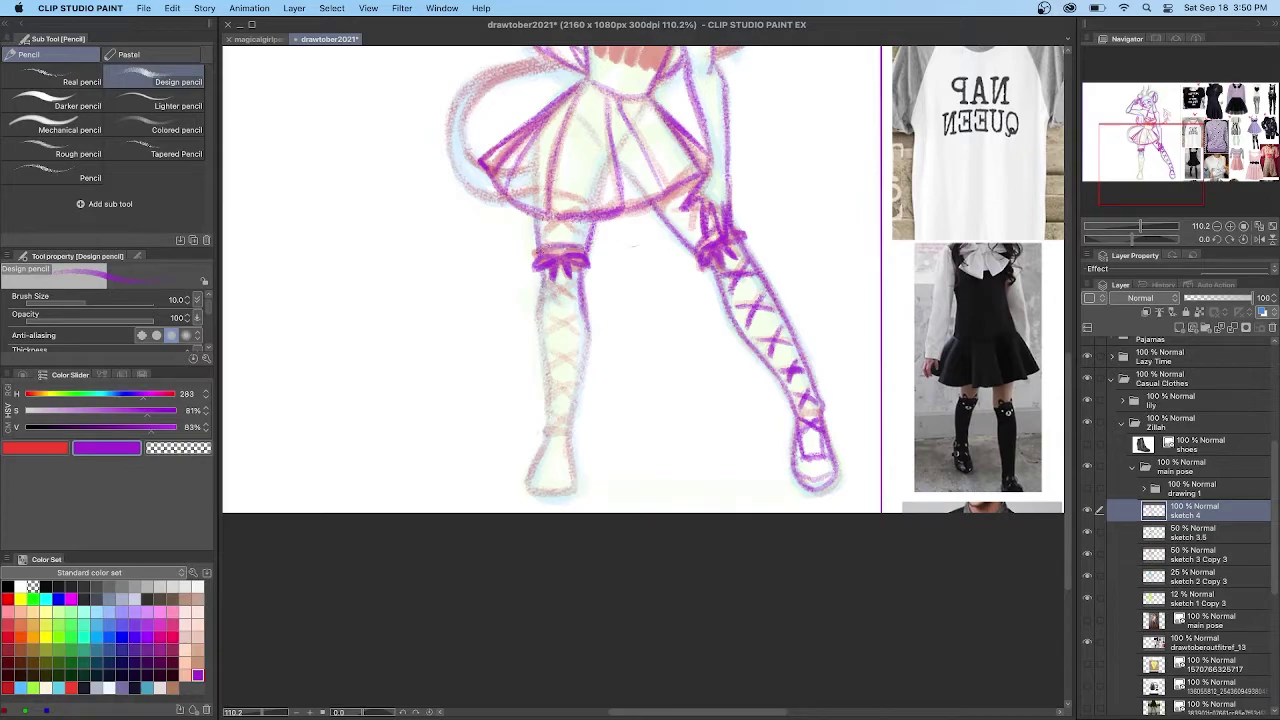
Trace the straight leg's lower outline and its shoe in purple
{"action": "left_click_drag", "start_coordinate": [588, 326], "coordinate": [568, 438]}
{"action": "mouse_move", "coordinate": [546, 274]}
{"action": "left_mouse_down"}
{"action": "mouse_move", "coordinate": [534, 352]}
{"action": "mouse_move", "coordinate": [546, 432]}
{"action": "left_mouse_up"}
{"action": "left_click_drag", "start_coordinate": [548, 414], "coordinate": [528, 490]}
{"action": "mouse_move", "coordinate": [574, 432]}
{"action": "left_mouse_down"}
{"action": "mouse_move", "coordinate": [562, 479]}
{"action": "mouse_move", "coordinate": [532, 486]}
{"action": "mouse_move", "coordinate": [538, 462]}
{"action": "left_mouse_up"}
Draw the criss-cross lacing down the straight leg to the ankle
{"action": "mouse_move", "coordinate": [550, 283]}
{"action": "left_mouse_down"}
{"action": "mouse_move", "coordinate": [572, 302]}
{"action": "mouse_move", "coordinate": [548, 302]}
{"action": "mouse_move", "coordinate": [578, 310]}
{"action": "mouse_move", "coordinate": [578, 336]}
{"action": "left_mouse_up"}
{"action": "mouse_move", "coordinate": [540, 352]}
{"action": "left_mouse_down"}
{"action": "mouse_move", "coordinate": [576, 372]}
{"action": "mouse_move", "coordinate": [546, 372]}
{"action": "left_mouse_up"}
{"action": "left_click_drag", "start_coordinate": [548, 382], "coordinate": [574, 400]}
{"action": "mouse_move", "coordinate": [574, 382]}
{"action": "left_mouse_down"}
{"action": "mouse_move", "coordinate": [550, 400]}
{"action": "mouse_move", "coordinate": [568, 430]}
{"action": "left_mouse_up"}
{"action": "left_click_drag", "start_coordinate": [568, 406], "coordinate": [555, 426]}
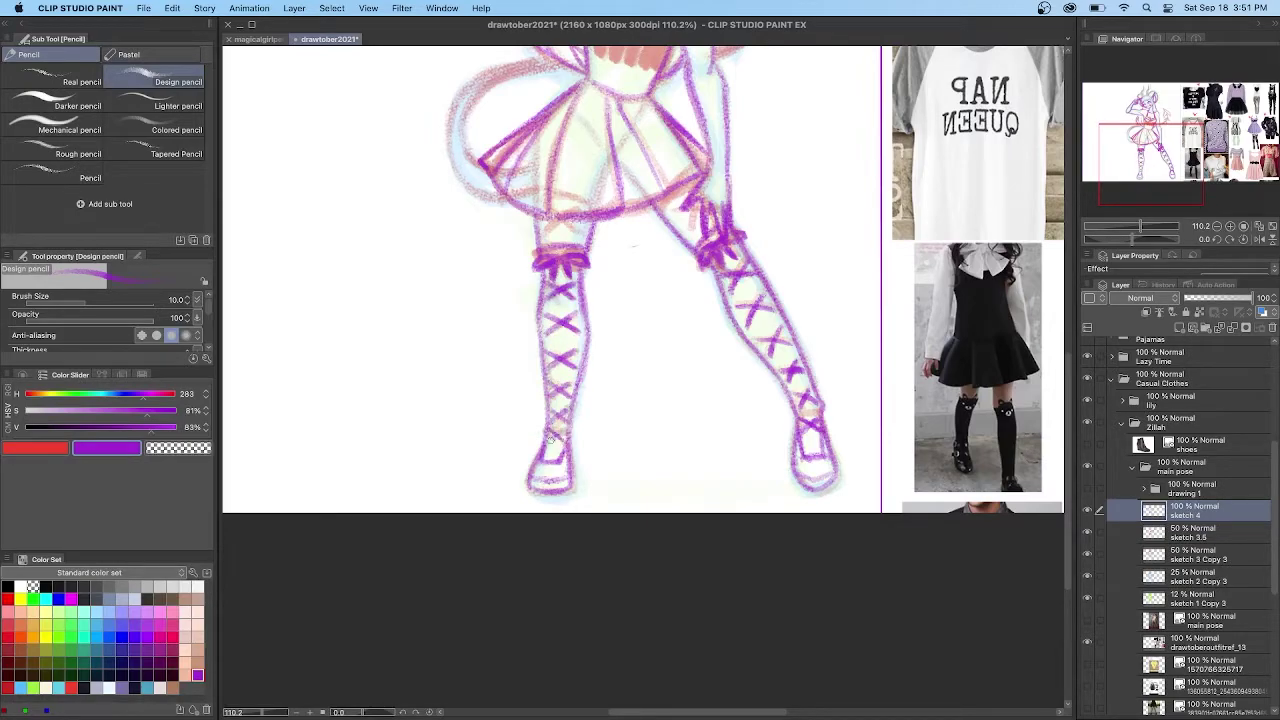
Trace the tail's large curved loop beside the skirt in purple
{"action": "scroll", "coordinate": [556, 432], "scroll_direction": "up", "scroll_amount": 3}
{"action": "left_click_drag", "start_coordinate": [492, 308], "coordinate": [477, 394]}
{"action": "mouse_move", "coordinate": [550, 291]}
{"action": "left_mouse_down"}
{"action": "mouse_move", "coordinate": [466, 322]}
{"action": "mouse_move", "coordinate": [456, 404]}
{"action": "mouse_move", "coordinate": [499, 431]}
{"action": "left_mouse_up"}
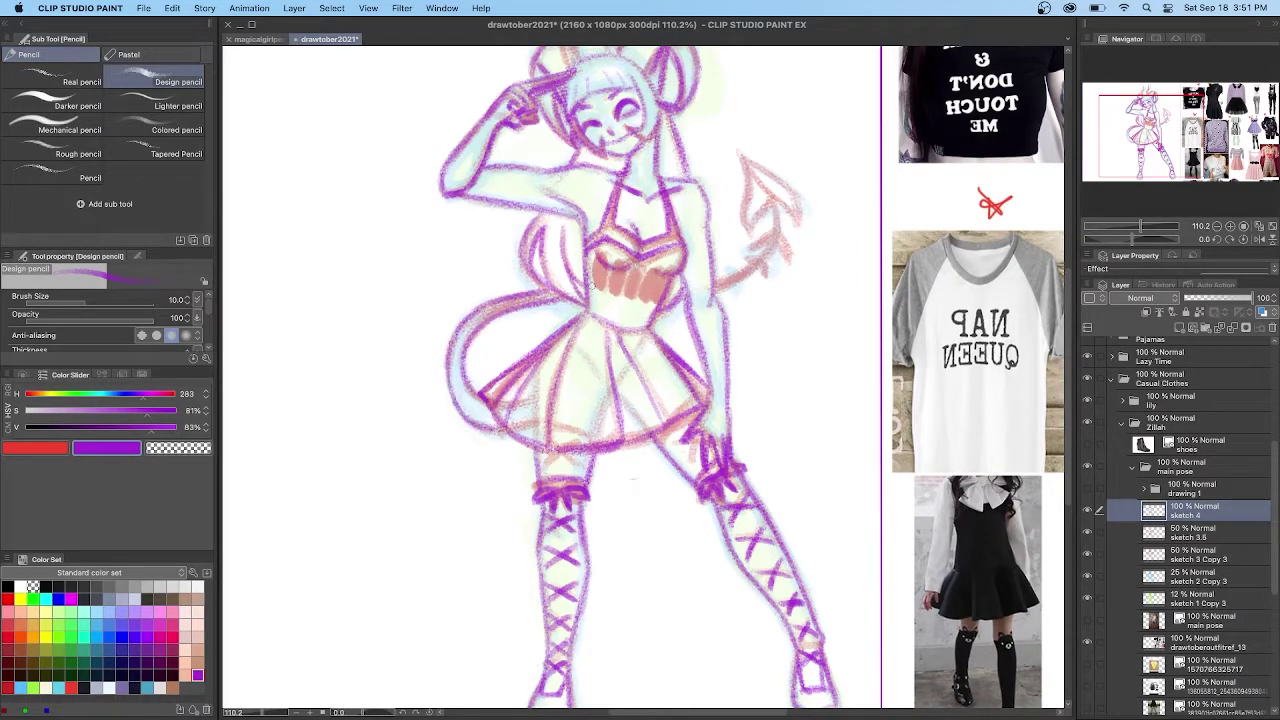
Trace the end of the tail behind the lowered arm, with its barbs and arrow-shaped tip, redoing the unsatisfactory strokes
{"action": "mouse_move", "coordinate": [748, 162]}
{"action": "left_mouse_down"}
{"action": "mouse_move", "coordinate": [777, 232]}
{"action": "mouse_move", "coordinate": [768, 259]}
{"action": "mouse_move", "coordinate": [716, 287]}
{"action": "left_mouse_up"}
{"action": "key", "text": "super+z"}
{"action": "mouse_move", "coordinate": [775, 200]}
{"action": "left_mouse_down"}
{"action": "mouse_move", "coordinate": [778, 243]}
{"action": "mouse_move", "coordinate": [712, 292]}
{"action": "left_mouse_up"}
{"action": "mouse_move", "coordinate": [750, 232]}
{"action": "left_mouse_down"}
{"action": "mouse_move", "coordinate": [788, 258]}
{"action": "mouse_move", "coordinate": [744, 278]}
{"action": "mouse_move", "coordinate": [740, 156]}
{"action": "left_mouse_up"}
{"action": "mouse_move", "coordinate": [766, 232]}
{"action": "left_mouse_down"}
{"action": "mouse_move", "coordinate": [754, 161]}
{"action": "mouse_move", "coordinate": [798, 218]}
{"action": "left_mouse_up"}
{"action": "key", "text": "super+z"}
{"action": "mouse_move", "coordinate": [740, 153]}
{"action": "left_mouse_down"}
{"action": "mouse_move", "coordinate": [797, 202]}
{"action": "mouse_move", "coordinate": [799, 223]}
{"action": "left_mouse_up"}
{"action": "left_click_drag", "start_coordinate": [766, 202], "coordinate": [748, 232]}
{"action": "left_click_drag", "start_coordinate": [743, 182], "coordinate": [750, 231]}
Letter the word FREAK in bold purple capitals across the front of the top
{"action": "left_click_drag", "start_coordinate": [592, 256], "coordinate": [593, 288]}
{"action": "mouse_move", "coordinate": [592, 255]}
{"action": "left_mouse_down"}
{"action": "mouse_move", "coordinate": [612, 253]}
{"action": "mouse_move", "coordinate": [605, 268]}
{"action": "left_mouse_up"}
{"action": "left_click_drag", "start_coordinate": [606, 256], "coordinate": [607, 292]}
{"action": "left_click_drag", "start_coordinate": [607, 256], "coordinate": [610, 274]}
{"action": "left_click_drag", "start_coordinate": [610, 274], "coordinate": [641, 299]}
{"action": "left_click_drag", "start_coordinate": [624, 281], "coordinate": [637, 281]}
{"action": "mouse_move", "coordinate": [636, 303]}
{"action": "left_mouse_down"}
{"action": "mouse_move", "coordinate": [654, 303]}
{"action": "mouse_move", "coordinate": [651, 285]}
{"action": "left_mouse_up"}
{"action": "left_click_drag", "start_coordinate": [656, 272], "coordinate": [656, 303]}
{"action": "left_click_drag", "start_coordinate": [672, 272], "coordinate": [672, 303]}
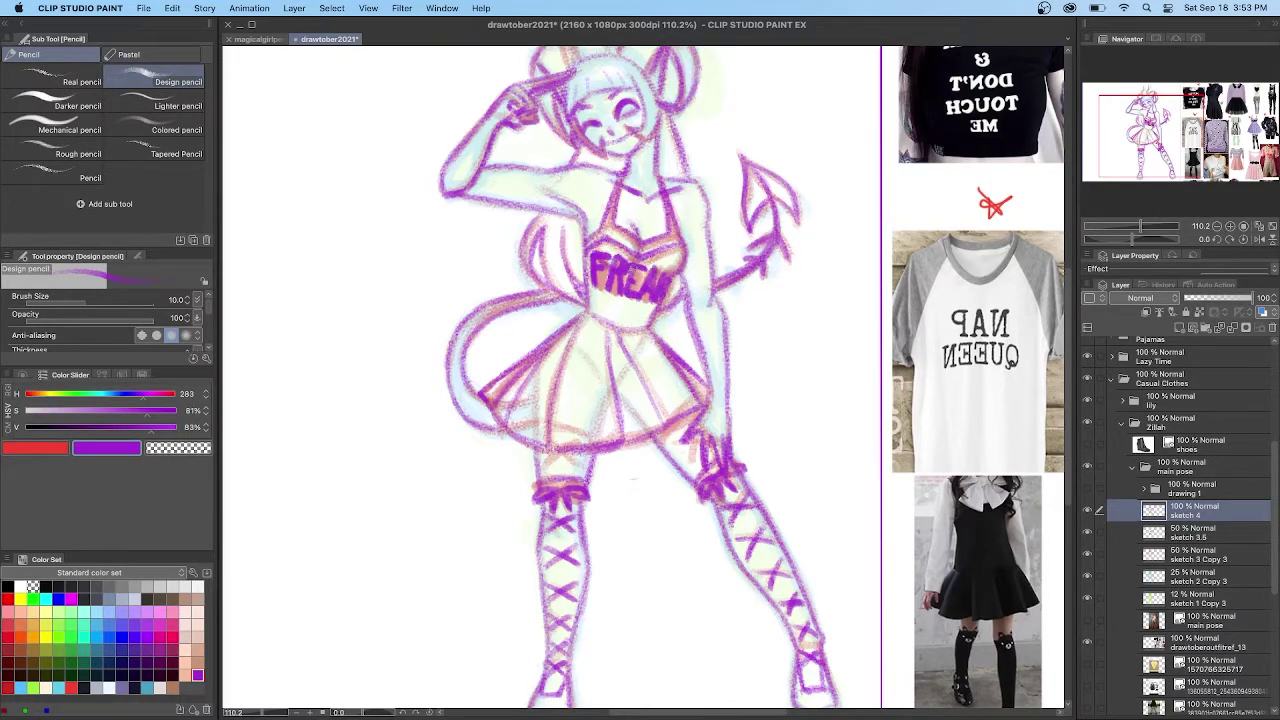
{"action": "left_click_drag", "start_coordinate": [608, 256], "coordinate": [608, 291]}
Redraw the character's mouth as an open smile
{"action": "left_click_drag", "start_coordinate": [630, 138], "coordinate": [611, 141]}
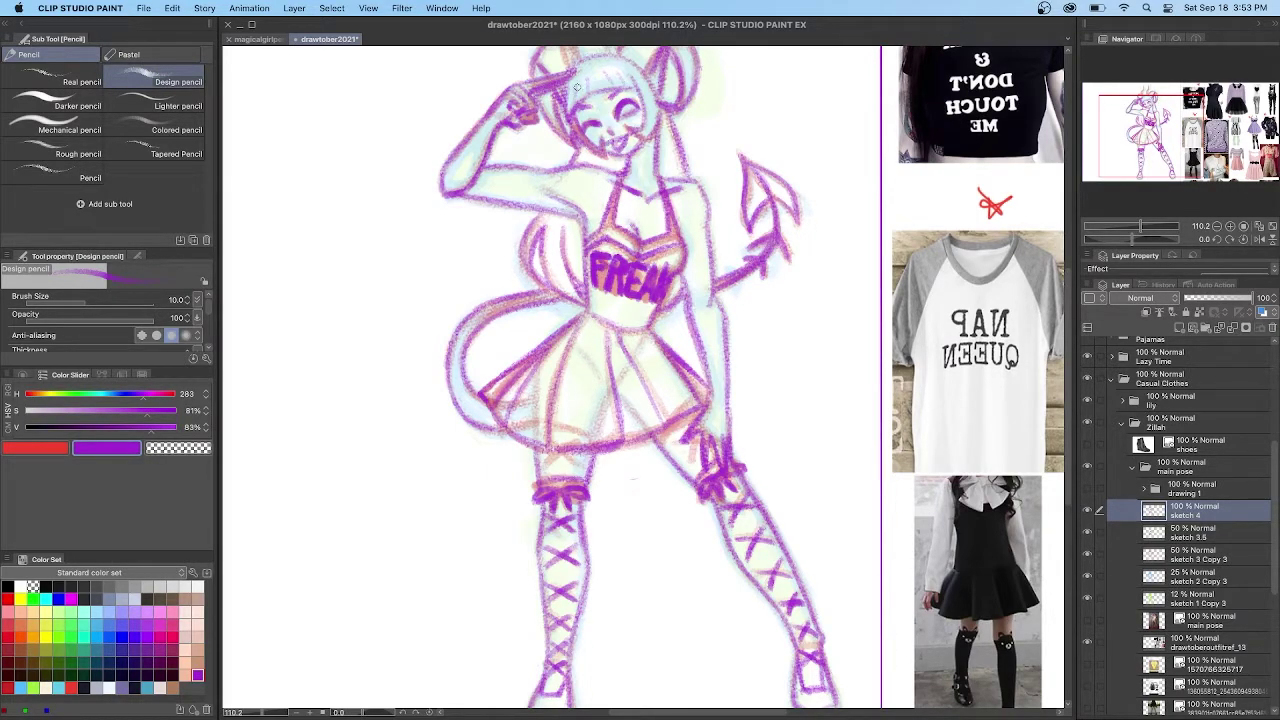
{"action": "left_click_drag", "start_coordinate": [680, 380], "coordinate": [589, 375]}
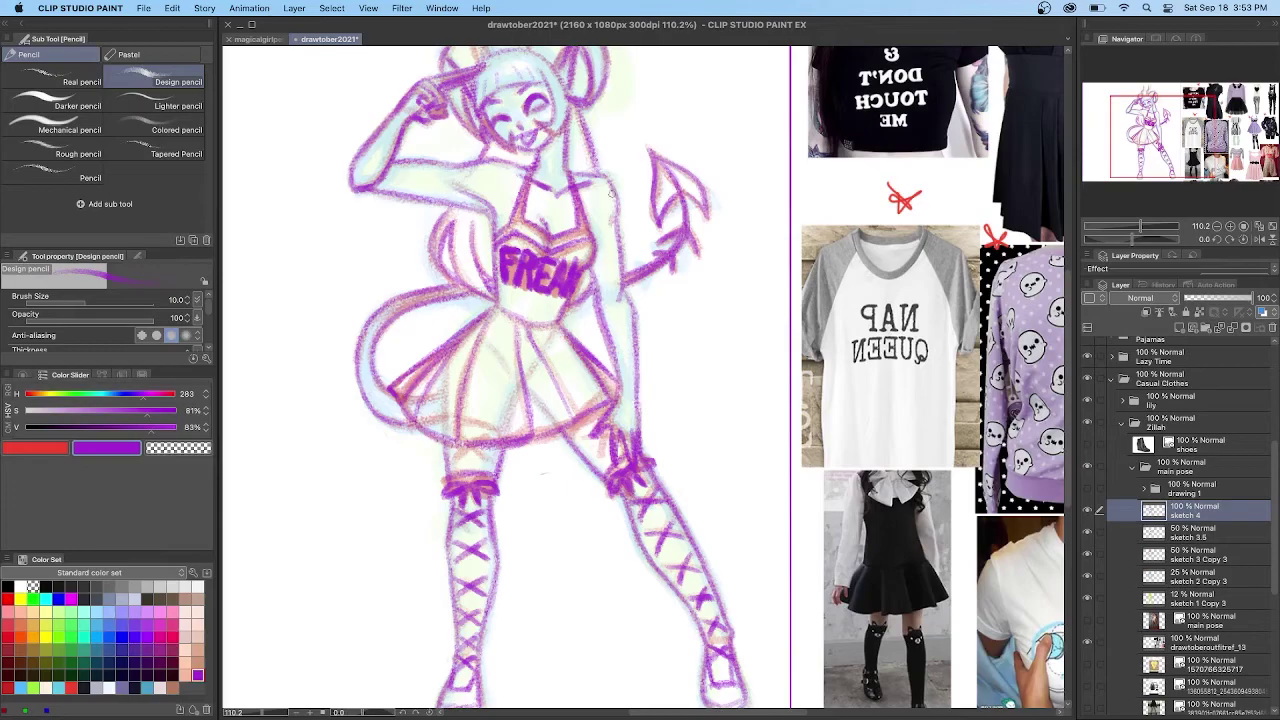
{"action": "scroll", "coordinate": [729, 244], "scroll_direction": "down", "scroll_amount": 4}
{"action": "scroll", "coordinate": [628, 314], "scroll_direction": "up", "scroll_amount": 2}
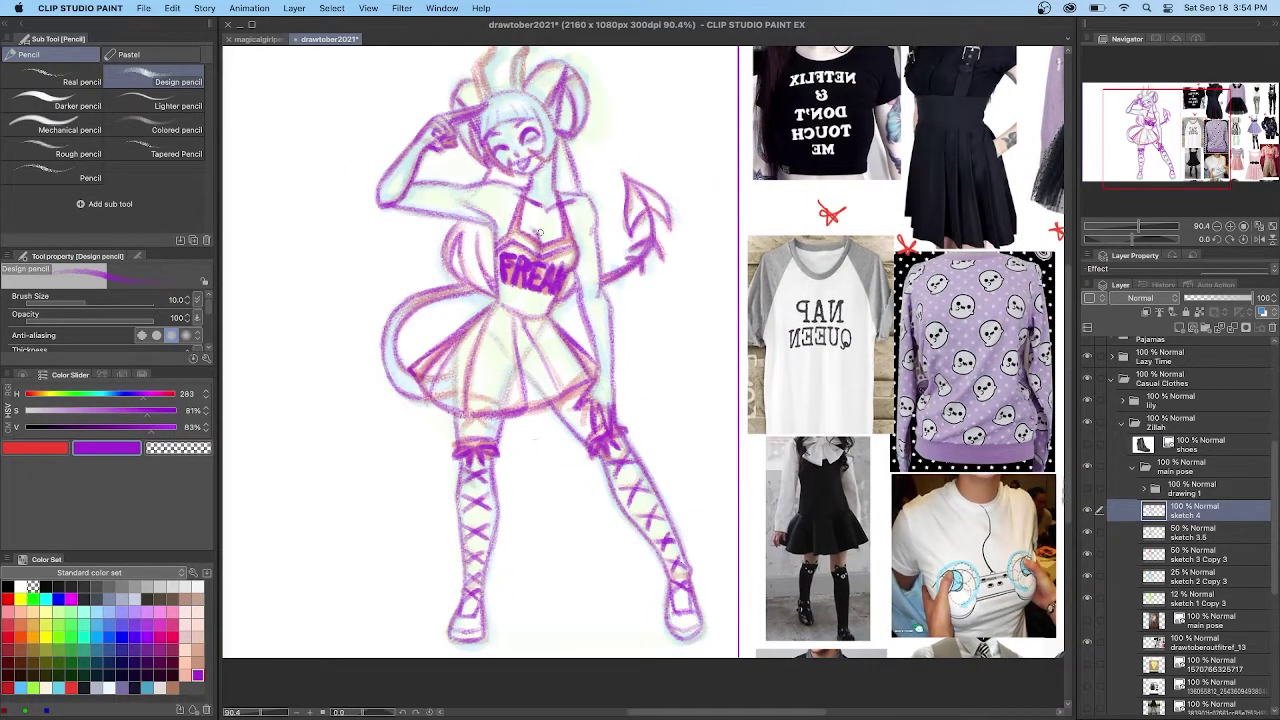
Trace the character's two curved horns in purple with the Design pencil
{"action": "scroll", "coordinate": [506, 128], "scroll_direction": "up", "scroll_amount": 6}
{"action": "left_click_drag", "start_coordinate": [506, 128], "coordinate": [505, 301]}
{"action": "mouse_move", "coordinate": [541, 103]}
{"action": "left_mouse_down"}
{"action": "mouse_move", "coordinate": [547, 155]}
{"action": "mouse_move", "coordinate": [529, 170]}
{"action": "left_mouse_up"}
{"action": "left_click_drag", "start_coordinate": [546, 158], "coordinate": [537, 229]}
{"action": "left_click_drag", "start_coordinate": [521, 190], "coordinate": [519, 227]}
{"action": "left_click_drag", "start_coordinate": [482, 113], "coordinate": [468, 230]}
{"action": "mouse_move", "coordinate": [487, 146]}
{"action": "left_mouse_down"}
{"action": "mouse_move", "coordinate": [449, 208]}
{"action": "mouse_move", "coordinate": [462, 246]}
{"action": "left_mouse_up"}
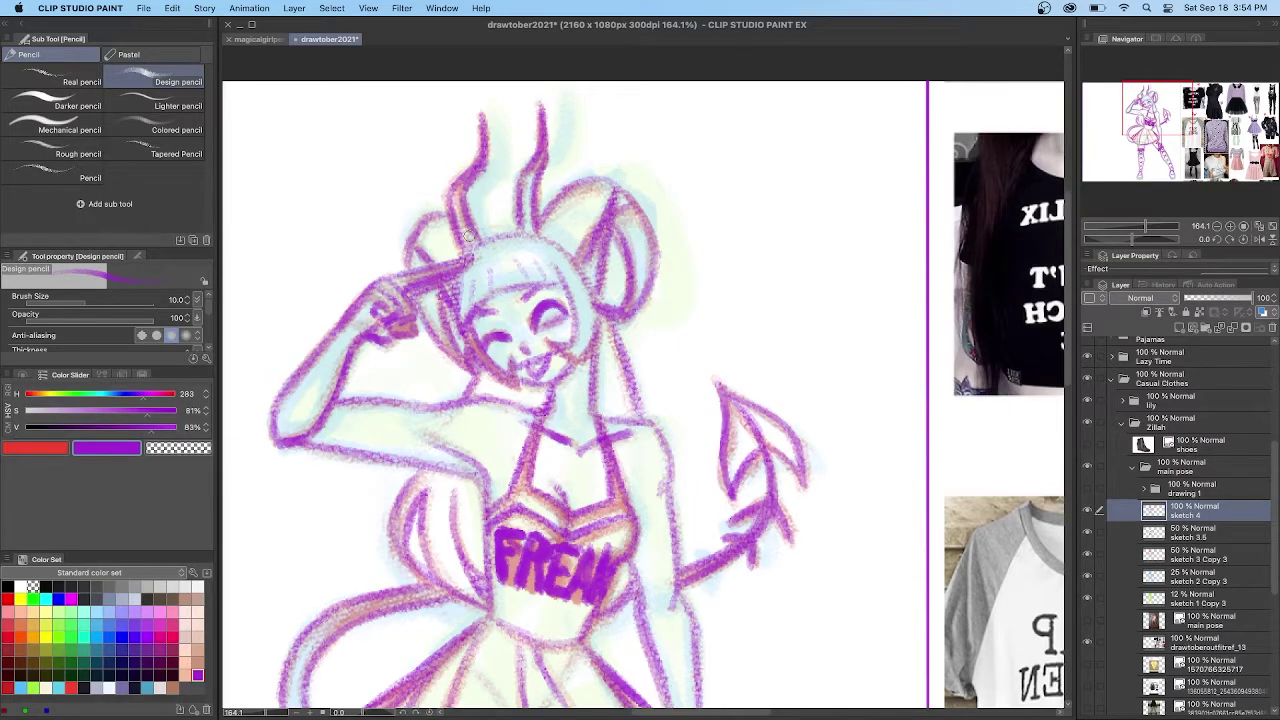
{"action": "scroll", "coordinate": [473, 487], "scroll_direction": "down", "scroll_amount": 5}
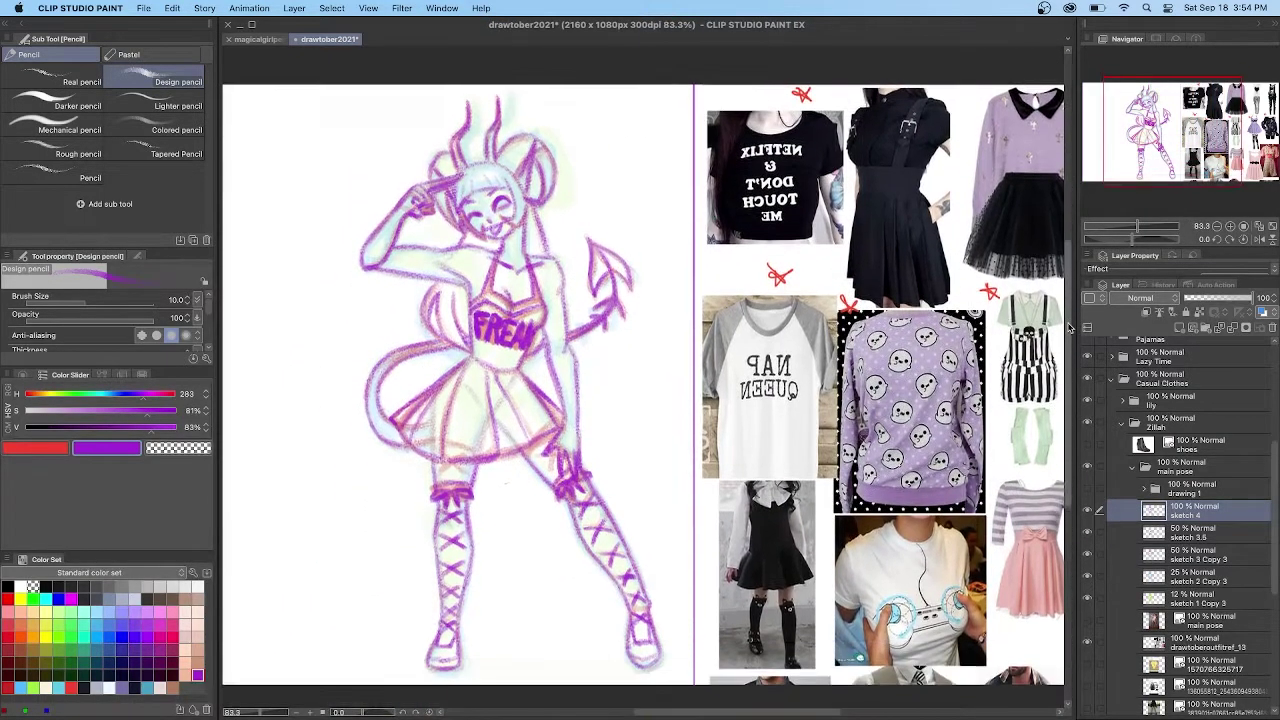
Lower layer opacities: sketch 4 to 50%, sketch 3.5 and sketch 3 Copy 3 to 25%, sketch 2 Copy 3 to 12%, sketch 1 Copy 3 to 6%
{"action": "left_click", "coordinate": [1219, 298]}
{"action": "left_click", "coordinate": [1195, 533]}
{"action": "left_click", "coordinate": [1202, 298]}
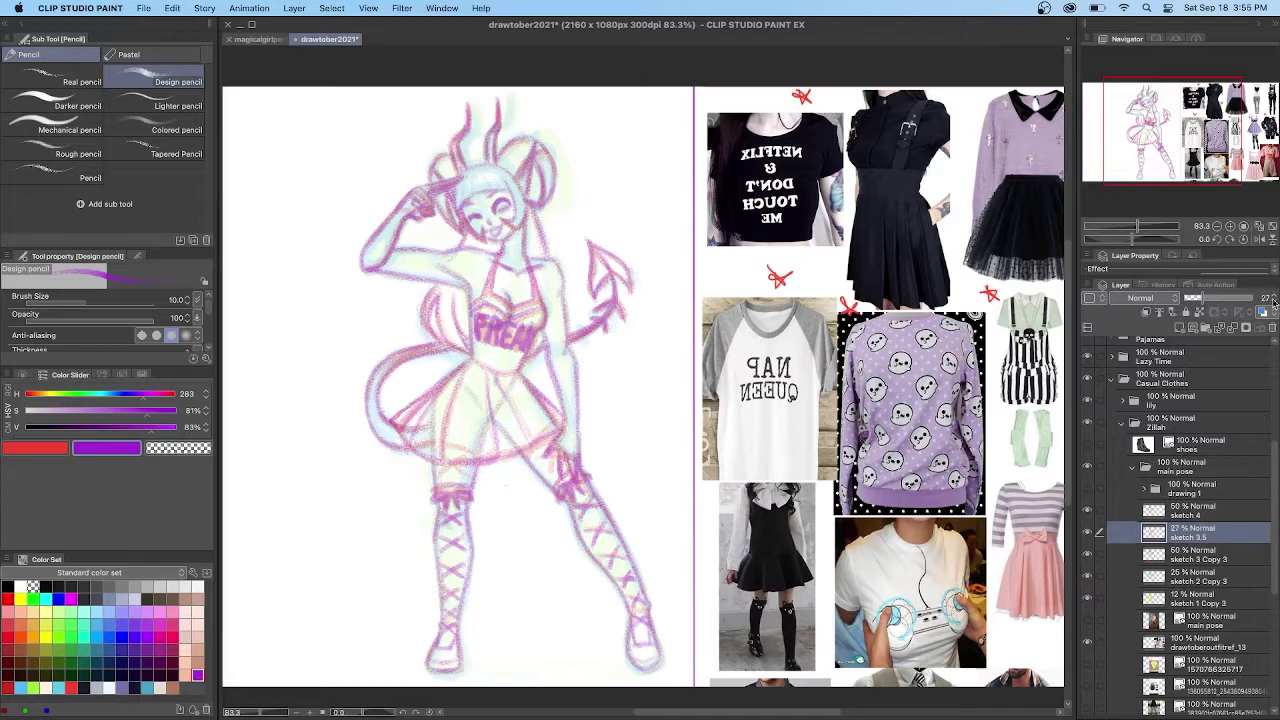
{"action": "left_click", "coordinate": [1198, 555]}
{"action": "left_click", "coordinate": [1203, 298]}
{"action": "left_click", "coordinate": [1206, 576]}
{"action": "left_click", "coordinate": [1195, 298]}
{"action": "left_click", "coordinate": [1208, 598]}
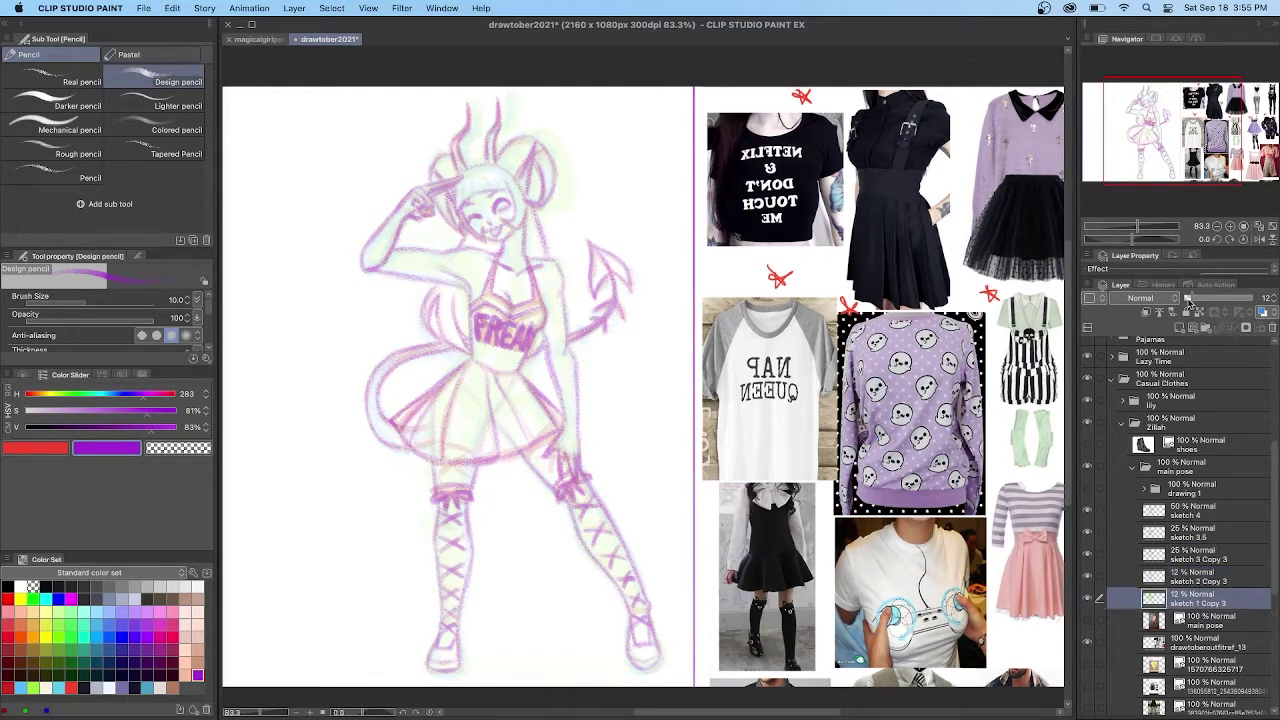
{"action": "left_click", "coordinate": [1190, 298]}
Mirror the canvas view, add a new layer above sketch 4, and set the Design pencil to black at size 5
{"action": "left_click", "coordinate": [1259, 240]}
{"action": "left_click", "coordinate": [1216, 518]}
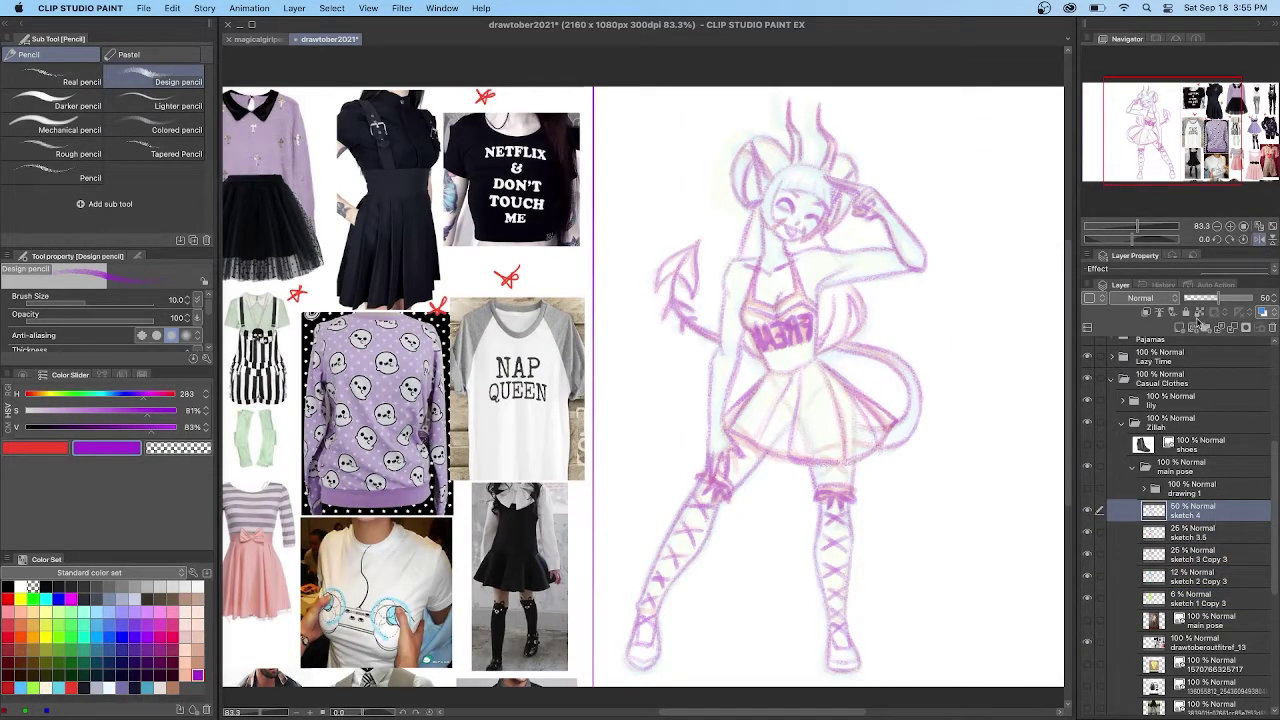
{"action": "key", "text": "super+shift+n"}
{"action": "left_click", "coordinate": [77, 300]}
{"action": "left_click", "coordinate": [8, 587]}
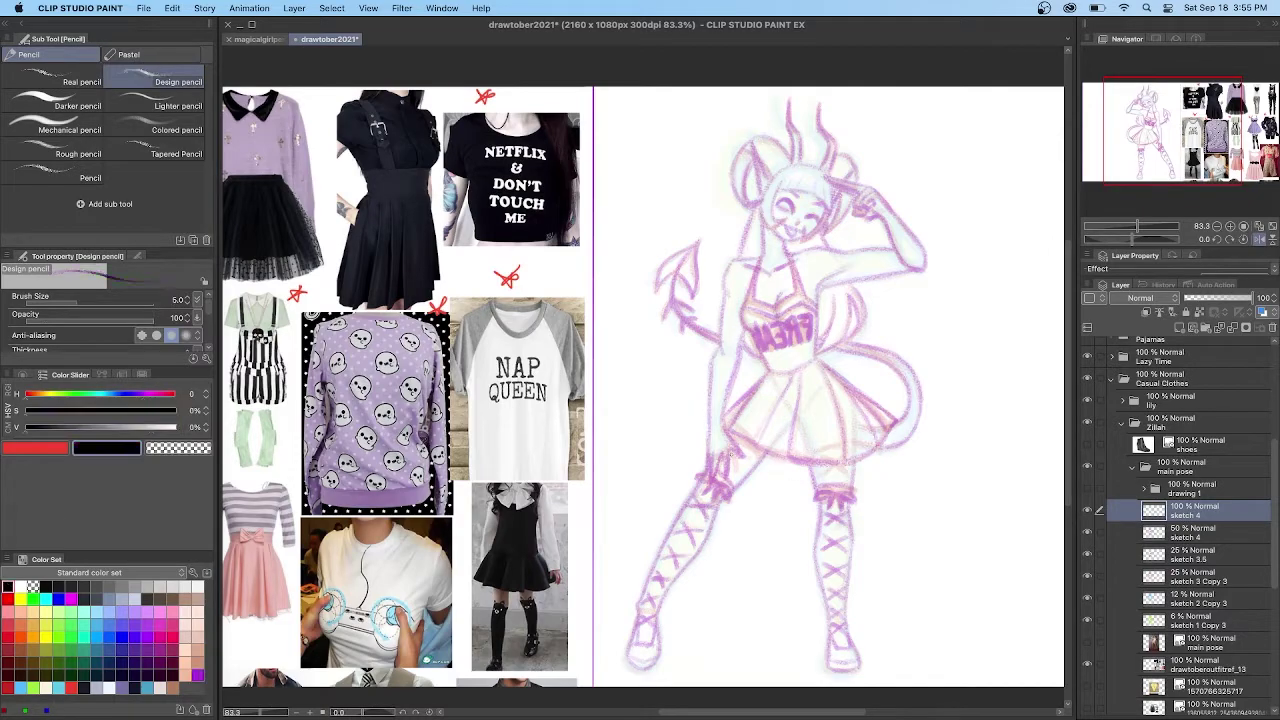
Mark thin black bands above the stocking bows and outline the top's bust edge and FREAK lettering with dripping ends
{"action": "scroll", "coordinate": [819, 482], "scroll_direction": "up", "scroll_amount": 3}
{"action": "left_click_drag", "start_coordinate": [816, 480], "coordinate": [868, 480]}
{"action": "key", "text": "super+z"}
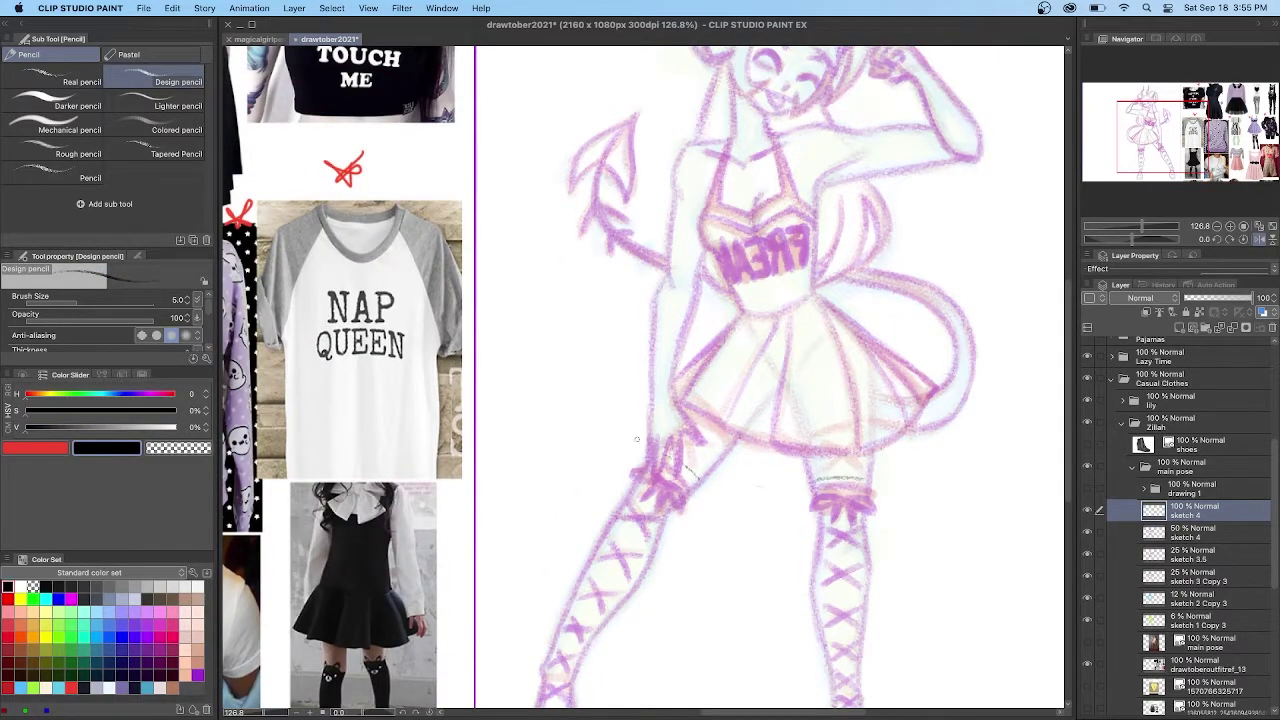
{"action": "scroll", "coordinate": [1077, 322], "scroll_direction": "up", "scroll_amount": 3}
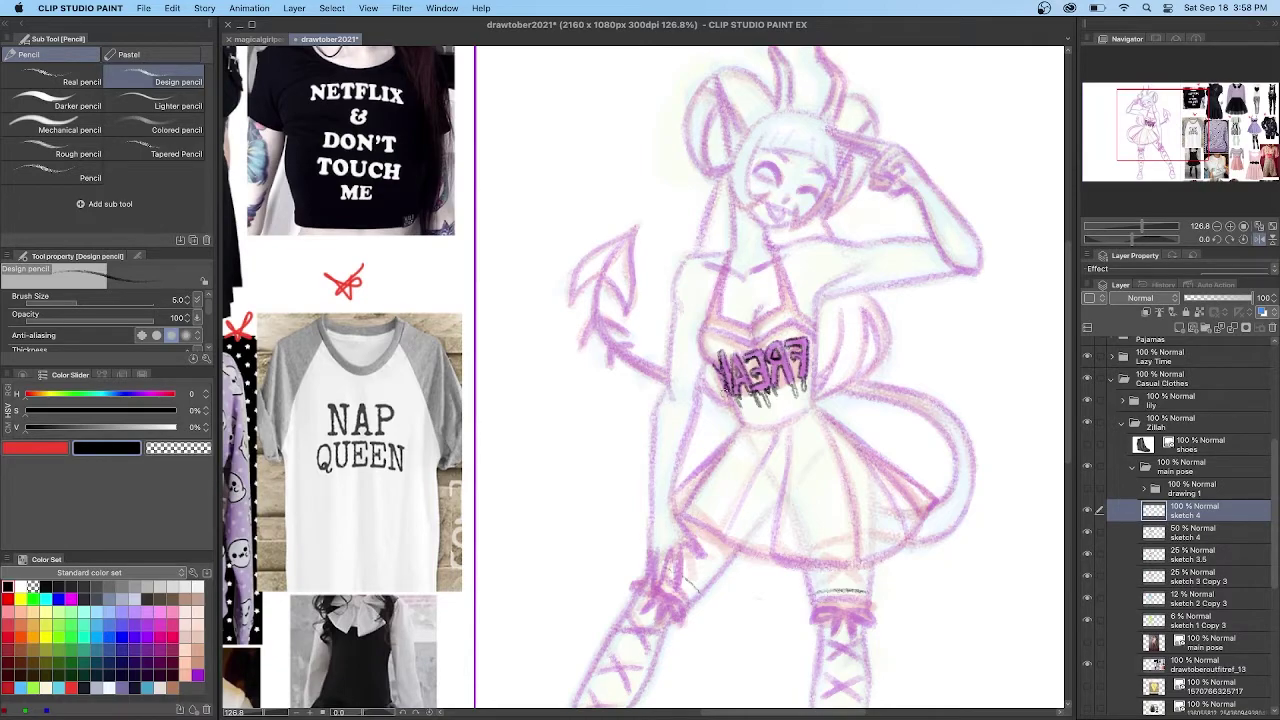
{"action": "left_click_drag", "start_coordinate": [718, 372], "coordinate": [738, 420]}
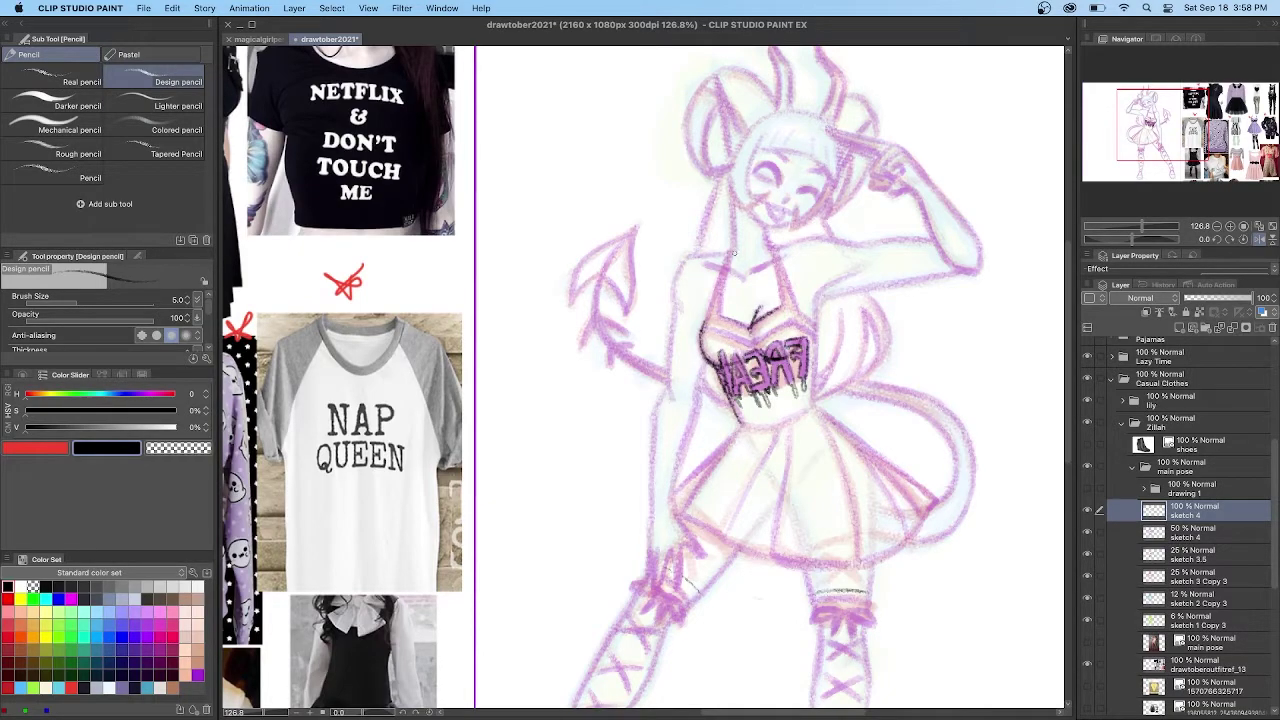
Trace the raised hand with its pointing fingers in black, redoing the unsatisfactory strokes
{"action": "scroll", "coordinate": [822, 178], "scroll_direction": "up", "scroll_amount": 3}
{"action": "left_click_drag", "start_coordinate": [827, 120], "coordinate": [886, 142]}
{"action": "key", "text": "super+z"}
{"action": "left_click_drag", "start_coordinate": [880, 126], "coordinate": [906, 134]}
{"action": "left_click_drag", "start_coordinate": [828, 110], "coordinate": [890, 130]}
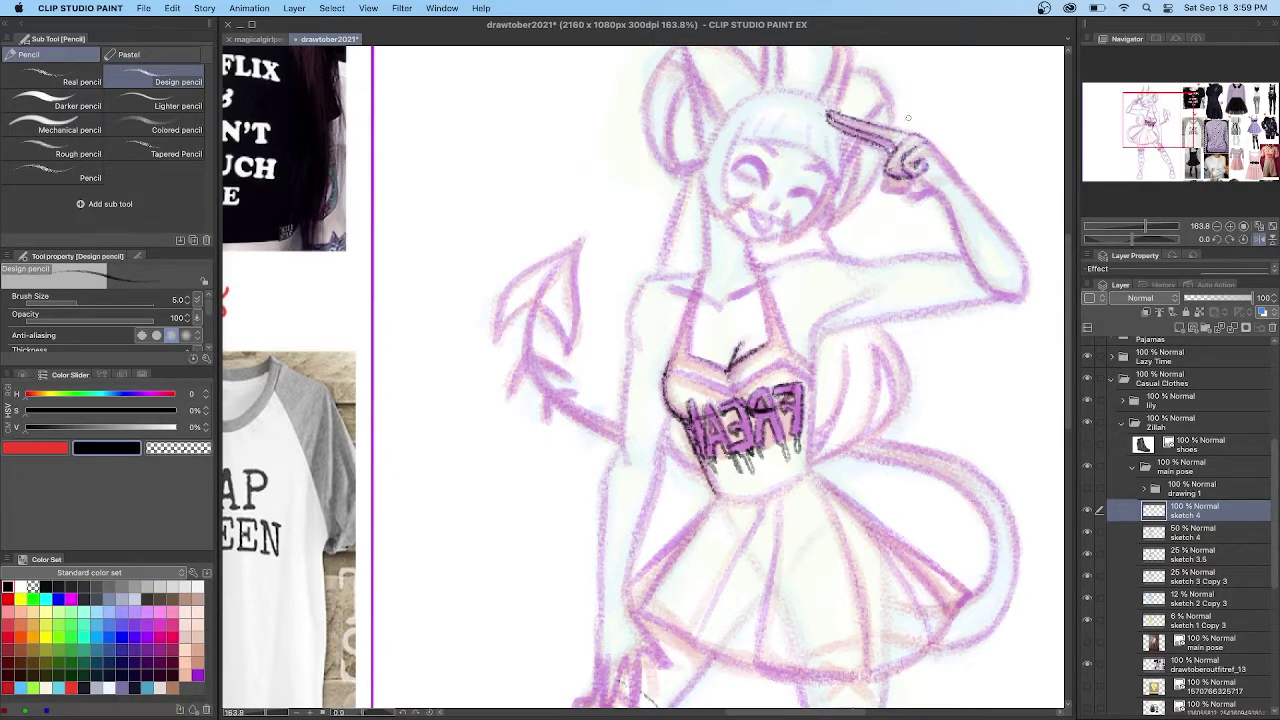
{"action": "key", "text": "super+z"}
{"action": "left_click_drag", "start_coordinate": [902, 188], "coordinate": [938, 194]}
Trace the raised arm from wrist to shoulder and the adjoining side of the torso in black
{"action": "mouse_move", "coordinate": [910, 136]}
{"action": "left_mouse_down"}
{"action": "mouse_move", "coordinate": [962, 180]}
{"action": "mouse_move", "coordinate": [1022, 296]}
{"action": "mouse_move", "coordinate": [874, 316]}
{"action": "mouse_move", "coordinate": [813, 382]}
{"action": "mouse_move", "coordinate": [809, 467]}
{"action": "left_mouse_up"}
{"action": "left_click_drag", "start_coordinate": [854, 300], "coordinate": [813, 349]}
{"action": "mouse_move", "coordinate": [940, 195]}
{"action": "left_mouse_down"}
{"action": "mouse_move", "coordinate": [967, 254]}
{"action": "mouse_move", "coordinate": [768, 262]}
{"action": "left_mouse_up"}
Trace the bangs and pointed side lock in black, and draw the open eye, winking eye, brows and nose
{"action": "mouse_move", "coordinate": [846, 132]}
{"action": "left_mouse_down"}
{"action": "mouse_move", "coordinate": [844, 185]}
{"action": "mouse_move", "coordinate": [829, 125]}
{"action": "mouse_move", "coordinate": [823, 150]}
{"action": "mouse_move", "coordinate": [790, 156]}
{"action": "left_mouse_up"}
{"action": "mouse_move", "coordinate": [776, 118]}
{"action": "left_mouse_down"}
{"action": "mouse_move", "coordinate": [772, 142]}
{"action": "mouse_move", "coordinate": [756, 142]}
{"action": "left_mouse_up"}
{"action": "key", "text": "super+z"}
{"action": "left_click_drag", "start_coordinate": [746, 124], "coordinate": [734, 146]}
{"action": "mouse_move", "coordinate": [838, 182]}
{"action": "left_mouse_down"}
{"action": "mouse_move", "coordinate": [784, 244]}
{"action": "mouse_move", "coordinate": [788, 230]}
{"action": "left_mouse_up"}
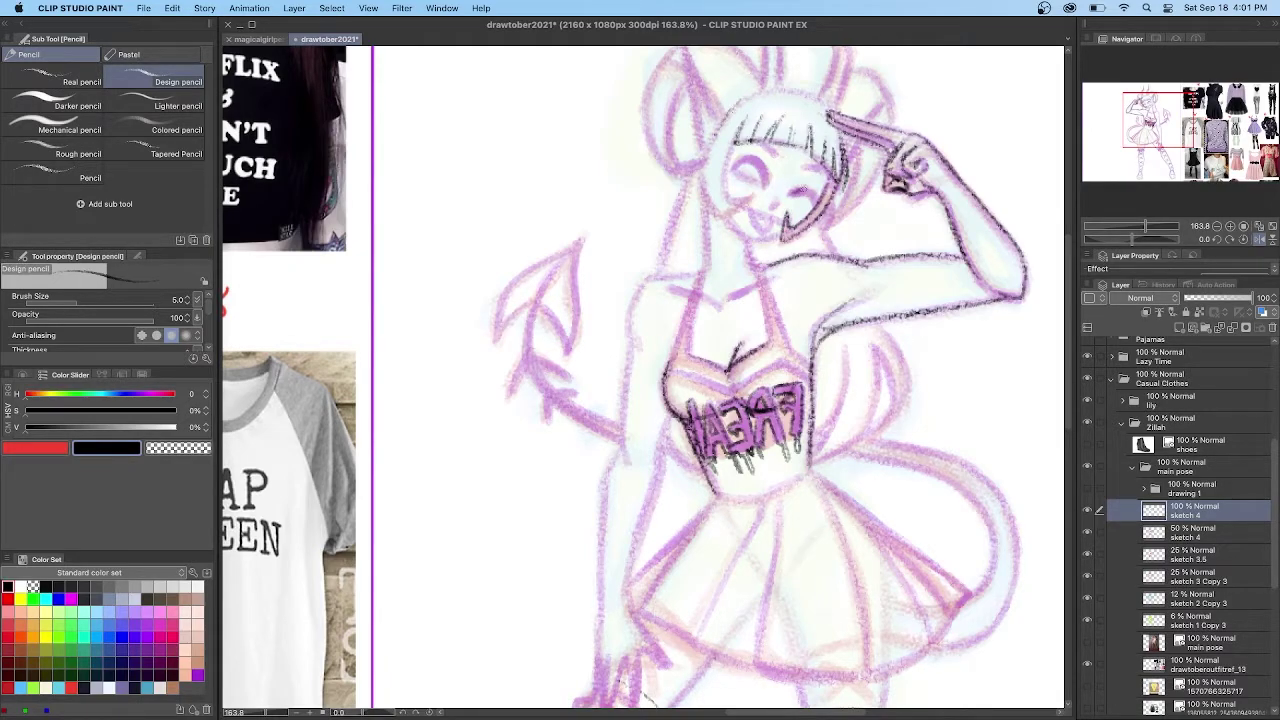
{"action": "mouse_move", "coordinate": [734, 170]}
{"action": "left_mouse_down"}
{"action": "mouse_move", "coordinate": [766, 162]}
{"action": "mouse_move", "coordinate": [724, 166]}
{"action": "left_mouse_up"}
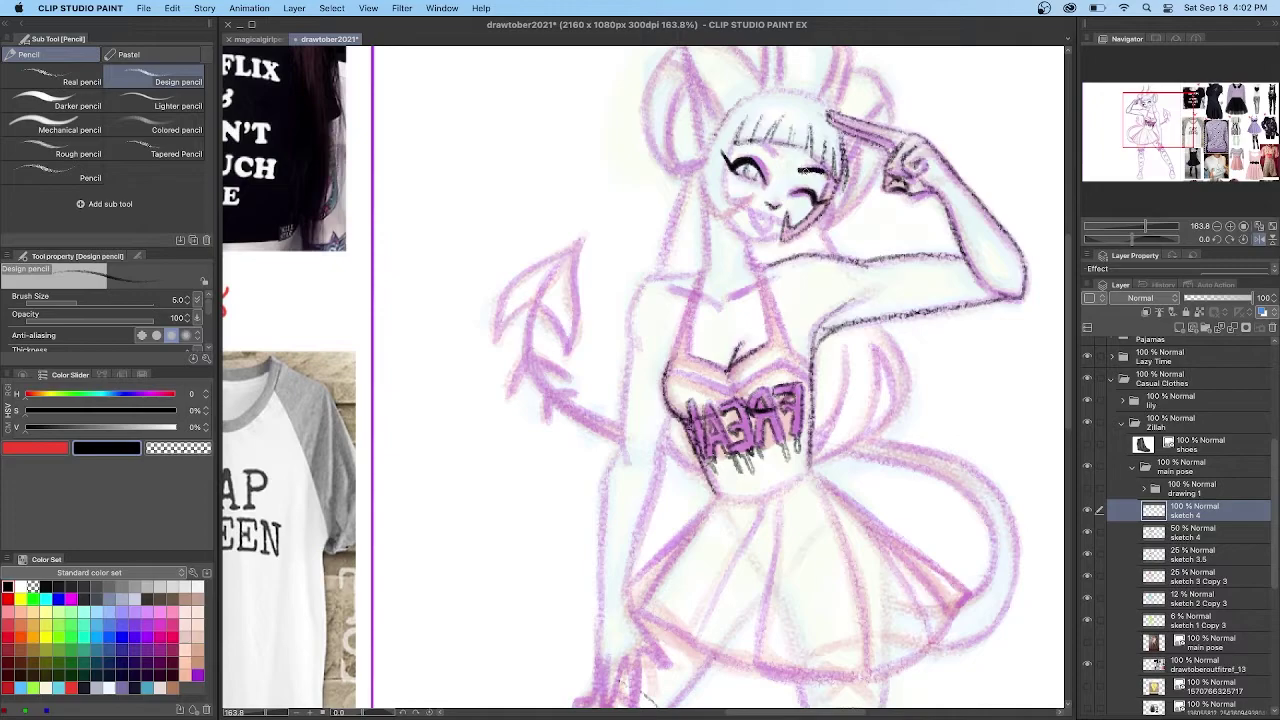
Trace the crown of the head and both curved horns in black, with the adjoining hair strands
{"action": "scroll", "coordinate": [756, 143], "scroll_direction": "up", "scroll_amount": 3}
{"action": "mouse_move", "coordinate": [834, 208]}
{"action": "left_mouse_down"}
{"action": "mouse_move", "coordinate": [756, 190]}
{"action": "mouse_move", "coordinate": [726, 210]}
{"action": "left_mouse_up"}
{"action": "mouse_move", "coordinate": [688, 142]}
{"action": "left_mouse_down"}
{"action": "mouse_move", "coordinate": [719, 222]}
{"action": "mouse_move", "coordinate": [706, 248]}
{"action": "left_mouse_up"}
{"action": "left_click_drag", "start_coordinate": [686, 166], "coordinate": [710, 246]}
{"action": "left_click_drag", "start_coordinate": [882, 200], "coordinate": [844, 262]}
{"action": "left_click_drag", "start_coordinate": [816, 69], "coordinate": [850, 204]}
{"action": "mouse_move", "coordinate": [852, 156]}
{"action": "left_mouse_down"}
{"action": "mouse_move", "coordinate": [819, 104]}
{"action": "mouse_move", "coordinate": [755, 67]}
{"action": "mouse_move", "coordinate": [766, 187]}
{"action": "left_mouse_up"}
{"action": "mouse_move", "coordinate": [779, 187]}
{"action": "left_mouse_down"}
{"action": "mouse_move", "coordinate": [780, 126]}
{"action": "mouse_move", "coordinate": [762, 108]}
{"action": "left_mouse_up"}
{"action": "left_click_drag", "start_coordinate": [757, 56], "coordinate": [762, 110]}
Trace the hair hanging beside the pointing hand in black, redoing the unsatisfactory stroke
{"action": "left_click_drag", "start_coordinate": [856, 246], "coordinate": [851, 280]}
{"action": "mouse_move", "coordinate": [836, 300]}
{"action": "left_mouse_down"}
{"action": "mouse_move", "coordinate": [851, 234]}
{"action": "mouse_move", "coordinate": [830, 326]}
{"action": "left_mouse_up"}
{"action": "key", "text": "ctrl+z"}
{"action": "left_click_drag", "start_coordinate": [850, 258], "coordinate": [838, 312]}
{"action": "left_click_drag", "start_coordinate": [884, 250], "coordinate": [834, 322]}
{"action": "left_click_drag", "start_coordinate": [890, 164], "coordinate": [864, 222]}
Trace the looped hair bun on the side away from the raised hand in black
{"action": "left_click_drag", "start_coordinate": [706, 184], "coordinate": [722, 211]}
{"action": "mouse_move", "coordinate": [694, 174]}
{"action": "left_mouse_down"}
{"action": "mouse_move", "coordinate": [720, 216]}
{"action": "mouse_move", "coordinate": [658, 162]}
{"action": "mouse_move", "coordinate": [670, 273]}
{"action": "mouse_move", "coordinate": [704, 255]}
{"action": "left_mouse_up"}
{"action": "mouse_move", "coordinate": [686, 175]}
{"action": "left_mouse_down"}
{"action": "mouse_move", "coordinate": [670, 211]}
{"action": "mouse_move", "coordinate": [674, 270]}
{"action": "left_mouse_up"}
{"action": "left_click_drag", "start_coordinate": [671, 196], "coordinate": [666, 247]}
{"action": "mouse_move", "coordinate": [648, 194]}
{"action": "left_mouse_down"}
{"action": "mouse_move", "coordinate": [656, 252]}
{"action": "mouse_move", "coordinate": [671, 268]}
{"action": "mouse_move", "coordinate": [695, 264]}
{"action": "left_mouse_up"}
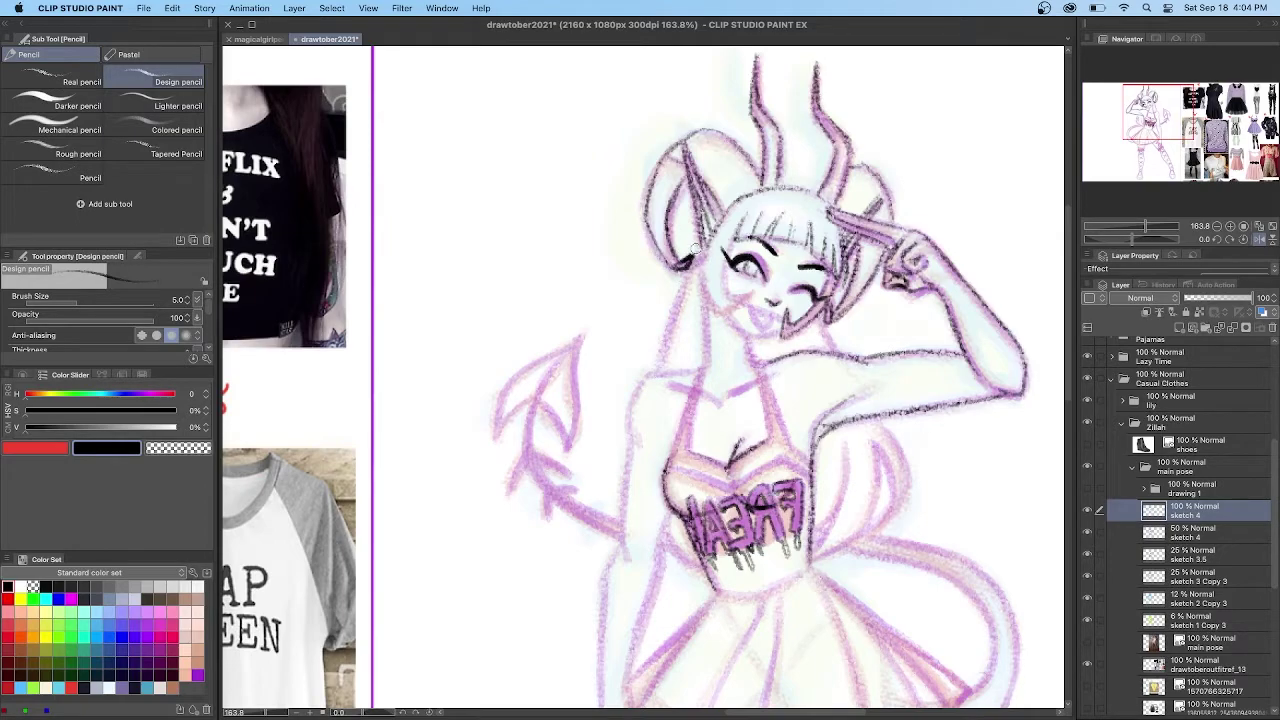
Trace the side locks and cheek outline in black, and draw the open mouth with its tongue out
{"action": "left_click_drag", "start_coordinate": [842, 228], "coordinate": [846, 288]}
{"action": "left_click_drag", "start_coordinate": [722, 258], "coordinate": [727, 295]}
{"action": "mouse_move", "coordinate": [728, 298]}
{"action": "left_mouse_down"}
{"action": "mouse_move", "coordinate": [753, 291]}
{"action": "mouse_move", "coordinate": [736, 309]}
{"action": "left_mouse_up"}
{"action": "left_click_drag", "start_coordinate": [704, 262], "coordinate": [715, 301]}
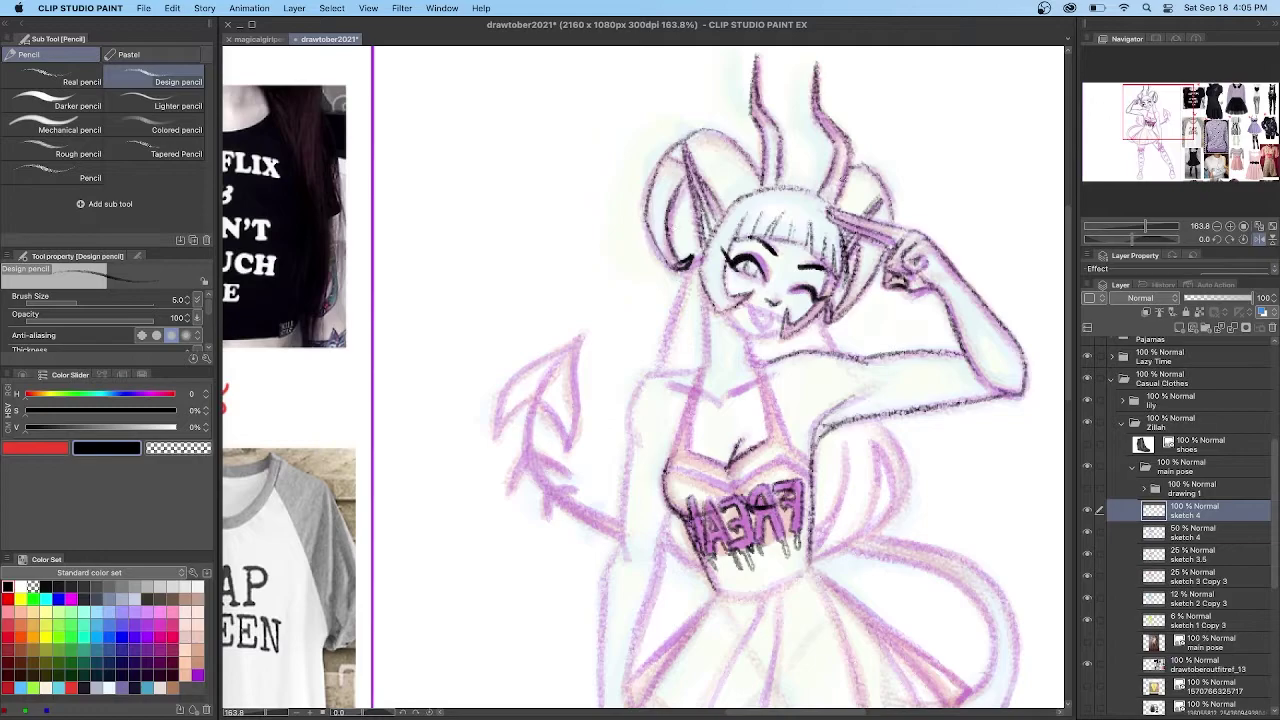
{"action": "scroll", "coordinate": [766, 310], "scroll_direction": "down", "scroll_amount": 3}
{"action": "mouse_move", "coordinate": [749, 216]}
{"action": "left_mouse_down"}
{"action": "mouse_move", "coordinate": [781, 220]}
{"action": "mouse_move", "coordinate": [758, 235]}
{"action": "mouse_move", "coordinate": [772, 238]}
{"action": "left_mouse_up"}
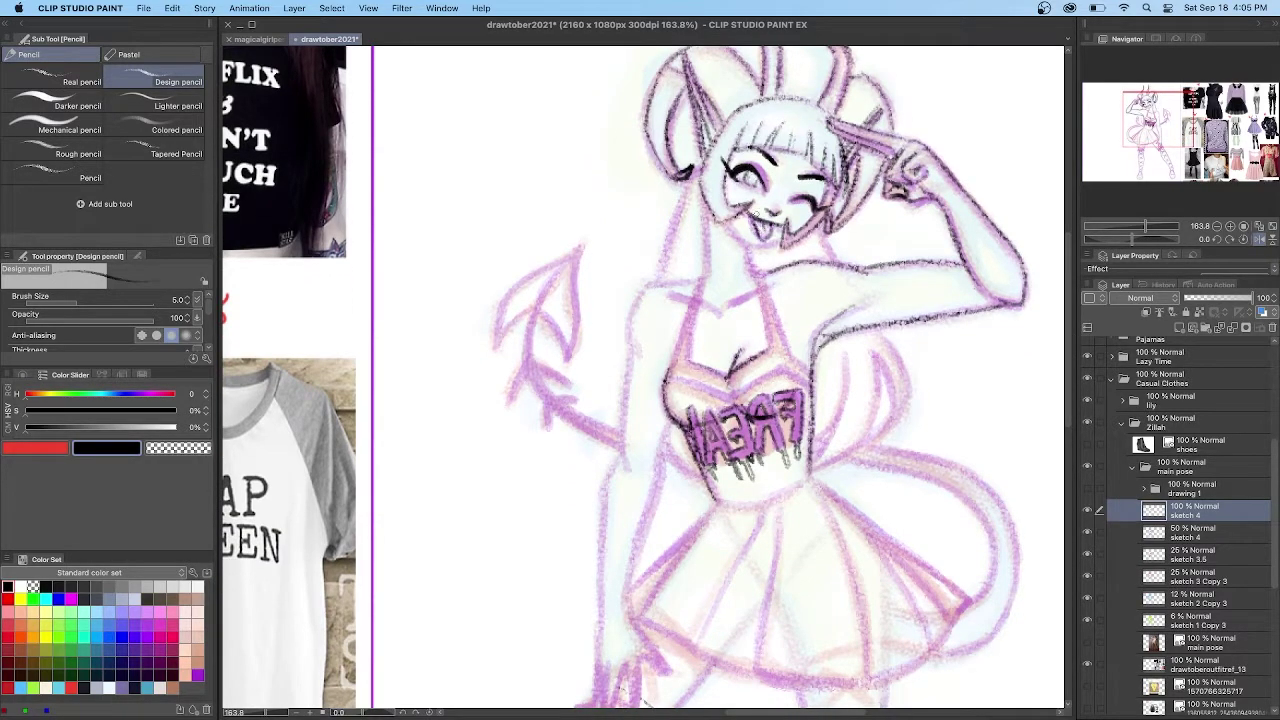
Trace the neck, collarbones and lowered shoulder in black, with the long hair strand falling beside the neck
{"action": "left_click_drag", "start_coordinate": [710, 204], "coordinate": [705, 278]}
{"action": "mouse_move", "coordinate": [746, 246]}
{"action": "left_mouse_down"}
{"action": "mouse_move", "coordinate": [754, 278]}
{"action": "mouse_move", "coordinate": [648, 285]}
{"action": "mouse_move", "coordinate": [630, 350]}
{"action": "left_mouse_up"}
{"action": "key", "text": "super+z"}
{"action": "left_click_drag", "start_coordinate": [728, 302], "coordinate": [768, 285]}
{"action": "left_click_drag", "start_coordinate": [716, 300], "coordinate": [656, 286]}
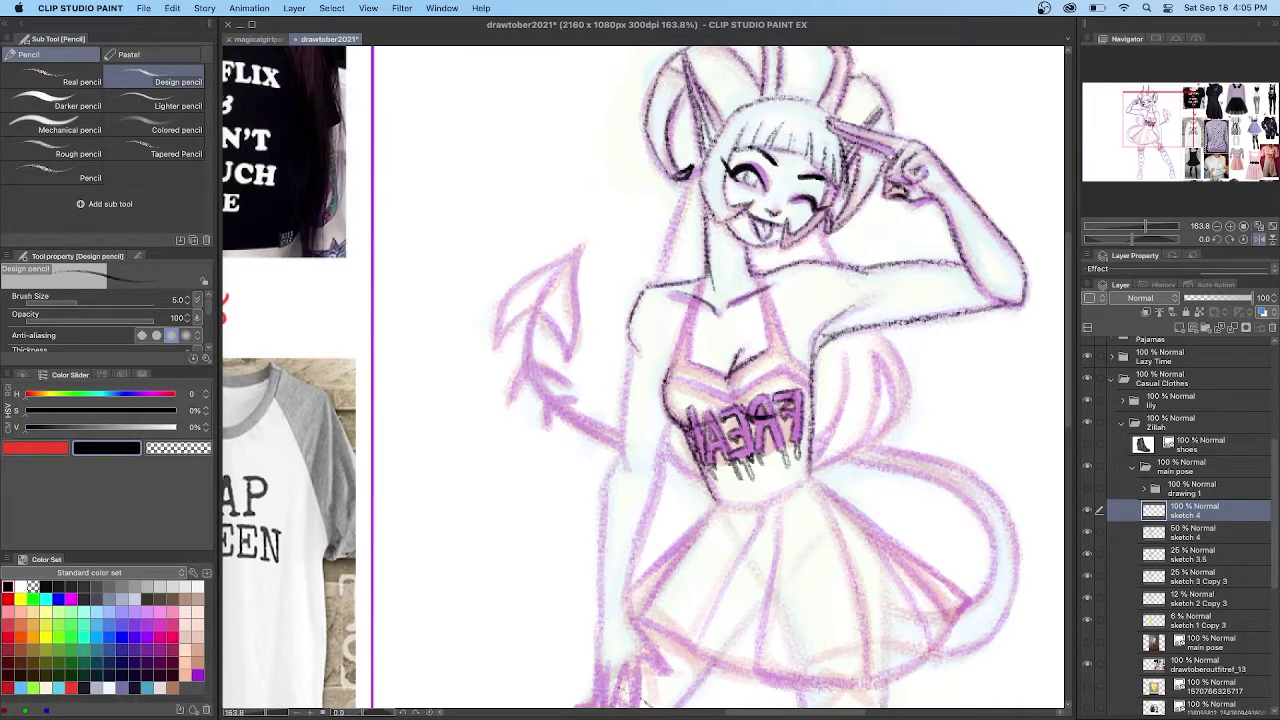
{"action": "left_click_drag", "start_coordinate": [700, 158], "coordinate": [659, 275]}
Trace the waistline and the lowered arm down to the thumb in black
{"action": "left_click_drag", "start_coordinate": [1069, 330], "coordinate": [1069, 376]}
{"action": "mouse_move", "coordinate": [809, 326]}
{"action": "left_mouse_down"}
{"action": "mouse_move", "coordinate": [745, 356]}
{"action": "mouse_move", "coordinate": [716, 347]}
{"action": "left_mouse_up"}
{"action": "left_click_drag", "start_coordinate": [631, 188], "coordinate": [624, 312]}
{"action": "left_click_drag", "start_coordinate": [667, 266], "coordinate": [638, 408]}
{"action": "mouse_move", "coordinate": [644, 348]}
{"action": "left_mouse_down"}
{"action": "mouse_move", "coordinate": [626, 470]}
{"action": "mouse_move", "coordinate": [666, 520]}
{"action": "left_mouse_up"}
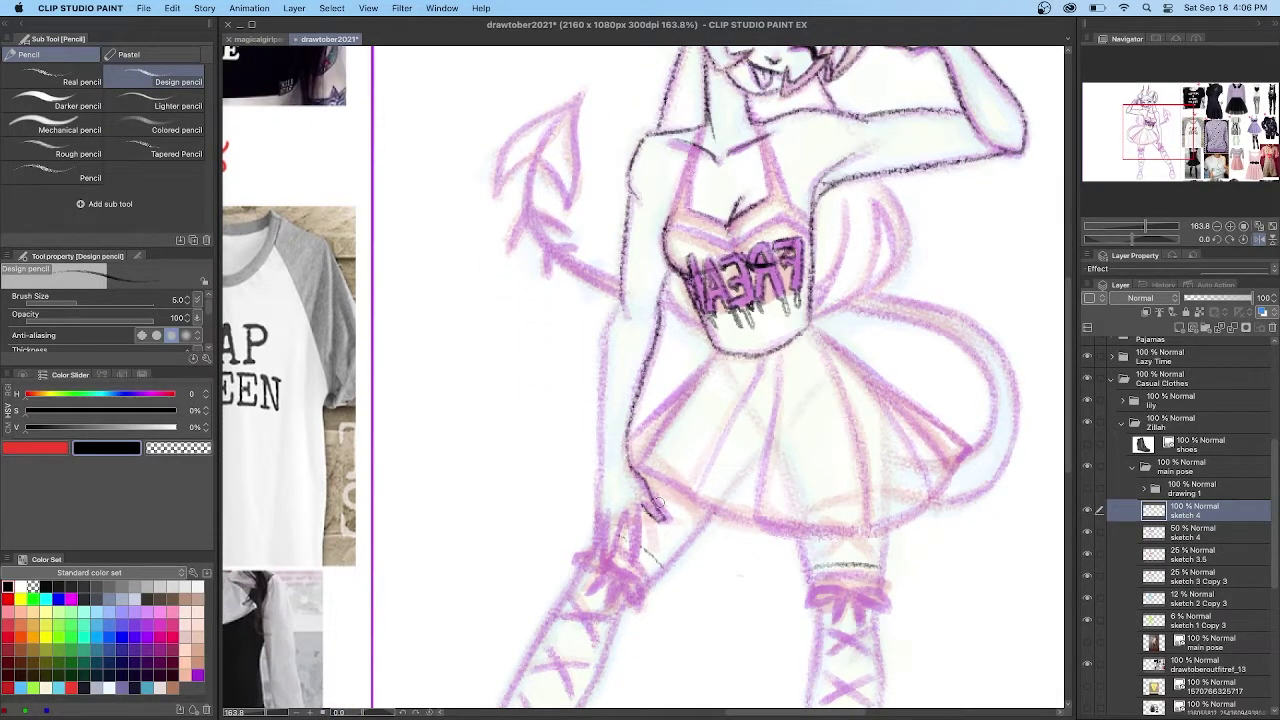
{"action": "mouse_move", "coordinate": [620, 300]}
{"action": "left_mouse_down"}
{"action": "mouse_move", "coordinate": [606, 342]}
{"action": "mouse_move", "coordinate": [602, 551]}
{"action": "left_mouse_up"}
{"action": "left_click_drag", "start_coordinate": [668, 268], "coordinate": [704, 327]}
Trace the hair strands behind the torso and the top's halter straps and neckline in black
{"action": "mouse_move", "coordinate": [846, 206]}
{"action": "left_mouse_down"}
{"action": "mouse_move", "coordinate": [842, 256]}
{"action": "mouse_move", "coordinate": [812, 309]}
{"action": "mouse_move", "coordinate": [859, 288]}
{"action": "left_mouse_up"}
{"action": "mouse_move", "coordinate": [880, 180]}
{"action": "left_mouse_down"}
{"action": "mouse_move", "coordinate": [895, 235]}
{"action": "mouse_move", "coordinate": [845, 302]}
{"action": "left_mouse_up"}
{"action": "left_click_drag", "start_coordinate": [880, 240], "coordinate": [844, 298]}
{"action": "mouse_move", "coordinate": [762, 128]}
{"action": "left_mouse_down"}
{"action": "mouse_move", "coordinate": [790, 204]}
{"action": "mouse_move", "coordinate": [768, 196]}
{"action": "left_mouse_up"}
{"action": "left_click_drag", "start_coordinate": [790, 202], "coordinate": [810, 220]}
{"action": "left_click_drag", "start_coordinate": [706, 124], "coordinate": [688, 212]}
{"action": "mouse_move", "coordinate": [698, 124]}
{"action": "left_mouse_down"}
{"action": "mouse_move", "coordinate": [670, 220]}
{"action": "mouse_move", "coordinate": [810, 212]}
{"action": "left_mouse_up"}
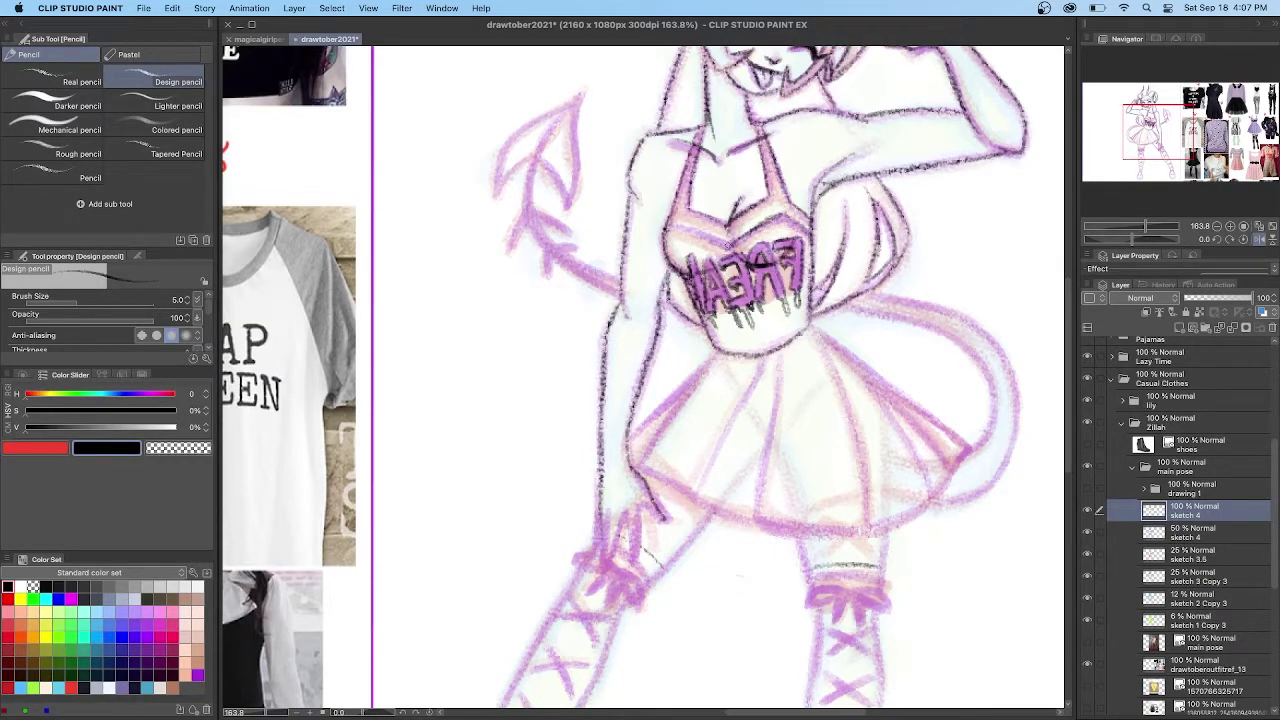
Trace the fingers of the lowered hand resting on the thigh in black
{"action": "scroll", "coordinate": [1059, 353], "scroll_direction": "down", "scroll_amount": 5}
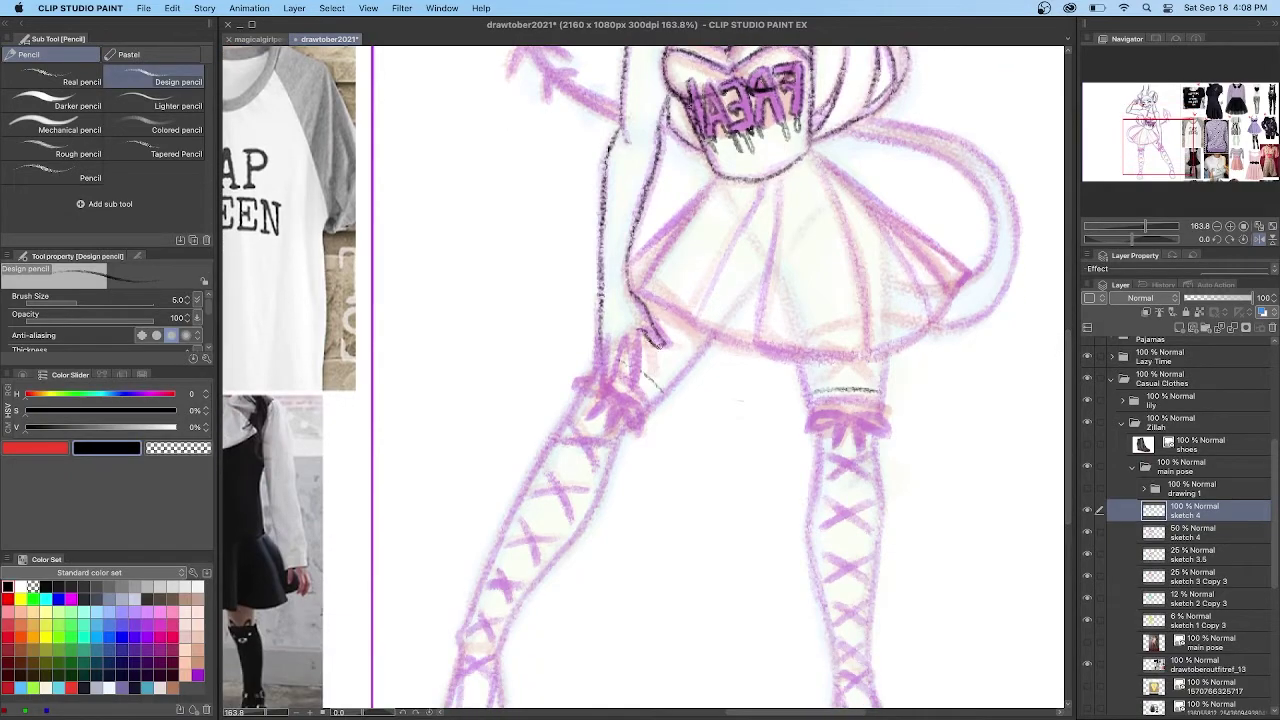
{"action": "mouse_move", "coordinate": [660, 347]}
{"action": "left_mouse_down"}
{"action": "mouse_move", "coordinate": [640, 330]}
{"action": "mouse_move", "coordinate": [626, 390]}
{"action": "left_mouse_up"}
{"action": "left_click_drag", "start_coordinate": [622, 335], "coordinate": [622, 388]}
{"action": "left_click_drag", "start_coordinate": [618, 334], "coordinate": [602, 388]}
{"action": "left_click_drag", "start_coordinate": [602, 340], "coordinate": [598, 390]}
{"action": "left_click_drag", "start_coordinate": [598, 334], "coordinate": [586, 385]}
Trace the skirt's flared sides and curved hem in black
{"action": "mouse_move", "coordinate": [714, 176]}
{"action": "left_mouse_down"}
{"action": "mouse_move", "coordinate": [632, 262]}
{"action": "mouse_move", "coordinate": [666, 238]}
{"action": "left_mouse_up"}
{"action": "mouse_move", "coordinate": [814, 152]}
{"action": "left_mouse_down"}
{"action": "mouse_move", "coordinate": [966, 266]}
{"action": "mouse_move", "coordinate": [934, 326]}
{"action": "mouse_move", "coordinate": [826, 362]}
{"action": "mouse_move", "coordinate": [752, 352]}
{"action": "left_mouse_up"}
{"action": "left_click_drag", "start_coordinate": [691, 321], "coordinate": [636, 290]}
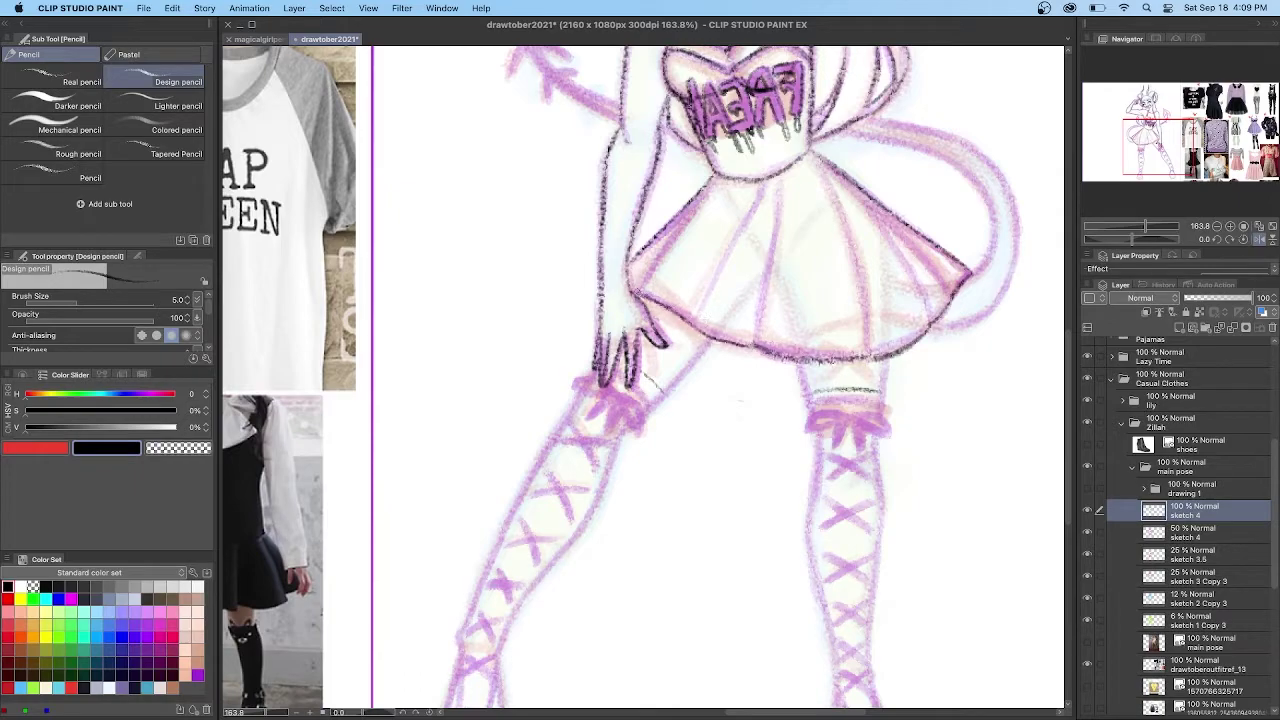
Draw the skirt's pleat lines in black from the waist to the hem
{"action": "left_click_drag", "start_coordinate": [711, 182], "coordinate": [640, 290]}
{"action": "left_click_drag", "start_coordinate": [761, 190], "coordinate": [698, 310]}
{"action": "left_click_drag", "start_coordinate": [779, 186], "coordinate": [755, 343]}
{"action": "left_click_drag", "start_coordinate": [816, 162], "coordinate": [866, 356]}
{"action": "mouse_move", "coordinate": [830, 170]}
{"action": "left_mouse_down"}
{"action": "mouse_move", "coordinate": [928, 322]}
{"action": "mouse_move", "coordinate": [860, 192]}
{"action": "left_mouse_up"}
Trace the bows at the tops of both stockings in black
{"action": "scroll", "coordinate": [644, 377], "scroll_direction": "down", "scroll_amount": 3}
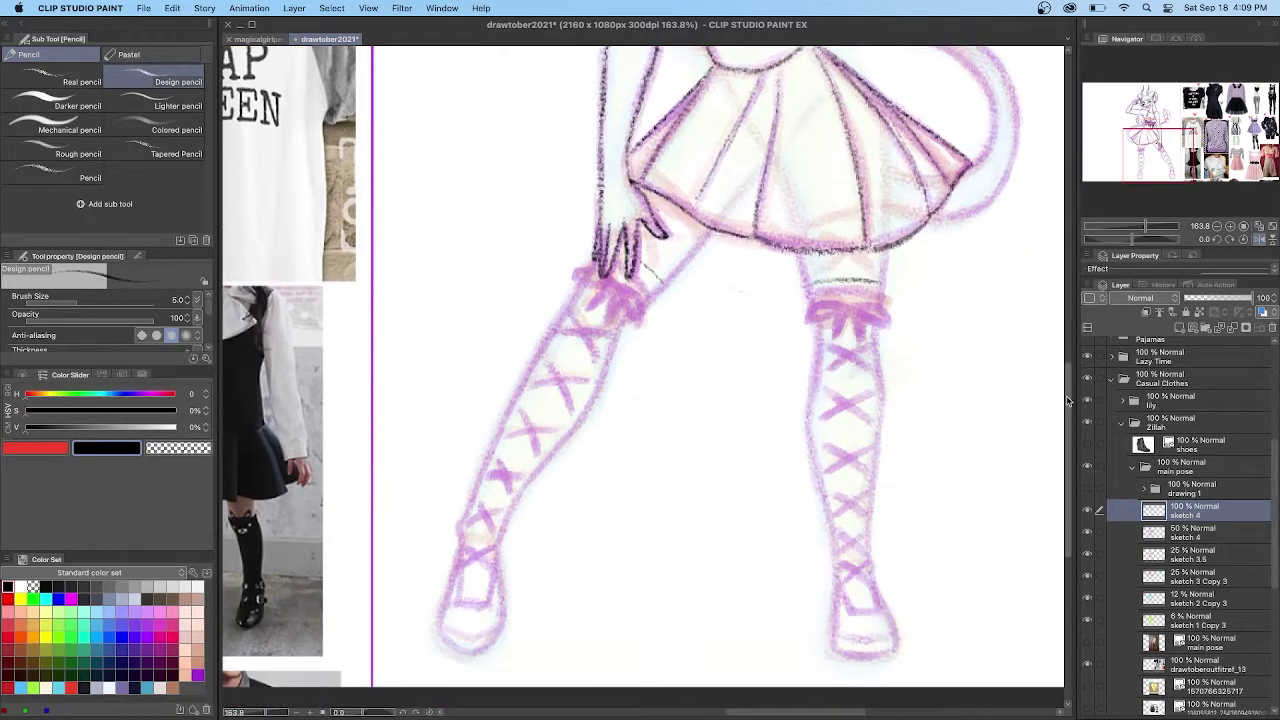
{"action": "left_click_drag", "start_coordinate": [848, 309], "coordinate": [892, 324]}
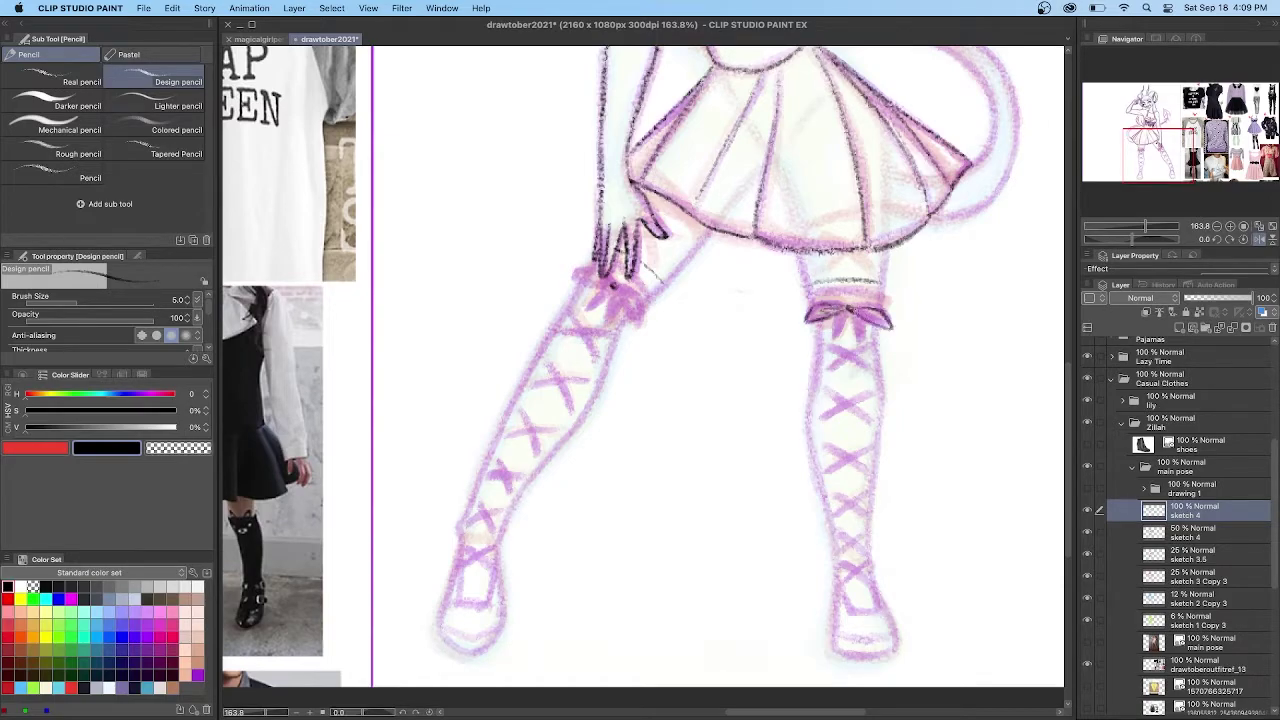
{"action": "left_click_drag", "start_coordinate": [622, 286], "coordinate": [642, 326]}
{"action": "mouse_move", "coordinate": [608, 278]}
{"action": "left_mouse_down"}
{"action": "mouse_move", "coordinate": [562, 288]}
{"action": "mouse_move", "coordinate": [612, 318]}
{"action": "mouse_move", "coordinate": [596, 288]}
{"action": "mouse_move", "coordinate": [630, 304]}
{"action": "left_mouse_up"}
Trace the outlines of both legs in black from the thighs down to the ankles
{"action": "mouse_move", "coordinate": [708, 230]}
{"action": "left_mouse_down"}
{"action": "mouse_move", "coordinate": [646, 300]}
{"action": "mouse_move", "coordinate": [572, 434]}
{"action": "mouse_move", "coordinate": [512, 495]}
{"action": "left_mouse_up"}
{"action": "left_click_drag", "start_coordinate": [578, 290], "coordinate": [470, 506]}
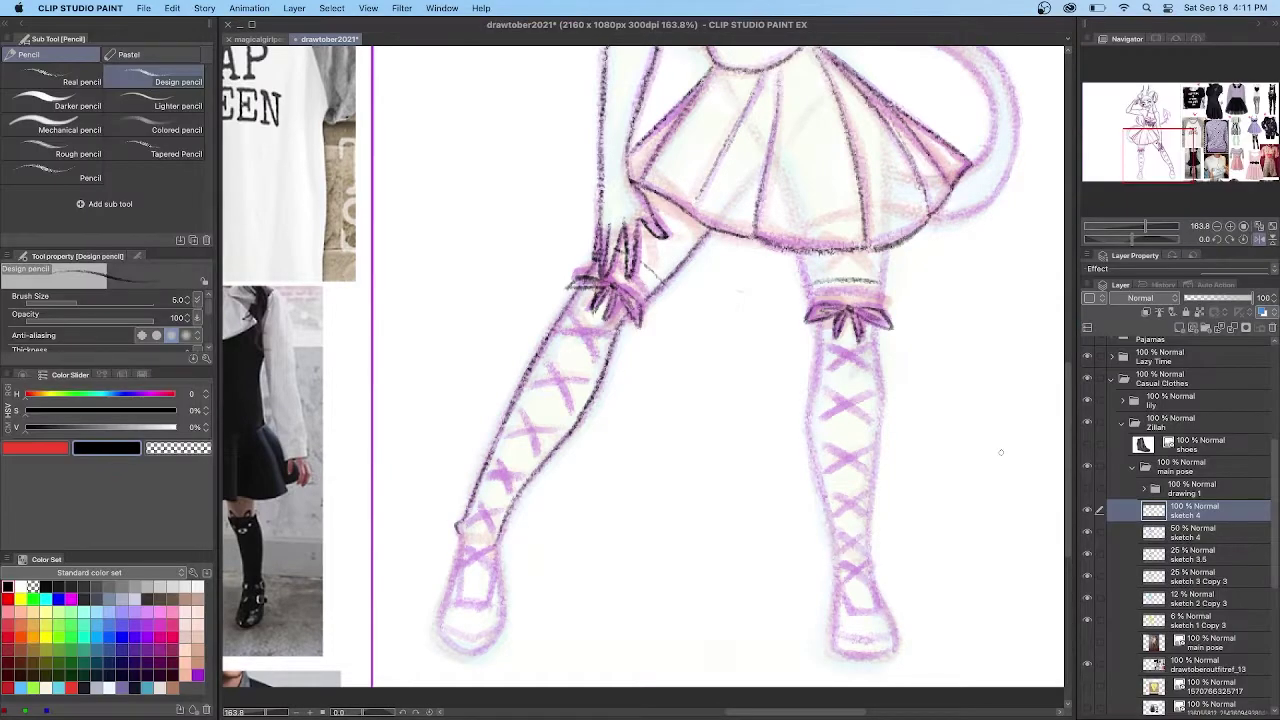
{"action": "left_click_drag", "start_coordinate": [884, 250], "coordinate": [886, 300]}
{"action": "left_click_drag", "start_coordinate": [800, 254], "coordinate": [808, 305]}
{"action": "mouse_move", "coordinate": [818, 322]}
{"action": "left_mouse_down"}
{"action": "mouse_move", "coordinate": [808, 454]}
{"action": "mouse_move", "coordinate": [836, 580]}
{"action": "left_mouse_up"}
{"action": "left_click_drag", "start_coordinate": [882, 320], "coordinate": [874, 598]}
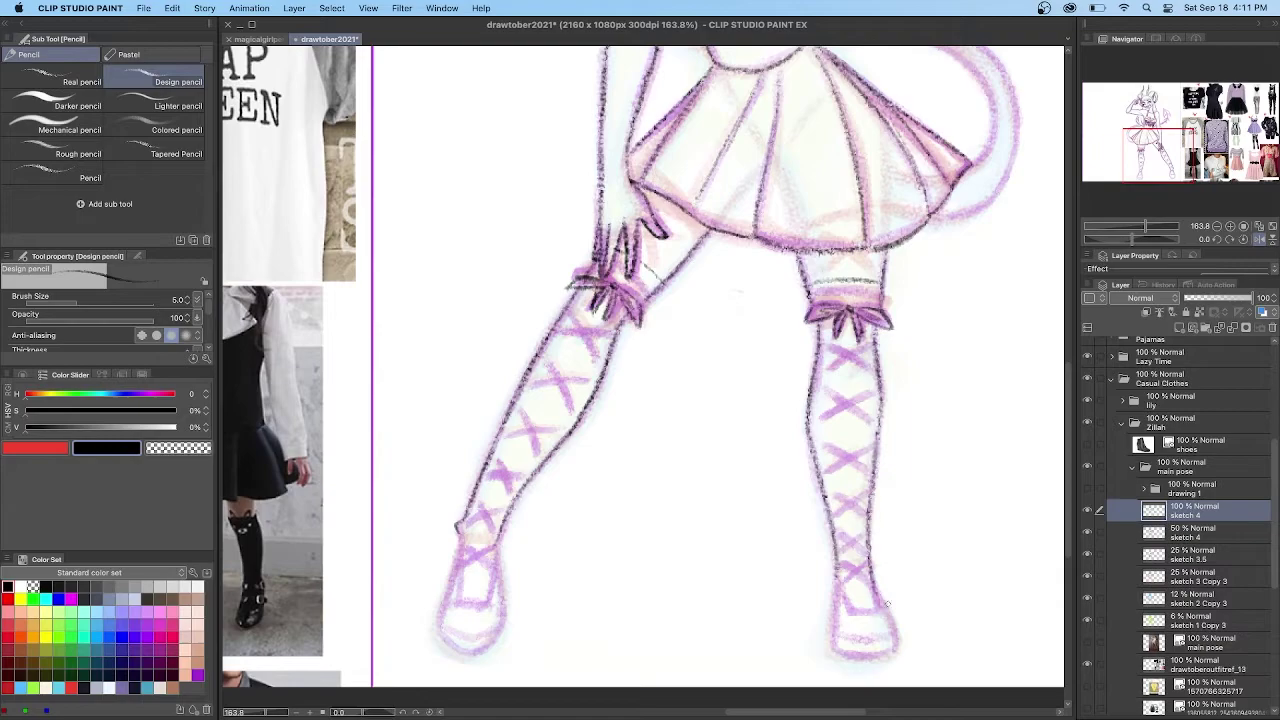
Trace both shoes in black, including their soles and the tongue openings
{"action": "scroll", "coordinate": [887, 604], "scroll_direction": "down", "scroll_amount": 3}
{"action": "left_click_drag", "start_coordinate": [837, 448], "coordinate": [832, 522]}
{"action": "left_click_drag", "start_coordinate": [874, 460], "coordinate": [896, 524]}
{"action": "left_click_drag", "start_coordinate": [896, 524], "coordinate": [833, 523]}
{"action": "left_click_drag", "start_coordinate": [834, 513], "coordinate": [894, 517]}
{"action": "left_click_drag", "start_coordinate": [838, 458], "coordinate": [868, 492]}
{"action": "mouse_move", "coordinate": [494, 418]}
{"action": "left_mouse_down"}
{"action": "mouse_move", "coordinate": [504, 462]}
{"action": "mouse_move", "coordinate": [482, 524]}
{"action": "left_mouse_up"}
{"action": "mouse_move", "coordinate": [458, 410]}
{"action": "left_mouse_down"}
{"action": "mouse_move", "coordinate": [440, 494]}
{"action": "mouse_move", "coordinate": [472, 524]}
{"action": "mouse_move", "coordinate": [500, 514]}
{"action": "mouse_move", "coordinate": [460, 474]}
{"action": "left_mouse_up"}
{"action": "left_click_drag", "start_coordinate": [496, 442], "coordinate": [490, 478]}
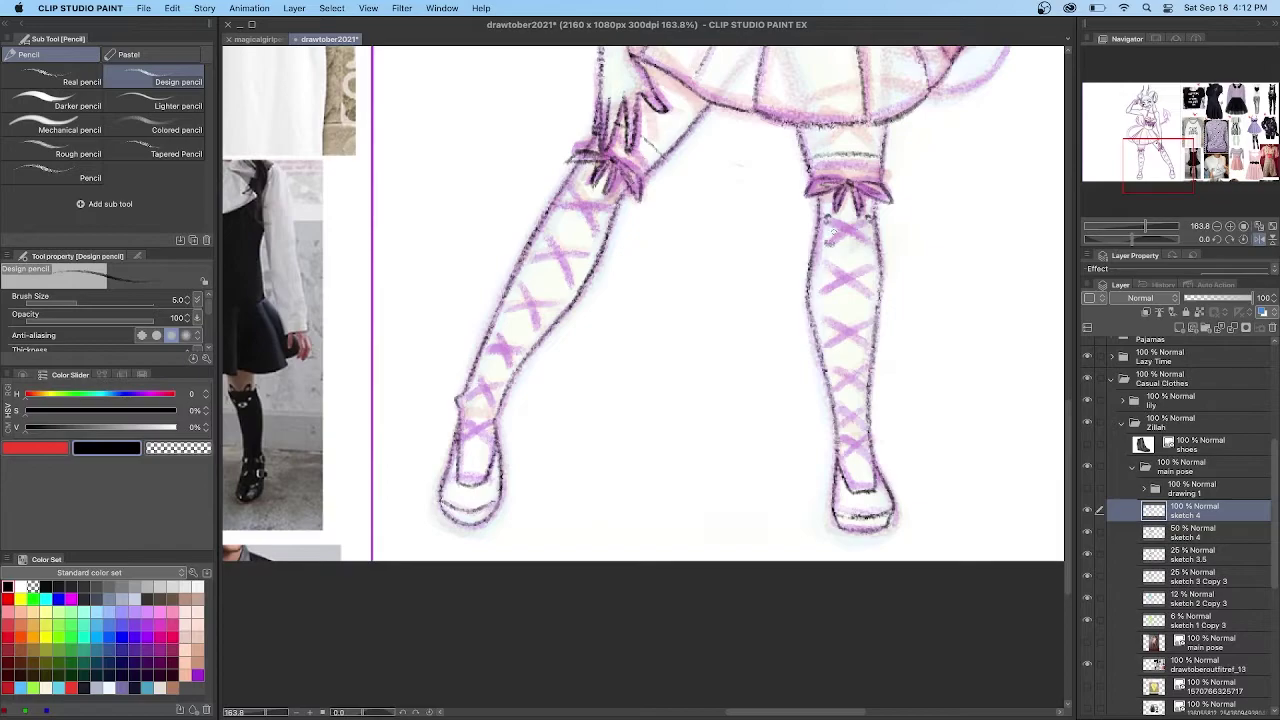
Draw the crisscross lacing down the upright leg in black, and the topmost cross on the other leg
{"action": "left_click_drag", "start_coordinate": [828, 216], "coordinate": [867, 240]}
{"action": "mouse_move", "coordinate": [862, 222]}
{"action": "left_mouse_down"}
{"action": "mouse_move", "coordinate": [836, 242]}
{"action": "mouse_move", "coordinate": [818, 294]}
{"action": "mouse_move", "coordinate": [874, 296]}
{"action": "mouse_move", "coordinate": [822, 348]}
{"action": "mouse_move", "coordinate": [872, 350]}
{"action": "mouse_move", "coordinate": [836, 392]}
{"action": "left_mouse_up"}
{"action": "mouse_move", "coordinate": [830, 364]}
{"action": "left_mouse_down"}
{"action": "mouse_move", "coordinate": [870, 390]}
{"action": "mouse_move", "coordinate": [838, 428]}
{"action": "mouse_move", "coordinate": [870, 430]}
{"action": "mouse_move", "coordinate": [870, 462]}
{"action": "left_mouse_up"}
{"action": "left_click_drag", "start_coordinate": [872, 434], "coordinate": [838, 462]}
{"action": "mouse_move", "coordinate": [574, 190]}
{"action": "left_mouse_down"}
{"action": "mouse_move", "coordinate": [598, 234]}
{"action": "mouse_move", "coordinate": [570, 234]}
{"action": "left_mouse_up"}
{"action": "left_click_drag", "start_coordinate": [552, 204], "coordinate": [610, 214]}
{"action": "left_click_drag", "start_coordinate": [824, 220], "coordinate": [872, 248]}
{"action": "left_click_drag", "start_coordinate": [868, 218], "coordinate": [826, 246]}
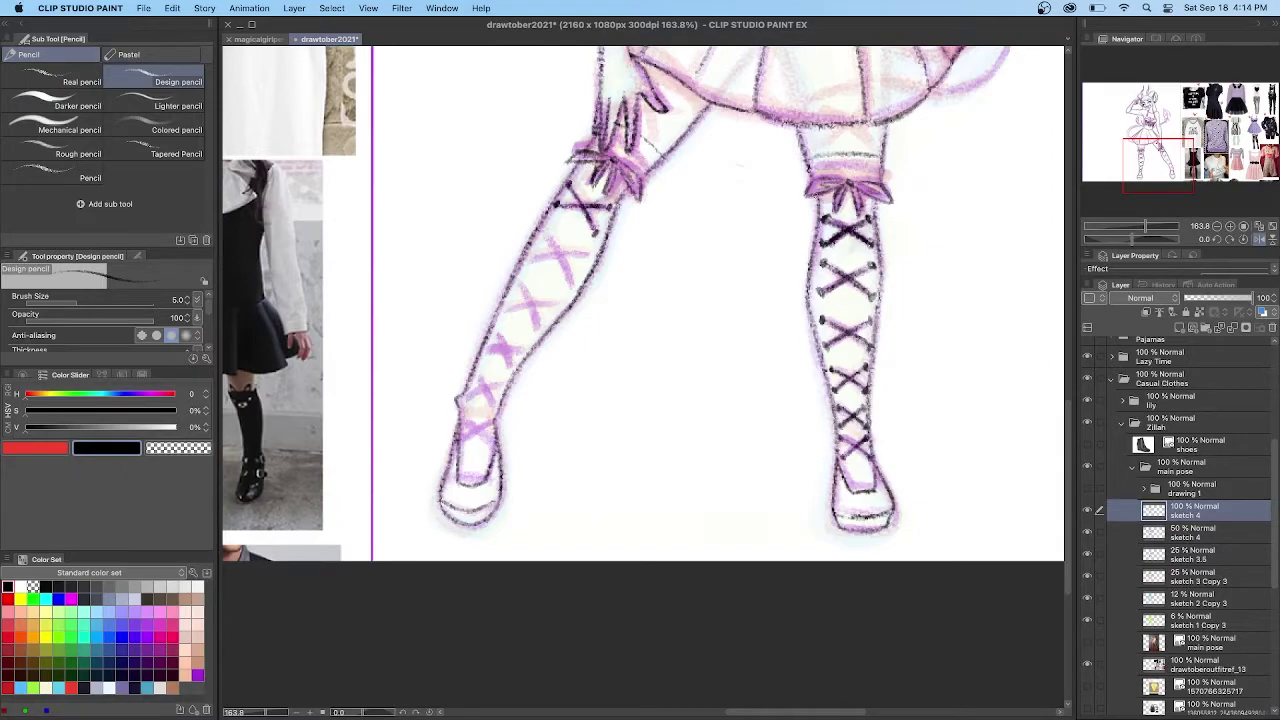
Draw the remaining crisscross lacing with eyelet dots down the slanted leg in black
{"action": "mouse_move", "coordinate": [572, 287]}
{"action": "left_mouse_down"}
{"action": "mouse_move", "coordinate": [540, 232]}
{"action": "mouse_move", "coordinate": [526, 260]}
{"action": "left_mouse_up"}
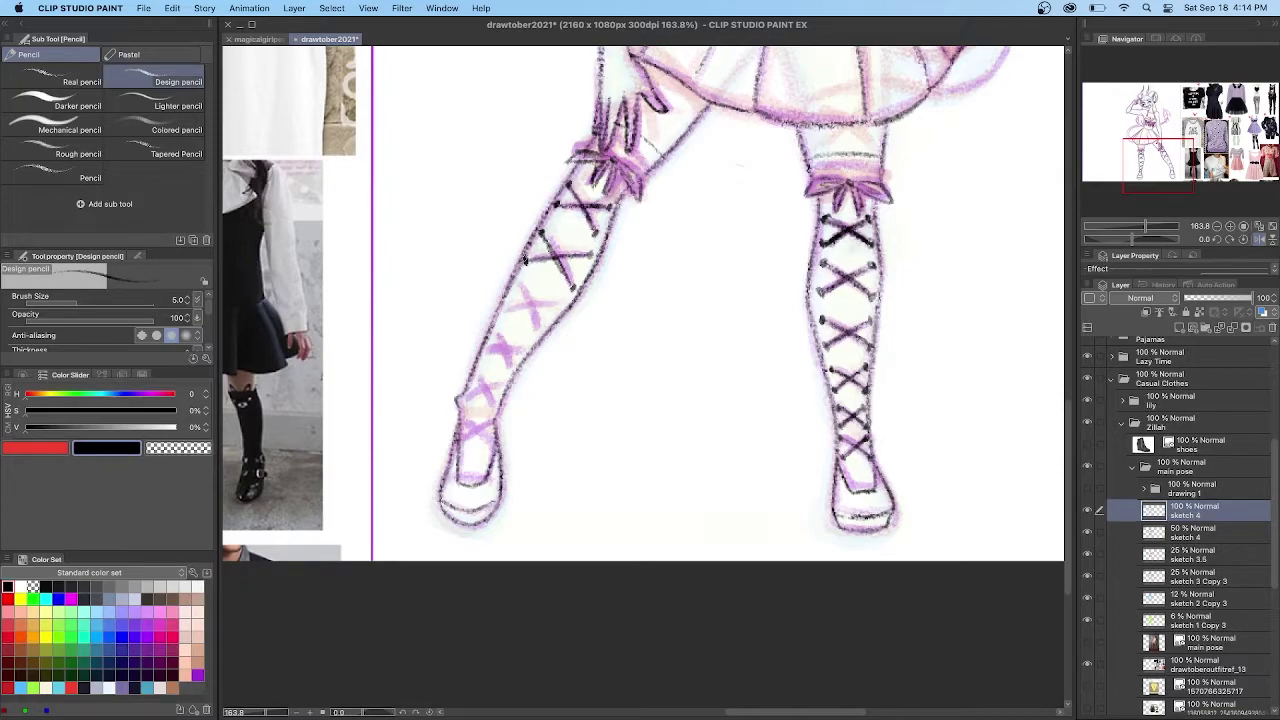
{"action": "left_click", "coordinate": [505, 312]}
{"action": "mouse_move", "coordinate": [517, 284]}
{"action": "left_mouse_down"}
{"action": "mouse_move", "coordinate": [537, 329]}
{"action": "mouse_move", "coordinate": [555, 304]}
{"action": "left_mouse_up"}
{"action": "left_click", "coordinate": [494, 333]}
{"action": "left_click", "coordinate": [522, 351]}
{"action": "left_click", "coordinate": [510, 368]}
{"action": "mouse_move", "coordinate": [495, 335]}
{"action": "left_mouse_down"}
{"action": "mouse_move", "coordinate": [510, 367]}
{"action": "mouse_move", "coordinate": [520, 351]}
{"action": "mouse_move", "coordinate": [467, 404]}
{"action": "left_mouse_up"}
{"action": "mouse_move", "coordinate": [471, 378]}
{"action": "left_mouse_down"}
{"action": "mouse_move", "coordinate": [498, 406]}
{"action": "mouse_move", "coordinate": [461, 428]}
{"action": "left_mouse_up"}
{"action": "left_click_drag", "start_coordinate": [463, 416], "coordinate": [490, 441]}
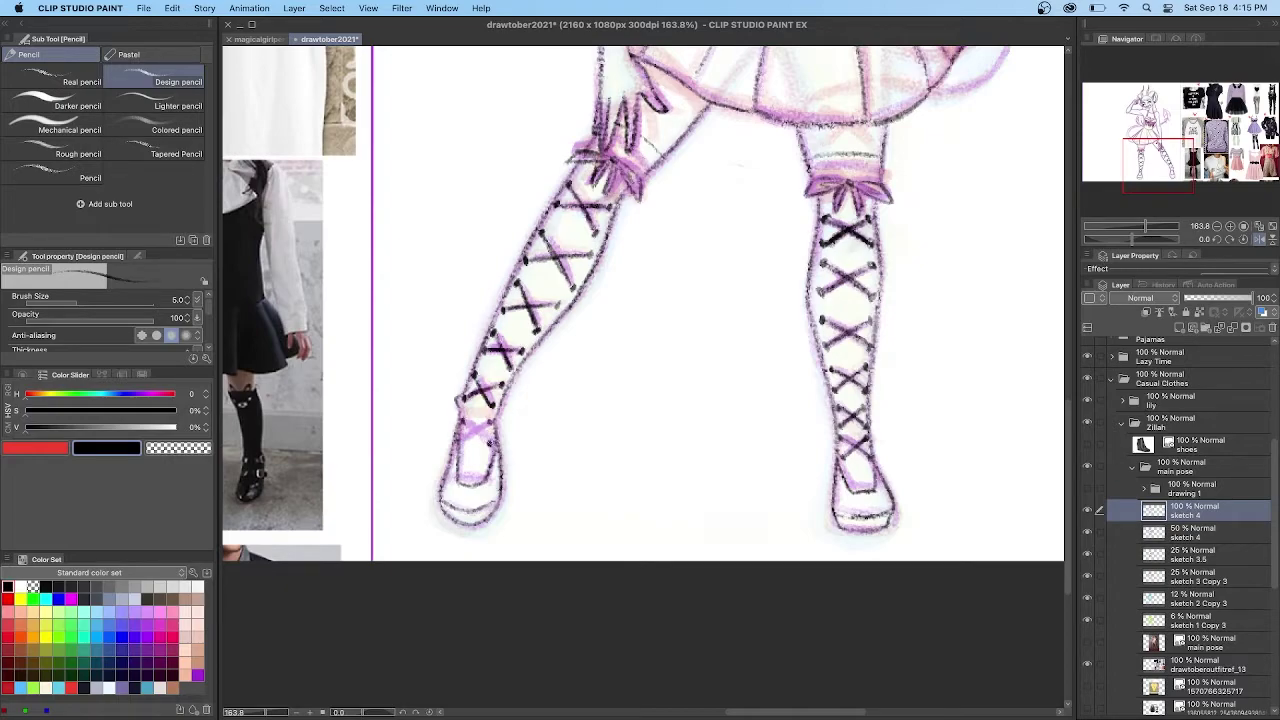
{"action": "scroll", "coordinate": [745, 303], "scroll_direction": "down", "scroll_amount": 5}
{"action": "scroll", "coordinate": [745, 303], "scroll_direction": "up", "scroll_amount": 5}
{"action": "key", "text": "super+Tab"}
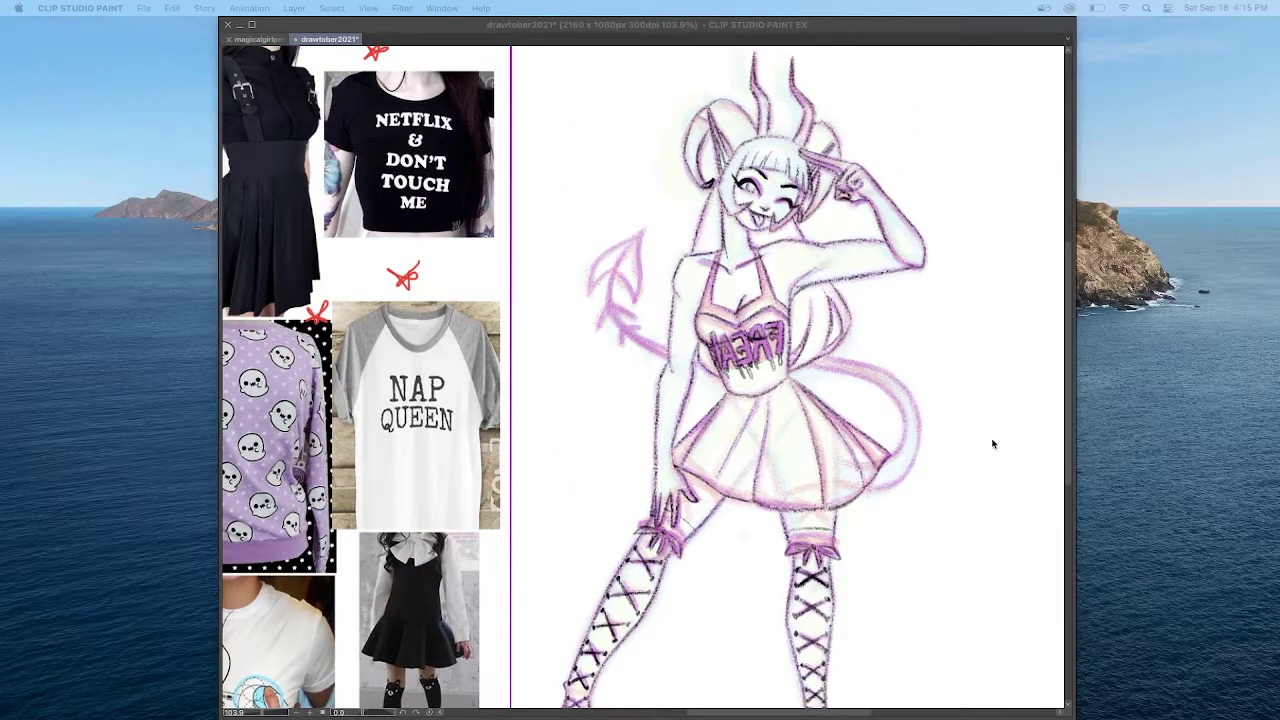
{"action": "left_click", "coordinate": [992, 443]}
Trace the tail's large curved loop beside the skirt in black
{"action": "scroll", "coordinate": [869, 449], "scroll_direction": "up", "scroll_amount": 4}
{"action": "scroll", "coordinate": [860, 400], "scroll_direction": "up", "scroll_amount": 3}
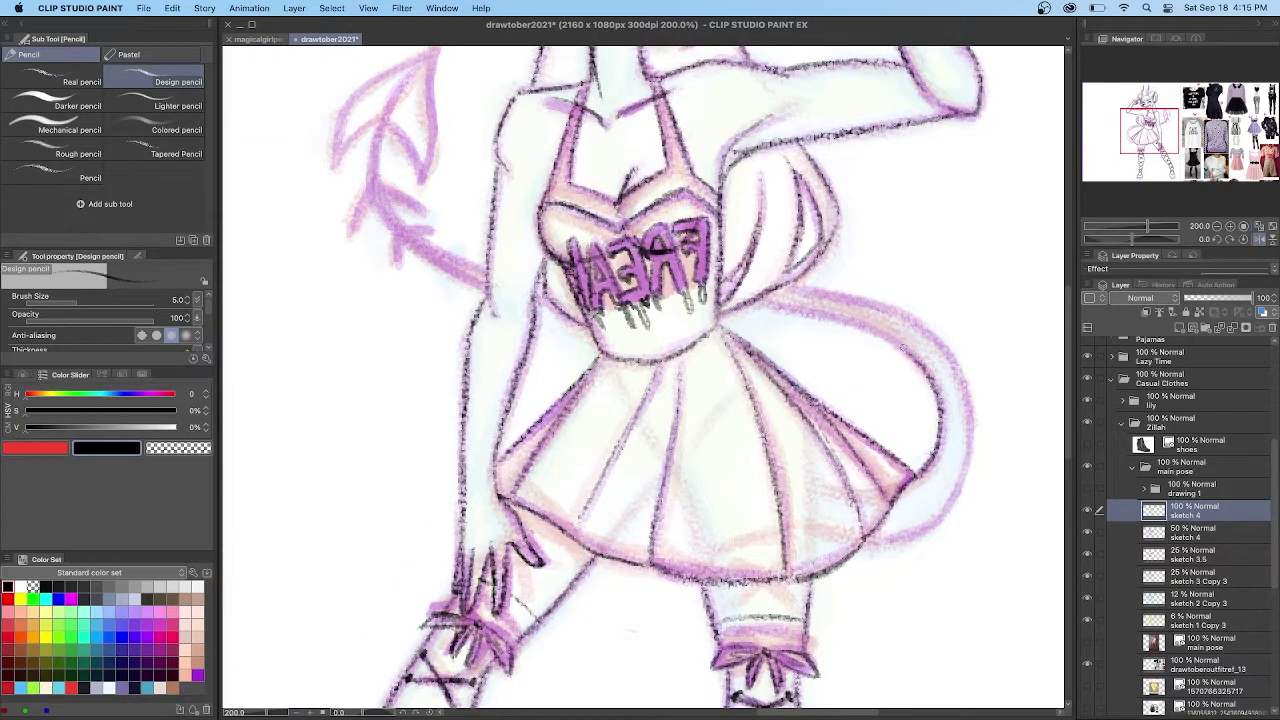
{"action": "left_click_drag", "start_coordinate": [788, 287], "coordinate": [895, 312]}
{"action": "mouse_move", "coordinate": [870, 541]}
{"action": "left_mouse_down"}
{"action": "mouse_move", "coordinate": [958, 487]}
{"action": "mouse_move", "coordinate": [962, 370]}
{"action": "mouse_move", "coordinate": [878, 306]}
{"action": "left_mouse_up"}
Trace the tail's end behind the lowered arm and its arrow-shaped tip in black
{"action": "left_click_drag", "start_coordinate": [1155, 124], "coordinate": [1169, 122]}
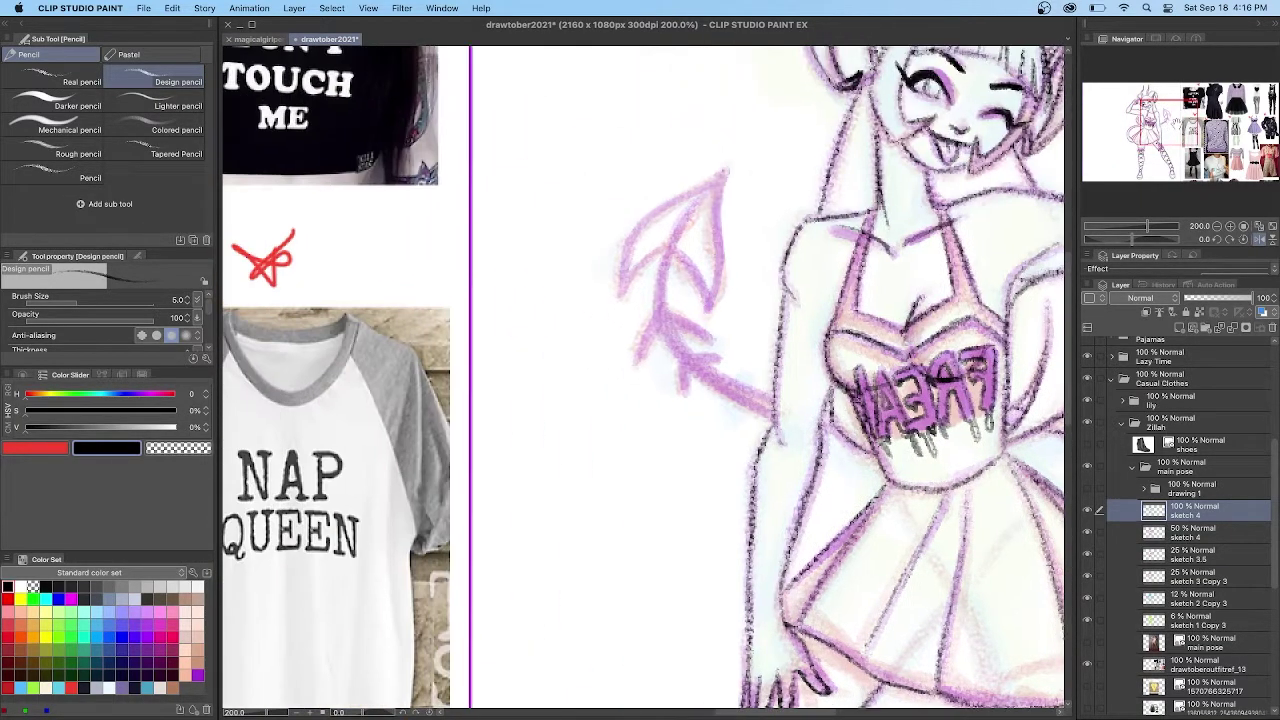
{"action": "left_click_drag", "start_coordinate": [772, 400], "coordinate": [724, 380]}
{"action": "mouse_move", "coordinate": [698, 202]}
{"action": "left_mouse_down"}
{"action": "mouse_move", "coordinate": [673, 243]}
{"action": "mouse_move", "coordinate": [685, 350]}
{"action": "mouse_move", "coordinate": [740, 387]}
{"action": "left_mouse_up"}
{"action": "mouse_move", "coordinate": [660, 281]}
{"action": "left_mouse_down"}
{"action": "mouse_move", "coordinate": [684, 360]}
{"action": "mouse_move", "coordinate": [772, 416]}
{"action": "left_mouse_up"}
{"action": "left_click_drag", "start_coordinate": [724, 172], "coordinate": [708, 312]}
{"action": "left_click_drag", "start_coordinate": [680, 250], "coordinate": [706, 312]}
{"action": "mouse_move", "coordinate": [724, 172]}
{"action": "left_mouse_down"}
{"action": "mouse_move", "coordinate": [679, 199]}
{"action": "mouse_move", "coordinate": [619, 298]}
{"action": "left_mouse_up"}
{"action": "left_click_drag", "start_coordinate": [667, 244], "coordinate": [620, 297]}
Draw the barbs along the tail below its arrow-shaped tip in black
{"action": "mouse_move", "coordinate": [656, 314]}
{"action": "left_mouse_down"}
{"action": "mouse_move", "coordinate": [636, 364]}
{"action": "mouse_move", "coordinate": [712, 336]}
{"action": "left_mouse_up"}
{"action": "mouse_move", "coordinate": [649, 337]}
{"action": "left_mouse_down"}
{"action": "mouse_move", "coordinate": [636, 365]}
{"action": "mouse_move", "coordinate": [687, 394]}
{"action": "left_mouse_up"}
{"action": "mouse_move", "coordinate": [695, 359]}
{"action": "left_mouse_down"}
{"action": "mouse_move", "coordinate": [719, 356]}
{"action": "mouse_move", "coordinate": [702, 364]}
{"action": "left_mouse_up"}
{"action": "scroll", "coordinate": [735, 340], "scroll_direction": "down", "scroll_amount": 5}
{"action": "scroll", "coordinate": [735, 340], "scroll_direction": "up", "scroll_amount": 1}
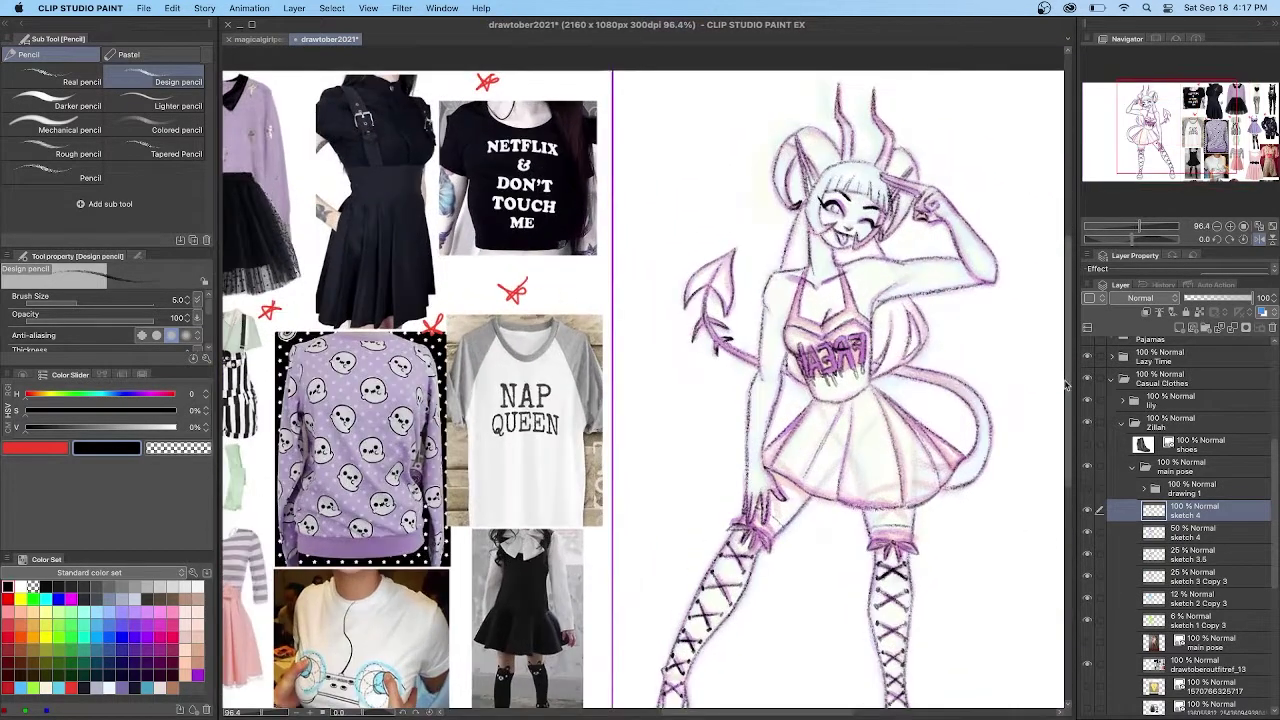
Flip the canvas view horizontally to check the full figure in mirror image
{"action": "scroll", "coordinate": [735, 340], "scroll_direction": "down", "scroll_amount": 1}
{"action": "left_click", "coordinate": [1259, 240]}
{"action": "left_click_drag", "start_coordinate": [755, 712], "coordinate": [717, 712]}
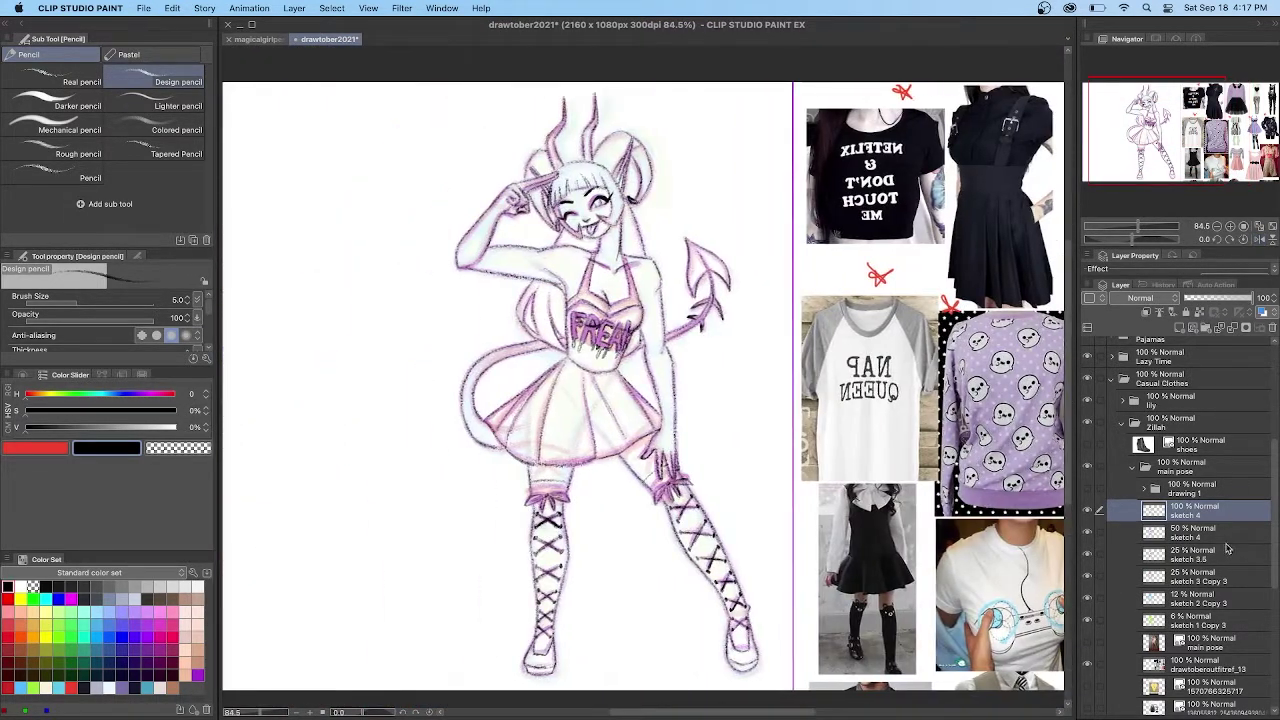
Lower the opacity of the lower sketch 4 layer to 25%, sketch 3.5 and sketch 3 to 12%, sketch 2 to 6% and sketch 1 to 3%
{"action": "left_click", "coordinate": [1230, 533]}
{"action": "left_click", "coordinate": [1201, 299]}
{"action": "left_click", "coordinate": [1245, 556]}
{"action": "left_click", "coordinate": [1192, 299]}
{"action": "left_click", "coordinate": [1248, 578]}
{"action": "left_click", "coordinate": [1192, 299]}
{"action": "left_click", "coordinate": [1245, 600]}
{"action": "left_click", "coordinate": [1188, 299]}
{"action": "left_click", "coordinate": [1243, 622]}
{"action": "left_click", "coordinate": [1186, 299]}
Recolour the top sketch 4 layer's black lines purple with the Fill-in-mono pen on a clipped layer, and merge it down
{"action": "left_click", "coordinate": [1228, 511]}
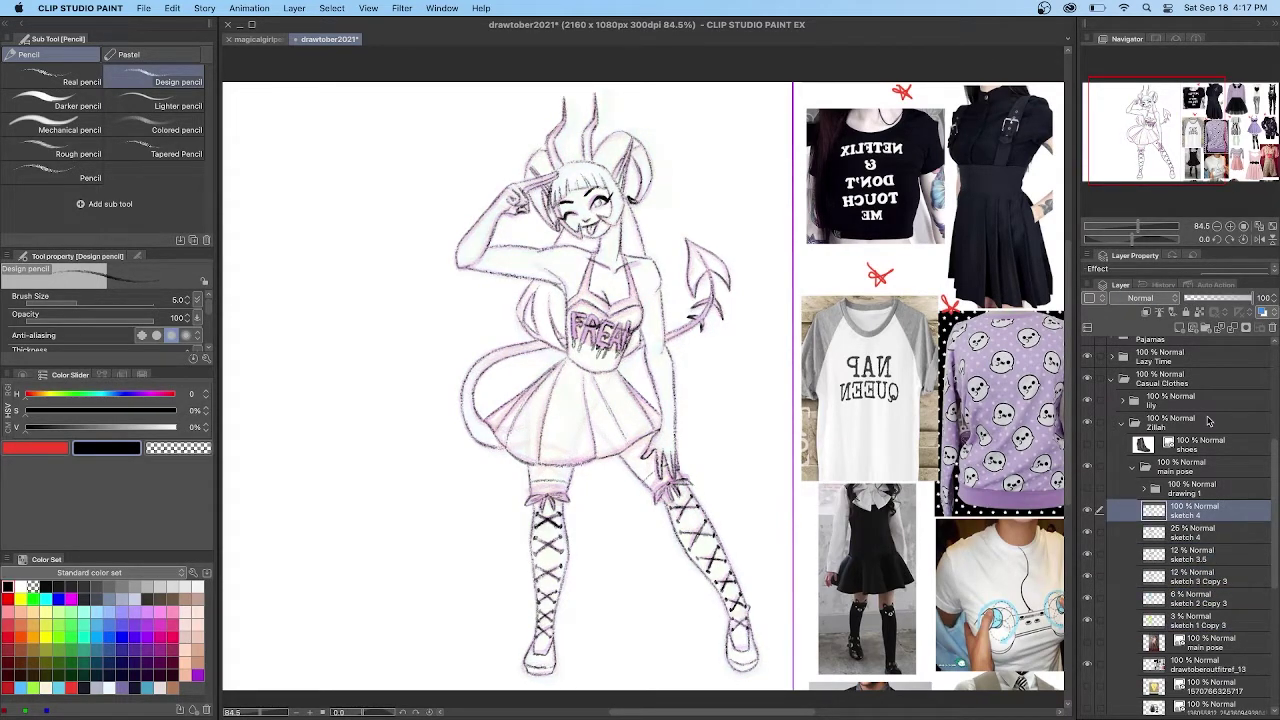
{"action": "left_click", "coordinate": [1179, 328]}
{"action": "key", "text": "p"}
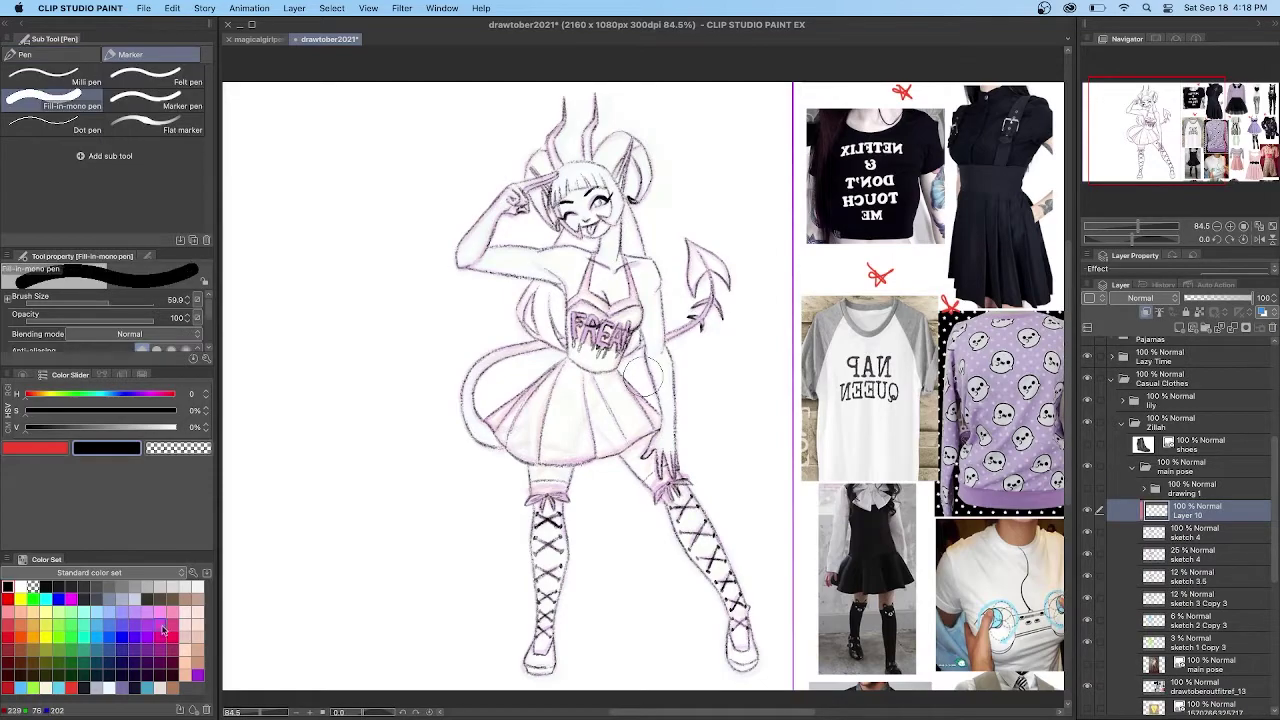
{"action": "left_click_drag", "start_coordinate": [657, 161], "coordinate": [717, 240]}
{"action": "mouse_move", "coordinate": [500, 345]}
{"action": "left_mouse_down"}
{"action": "mouse_move", "coordinate": [660, 496]}
{"action": "mouse_move", "coordinate": [531, 594]}
{"action": "mouse_move", "coordinate": [549, 495]}
{"action": "left_mouse_up"}
{"action": "key", "text": "ctrl+e"}
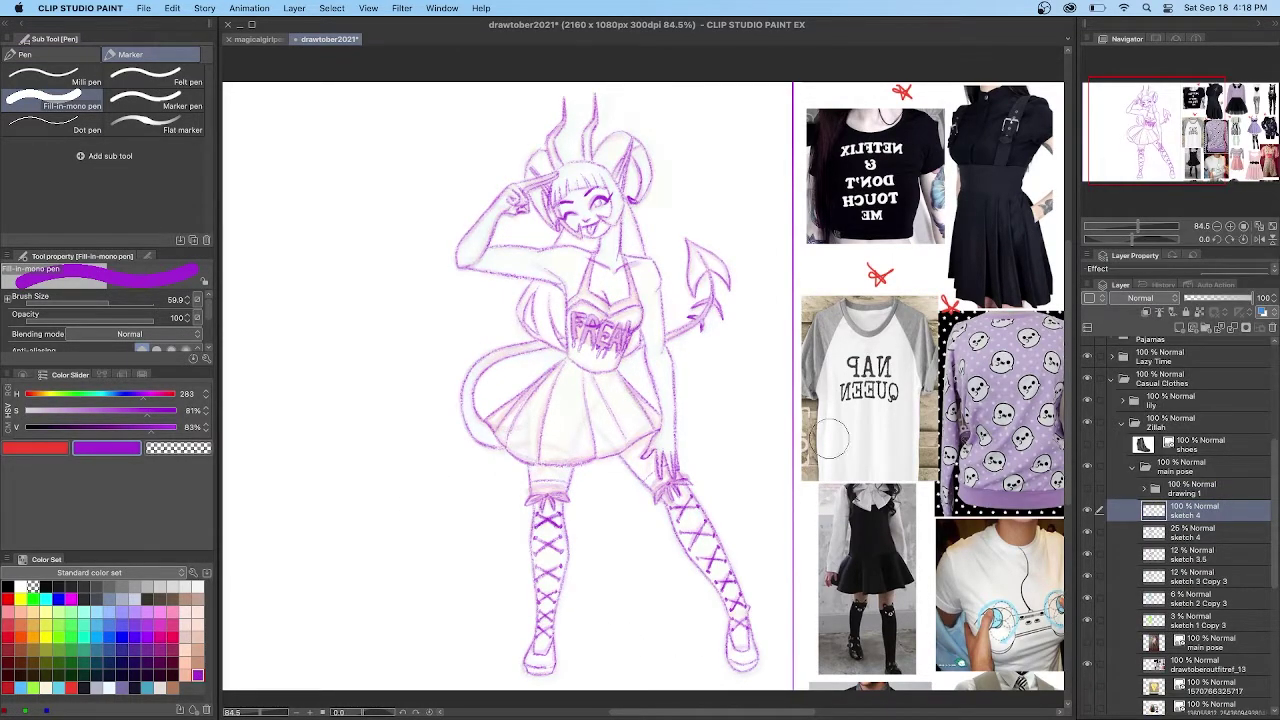
Add a new layer above the sketches and set the Design pencil's brush size to 20
{"action": "key", "text": "p"}
{"action": "key", "text": "ctrl+z"}
{"action": "key", "text": "super+z"}
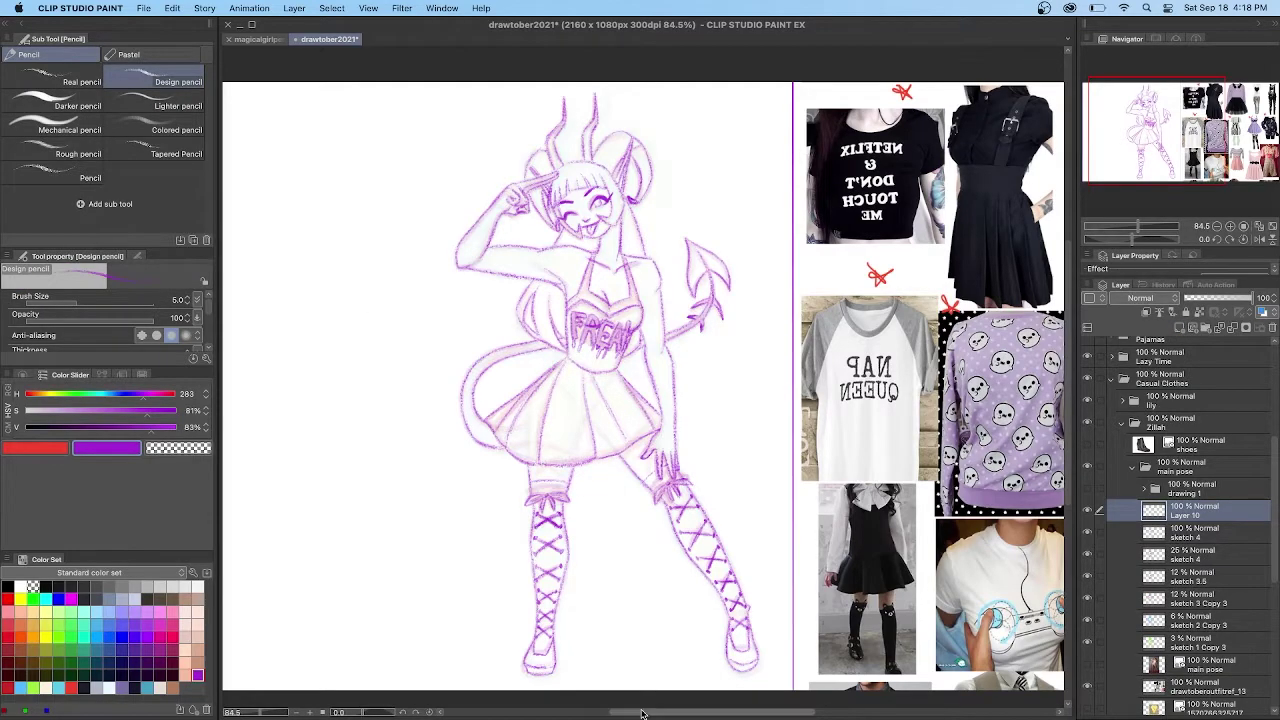
{"action": "left_click_drag", "start_coordinate": [645, 712], "coordinate": [612, 712]}
{"action": "left_click", "coordinate": [172, 300]}
{"action": "type", "text": "20"}
{"action": "key", "text": "Return"}
{"action": "left_click", "coordinate": [7, 587]}
{"action": "left_click_drag", "start_coordinate": [524, 291], "coordinate": [434, 291]}
{"action": "left_click_drag", "start_coordinate": [434, 291], "coordinate": [433, 351]}
{"action": "left_click_drag", "start_coordinate": [525, 292], "coordinate": [525, 372]}
{"action": "left_click_drag", "start_coordinate": [525, 373], "coordinate": [434, 373]}
{"action": "key", "text": "super+z"}
{"action": "key", "text": "super+z"}
{"action": "key", "text": "super+z"}
{"action": "key", "text": "super+z"}
{"action": "key", "text": "super+z"}
Sketch a boxy monster head with a zigzag hairline and side bolts in purple, and move it up beside the character's head
{"action": "left_click", "coordinate": [197, 675]}
{"action": "mouse_move", "coordinate": [502, 234]}
{"action": "left_mouse_down"}
{"action": "mouse_move", "coordinate": [526, 300]}
{"action": "mouse_move", "coordinate": [430, 320]}
{"action": "mouse_move", "coordinate": [520, 240]}
{"action": "mouse_move", "coordinate": [458, 291]}
{"action": "mouse_move", "coordinate": [446, 262]}
{"action": "mouse_move", "coordinate": [524, 266]}
{"action": "left_mouse_up"}
{"action": "left_click_drag", "start_coordinate": [446, 294], "coordinate": [448, 299]}
{"action": "mouse_move", "coordinate": [503, 296]}
{"action": "left_mouse_down"}
{"action": "mouse_move", "coordinate": [503, 279]}
{"action": "mouse_move", "coordinate": [536, 326]}
{"action": "left_mouse_up"}
{"action": "left_click_drag", "start_coordinate": [436, 312], "coordinate": [412, 322]}
{"action": "key", "text": "super+t"}
{"action": "left_click_drag", "start_coordinate": [480, 284], "coordinate": [480, 188]}
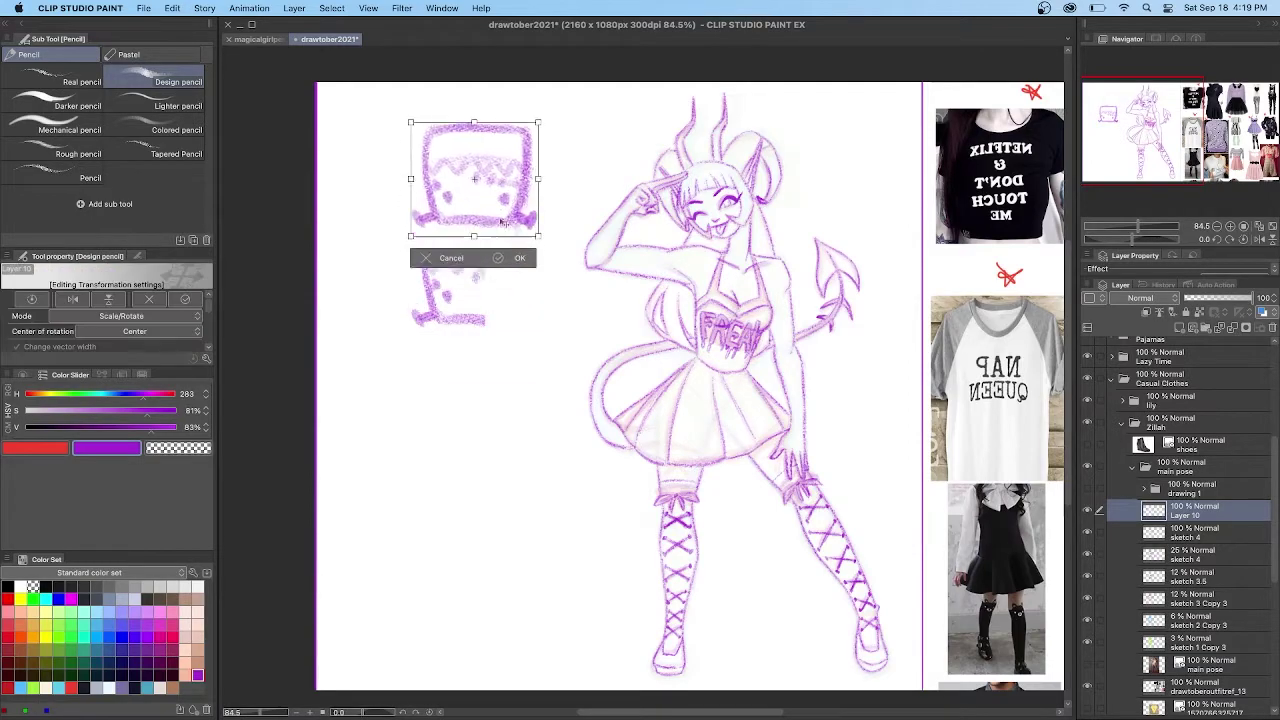
{"action": "key", "text": "Return"}
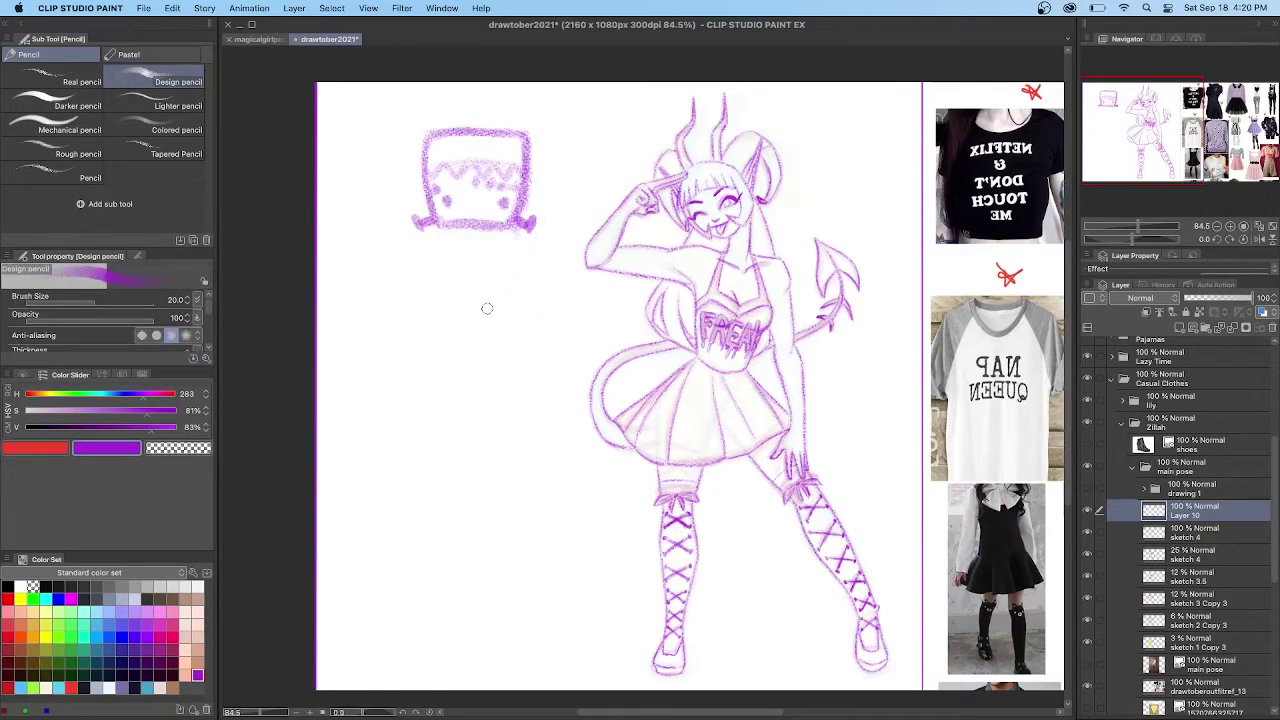
Sketch a ribbed pumpkin with a curved stem in purple below the monster head
{"action": "mouse_move", "coordinate": [443, 298]}
{"action": "left_mouse_down"}
{"action": "mouse_move", "coordinate": [528, 303]}
{"action": "mouse_move", "coordinate": [534, 374]}
{"action": "left_mouse_up"}
{"action": "mouse_move", "coordinate": [446, 302]}
{"action": "left_mouse_down"}
{"action": "mouse_move", "coordinate": [457, 391]}
{"action": "mouse_move", "coordinate": [438, 372]}
{"action": "left_mouse_up"}
{"action": "key", "text": "super+z"}
{"action": "key", "text": "super+z"}
{"action": "key", "text": "super+z"}
{"action": "mouse_move", "coordinate": [523, 292]}
{"action": "left_mouse_down"}
{"action": "mouse_move", "coordinate": [480, 320]}
{"action": "mouse_move", "coordinate": [552, 362]}
{"action": "mouse_move", "coordinate": [520, 296]}
{"action": "mouse_move", "coordinate": [535, 292]}
{"action": "mouse_move", "coordinate": [575, 345]}
{"action": "mouse_move", "coordinate": [540, 282]}
{"action": "mouse_move", "coordinate": [560, 268]}
{"action": "left_mouse_up"}
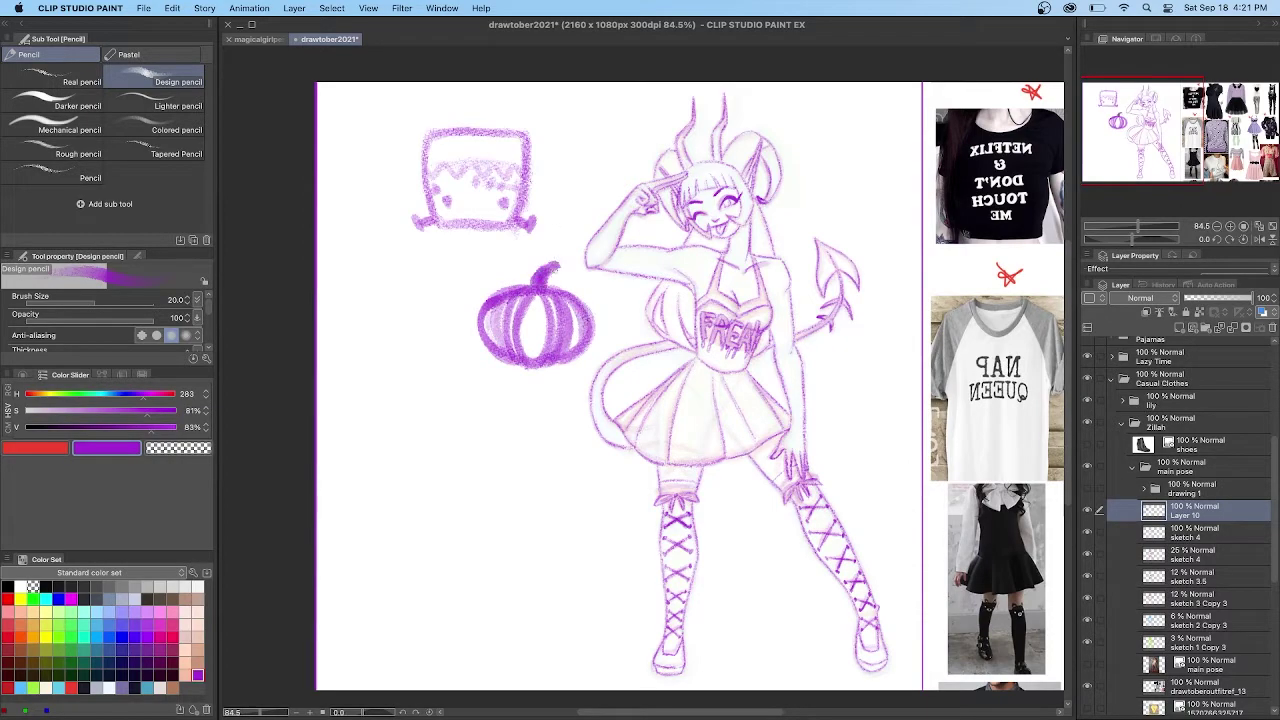
Draw a wide filled grin-shaped opening across the pumpkin with round knobs at its sides
{"action": "mouse_move", "coordinate": [506, 306]}
{"action": "left_mouse_down"}
{"action": "mouse_move", "coordinate": [516, 326]}
{"action": "mouse_move", "coordinate": [546, 310]}
{"action": "mouse_move", "coordinate": [576, 330]}
{"action": "mouse_move", "coordinate": [512, 336]}
{"action": "left_mouse_up"}
{"action": "key", "text": "ctrl+z"}
{"action": "mouse_move", "coordinate": [525, 329]}
{"action": "left_mouse_down"}
{"action": "mouse_move", "coordinate": [560, 345]}
{"action": "mouse_move", "coordinate": [520, 346]}
{"action": "mouse_move", "coordinate": [535, 350]}
{"action": "mouse_move", "coordinate": [595, 330]}
{"action": "left_mouse_up"}
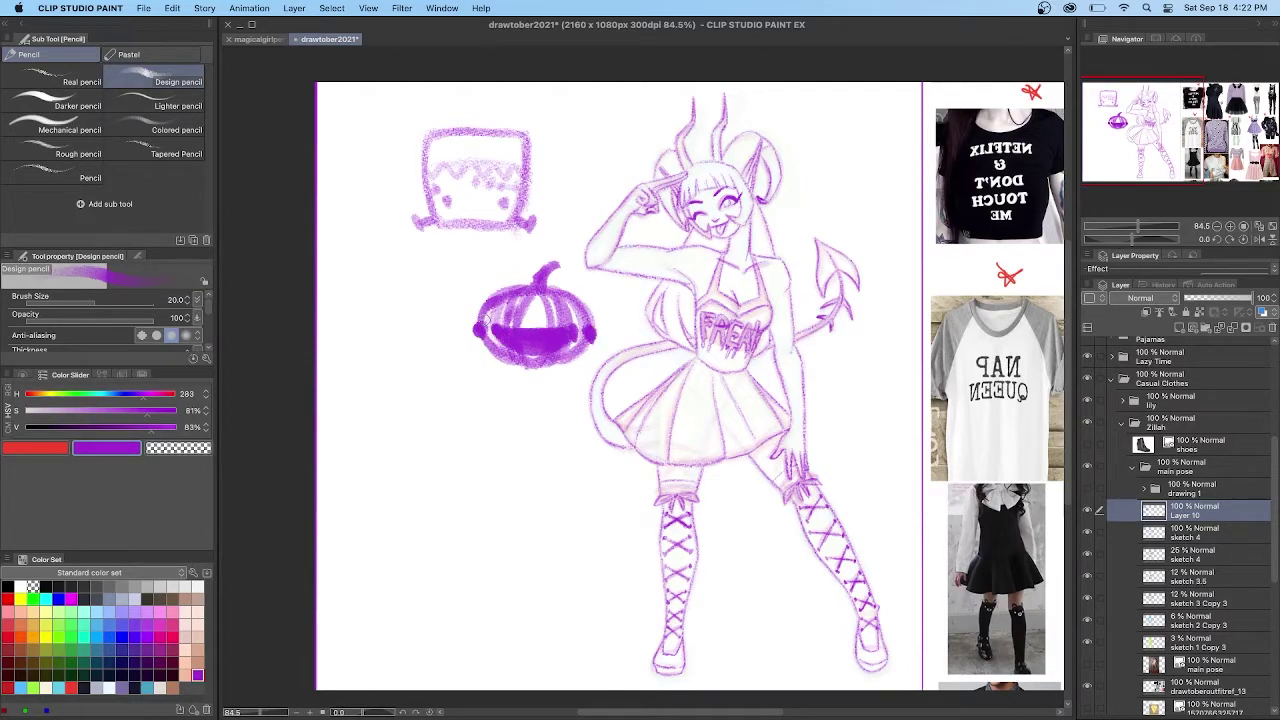
Sketch a small curling wisp with a spiral centre and two wrapped candies around the pumpkin in purple
{"action": "mouse_move", "coordinate": [410, 285]}
{"action": "left_mouse_down"}
{"action": "mouse_move", "coordinate": [395, 300]}
{"action": "mouse_move", "coordinate": [405, 235]}
{"action": "mouse_move", "coordinate": [395, 300]}
{"action": "mouse_move", "coordinate": [408, 290]}
{"action": "mouse_move", "coordinate": [392, 300]}
{"action": "left_mouse_up"}
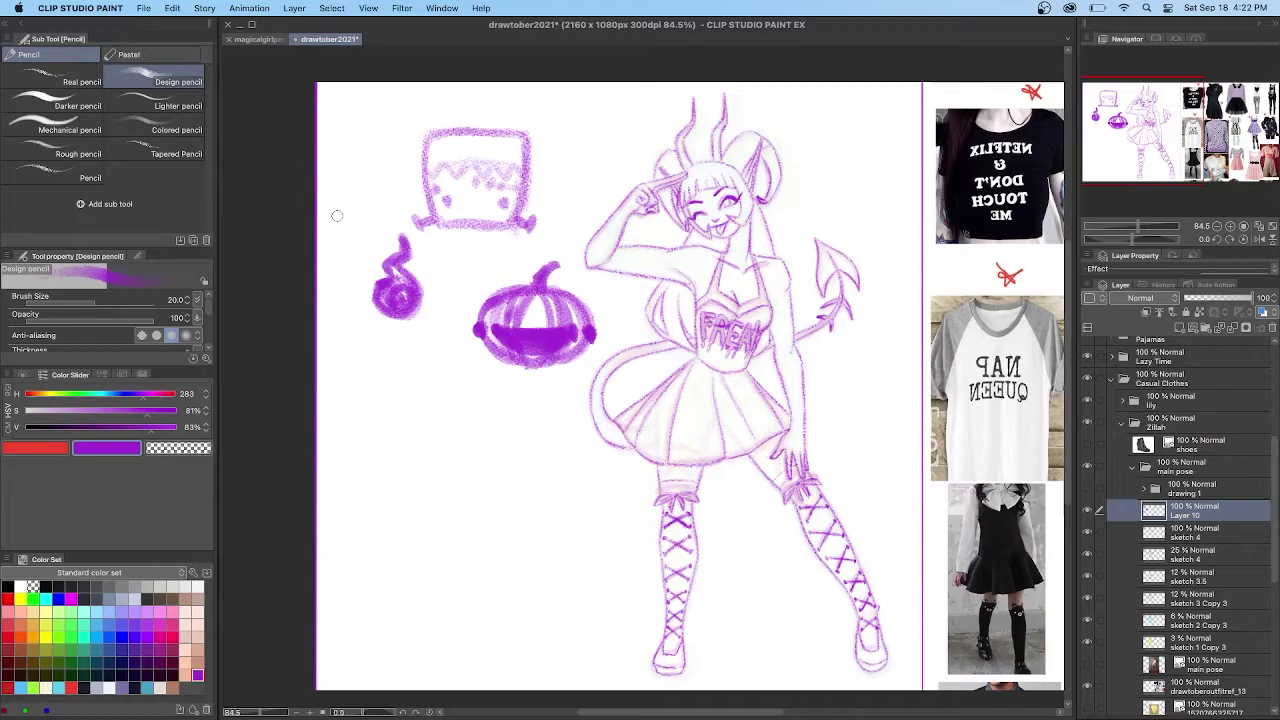
{"action": "mouse_move", "coordinate": [450, 441]}
{"action": "left_mouse_down"}
{"action": "mouse_move", "coordinate": [469, 404]}
{"action": "mouse_move", "coordinate": [488, 417]}
{"action": "mouse_move", "coordinate": [504, 469]}
{"action": "mouse_move", "coordinate": [484, 481]}
{"action": "mouse_move", "coordinate": [565, 498]}
{"action": "left_mouse_up"}
{"action": "mouse_move", "coordinate": [418, 509]}
{"action": "left_mouse_down"}
{"action": "mouse_move", "coordinate": [392, 473]}
{"action": "mouse_move", "coordinate": [436, 549]}
{"action": "left_mouse_up"}
{"action": "key", "text": "super+z"}
{"action": "key", "text": "super+z"}
{"action": "key", "text": "super+z"}
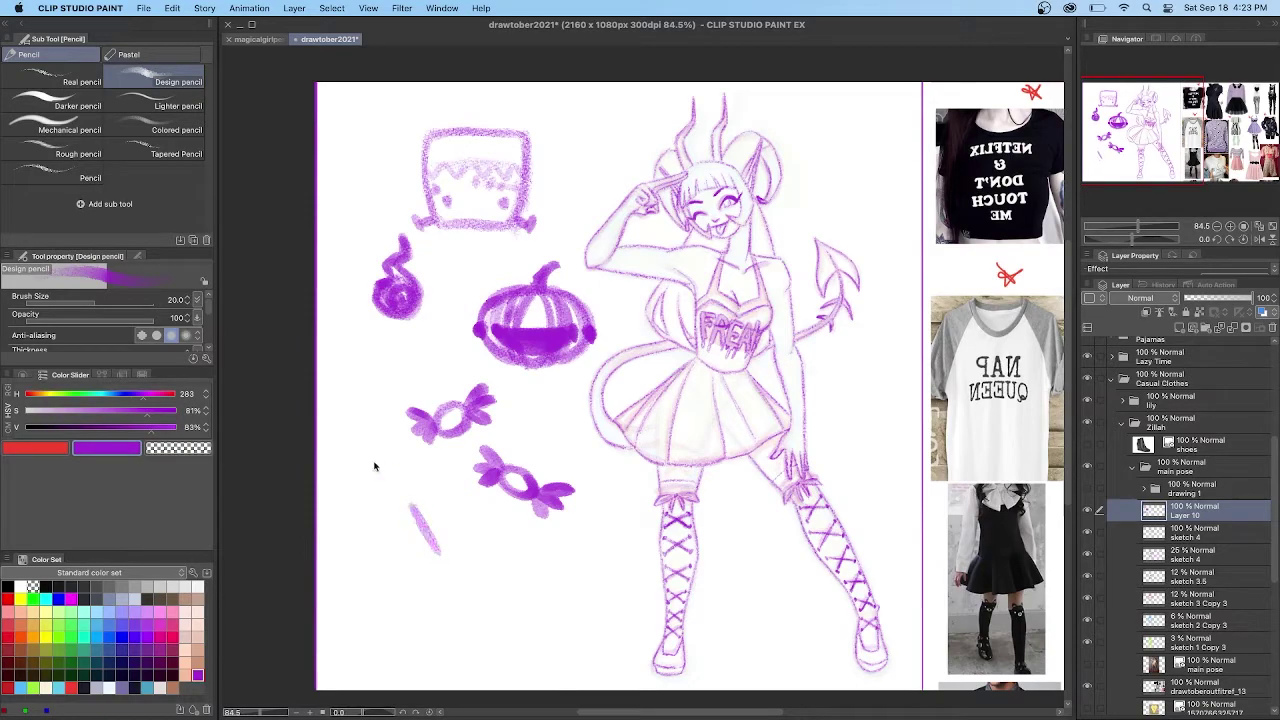
Add a layer named "line art" directly above the top sketch 4 layer and save the file
{"action": "left_click", "coordinate": [1184, 533]}
{"action": "left_click", "coordinate": [1179, 328]}
{"action": "double_click", "coordinate": [1186, 536]}
{"action": "type", "text": "line art"}
{"action": "key", "text": "Return"}
{"action": "key", "text": "super+s"}
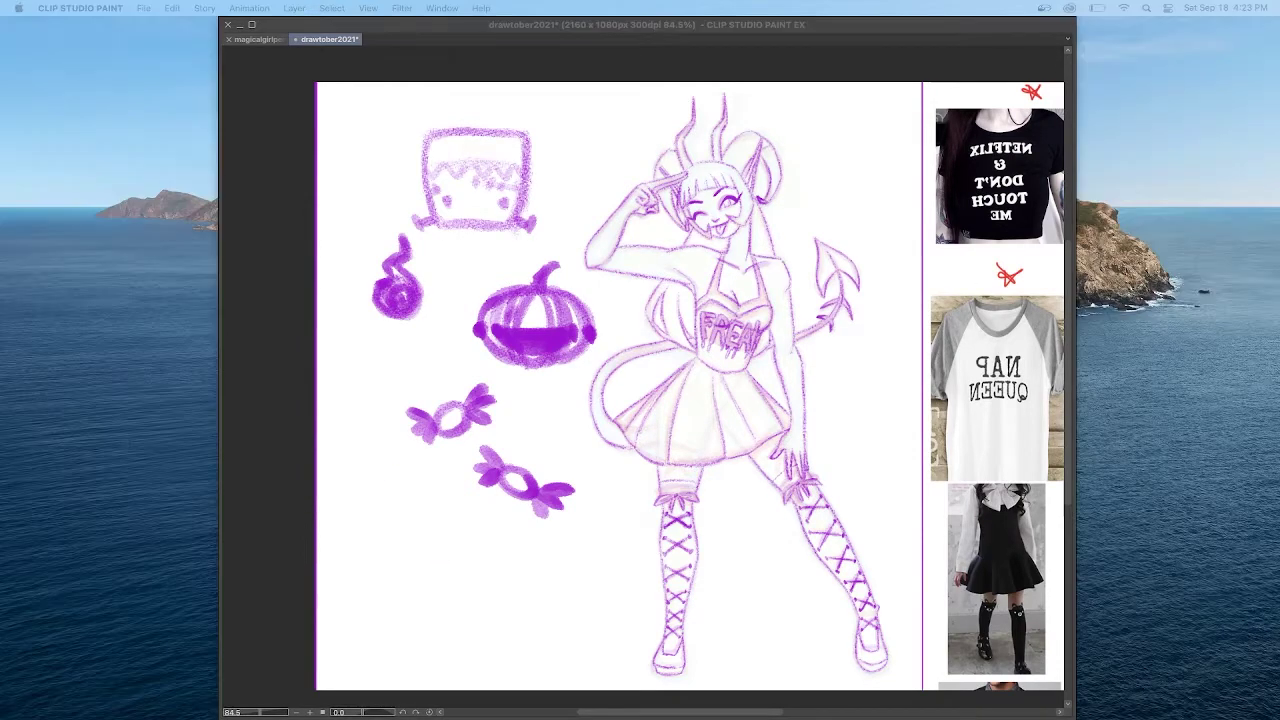
Choose the Tapered Pen in black, lower the top sketch 4 layer to 50% opacity and make the line art layer active
{"action": "key", "text": "b"}
{"action": "key", "text": "p"}
{"action": "left_click", "coordinate": [8, 587]}
{"action": "scroll", "coordinate": [738, 220], "scroll_direction": "up", "scroll_amount": 6}
{"action": "left_click", "coordinate": [1184, 555]}
{"action": "left_click", "coordinate": [1217, 298]}
{"action": "left_click", "coordinate": [1184, 533]}
Ink the raised hand's pointing finger and the back of its knuckle in black
{"action": "mouse_move", "coordinate": [1068, 293]}
{"action": "left_mouse_down"}
{"action": "mouse_move", "coordinate": [1068, 405]}
{"action": "mouse_move", "coordinate": [1068, 271]}
{"action": "left_mouse_up"}
{"action": "left_click_drag", "start_coordinate": [572, 158], "coordinate": [483, 201]}
{"action": "key", "text": "super+z"}
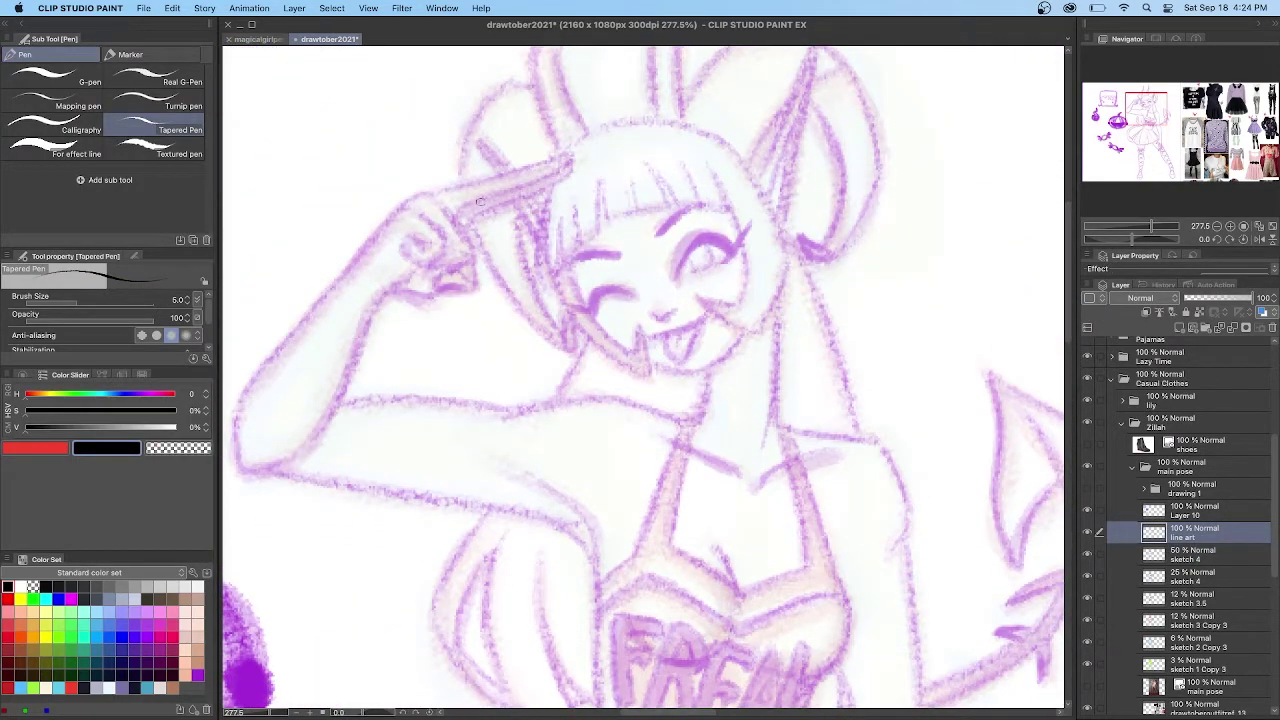
{"action": "left_click_drag", "start_coordinate": [564, 164], "coordinate": [471, 201]}
{"action": "left_click_drag", "start_coordinate": [570, 165], "coordinate": [468, 223]}
{"action": "left_click_drag", "start_coordinate": [570, 156], "coordinate": [437, 194]}
Ink the raised hand's thumb, curled fingers and wrist edge in black
{"action": "mouse_move", "coordinate": [503, 196]}
{"action": "left_mouse_down"}
{"action": "mouse_move", "coordinate": [464, 212]}
{"action": "mouse_move", "coordinate": [435, 200]}
{"action": "mouse_move", "coordinate": [475, 252]}
{"action": "left_mouse_up"}
{"action": "key", "text": "super+z"}
{"action": "mouse_move", "coordinate": [475, 252]}
{"action": "left_mouse_down"}
{"action": "mouse_move", "coordinate": [436, 268]}
{"action": "mouse_move", "coordinate": [435, 289]}
{"action": "left_mouse_up"}
{"action": "mouse_move", "coordinate": [473, 262]}
{"action": "left_mouse_down"}
{"action": "mouse_move", "coordinate": [435, 289]}
{"action": "mouse_move", "coordinate": [473, 289]}
{"action": "left_mouse_up"}
{"action": "left_click_drag", "start_coordinate": [473, 289], "coordinate": [436, 290]}
{"action": "left_click_drag", "start_coordinate": [430, 212], "coordinate": [440, 262]}
{"action": "mouse_move", "coordinate": [422, 242]}
{"action": "left_mouse_down"}
{"action": "mouse_move", "coordinate": [457, 255]}
{"action": "mouse_move", "coordinate": [387, 291]}
{"action": "mouse_move", "coordinate": [436, 297]}
{"action": "left_mouse_up"}
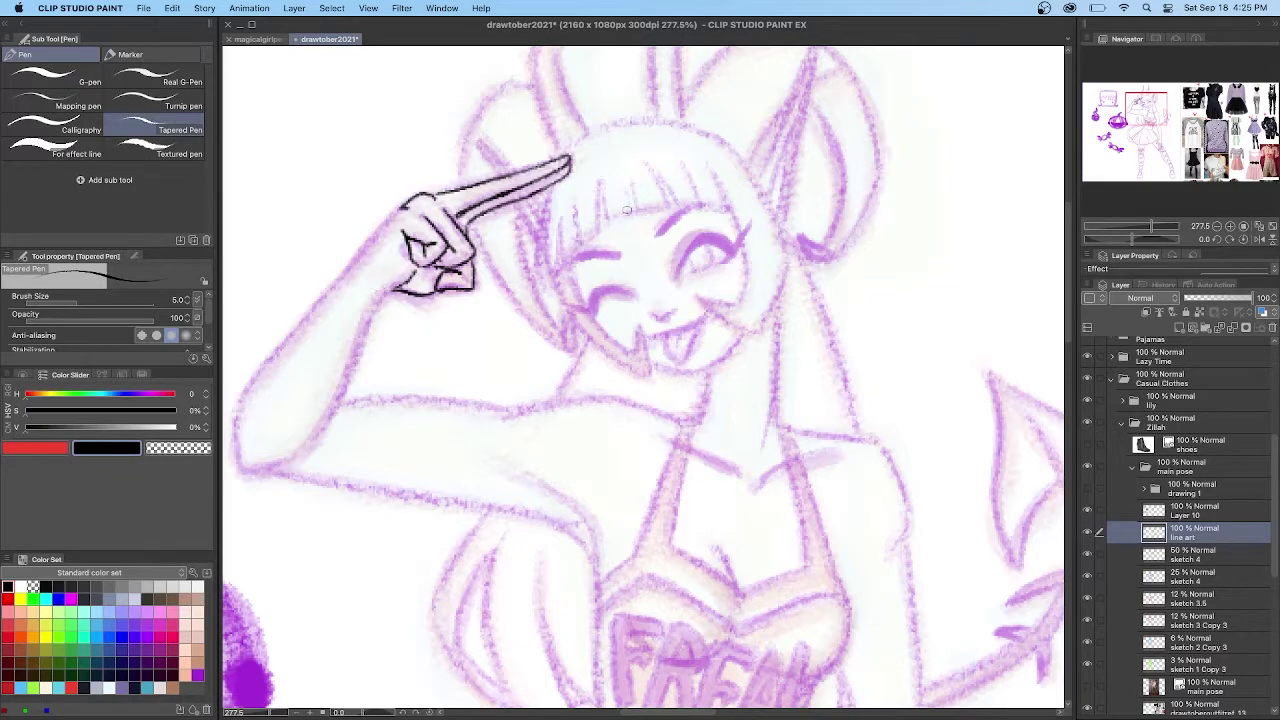
Ink the ear behind the pointing finger and the long hooked hair strand hanging below it
{"action": "left_click_drag", "start_coordinate": [564, 320], "coordinate": [574, 346]}
{"action": "mouse_move", "coordinate": [478, 142]}
{"action": "left_mouse_down"}
{"action": "mouse_move", "coordinate": [534, 200]}
{"action": "mouse_move", "coordinate": [520, 236]}
{"action": "left_mouse_up"}
{"action": "left_click_drag", "start_coordinate": [550, 182], "coordinate": [538, 270]}
{"action": "left_click_drag", "start_coordinate": [554, 220], "coordinate": [546, 272]}
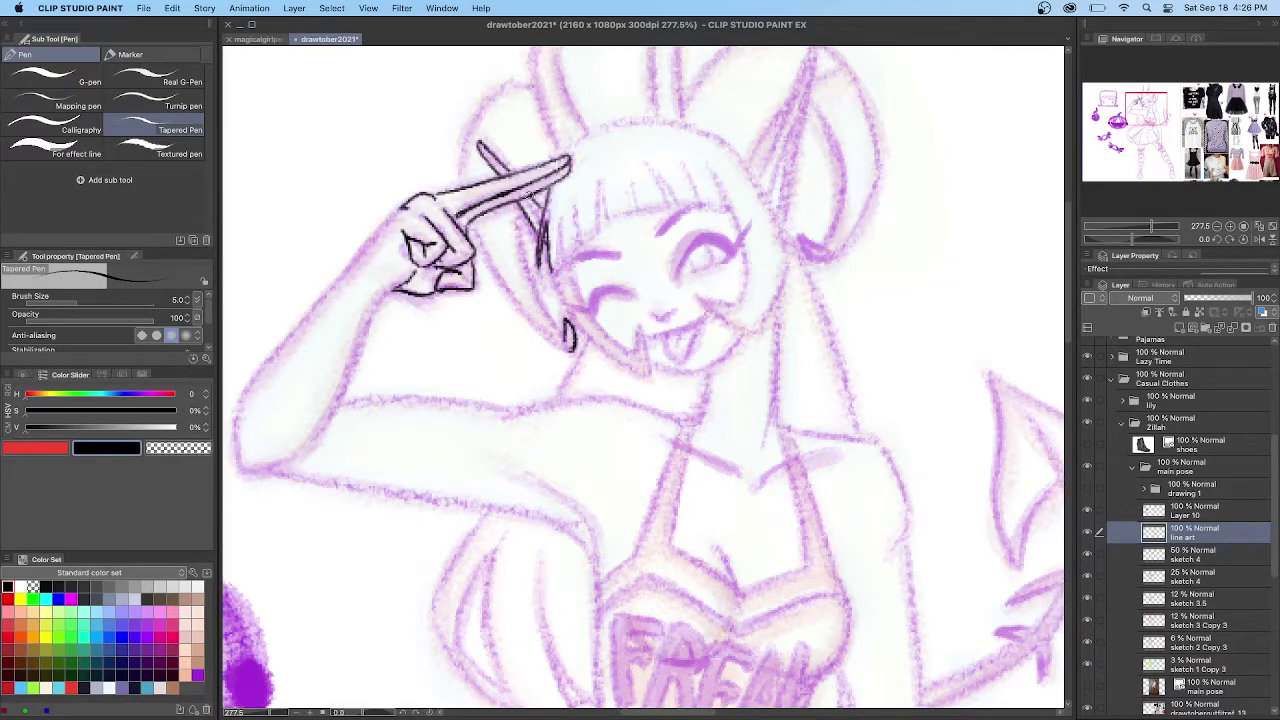
{"action": "left_click_drag", "start_coordinate": [522, 206], "coordinate": [553, 324]}
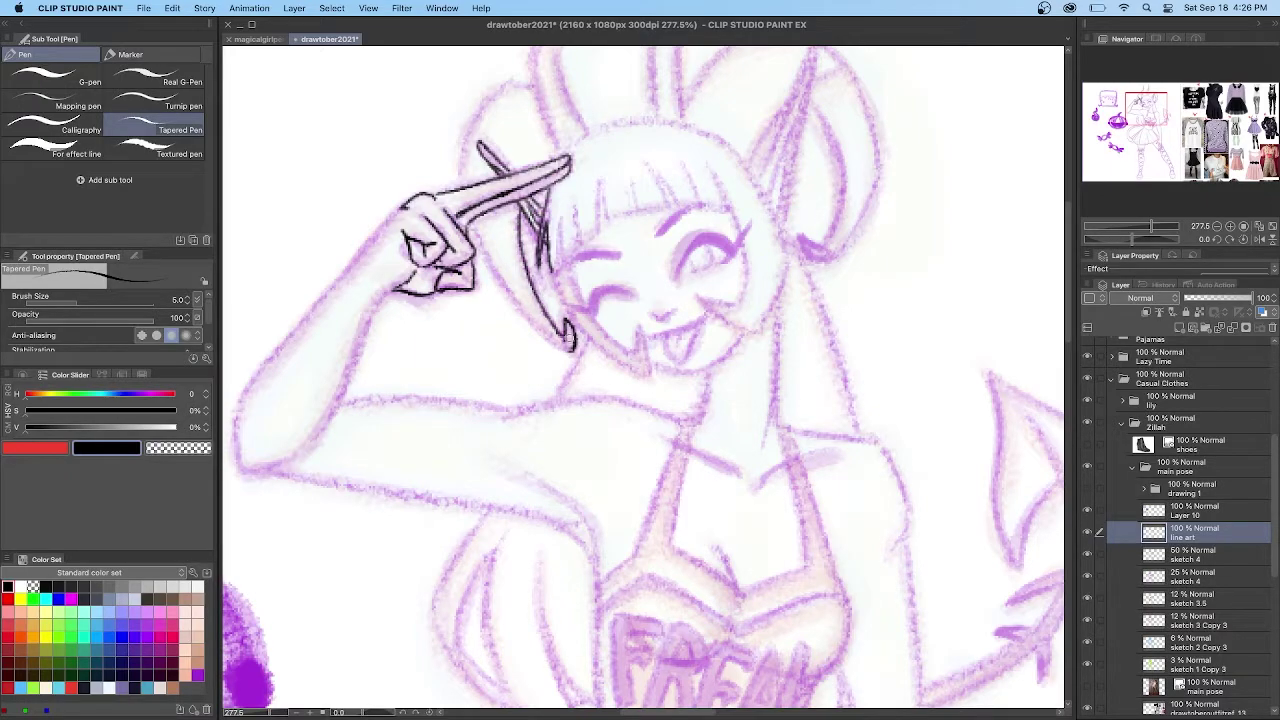
{"action": "left_click_drag", "start_coordinate": [470, 224], "coordinate": [572, 348]}
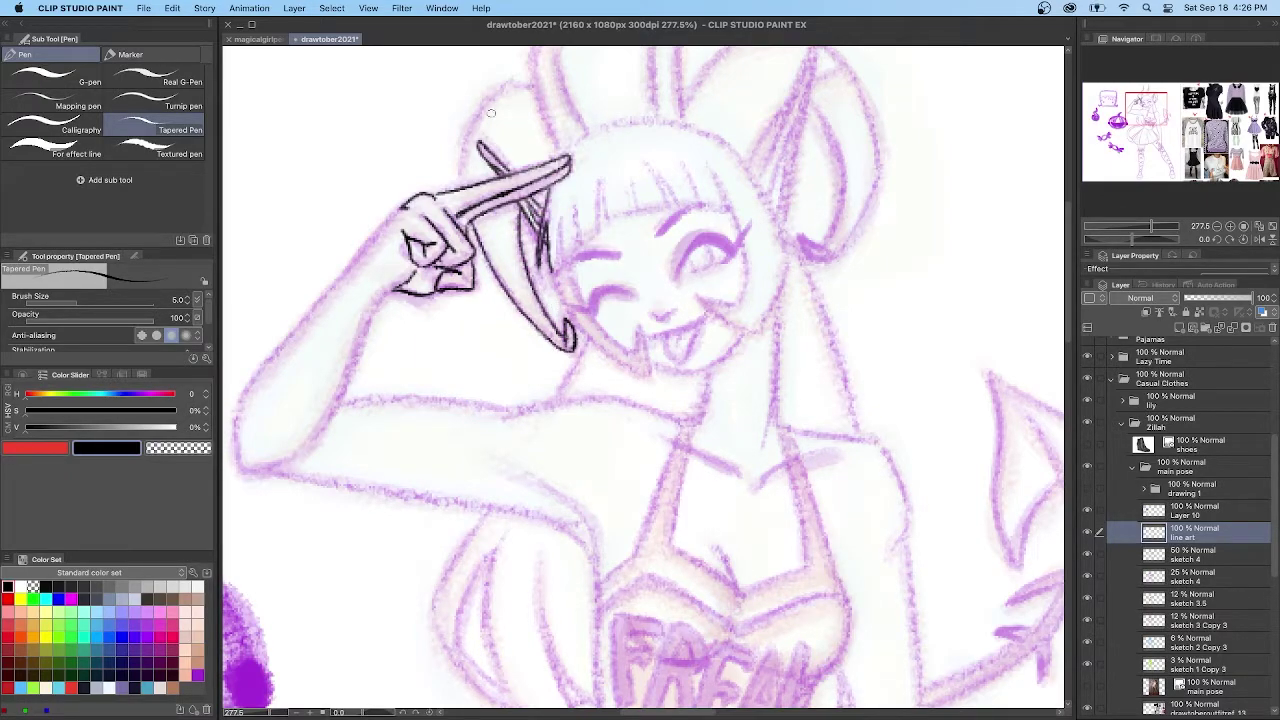
Ink the jagged strands of the bangs and the rounded outline of the top of the head
{"action": "mouse_move", "coordinate": [564, 216]}
{"action": "left_mouse_down"}
{"action": "mouse_move", "coordinate": [562, 272]}
{"action": "mouse_move", "coordinate": [570, 250]}
{"action": "mouse_move", "coordinate": [572, 262]}
{"action": "left_mouse_up"}
{"action": "mouse_move", "coordinate": [600, 182]}
{"action": "left_mouse_down"}
{"action": "mouse_move", "coordinate": [589, 235]}
{"action": "mouse_move", "coordinate": [604, 228]}
{"action": "left_mouse_up"}
{"action": "left_click_drag", "start_coordinate": [633, 178], "coordinate": [623, 221]}
{"action": "left_click_drag", "start_coordinate": [652, 168], "coordinate": [657, 210]}
{"action": "mouse_move", "coordinate": [667, 178]}
{"action": "left_mouse_down"}
{"action": "mouse_move", "coordinate": [671, 210]}
{"action": "mouse_move", "coordinate": [639, 216]}
{"action": "left_mouse_up"}
{"action": "left_click_drag", "start_coordinate": [680, 166], "coordinate": [686, 208]}
{"action": "mouse_move", "coordinate": [696, 166]}
{"action": "left_mouse_down"}
{"action": "mouse_move", "coordinate": [704, 210]}
{"action": "mouse_move", "coordinate": [728, 212]}
{"action": "left_mouse_up"}
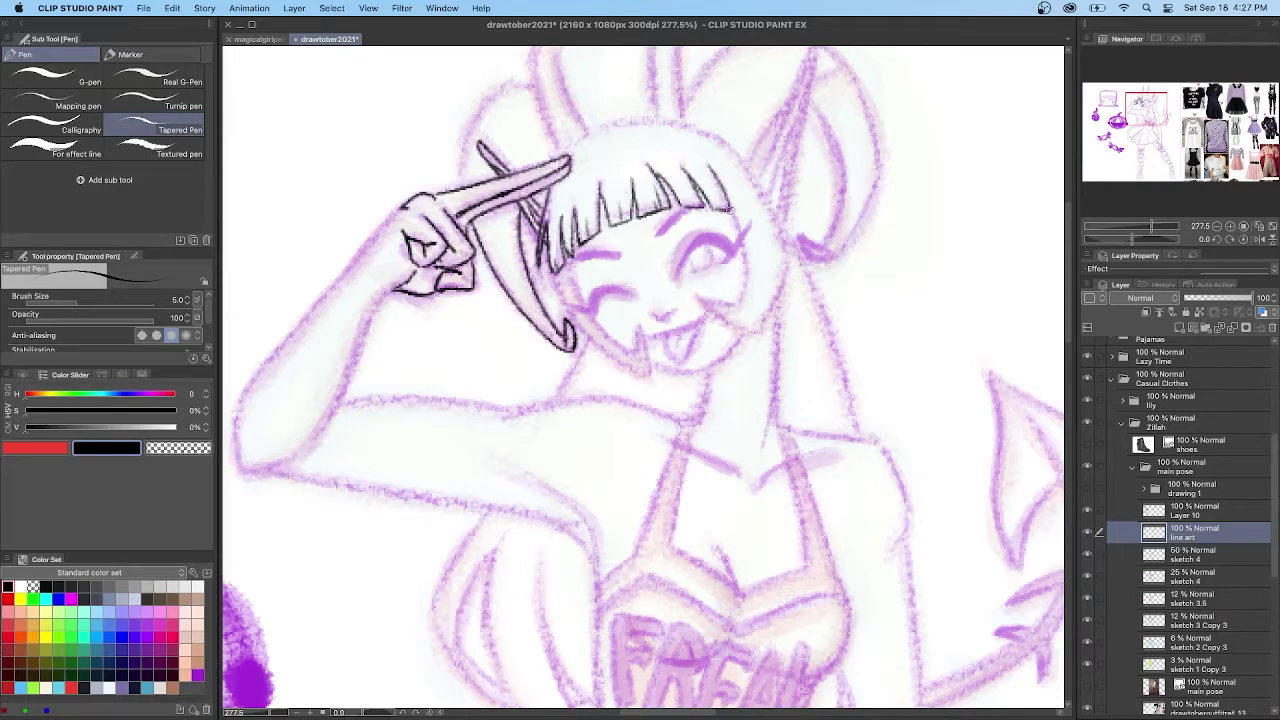
{"action": "left_click_drag", "start_coordinate": [716, 168], "coordinate": [724, 212]}
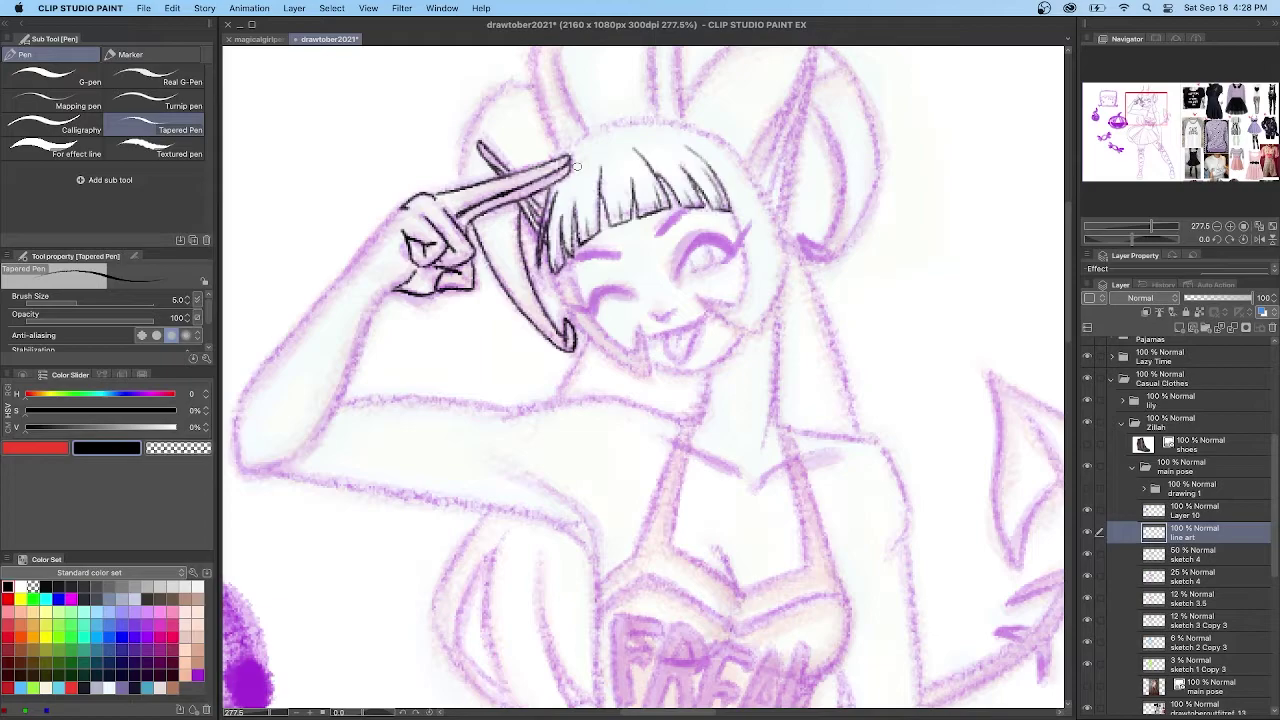
{"action": "mouse_move", "coordinate": [752, 176]}
{"action": "left_mouse_down"}
{"action": "mouse_move", "coordinate": [703, 218]}
{"action": "mouse_move", "coordinate": [664, 207]}
{"action": "mouse_move", "coordinate": [568, 236]}
{"action": "left_mouse_up"}
Ink both wavy horns from their tips down to the top of the head
{"action": "scroll", "coordinate": [762, 240], "scroll_direction": "up", "scroll_amount": 3}
{"action": "scroll", "coordinate": [486, 102], "scroll_direction": "up", "scroll_amount": 3}
{"action": "mouse_move", "coordinate": [596, 168]}
{"action": "left_mouse_down"}
{"action": "mouse_move", "coordinate": [591, 86]}
{"action": "mouse_move", "coordinate": [585, 314]}
{"action": "left_mouse_up"}
{"action": "mouse_move", "coordinate": [588, 165]}
{"action": "left_mouse_down"}
{"action": "mouse_move", "coordinate": [540, 222]}
{"action": "mouse_move", "coordinate": [562, 332]}
{"action": "left_mouse_up"}
{"action": "key", "text": "ctrl+z"}
{"action": "mouse_move", "coordinate": [692, 78]}
{"action": "left_mouse_down"}
{"action": "mouse_move", "coordinate": [703, 174]}
{"action": "mouse_move", "coordinate": [690, 158]}
{"action": "left_mouse_up"}
{"action": "key", "text": "ctrl+z"}
{"action": "mouse_move", "coordinate": [702, 173]}
{"action": "left_mouse_down"}
{"action": "mouse_move", "coordinate": [679, 230]}
{"action": "mouse_move", "coordinate": [686, 306]}
{"action": "mouse_move", "coordinate": [652, 238]}
{"action": "mouse_move", "coordinate": [656, 300]}
{"action": "left_mouse_up"}
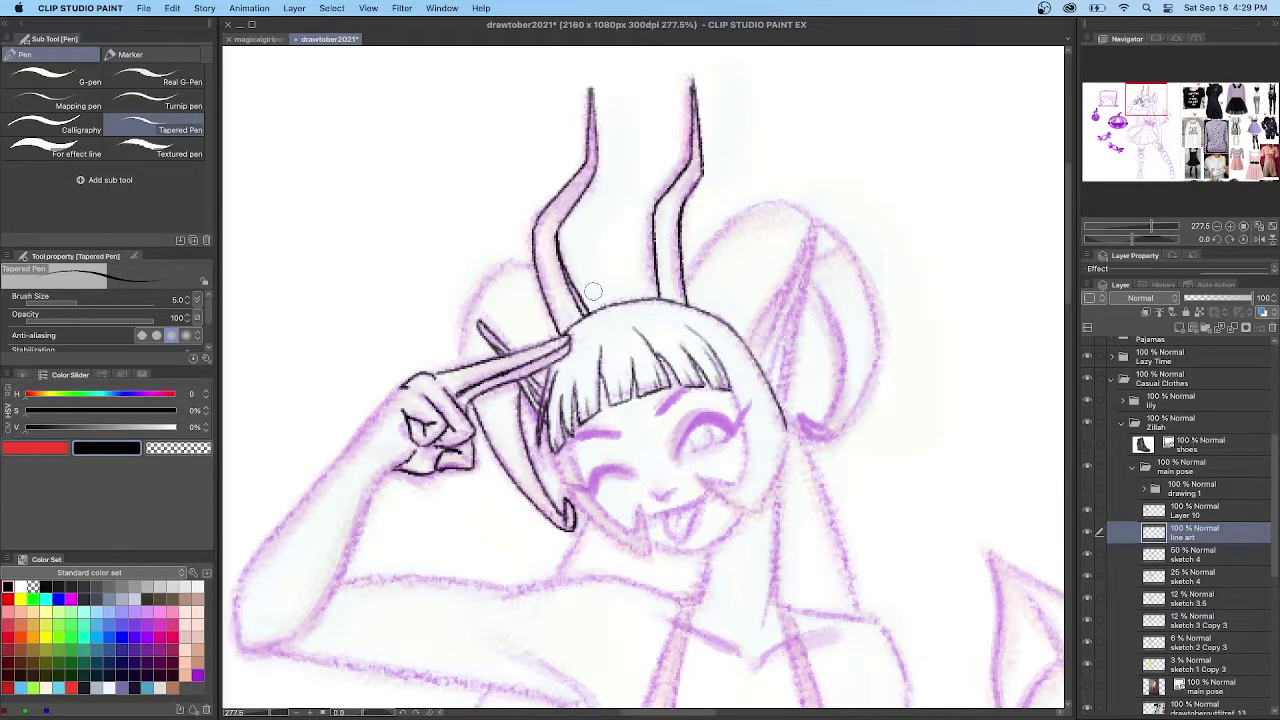
Ink the hair loop behind the raised hand and the hooked hair strands framing both sides of the face
{"action": "mouse_move", "coordinate": [507, 262]}
{"action": "left_mouse_down"}
{"action": "mouse_move", "coordinate": [470, 309]}
{"action": "mouse_move", "coordinate": [461, 366]}
{"action": "left_mouse_up"}
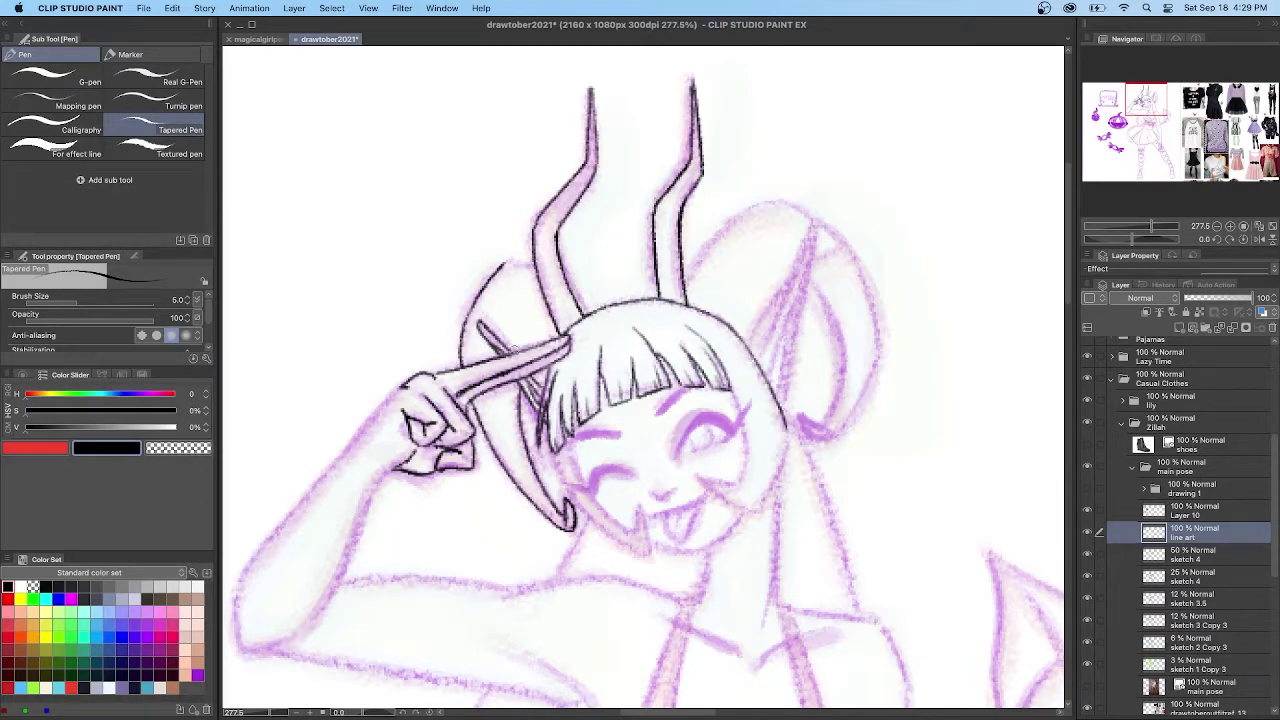
{"action": "left_click_drag", "start_coordinate": [508, 262], "coordinate": [536, 272]}
{"action": "scroll", "coordinate": [535, 251], "scroll_direction": "down", "scroll_amount": 3}
{"action": "mouse_move", "coordinate": [590, 372]}
{"action": "left_mouse_down"}
{"action": "mouse_move", "coordinate": [650, 404]}
{"action": "mouse_move", "coordinate": [640, 366]}
{"action": "mouse_move", "coordinate": [634, 392]}
{"action": "left_mouse_up"}
{"action": "mouse_move", "coordinate": [564, 298]}
{"action": "left_mouse_down"}
{"action": "mouse_move", "coordinate": [588, 348]}
{"action": "mouse_move", "coordinate": [636, 391]}
{"action": "left_mouse_up"}
{"action": "left_click_drag", "start_coordinate": [785, 286], "coordinate": [757, 369]}
{"action": "mouse_move", "coordinate": [733, 250]}
{"action": "left_mouse_down"}
{"action": "mouse_move", "coordinate": [743, 319]}
{"action": "mouse_move", "coordinate": [697, 331]}
{"action": "mouse_move", "coordinate": [745, 320]}
{"action": "mouse_move", "coordinate": [762, 368]}
{"action": "left_mouse_up"}
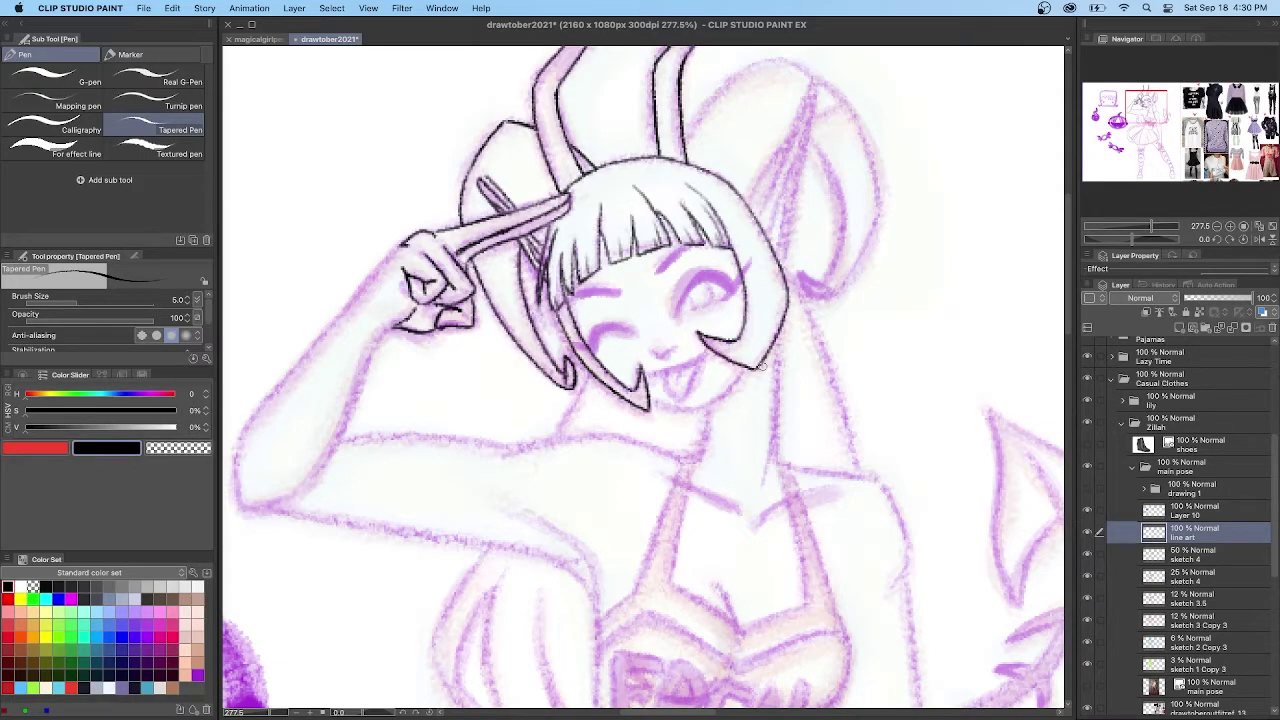
Ink the long pointed ear on the open-eye side with its inner fold lines
{"action": "mouse_move", "coordinate": [741, 199]}
{"action": "left_mouse_down"}
{"action": "mouse_move", "coordinate": [783, 324]}
{"action": "mouse_move", "coordinate": [752, 206]}
{"action": "left_mouse_up"}
{"action": "mouse_move", "coordinate": [816, 76]}
{"action": "left_mouse_down"}
{"action": "mouse_move", "coordinate": [768, 193]}
{"action": "mouse_move", "coordinate": [796, 193]}
{"action": "mouse_move", "coordinate": [784, 280]}
{"action": "left_mouse_up"}
{"action": "mouse_move", "coordinate": [814, 98]}
{"action": "left_mouse_down"}
{"action": "mouse_move", "coordinate": [784, 168]}
{"action": "mouse_move", "coordinate": [775, 254]}
{"action": "left_mouse_up"}
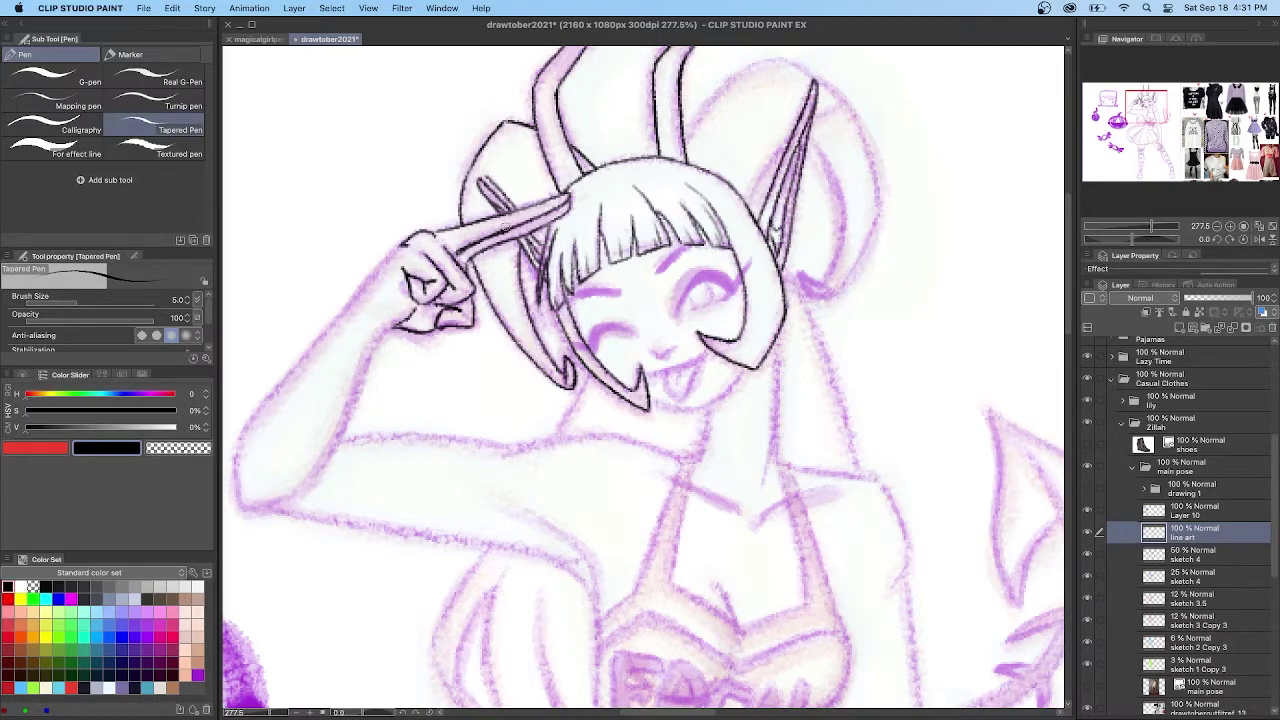
{"action": "left_click_drag", "start_coordinate": [792, 138], "coordinate": [752, 212]}
Ink the large hair loop behind the pointed ear, including its inner edge and hooked end
{"action": "left_click_drag", "start_coordinate": [774, 58], "coordinate": [684, 136]}
{"action": "mouse_move", "coordinate": [772, 58]}
{"action": "left_mouse_down"}
{"action": "mouse_move", "coordinate": [852, 112]}
{"action": "mouse_move", "coordinate": [838, 284]}
{"action": "mouse_move", "coordinate": [824, 294]}
{"action": "left_mouse_up"}
{"action": "mouse_move", "coordinate": [806, 132]}
{"action": "left_mouse_down"}
{"action": "mouse_move", "coordinate": [846, 222]}
{"action": "mouse_move", "coordinate": [826, 276]}
{"action": "mouse_move", "coordinate": [804, 274]}
{"action": "left_mouse_up"}
{"action": "key", "text": "super+z"}
{"action": "left_click_drag", "start_coordinate": [804, 275], "coordinate": [829, 277]}
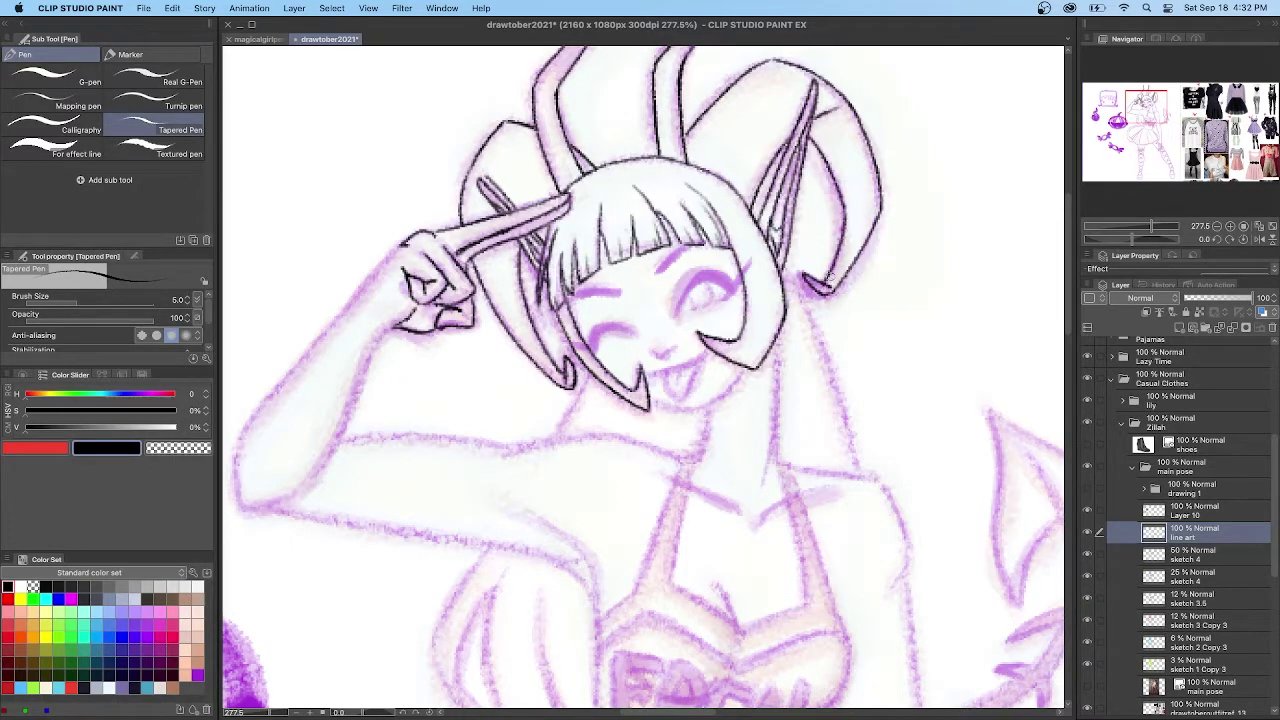
Ink the open eye, the winking eye, both eyebrows and the nose
{"action": "scroll", "coordinate": [907, 251], "scroll_direction": "down", "scroll_amount": 3}
{"action": "mouse_move", "coordinate": [678, 194]}
{"action": "left_mouse_down"}
{"action": "mouse_move", "coordinate": [706, 158]}
{"action": "mouse_move", "coordinate": [740, 172]}
{"action": "mouse_move", "coordinate": [714, 152]}
{"action": "mouse_move", "coordinate": [752, 143]}
{"action": "mouse_move", "coordinate": [694, 192]}
{"action": "left_mouse_up"}
{"action": "left_click_drag", "start_coordinate": [603, 211], "coordinate": [600, 215]}
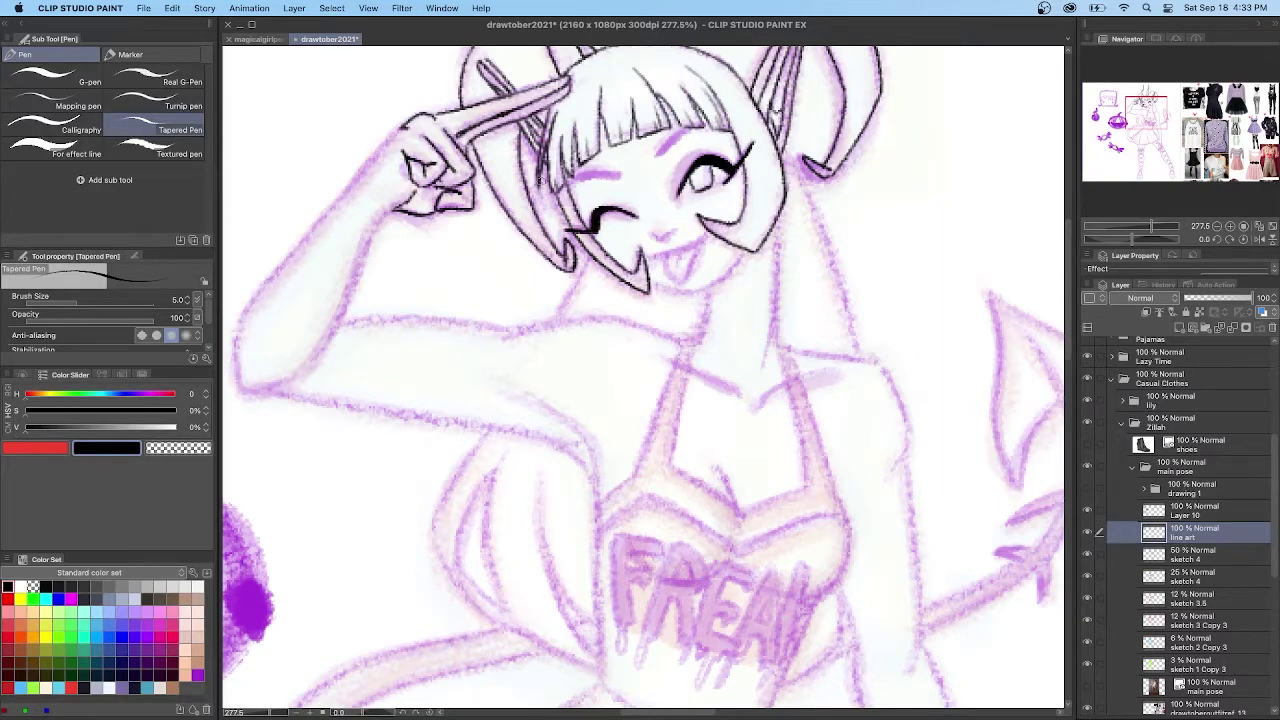
{"action": "mouse_move", "coordinate": [656, 160]}
{"action": "left_mouse_down"}
{"action": "mouse_move", "coordinate": [700, 131]}
{"action": "mouse_move", "coordinate": [728, 137]}
{"action": "left_mouse_up"}
{"action": "left_click_drag", "start_coordinate": [622, 176], "coordinate": [568, 194]}
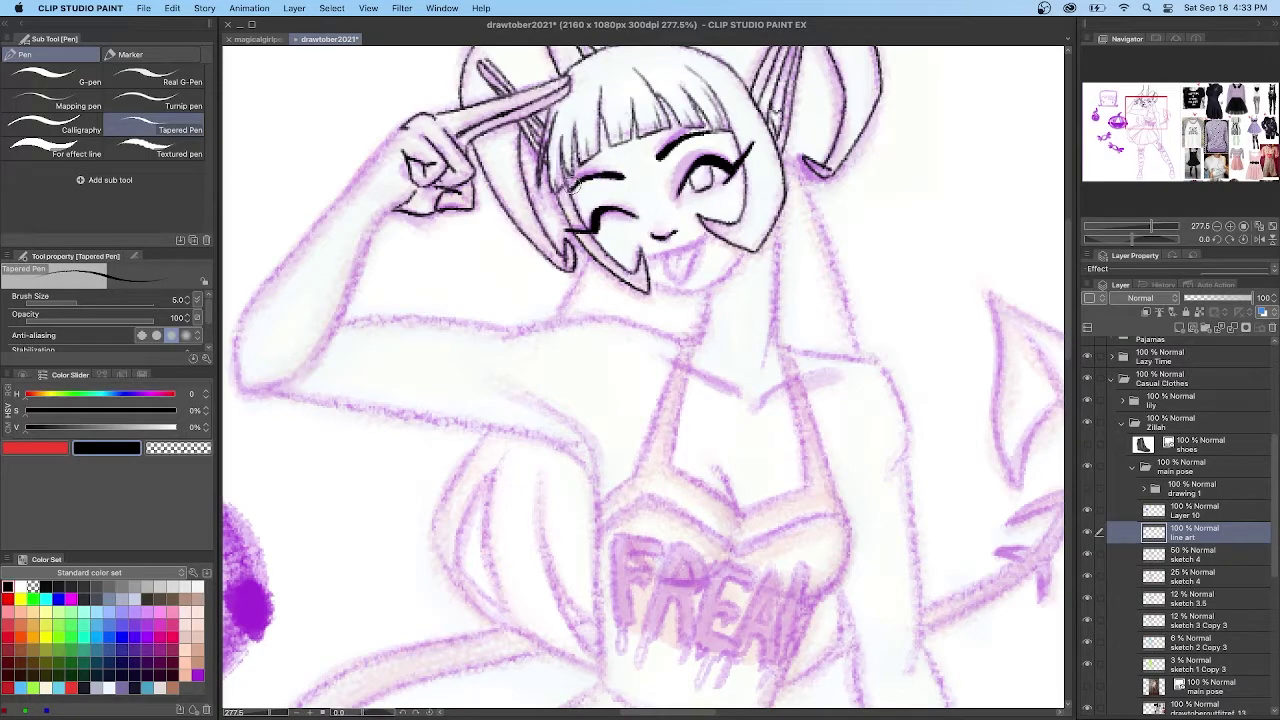
Ink the smiling mouth, the stuck-out tongue and the chin line
{"action": "left_click_drag", "start_coordinate": [706, 236], "coordinate": [632, 256]}
{"action": "left_click_drag", "start_coordinate": [703, 239], "coordinate": [683, 287]}
{"action": "left_click_drag", "start_coordinate": [682, 250], "coordinate": [676, 271]}
{"action": "left_click_drag", "start_coordinate": [1070, 279], "coordinate": [1070, 287]}
{"action": "left_click_drag", "start_coordinate": [748, 214], "coordinate": [699, 257]}
Ink both sides of the neck, the raised arm's shoulder line and the hair edge above that shoulder
{"action": "left_click_drag", "start_coordinate": [779, 180], "coordinate": [764, 323]}
{"action": "key", "text": "super+z"}
{"action": "left_click_drag", "start_coordinate": [708, 254], "coordinate": [691, 305]}
{"action": "mouse_move", "coordinate": [521, 291]}
{"action": "left_mouse_down"}
{"action": "mouse_move", "coordinate": [605, 281]}
{"action": "mouse_move", "coordinate": [700, 302]}
{"action": "left_mouse_up"}
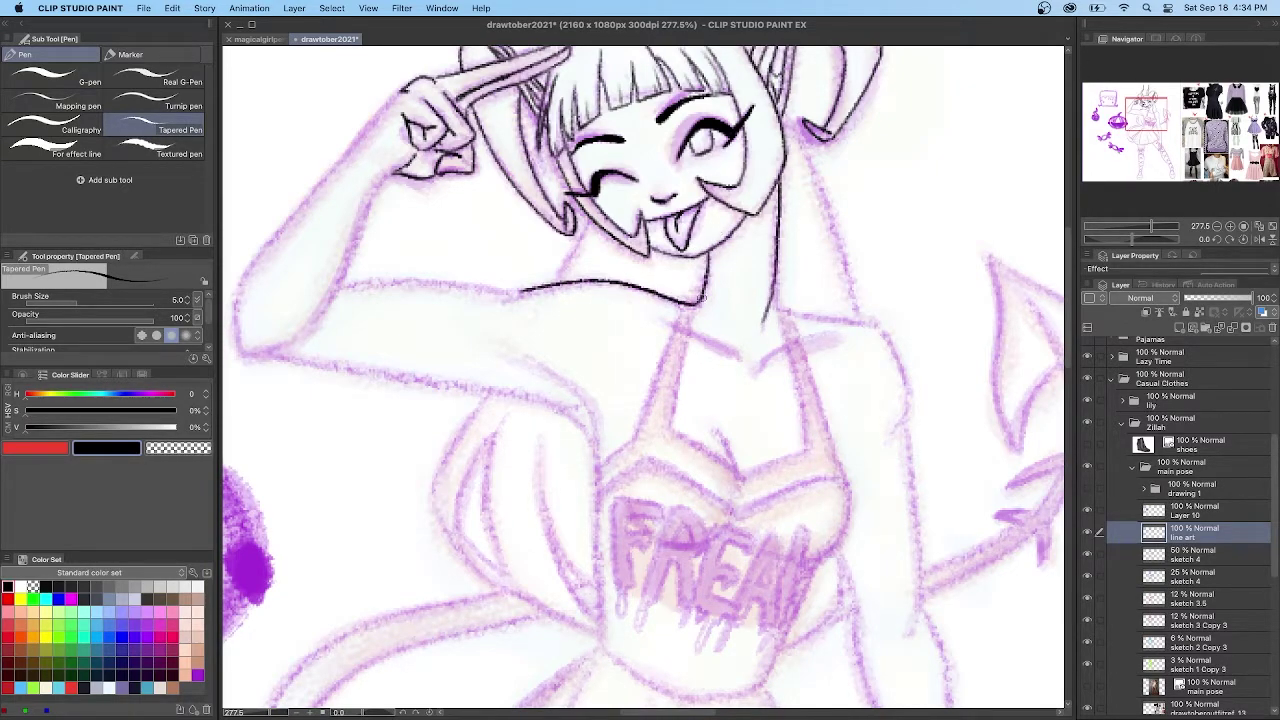
{"action": "left_click_drag", "start_coordinate": [596, 224], "coordinate": [553, 284]}
Ink the raised arm's forearm, elbow, upper arm and armpit lines
{"action": "scroll", "coordinate": [640, 380], "scroll_direction": "left", "scroll_amount": 5}
{"action": "mouse_move", "coordinate": [612, 94]}
{"action": "left_mouse_down"}
{"action": "mouse_move", "coordinate": [454, 290]}
{"action": "mouse_move", "coordinate": [486, 354]}
{"action": "left_mouse_up"}
{"action": "left_click_drag", "start_coordinate": [606, 174], "coordinate": [552, 284]}
{"action": "left_click_drag", "start_coordinate": [736, 290], "coordinate": [550, 286]}
{"action": "mouse_move", "coordinate": [815, 465]}
{"action": "left_mouse_down"}
{"action": "mouse_move", "coordinate": [730, 385]}
{"action": "mouse_move", "coordinate": [642, 383]}
{"action": "left_mouse_up"}
{"action": "left_click_drag", "start_coordinate": [484, 354], "coordinate": [655, 384]}
{"action": "left_click_drag", "start_coordinate": [814, 450], "coordinate": [742, 355]}
{"action": "left_click_drag", "start_coordinate": [808, 417], "coordinate": [427, 317]}
Ink the lowered arm's shoulder curve and both collarbones
{"action": "mouse_move", "coordinate": [807, 271]}
{"action": "left_mouse_down"}
{"action": "mouse_move", "coordinate": [742, 263]}
{"action": "mouse_move", "coordinate": [830, 378]}
{"action": "left_mouse_up"}
{"action": "mouse_move", "coordinate": [687, 319]}
{"action": "left_mouse_down"}
{"action": "mouse_move", "coordinate": [763, 277]}
{"action": "mouse_move", "coordinate": [708, 307]}
{"action": "left_mouse_up"}
{"action": "left_click_drag", "start_coordinate": [677, 311], "coordinate": [583, 265]}
{"action": "left_click_drag", "start_coordinate": [662, 305], "coordinate": [616, 285]}
{"action": "scroll", "coordinate": [1026, 283], "scroll_direction": "down", "scroll_amount": 1}
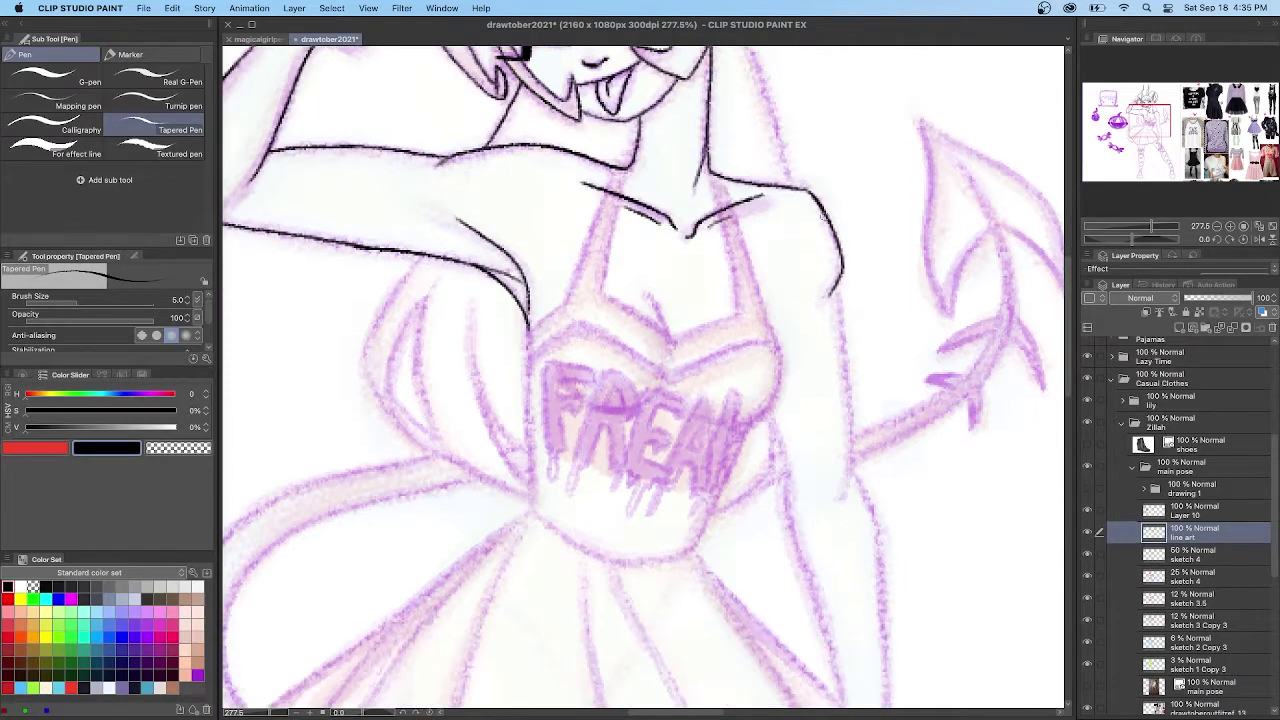
Ink the cleavage line and the curve under the bust on the raised-arm side
{"action": "scroll", "coordinate": [1013, 325], "scroll_direction": "down", "scroll_amount": 1}
{"action": "left_click_drag", "start_coordinate": [670, 236], "coordinate": [640, 173]}
{"action": "left_click_drag", "start_coordinate": [660, 272], "coordinate": [568, 280]}
{"action": "key", "text": "super+z"}
{"action": "mouse_move", "coordinate": [661, 277]}
{"action": "left_mouse_down"}
{"action": "mouse_move", "coordinate": [597, 293]}
{"action": "mouse_move", "coordinate": [558, 262]}
{"action": "left_mouse_up"}
Ink both halter straps of the top and the sweetheart neckline between them
{"action": "left_click_drag", "start_coordinate": [627, 57], "coordinate": [601, 175]}
{"action": "mouse_move", "coordinate": [618, 54]}
{"action": "left_mouse_down"}
{"action": "mouse_move", "coordinate": [580, 140]}
{"action": "mouse_move", "coordinate": [614, 190]}
{"action": "left_mouse_up"}
{"action": "key", "text": "super+z"}
{"action": "key", "text": "super+z"}
{"action": "scroll", "coordinate": [620, 150], "scroll_direction": "up", "scroll_amount": 1}
{"action": "left_click_drag", "start_coordinate": [628, 140], "coordinate": [572, 282]}
{"action": "left_click_drag", "start_coordinate": [710, 152], "coordinate": [738, 296]}
{"action": "mouse_move", "coordinate": [706, 146]}
{"action": "left_mouse_down"}
{"action": "mouse_move", "coordinate": [766, 306]}
{"action": "mouse_move", "coordinate": [676, 326]}
{"action": "left_mouse_up"}
{"action": "left_click_drag", "start_coordinate": [608, 278], "coordinate": [672, 322]}
Ink the side and underside curve of the bust on the lowered-arm side
{"action": "mouse_move", "coordinate": [767, 305]}
{"action": "left_mouse_down"}
{"action": "mouse_move", "coordinate": [781, 385]}
{"action": "mouse_move", "coordinate": [720, 410]}
{"action": "left_mouse_up"}
{"action": "key", "text": "super+z"}
{"action": "left_click_drag", "start_coordinate": [779, 364], "coordinate": [704, 407]}
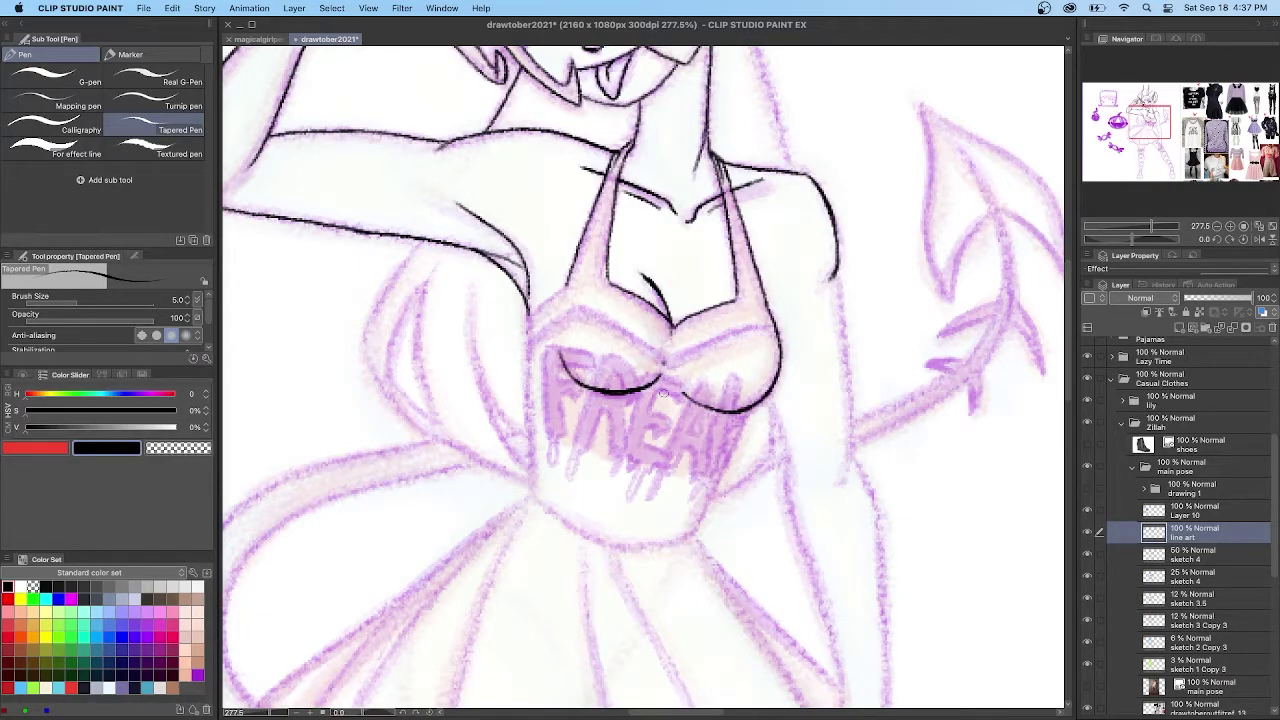
{"action": "left_click_drag", "start_coordinate": [1068, 362], "coordinate": [1068, 328]}
{"action": "left_click_drag", "start_coordinate": [716, 113], "coordinate": [790, 320]}
{"action": "left_click_drag", "start_coordinate": [1068, 303], "coordinate": [1068, 371]}
Ink both sides of the waist and the curved bottom edge of the top
{"action": "left_click_drag", "start_coordinate": [528, 153], "coordinate": [530, 342]}
{"action": "left_click_drag", "start_coordinate": [749, 257], "coordinate": [687, 384]}
{"action": "left_click_drag", "start_coordinate": [530, 342], "coordinate": [622, 391]}
{"action": "left_click_drag", "start_coordinate": [692, 380], "coordinate": [597, 387]}
Ink the lowered arm's upper outline and its long inner contour down to the hand
{"action": "left_click_drag", "start_coordinate": [778, 268], "coordinate": [789, 303]}
{"action": "mouse_move", "coordinate": [837, 121]}
{"action": "left_mouse_down"}
{"action": "mouse_move", "coordinate": [853, 304]}
{"action": "mouse_move", "coordinate": [842, 330]}
{"action": "left_mouse_up"}
{"action": "left_click_drag", "start_coordinate": [1068, 362], "coordinate": [1068, 398]}
{"action": "left_click_drag", "start_coordinate": [788, 142], "coordinate": [830, 317]}
{"action": "key", "text": "super+z"}
{"action": "mouse_move", "coordinate": [788, 142]}
{"action": "left_mouse_down"}
{"action": "mouse_move", "coordinate": [848, 398]}
{"action": "mouse_move", "coordinate": [792, 488]}
{"action": "mouse_move", "coordinate": [806, 491]}
{"action": "mouse_move", "coordinate": [838, 580]}
{"action": "left_mouse_up"}
Ink the lowered hand's remaining fingers and the outer forearm contour down to the little finger
{"action": "left_click_drag", "start_coordinate": [848, 482], "coordinate": [842, 586]}
{"action": "left_click_drag", "start_coordinate": [848, 484], "coordinate": [882, 574]}
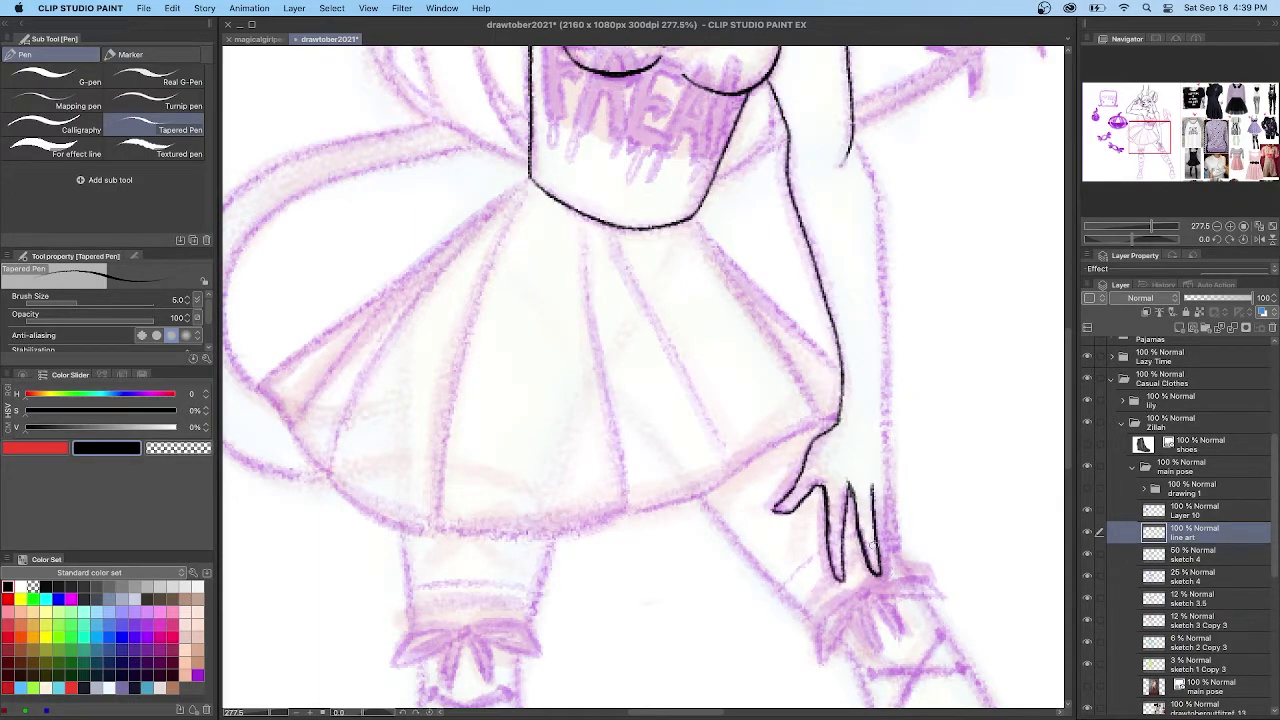
{"action": "mouse_move", "coordinate": [852, 140]}
{"action": "left_mouse_down"}
{"action": "mouse_move", "coordinate": [888, 440]}
{"action": "mouse_move", "coordinate": [882, 570]}
{"action": "left_mouse_up"}
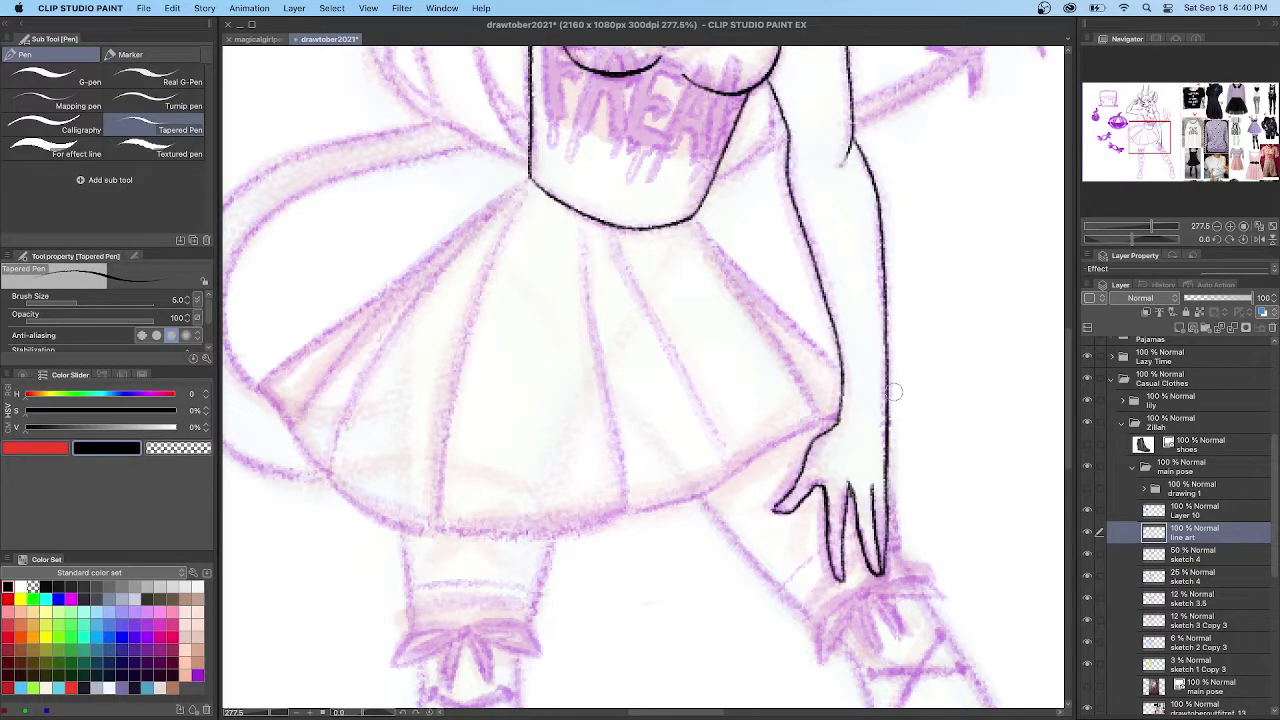
{"action": "left_click_drag", "start_coordinate": [893, 505], "coordinate": [898, 545]}
Ink the hair showing between the waist and lowered arm, and the trim line along the top's cups
{"action": "left_click_drag", "start_coordinate": [720, 300], "coordinate": [881, 392]}
{"action": "left_click_drag", "start_coordinate": [932, 178], "coordinate": [882, 267]}
{"action": "scroll", "coordinate": [780, 260], "scroll_direction": "up", "scroll_amount": 3}
{"action": "scroll", "coordinate": [780, 260], "scroll_direction": "left", "scroll_amount": 1}
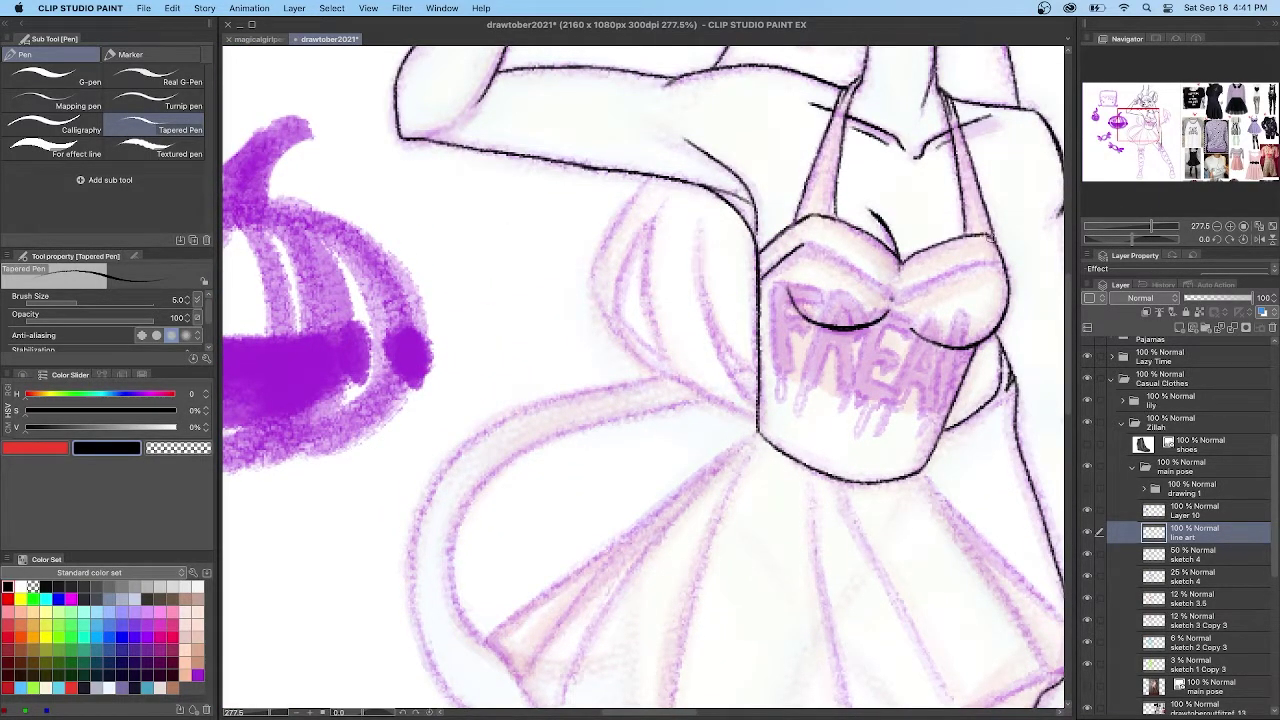
{"action": "left_click_drag", "start_coordinate": [810, 243], "coordinate": [893, 296]}
{"action": "mouse_move", "coordinate": [997, 260]}
{"action": "left_mouse_down"}
{"action": "mouse_move", "coordinate": [894, 298]}
{"action": "mouse_move", "coordinate": [973, 264]}
{"action": "left_mouse_up"}
{"action": "key", "text": "super+z"}
Ink the looping hair strands behind the back, between the raised arm's armpit and the waist
{"action": "scroll", "coordinate": [1066, 290], "scroll_direction": "down", "scroll_amount": 1}
{"action": "mouse_move", "coordinate": [652, 140]}
{"action": "left_mouse_down"}
{"action": "mouse_move", "coordinate": [597, 262]}
{"action": "mouse_move", "coordinate": [692, 344]}
{"action": "left_mouse_up"}
{"action": "mouse_move", "coordinate": [667, 160]}
{"action": "left_mouse_down"}
{"action": "mouse_move", "coordinate": [623, 225]}
{"action": "mouse_move", "coordinate": [660, 320]}
{"action": "left_mouse_up"}
{"action": "left_click_drag", "start_coordinate": [648, 190], "coordinate": [676, 332]}
{"action": "left_click_drag", "start_coordinate": [698, 190], "coordinate": [745, 352]}
{"action": "left_click_drag", "start_coordinate": [702, 258], "coordinate": [755, 340]}
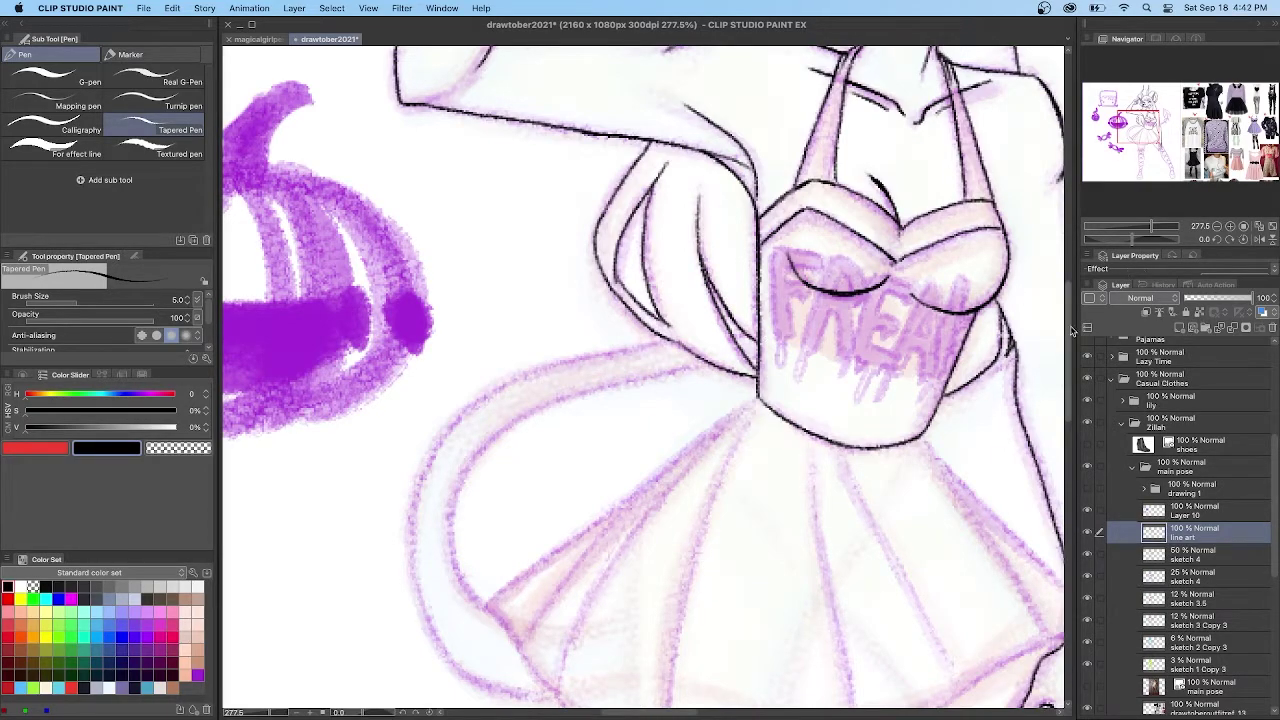
Ink the flared skirt's side edges and its scalloped hem
{"action": "scroll", "coordinate": [1073, 330], "scroll_direction": "down", "scroll_amount": 5}
{"action": "mouse_move", "coordinate": [757, 213]}
{"action": "left_mouse_down"}
{"action": "mouse_move", "coordinate": [507, 394]}
{"action": "mouse_move", "coordinate": [558, 506]}
{"action": "mouse_move", "coordinate": [664, 562]}
{"action": "mouse_move", "coordinate": [850, 545]}
{"action": "left_mouse_up"}
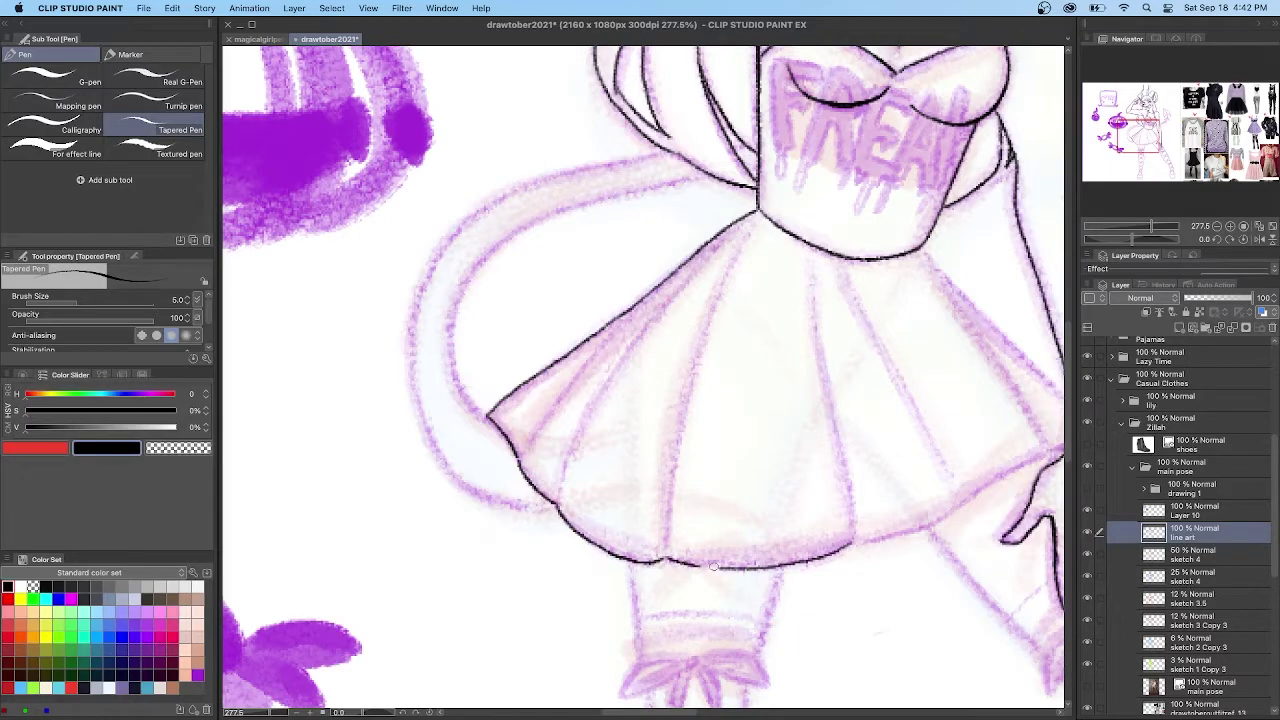
{"action": "scroll", "coordinate": [700, 565], "scroll_direction": "right", "scroll_amount": 5}
{"action": "left_click_drag", "start_coordinate": [664, 194], "coordinate": [812, 345]}
{"action": "mouse_move", "coordinate": [806, 392]}
{"action": "left_mouse_down"}
{"action": "mouse_move", "coordinate": [706, 450]}
{"action": "mouse_move", "coordinate": [588, 492]}
{"action": "mouse_move", "coordinate": [720, 277]}
{"action": "left_mouse_up"}
Ink the skirt's pleat lines on the lowered-arm side from the waist to the hem
{"action": "left_click_drag", "start_coordinate": [665, 200], "coordinate": [754, 329]}
{"action": "key", "text": "ctrl+z"}
{"action": "mouse_move", "coordinate": [584, 214]}
{"action": "left_mouse_down"}
{"action": "mouse_move", "coordinate": [708, 441]}
{"action": "mouse_move", "coordinate": [652, 356]}
{"action": "left_mouse_up"}
{"action": "key", "text": "ctrl+z"}
{"action": "left_click_drag", "start_coordinate": [580, 204], "coordinate": [646, 334]}
{"action": "left_click_drag", "start_coordinate": [593, 490], "coordinate": [570, 338]}
{"action": "left_click_drag", "start_coordinate": [555, 197], "coordinate": [565, 310]}
Add short crease strokes below the waist beside the pleats on the lowered-arm side
{"action": "left_click_drag", "start_coordinate": [706, 712], "coordinate": [677, 711]}
{"action": "left_click_drag", "start_coordinate": [800, 197], "coordinate": [812, 262]}
{"action": "left_click_drag", "start_coordinate": [826, 205], "coordinate": [889, 318]}
{"action": "left_click_drag", "start_coordinate": [910, 200], "coordinate": [974, 298]}
{"action": "key", "text": "ctrl+z"}
Ink the long pleat line nearest the skirt's centre on the raised-arm side
{"action": "mouse_move", "coordinate": [745, 160]}
{"action": "left_mouse_down"}
{"action": "mouse_move", "coordinate": [701, 244]}
{"action": "mouse_move", "coordinate": [731, 212]}
{"action": "left_mouse_up"}
{"action": "left_click_drag", "start_coordinate": [652, 504], "coordinate": [658, 410]}
{"action": "left_click_drag", "start_coordinate": [704, 240], "coordinate": [673, 338]}
{"action": "left_click_drag", "start_coordinate": [652, 504], "coordinate": [668, 378]}
{"action": "left_click_drag", "start_coordinate": [708, 234], "coordinate": [673, 331]}
Ink the two outermost pleat lines on the raised-arm side of the skirt
{"action": "left_click_drag", "start_coordinate": [745, 160], "coordinate": [614, 300]}
{"action": "key", "text": "ctrl+z"}
{"action": "mouse_move", "coordinate": [745, 160]}
{"action": "left_mouse_down"}
{"action": "mouse_move", "coordinate": [612, 302]}
{"action": "mouse_move", "coordinate": [698, 220]}
{"action": "left_mouse_up"}
{"action": "left_click_drag", "start_coordinate": [622, 292], "coordinate": [544, 448]}
{"action": "mouse_move", "coordinate": [745, 160]}
{"action": "left_mouse_down"}
{"action": "mouse_move", "coordinate": [570, 321]}
{"action": "mouse_move", "coordinate": [510, 404]}
{"action": "left_mouse_up"}
{"action": "key", "text": "ctrl+z"}
{"action": "left_click_drag", "start_coordinate": [636, 244], "coordinate": [514, 405]}
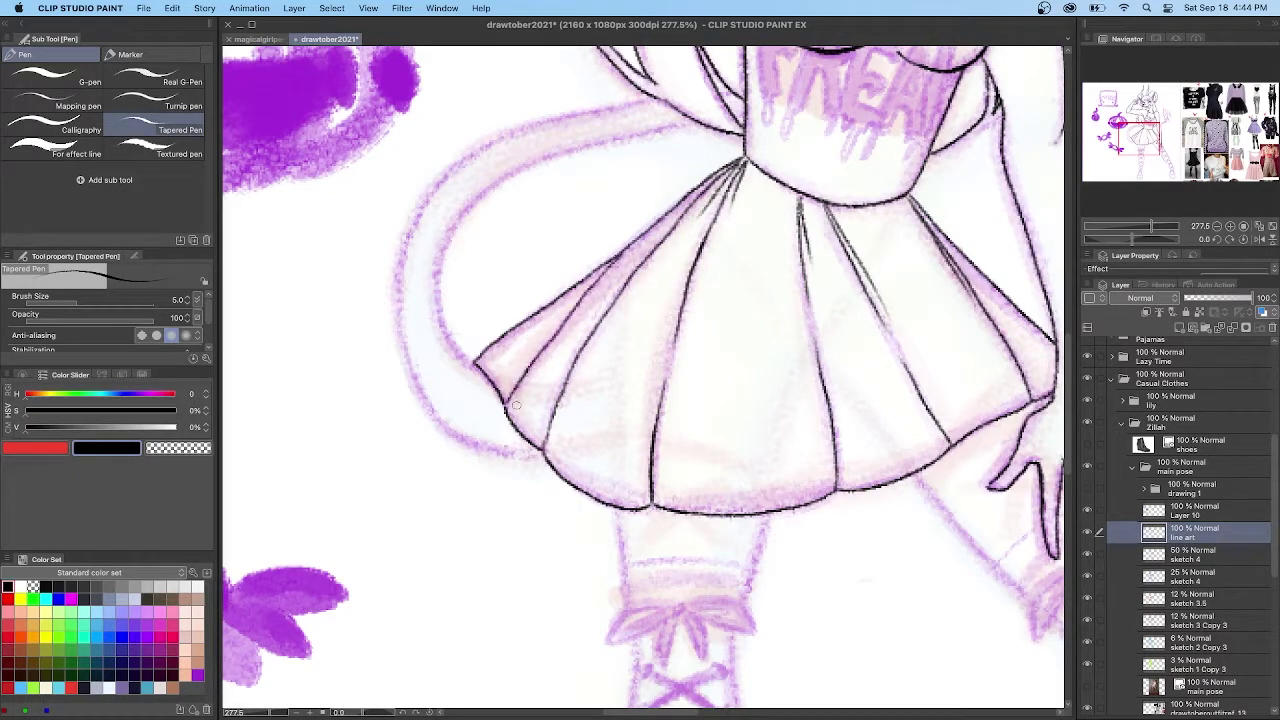
Add short gathering creases fanning out from the waist on the skirt's raised-arm side
{"action": "mouse_move", "coordinate": [748, 168]}
{"action": "left_mouse_down"}
{"action": "mouse_move", "coordinate": [770, 212]}
{"action": "mouse_move", "coordinate": [694, 236]}
{"action": "left_mouse_up"}
{"action": "mouse_move", "coordinate": [740, 162]}
{"action": "left_mouse_down"}
{"action": "mouse_move", "coordinate": [659, 230]}
{"action": "mouse_move", "coordinate": [864, 295]}
{"action": "left_mouse_up"}
{"action": "left_click_drag", "start_coordinate": [919, 208], "coordinate": [911, 211]}
Ink the inner and outer contours of the tail loop curving from the waist to behind the skirt's hem
{"action": "mouse_move", "coordinate": [874, 216]}
{"action": "left_mouse_down"}
{"action": "mouse_move", "coordinate": [783, 235]}
{"action": "mouse_move", "coordinate": [645, 292]}
{"action": "mouse_move", "coordinate": [626, 322]}
{"action": "mouse_move", "coordinate": [616, 425]}
{"action": "mouse_move", "coordinate": [652, 462]}
{"action": "left_mouse_up"}
{"action": "left_click_drag", "start_coordinate": [846, 193], "coordinate": [752, 211]}
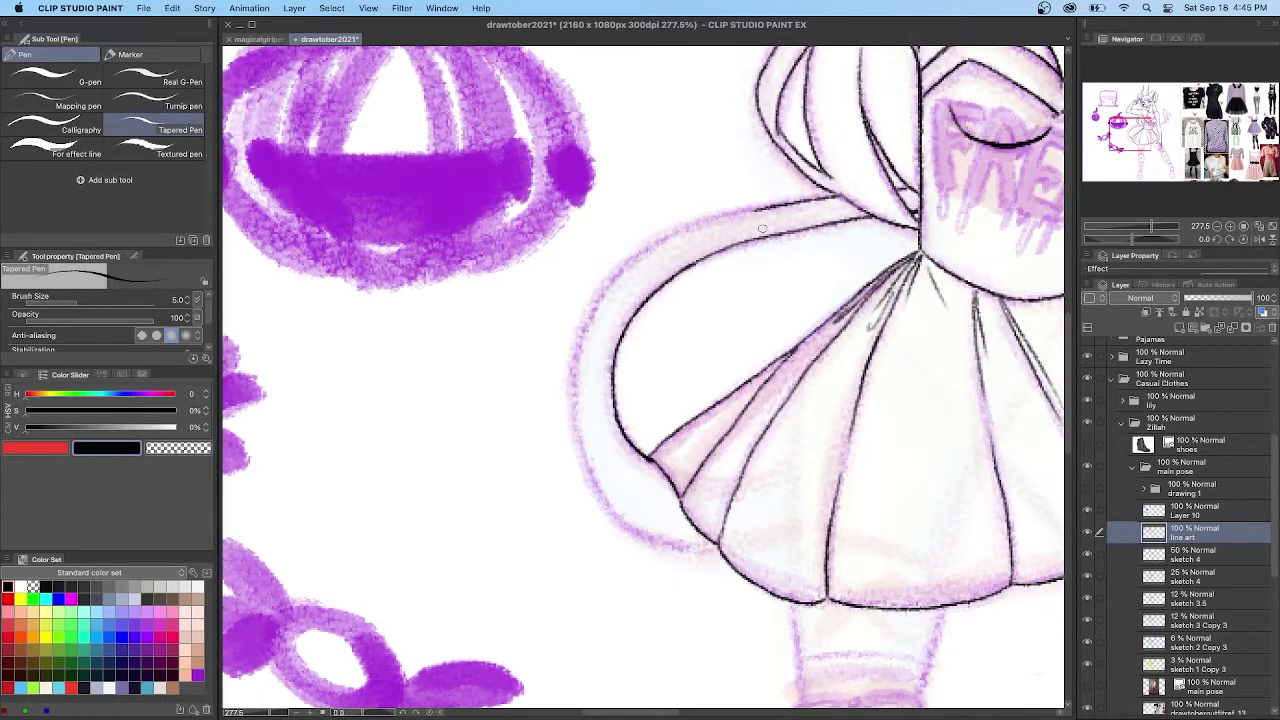
{"action": "scroll", "coordinate": [590, 290], "scroll_direction": "down", "scroll_amount": 5}
{"action": "mouse_move", "coordinate": [576, 292]}
{"action": "left_mouse_down"}
{"action": "mouse_move", "coordinate": [642, 400]}
{"action": "mouse_move", "coordinate": [715, 413]}
{"action": "left_mouse_up"}
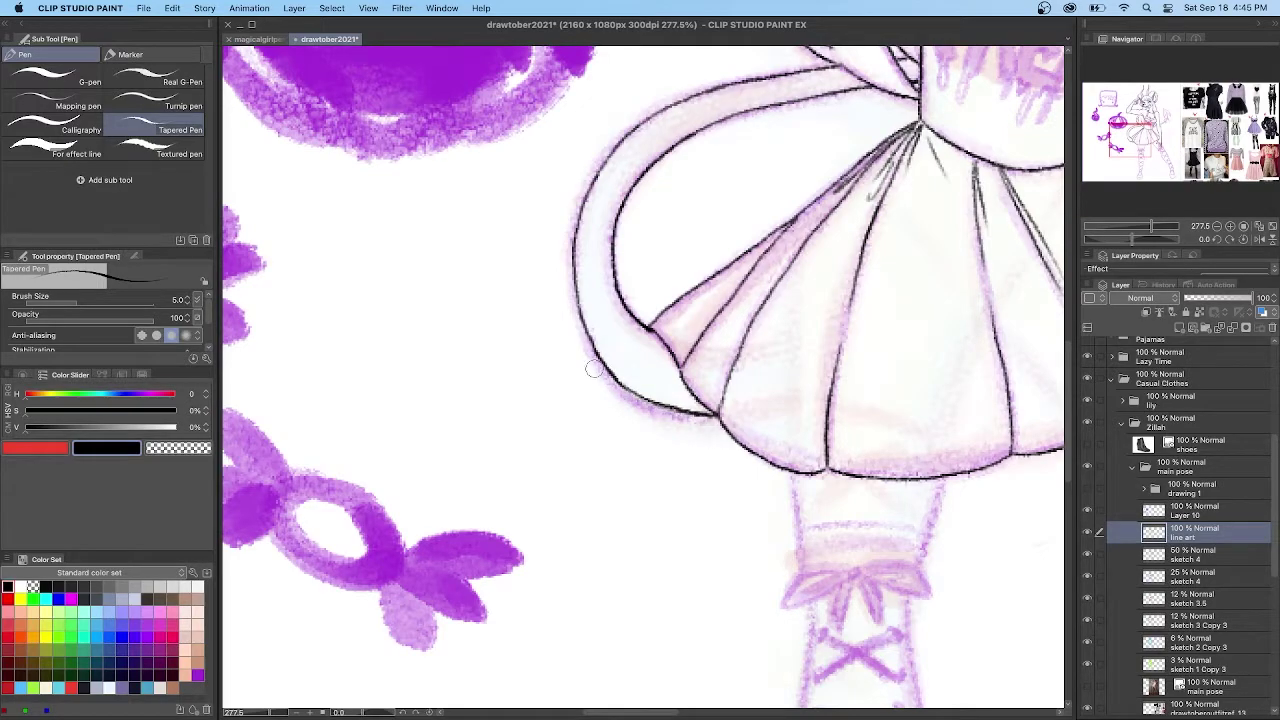
Ink the tail's arrow-shaped tip and the tail section leading up to it
{"action": "scroll", "coordinate": [612, 386], "scroll_direction": "up", "scroll_amount": 6}
{"action": "left_click_drag", "start_coordinate": [851, 301], "coordinate": [843, 324]}
{"action": "left_click", "coordinate": [1159, 121]}
{"action": "mouse_move", "coordinate": [741, 106]}
{"action": "left_mouse_down"}
{"action": "mouse_move", "coordinate": [749, 235]}
{"action": "mouse_move", "coordinate": [773, 302]}
{"action": "left_mouse_up"}
{"action": "key", "text": "super+z"}
{"action": "left_click_drag", "start_coordinate": [811, 214], "coordinate": [773, 301]}
{"action": "mouse_move", "coordinate": [776, 145]}
{"action": "left_mouse_down"}
{"action": "mouse_move", "coordinate": [822, 248]}
{"action": "mouse_move", "coordinate": [757, 377]}
{"action": "mouse_move", "coordinate": [795, 355]}
{"action": "mouse_move", "coordinate": [688, 417]}
{"action": "left_mouse_up"}
{"action": "mouse_move", "coordinate": [738, 104]}
{"action": "left_mouse_down"}
{"action": "mouse_move", "coordinate": [890, 240]}
{"action": "mouse_move", "coordinate": [892, 282]}
{"action": "left_mouse_up"}
{"action": "mouse_move", "coordinate": [790, 157]}
{"action": "left_mouse_down"}
{"action": "mouse_move", "coordinate": [838, 232]}
{"action": "mouse_move", "coordinate": [780, 390]}
{"action": "mouse_move", "coordinate": [677, 444]}
{"action": "left_mouse_up"}
Ink the pointed spikes along the tail just below its arrow tip
{"action": "mouse_move", "coordinate": [760, 335]}
{"action": "left_mouse_down"}
{"action": "mouse_move", "coordinate": [828, 302]}
{"action": "mouse_move", "coordinate": [822, 314]}
{"action": "left_mouse_up"}
{"action": "mouse_move", "coordinate": [834, 302]}
{"action": "left_mouse_down"}
{"action": "mouse_move", "coordinate": [865, 374]}
{"action": "mouse_move", "coordinate": [797, 413]}
{"action": "left_mouse_up"}
{"action": "left_click_drag", "start_coordinate": [789, 383], "coordinate": [797, 413]}
{"action": "left_click_drag", "start_coordinate": [786, 362], "coordinate": [751, 366]}
{"action": "mouse_move", "coordinate": [751, 366]}
{"action": "left_mouse_down"}
{"action": "mouse_move", "coordinate": [778, 374]}
{"action": "mouse_move", "coordinate": [797, 412]}
{"action": "left_mouse_up"}
{"action": "key", "text": "super+z"}
{"action": "scroll", "coordinate": [455, 360], "scroll_direction": "down", "scroll_amount": 5}
{"action": "scroll", "coordinate": [480, 450], "scroll_direction": "up", "scroll_amount": 5}
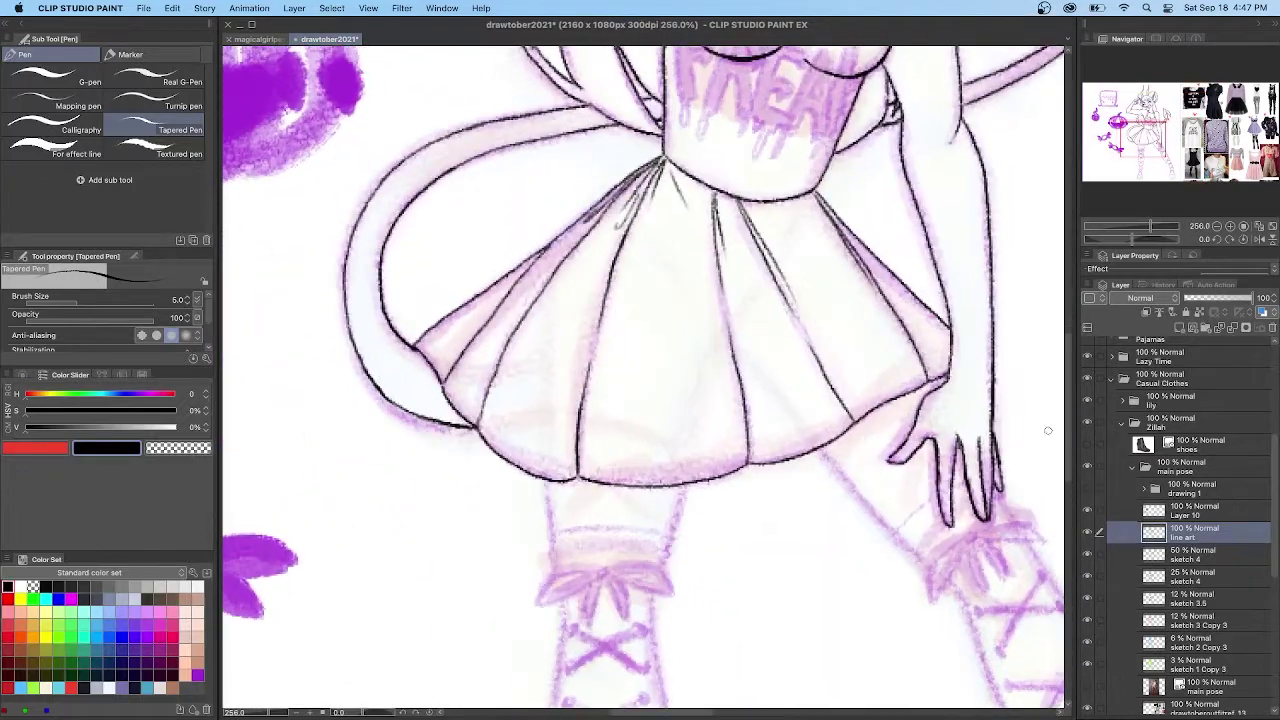
Ink a second curved line just above the top's bottom edge to form a band
{"action": "left_click_drag", "start_coordinate": [1068, 428], "coordinate": [1068, 406]}
{"action": "left_click_drag", "start_coordinate": [821, 275], "coordinate": [769, 287]}
{"action": "left_click_drag", "start_coordinate": [665, 242], "coordinate": [780, 286]}
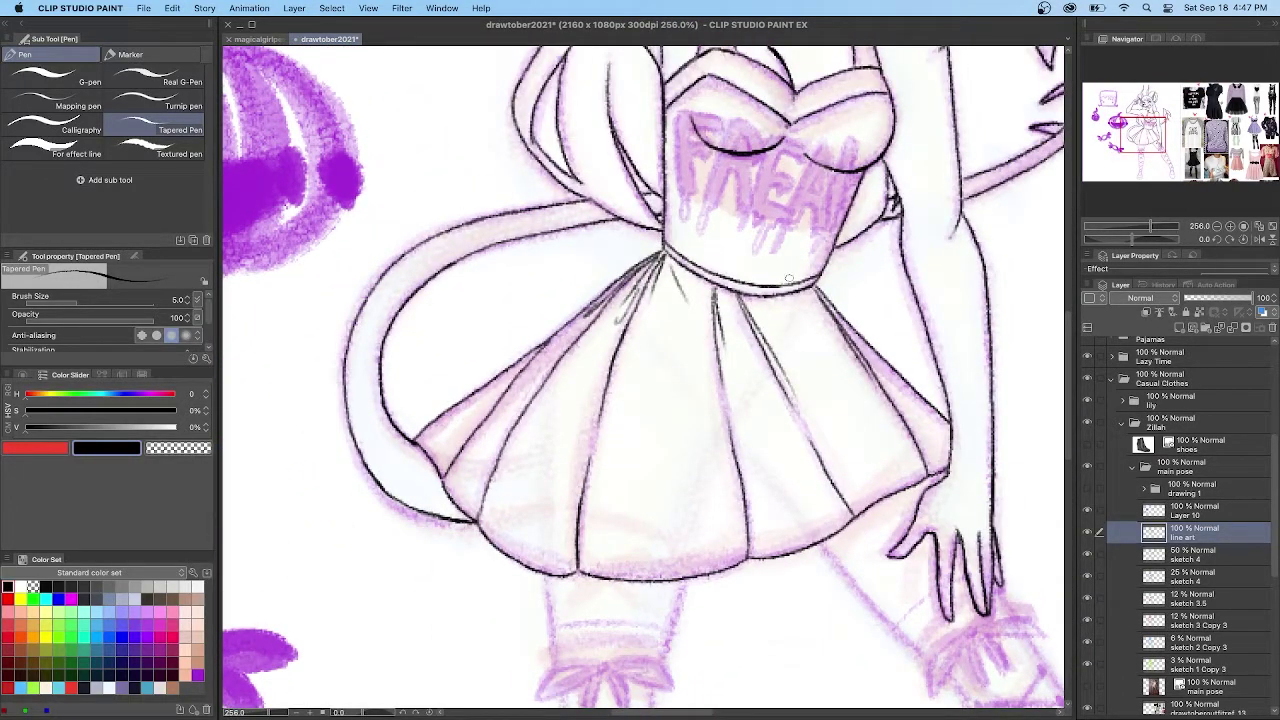
Ink a stripe line following the scalloped hem across the full width of the skirt
{"action": "mouse_move", "coordinate": [426, 432]}
{"action": "left_mouse_down"}
{"action": "mouse_move", "coordinate": [515, 531]}
{"action": "mouse_move", "coordinate": [596, 560]}
{"action": "mouse_move", "coordinate": [831, 518]}
{"action": "mouse_move", "coordinate": [937, 464]}
{"action": "mouse_move", "coordinate": [442, 441]}
{"action": "mouse_move", "coordinate": [499, 516]}
{"action": "mouse_move", "coordinate": [582, 550]}
{"action": "left_mouse_up"}
{"action": "scroll", "coordinate": [582, 550], "scroll_direction": "down", "scroll_amount": 6}
{"action": "mouse_move", "coordinate": [748, 316]}
{"action": "left_mouse_down"}
{"action": "mouse_move", "coordinate": [660, 337]}
{"action": "mouse_move", "coordinate": [578, 330]}
{"action": "left_mouse_up"}
{"action": "left_click_drag", "start_coordinate": [842, 285], "coordinate": [749, 318]}
{"action": "left_click_drag", "start_coordinate": [920, 239], "coordinate": [848, 282]}
{"action": "left_click_drag", "start_coordinate": [950, 216], "coordinate": [920, 238]}
Ink further parallel lines above the hem stripe to complete the skirt's double band
{"action": "mouse_move", "coordinate": [438, 200]}
{"action": "left_mouse_down"}
{"action": "mouse_move", "coordinate": [482, 267]}
{"action": "mouse_move", "coordinate": [580, 315]}
{"action": "left_mouse_up"}
{"action": "key", "text": "super+z"}
{"action": "mouse_move", "coordinate": [482, 264]}
{"action": "left_mouse_down"}
{"action": "mouse_move", "coordinate": [578, 316]}
{"action": "mouse_move", "coordinate": [690, 324]}
{"action": "mouse_move", "coordinate": [950, 222]}
{"action": "left_mouse_up"}
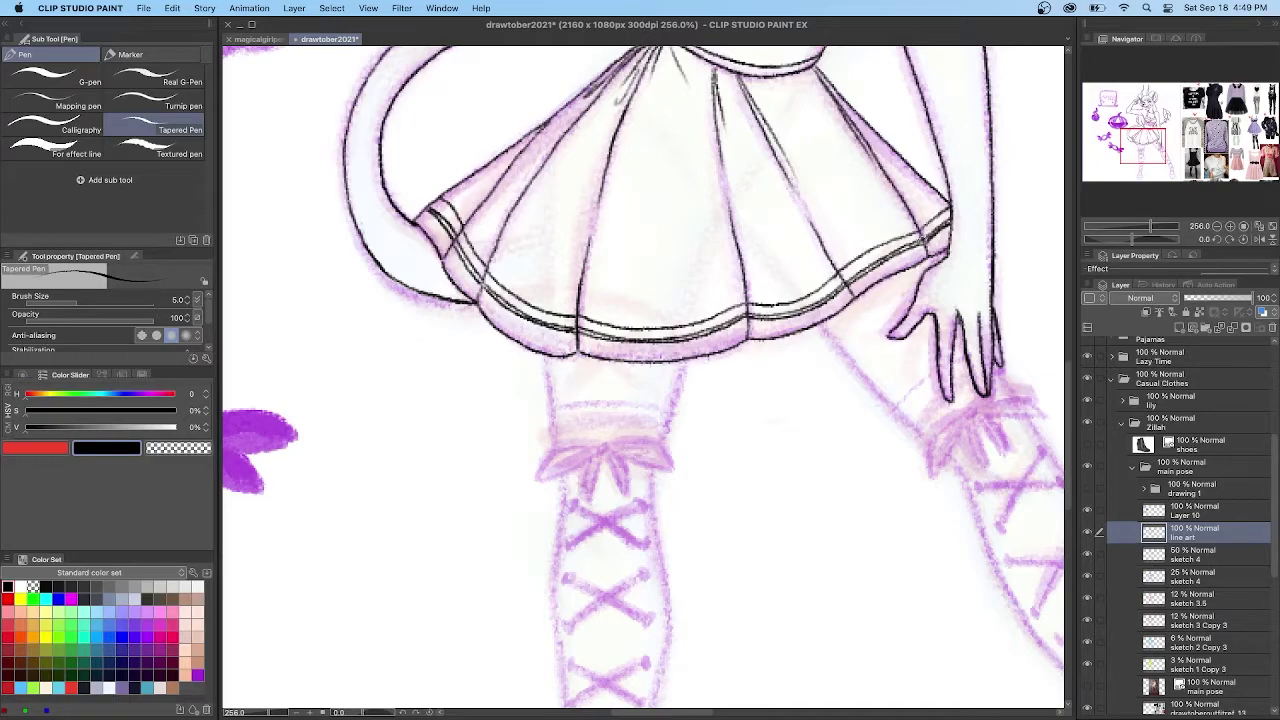
{"action": "mouse_move", "coordinate": [487, 265]}
{"action": "left_mouse_down"}
{"action": "mouse_move", "coordinate": [524, 298]}
{"action": "mouse_move", "coordinate": [576, 314]}
{"action": "left_mouse_up"}
{"action": "key", "text": "super+z"}
{"action": "mouse_move", "coordinate": [745, 300]}
{"action": "left_mouse_down"}
{"action": "mouse_move", "coordinate": [639, 325]}
{"action": "mouse_move", "coordinate": [576, 314]}
{"action": "mouse_move", "coordinate": [834, 269]}
{"action": "left_mouse_up"}
{"action": "left_click_drag", "start_coordinate": [916, 228], "coordinate": [839, 264]}
{"action": "key", "text": "super+z"}
{"action": "left_click_drag", "start_coordinate": [919, 228], "coordinate": [950, 204]}
Ink the ribbon bows at the top of both laced stockings
{"action": "scroll", "coordinate": [643, 377], "scroll_direction": "down", "scroll_amount": 5}
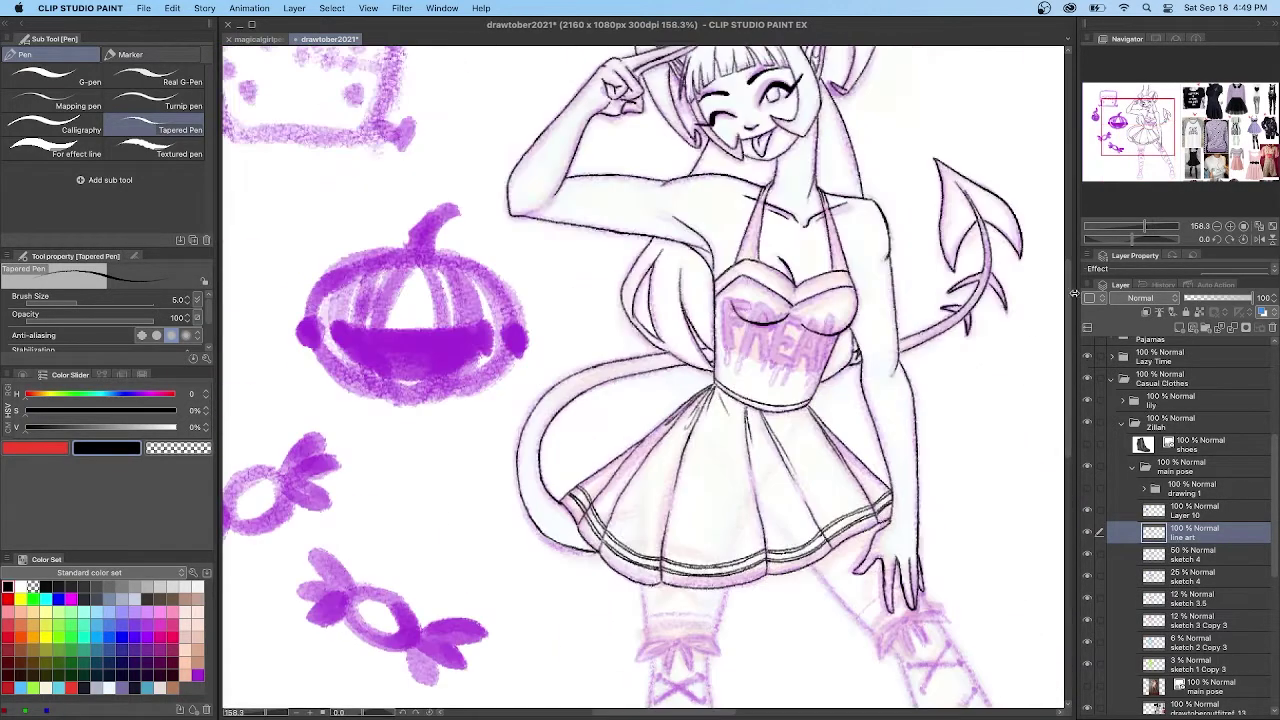
{"action": "left_click_drag", "start_coordinate": [1068, 415], "coordinate": [1063, 463]}
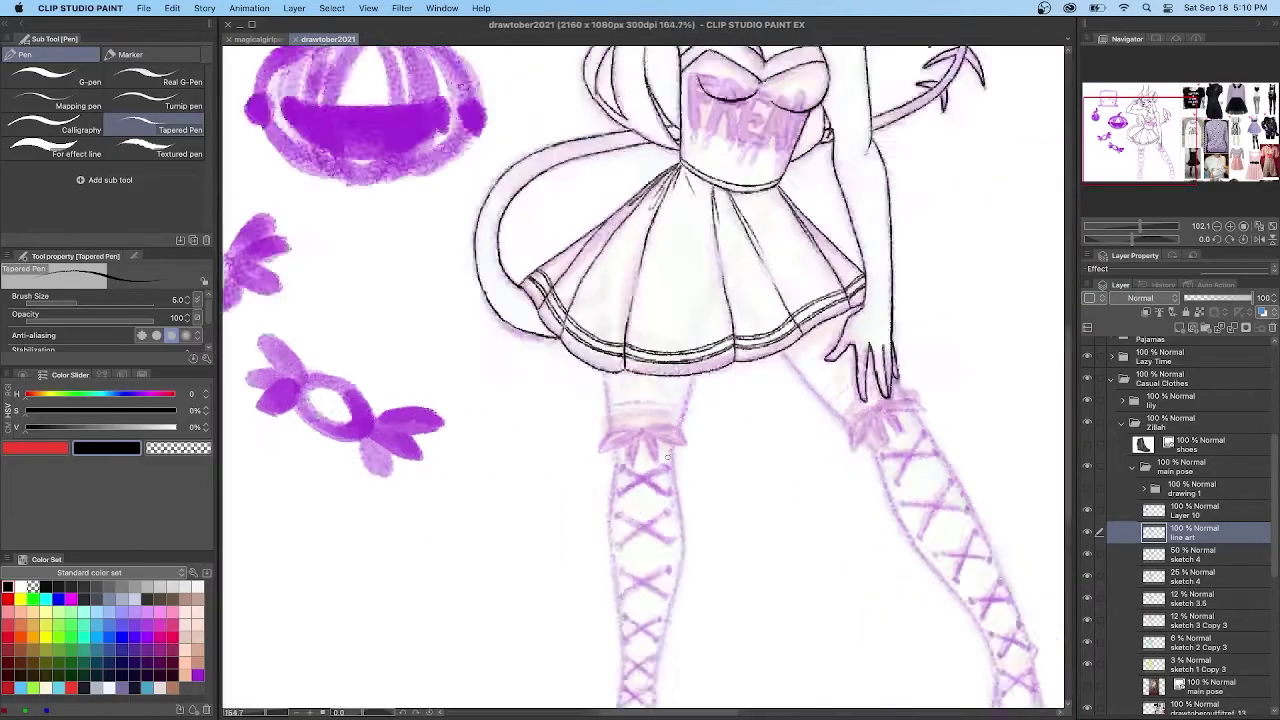
{"action": "left_click_drag", "start_coordinate": [920, 179], "coordinate": [912, 174]}
{"action": "mouse_move", "coordinate": [633, 341]}
{"action": "left_mouse_down"}
{"action": "mouse_move", "coordinate": [588, 360]}
{"action": "mouse_move", "coordinate": [606, 344]}
{"action": "mouse_move", "coordinate": [672, 342]}
{"action": "mouse_move", "coordinate": [694, 356]}
{"action": "left_mouse_up"}
{"action": "key", "text": "super+z"}
{"action": "left_click_drag", "start_coordinate": [694, 356], "coordinate": [638, 343]}
{"action": "mouse_move", "coordinate": [639, 342]}
{"action": "left_mouse_down"}
{"action": "mouse_move", "coordinate": [674, 349]}
{"action": "mouse_move", "coordinate": [624, 382]}
{"action": "left_mouse_up"}
{"action": "mouse_move", "coordinate": [624, 382]}
{"action": "left_mouse_down"}
{"action": "mouse_move", "coordinate": [635, 345]}
{"action": "mouse_move", "coordinate": [656, 380]}
{"action": "left_mouse_up"}
{"action": "mouse_move", "coordinate": [937, 313]}
{"action": "left_mouse_down"}
{"action": "mouse_move", "coordinate": [910, 361]}
{"action": "mouse_move", "coordinate": [911, 341]}
{"action": "mouse_move", "coordinate": [946, 309]}
{"action": "mouse_move", "coordinate": [999, 312]}
{"action": "mouse_move", "coordinate": [966, 332]}
{"action": "left_mouse_up"}
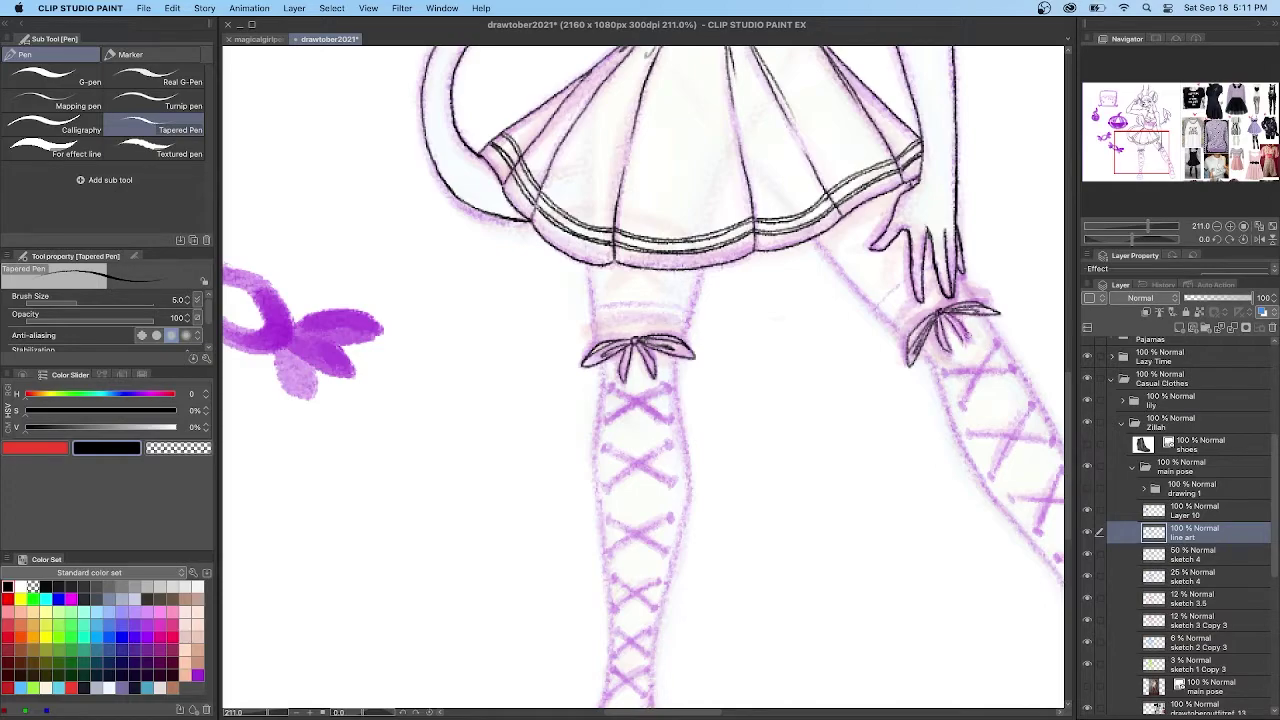
Ink the thigh contours below the skirt and the stocking top edges on both legs
{"action": "left_click_drag", "start_coordinate": [702, 268], "coordinate": [692, 338]}
{"action": "left_click_drag", "start_coordinate": [589, 265], "coordinate": [598, 346]}
{"action": "left_click_drag", "start_coordinate": [814, 238], "coordinate": [906, 336]}
{"action": "left_click_drag", "start_coordinate": [690, 306], "coordinate": [594, 308]}
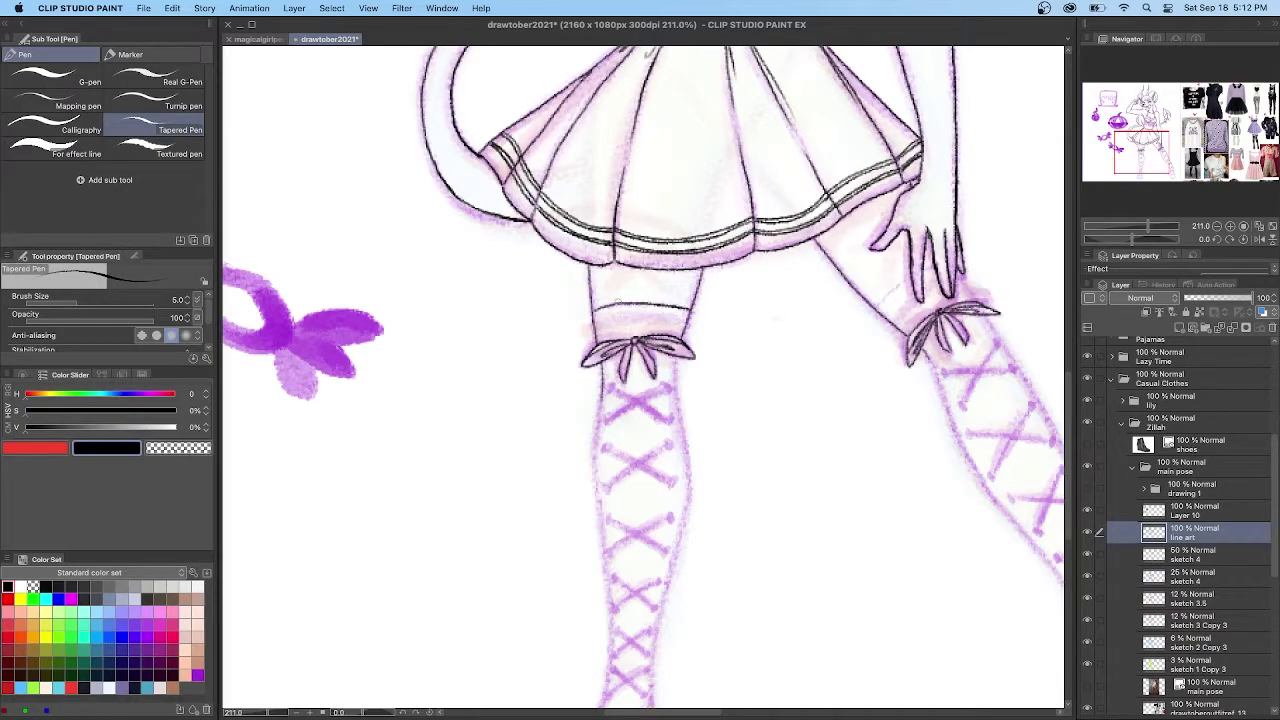
{"action": "left_click_drag", "start_coordinate": [910, 279], "coordinate": [880, 311]}
Ink the straight leg's inner contour from the bow down to the ankle
{"action": "scroll", "coordinate": [680, 190], "scroll_direction": "down", "scroll_amount": 3}
{"action": "mouse_move", "coordinate": [677, 183]}
{"action": "left_mouse_down"}
{"action": "mouse_move", "coordinate": [686, 330]}
{"action": "mouse_move", "coordinate": [658, 485]}
{"action": "left_mouse_up"}
{"action": "key", "text": "super+z"}
{"action": "left_click_drag", "start_coordinate": [667, 406], "coordinate": [652, 520]}
{"action": "key", "text": "super+z"}
{"action": "left_click_drag", "start_coordinate": [676, 376], "coordinate": [651, 517]}
Ink the straight leg's outer contour down to the ankle and the bow's hanging ribbon ends
{"action": "left_click_drag", "start_coordinate": [603, 237], "coordinate": [597, 299]}
{"action": "left_click_drag", "start_coordinate": [660, 185], "coordinate": [637, 238]}
{"action": "left_click_drag", "start_coordinate": [607, 198], "coordinate": [619, 222]}
{"action": "left_click_drag", "start_coordinate": [593, 280], "coordinate": [610, 388]}
{"action": "left_click_drag", "start_coordinate": [594, 288], "coordinate": [607, 528]}
Ink the straight leg's shoe with its outline, sole line and foot opening
{"action": "left_click_drag", "start_coordinate": [1069, 505], "coordinate": [1069, 561]}
{"action": "mouse_move", "coordinate": [605, 304]}
{"action": "left_mouse_down"}
{"action": "mouse_move", "coordinate": [576, 366]}
{"action": "mouse_move", "coordinate": [597, 326]}
{"action": "mouse_move", "coordinate": [586, 374]}
{"action": "left_mouse_up"}
{"action": "key", "text": "super+z"}
{"action": "mouse_move", "coordinate": [652, 292]}
{"action": "left_mouse_down"}
{"action": "mouse_move", "coordinate": [657, 364]}
{"action": "mouse_move", "coordinate": [584, 373]}
{"action": "mouse_move", "coordinate": [587, 390]}
{"action": "left_mouse_up"}
{"action": "mouse_move", "coordinate": [657, 367]}
{"action": "left_mouse_down"}
{"action": "mouse_move", "coordinate": [650, 391]}
{"action": "mouse_move", "coordinate": [586, 388]}
{"action": "left_mouse_up"}
{"action": "left_click_drag", "start_coordinate": [652, 294], "coordinate": [632, 348]}
{"action": "left_click_drag", "start_coordinate": [603, 305], "coordinate": [605, 345]}
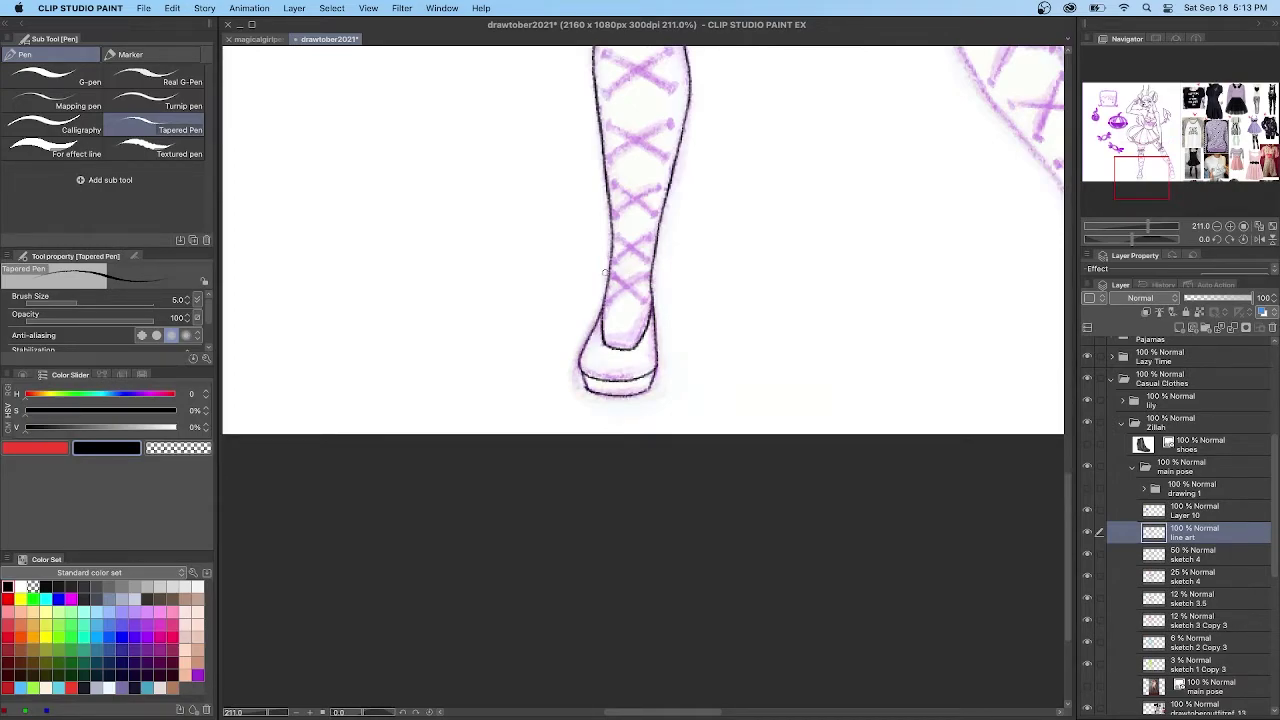
Add small strokes around the outstretched leg's bow and ink that leg's inner contour down to the ankle
{"action": "left_click_drag", "start_coordinate": [1150, 178], "coordinate": [1160, 158]}
{"action": "left_click_drag", "start_coordinate": [789, 115], "coordinate": [805, 145]}
{"action": "left_click_drag", "start_coordinate": [762, 185], "coordinate": [782, 202]}
{"action": "left_click_drag", "start_coordinate": [806, 161], "coordinate": [822, 175]}
{"action": "mouse_move", "coordinate": [752, 194]}
{"action": "left_mouse_down"}
{"action": "mouse_move", "coordinate": [799, 306]}
{"action": "mouse_move", "coordinate": [891, 424]}
{"action": "mouse_move", "coordinate": [920, 496]}
{"action": "left_mouse_up"}
{"action": "left_click_drag", "start_coordinate": [883, 413], "coordinate": [919, 498]}
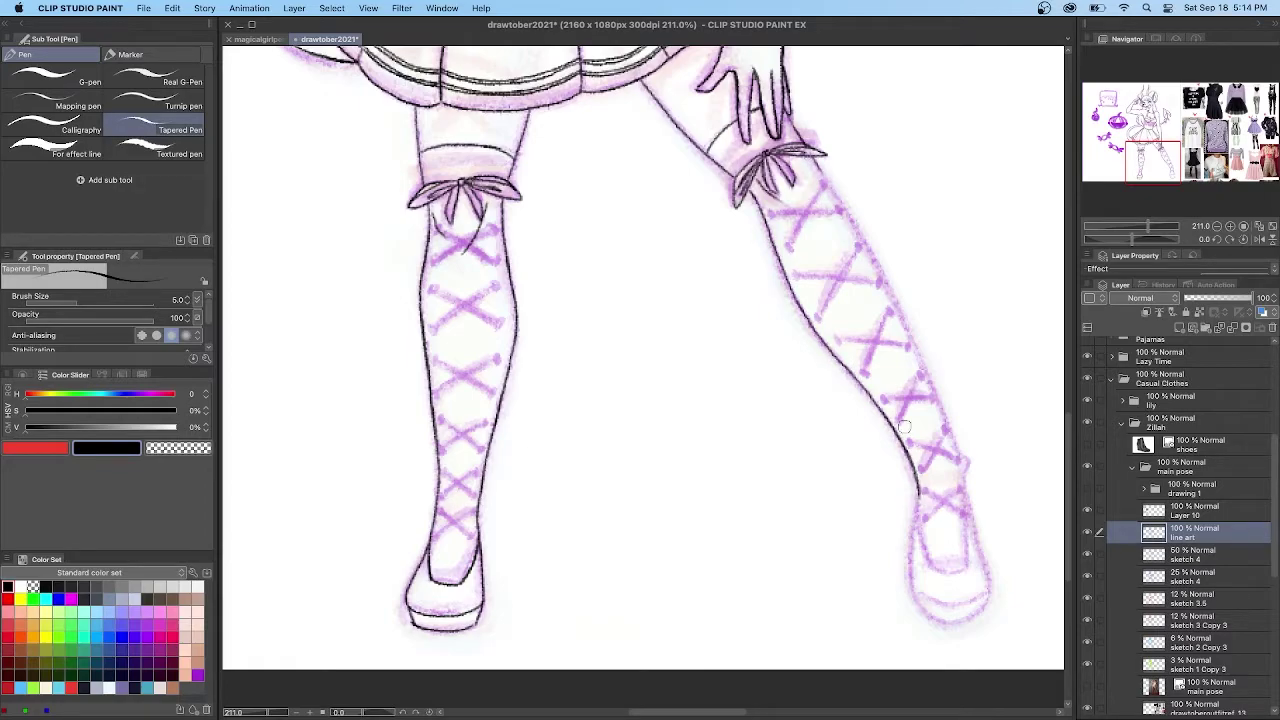
Ink the outstretched leg's outer contour and its shoe with the outline, foot opening and sole lines
{"action": "mouse_move", "coordinate": [824, 177]}
{"action": "left_mouse_down"}
{"action": "mouse_move", "coordinate": [916, 338]}
{"action": "mouse_move", "coordinate": [970, 490]}
{"action": "mouse_move", "coordinate": [912, 596]}
{"action": "left_mouse_up"}
{"action": "left_click_drag", "start_coordinate": [966, 484], "coordinate": [989, 590]}
{"action": "key", "text": "super+z"}
{"action": "left_click_drag", "start_coordinate": [989, 590], "coordinate": [940, 607]}
{"action": "key", "text": "super+z"}
{"action": "left_click_drag", "start_coordinate": [1069, 510], "coordinate": [1069, 570]}
{"action": "left_click_drag", "start_coordinate": [912, 350], "coordinate": [992, 359]}
{"action": "left_click_drag", "start_coordinate": [914, 360], "coordinate": [987, 371]}
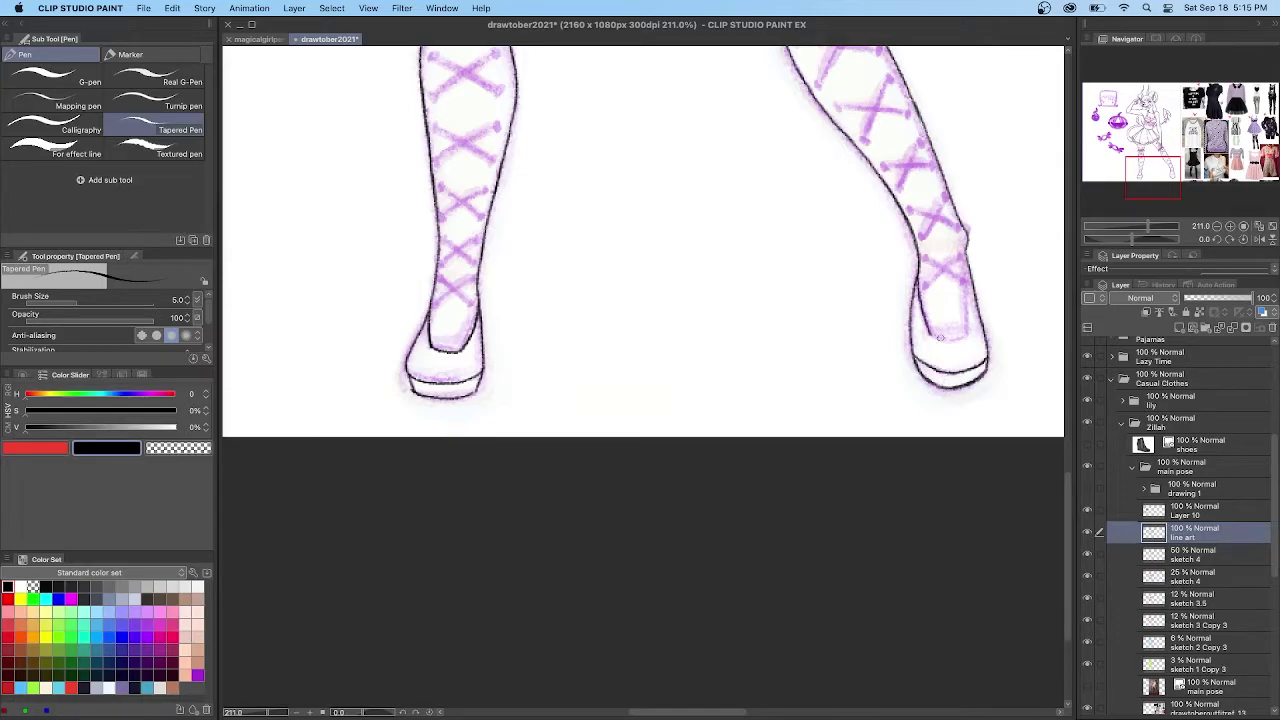
Ink the steep diagonal bones of the bone-shaped lacing down the outstretched leg, plus the crossing bone of the top pair
{"action": "scroll", "coordinate": [822, 252], "scroll_direction": "up", "scroll_amount": 5}
{"action": "left_click_drag", "start_coordinate": [822, 257], "coordinate": [801, 291]}
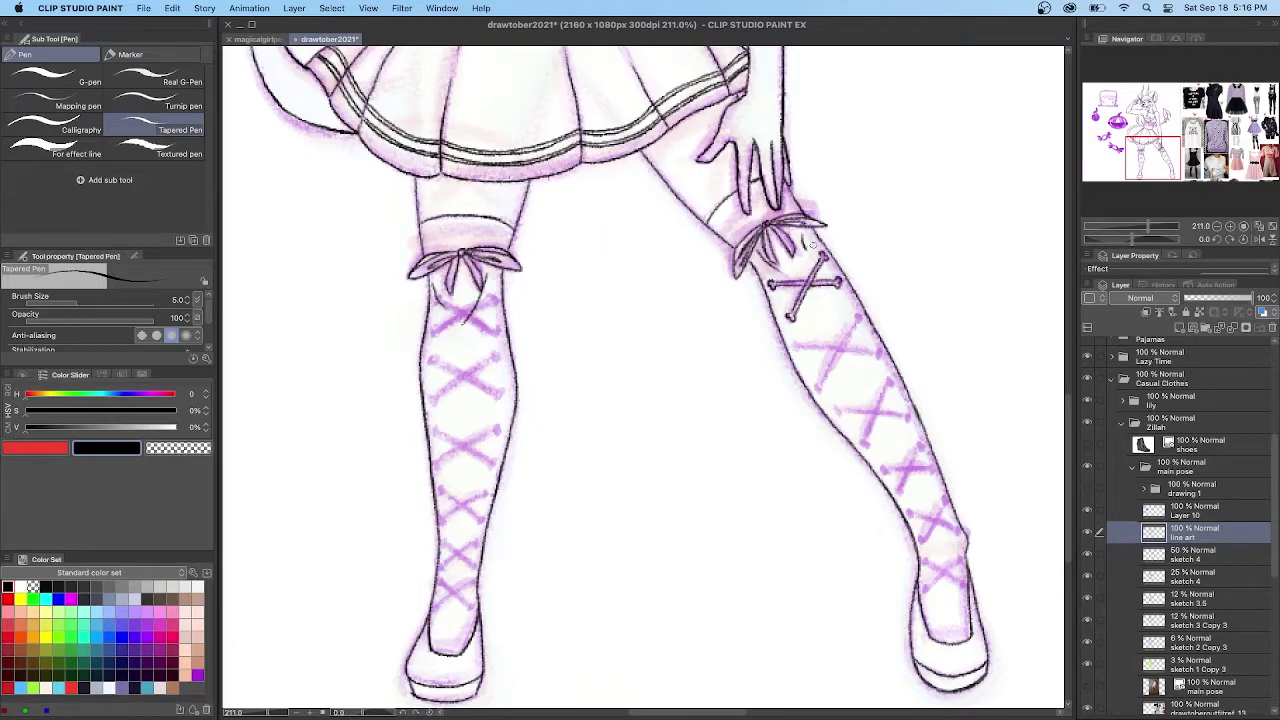
{"action": "scroll", "coordinate": [812, 243], "scroll_direction": "down", "scroll_amount": 2}
{"action": "left_click_drag", "start_coordinate": [857, 233], "coordinate": [820, 298]}
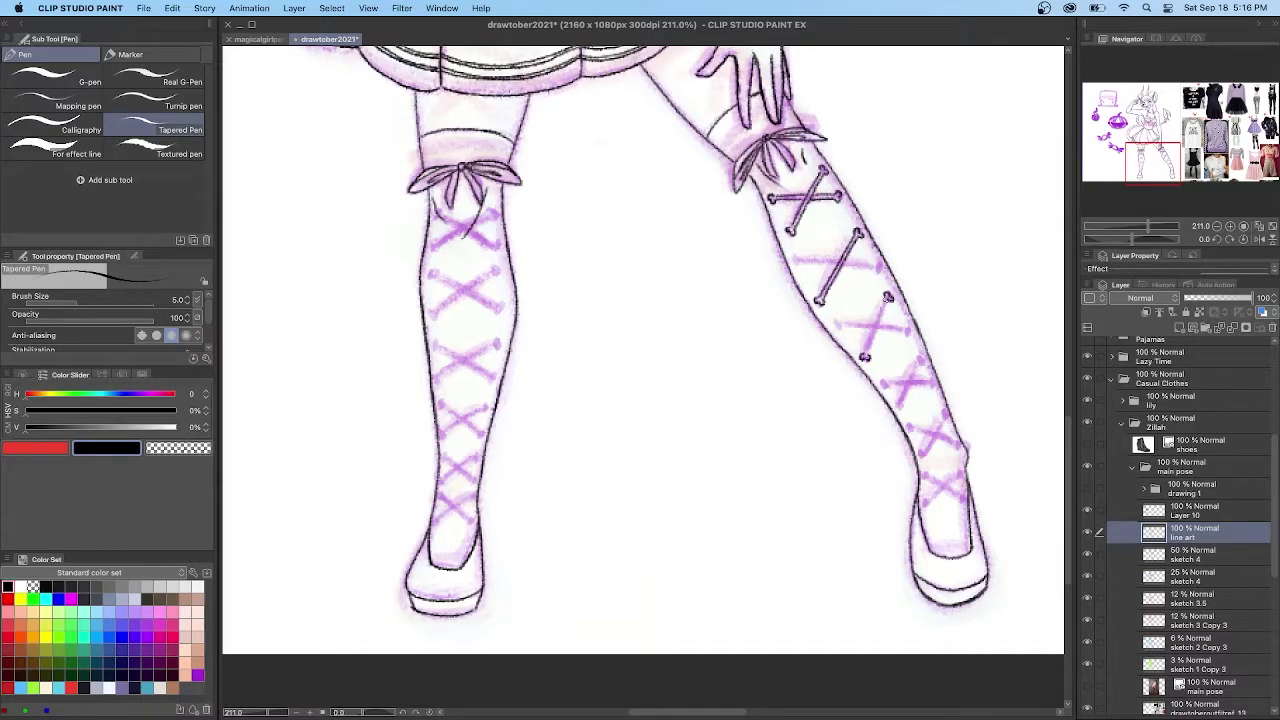
{"action": "key", "text": "super+z"}
{"action": "mouse_move", "coordinate": [886, 298]}
{"action": "left_mouse_down"}
{"action": "mouse_move", "coordinate": [864, 355]}
{"action": "mouse_move", "coordinate": [899, 403]}
{"action": "left_mouse_up"}
{"action": "scroll", "coordinate": [917, 327], "scroll_direction": "down", "scroll_amount": 3}
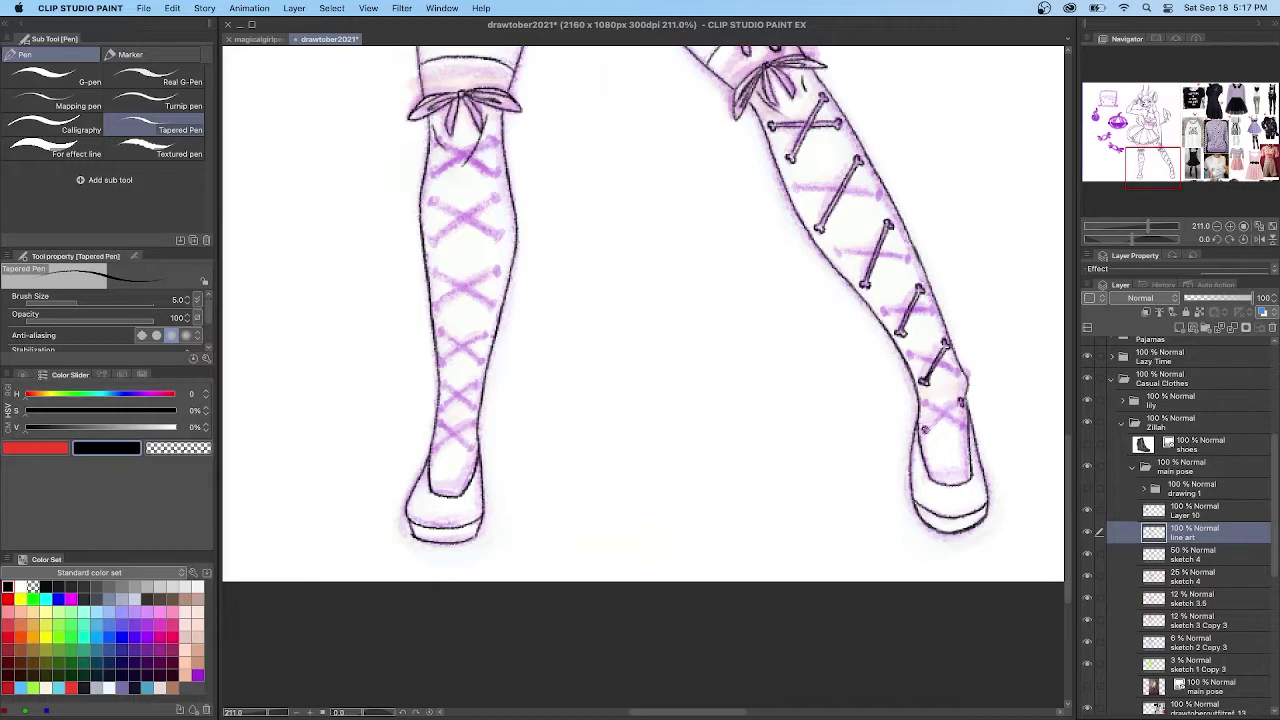
Ink the remaining crossing bones of the outstretched leg's lacing down to the ankle
{"action": "left_click_drag", "start_coordinate": [797, 187], "coordinate": [842, 186]}
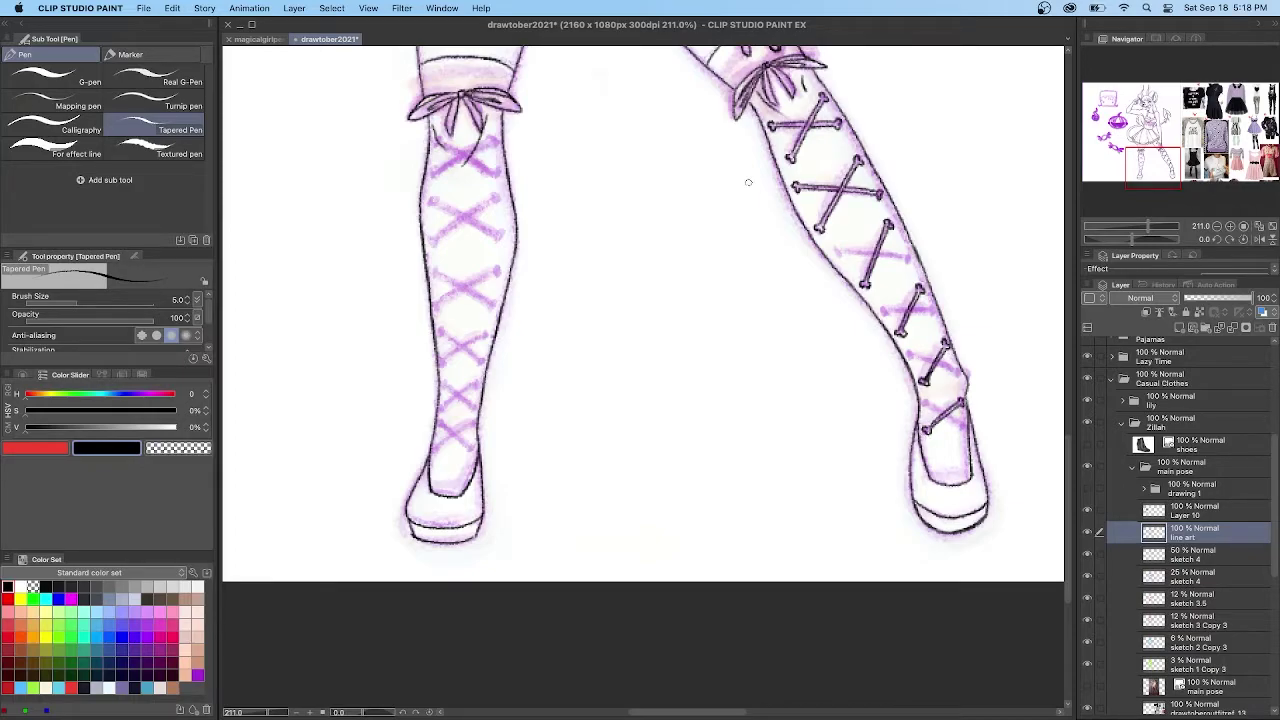
{"action": "mouse_move", "coordinate": [841, 249]}
{"action": "left_mouse_down"}
{"action": "mouse_move", "coordinate": [904, 253]}
{"action": "mouse_move", "coordinate": [836, 250]}
{"action": "left_mouse_up"}
{"action": "key", "text": "super+z"}
{"action": "key", "text": "super+z"}
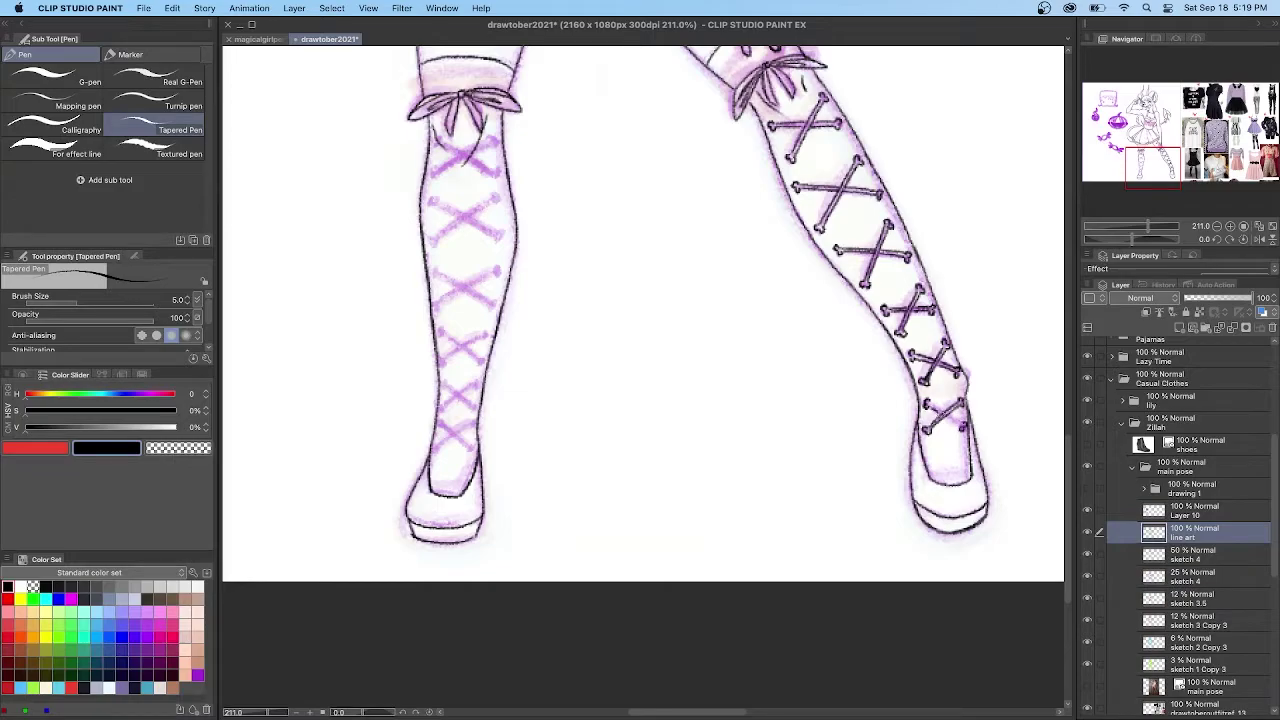
Ink the straight leg's rising diagonal bones from the bow downward and complete the two small crossed pairs at the ankle
{"action": "scroll", "coordinate": [957, 415], "scroll_direction": "left", "scroll_amount": 5}
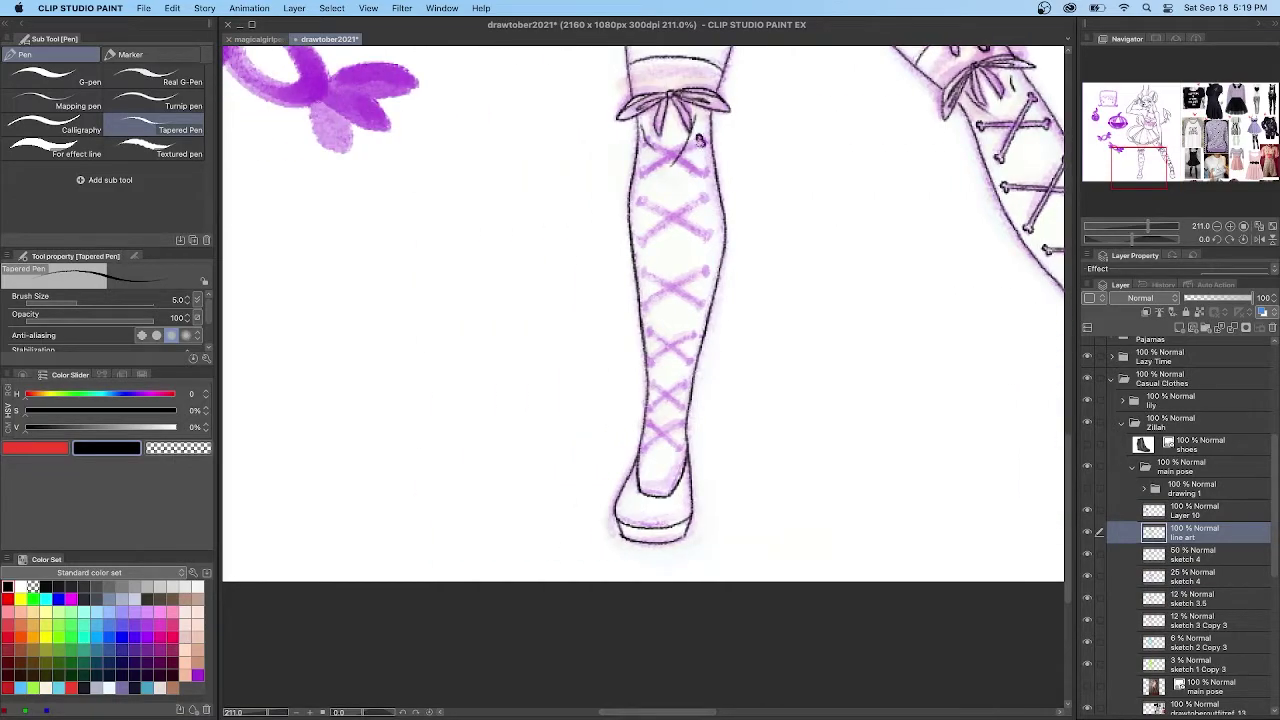
{"action": "left_click_drag", "start_coordinate": [700, 140], "coordinate": [640, 172]}
{"action": "left_click_drag", "start_coordinate": [703, 200], "coordinate": [646, 242]}
{"action": "key", "text": "super+z"}
{"action": "key", "text": "super+z"}
{"action": "left_click_drag", "start_coordinate": [702, 200], "coordinate": [642, 240]}
{"action": "left_click_drag", "start_coordinate": [645, 306], "coordinate": [705, 271]}
{"action": "scroll", "coordinate": [652, 294], "scroll_direction": "down", "scroll_amount": 3}
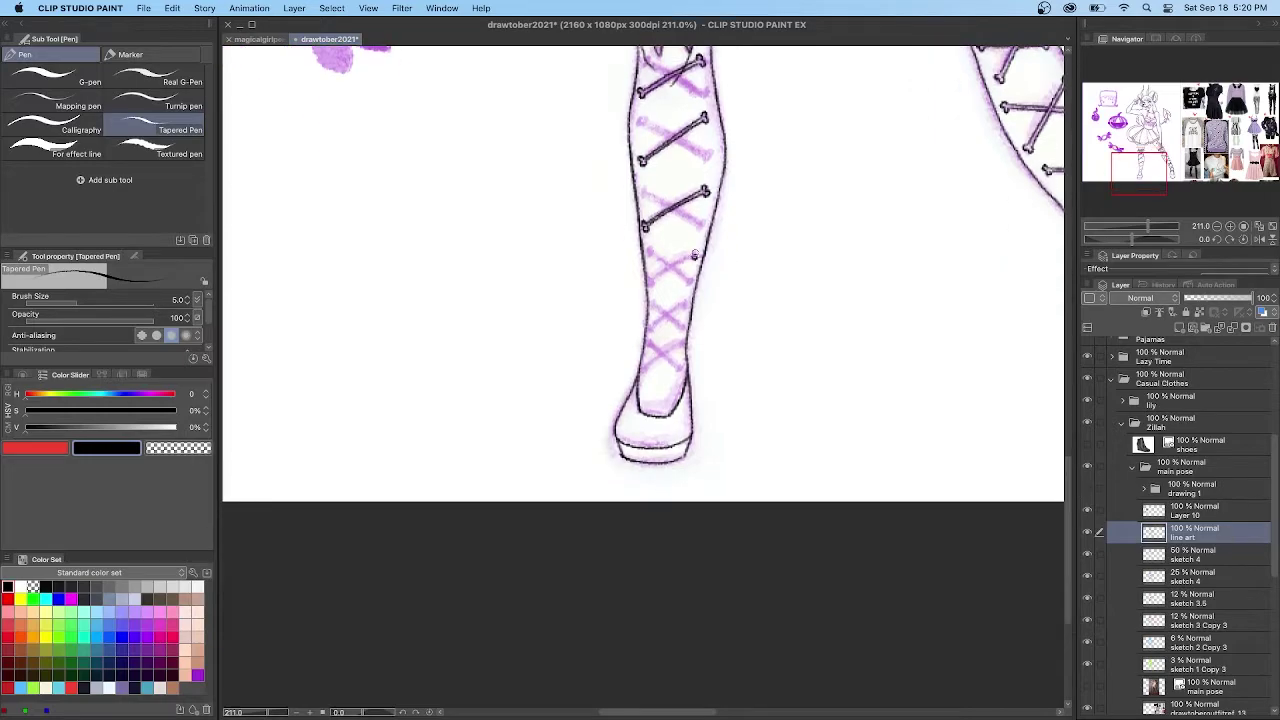
{"action": "mouse_move", "coordinate": [690, 256]}
{"action": "left_mouse_down"}
{"action": "mouse_move", "coordinate": [651, 282]}
{"action": "mouse_move", "coordinate": [645, 369]}
{"action": "left_mouse_up"}
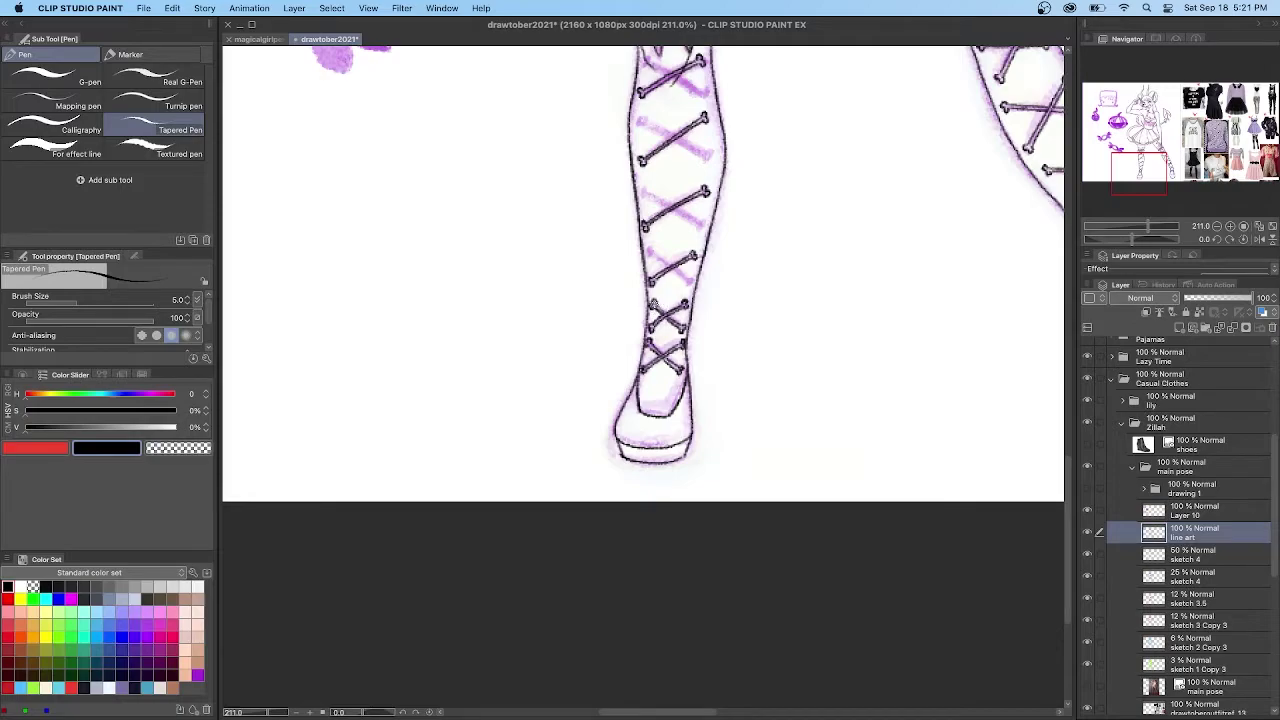
Ink the remaining crossing bones on the upper part of the straight leg's lacing
{"action": "left_click_drag", "start_coordinate": [654, 255], "coordinate": [692, 279]}
{"action": "scroll", "coordinate": [644, 284], "scroll_direction": "up", "scroll_amount": 3}
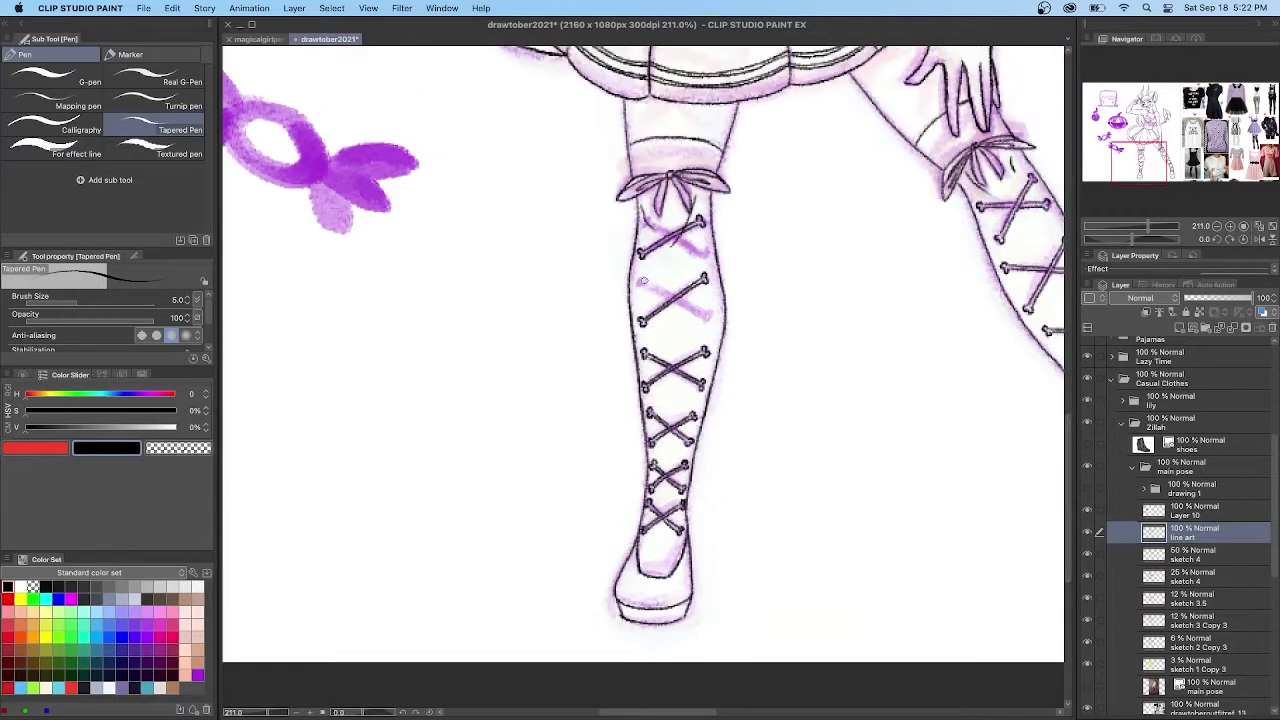
{"action": "left_click_drag", "start_coordinate": [646, 287], "coordinate": [704, 318]}
{"action": "left_click_drag", "start_coordinate": [647, 283], "coordinate": [705, 313]}
{"action": "mouse_move", "coordinate": [668, 237]}
{"action": "left_mouse_down"}
{"action": "mouse_move", "coordinate": [704, 257]}
{"action": "mouse_move", "coordinate": [682, 305]}
{"action": "mouse_move", "coordinate": [690, 367]}
{"action": "mouse_move", "coordinate": [714, 326]}
{"action": "mouse_move", "coordinate": [698, 286]}
{"action": "mouse_move", "coordinate": [704, 384]}
{"action": "mouse_move", "coordinate": [742, 384]}
{"action": "mouse_move", "coordinate": [762, 404]}
{"action": "left_mouse_up"}
Ink the outlines of the dripping block lettering across the front of the character's top
{"action": "scroll", "coordinate": [722, 271], "scroll_direction": "down", "scroll_amount": 5}
{"action": "scroll", "coordinate": [769, 355], "scroll_direction": "up", "scroll_amount": 5}
{"action": "mouse_move", "coordinate": [730, 290]}
{"action": "left_mouse_down"}
{"action": "mouse_move", "coordinate": [766, 328]}
{"action": "mouse_move", "coordinate": [766, 394]}
{"action": "mouse_move", "coordinate": [784, 418]}
{"action": "mouse_move", "coordinate": [810, 372]}
{"action": "left_mouse_up"}
{"action": "mouse_move", "coordinate": [762, 314]}
{"action": "left_mouse_down"}
{"action": "mouse_move", "coordinate": [758, 360]}
{"action": "mouse_move", "coordinate": [808, 334]}
{"action": "mouse_move", "coordinate": [776, 374]}
{"action": "mouse_move", "coordinate": [801, 360]}
{"action": "mouse_move", "coordinate": [788, 382]}
{"action": "left_mouse_up"}
{"action": "mouse_move", "coordinate": [814, 312]}
{"action": "left_mouse_down"}
{"action": "mouse_move", "coordinate": [836, 352]}
{"action": "mouse_move", "coordinate": [848, 350]}
{"action": "left_mouse_up"}
{"action": "left_click_drag", "start_coordinate": [842, 310], "coordinate": [861, 338]}
{"action": "left_click_drag", "start_coordinate": [812, 378], "coordinate": [830, 422]}
{"action": "left_click_drag", "start_coordinate": [842, 376], "coordinate": [826, 424]}
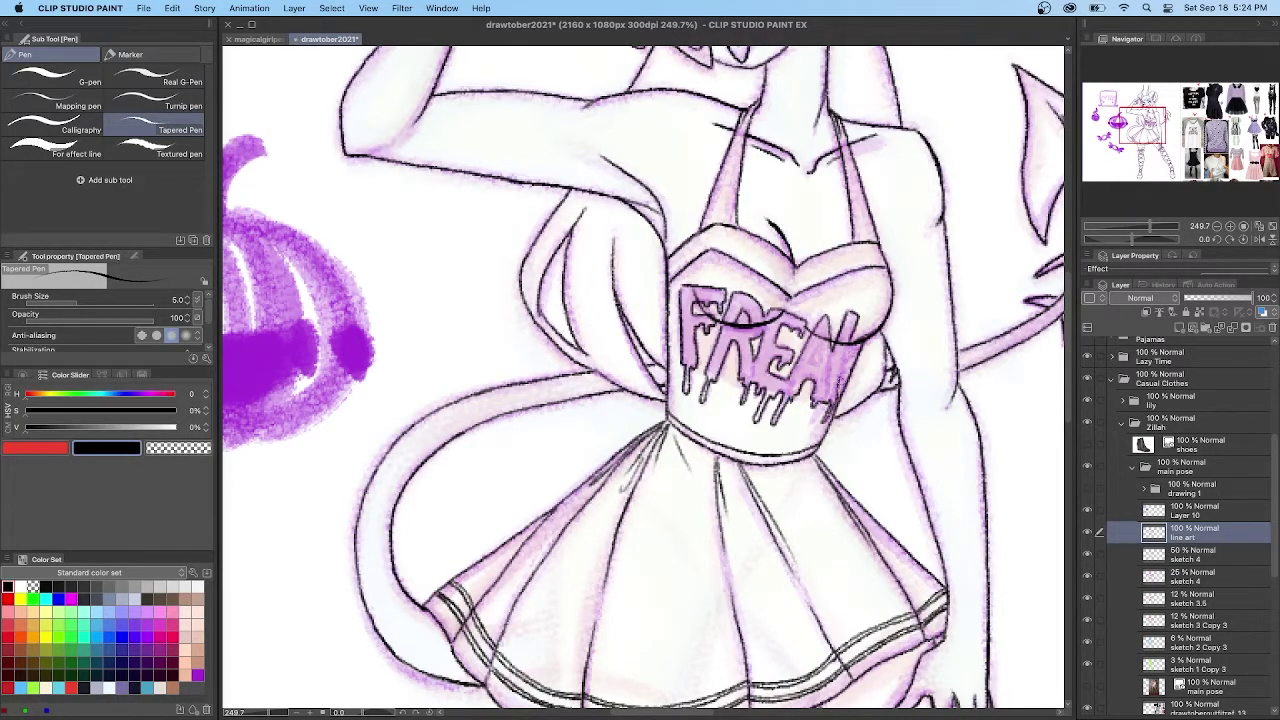
{"action": "left_click_drag", "start_coordinate": [822, 343], "coordinate": [811, 369]}
Hide the sketch layers beneath the line art and touch up the lines across the top's lettering
{"action": "scroll", "coordinate": [706, 320], "scroll_direction": "down", "scroll_amount": 5}
{"action": "left_click", "coordinate": [1088, 555]}
{"action": "left_click", "coordinate": [1088, 555]}
{"action": "left_click_drag", "start_coordinate": [1088, 665], "coordinate": [1088, 555]}
{"action": "scroll", "coordinate": [775, 400], "scroll_direction": "down", "scroll_amount": 2}
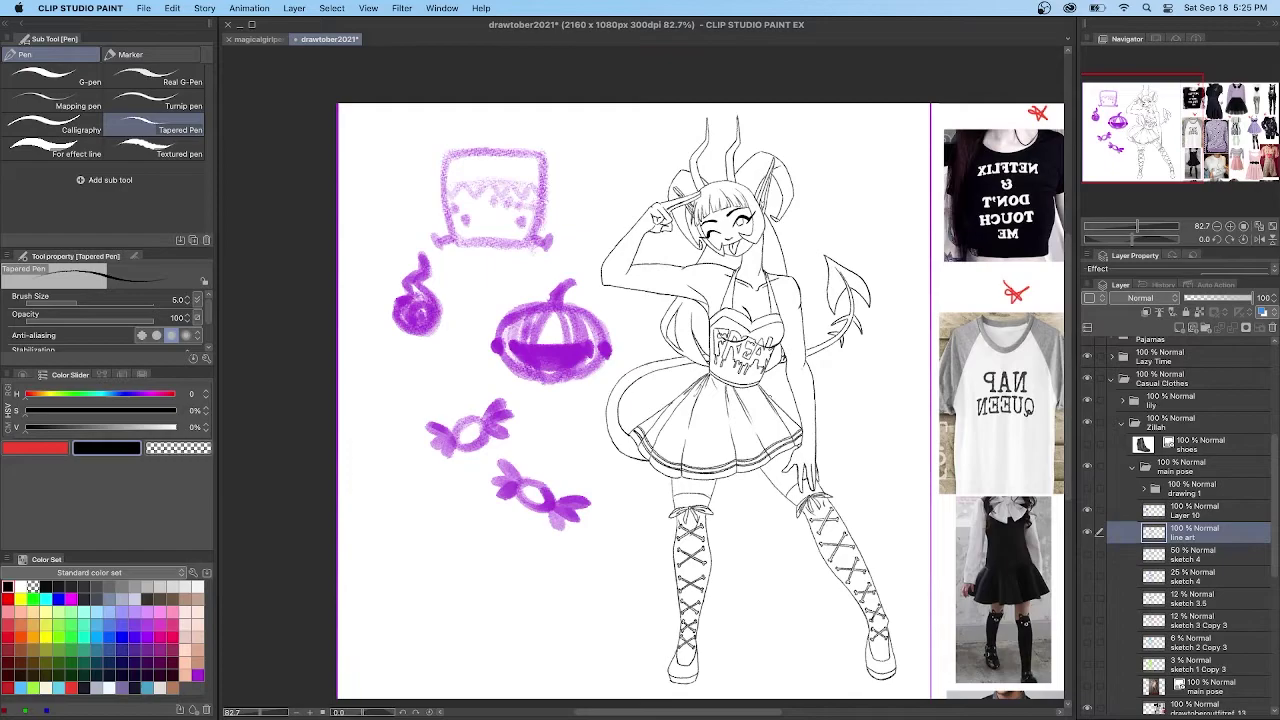
{"action": "scroll", "coordinate": [792, 341], "scroll_direction": "up", "scroll_amount": 3}
{"action": "left_click_drag", "start_coordinate": [677, 325], "coordinate": [760, 328]}
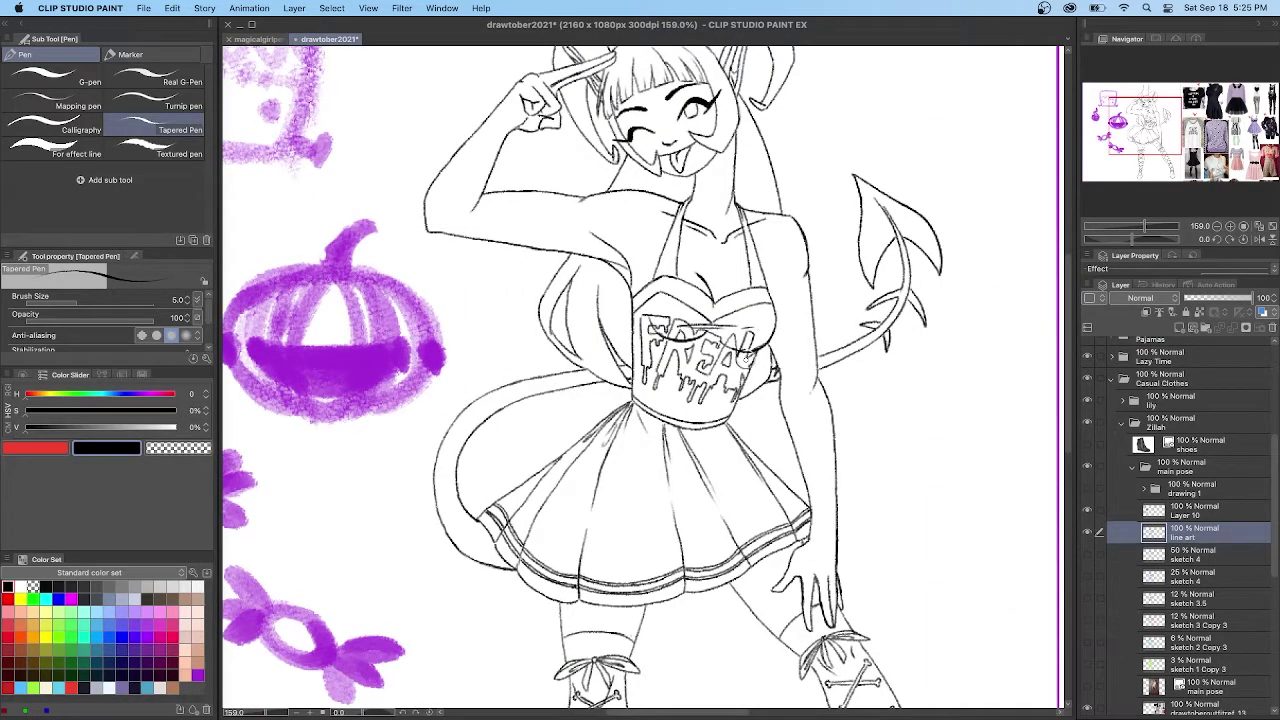
{"action": "scroll", "coordinate": [747, 360], "scroll_direction": "down", "scroll_amount": 3}
{"action": "scroll", "coordinate": [747, 360], "scroll_direction": "down", "scroll_amount": 2}
Lower the motif sketch on Layer 10 to 50% opacity, add a new layer above it and set the brush size to 15
{"action": "left_click", "coordinate": [1188, 511]}
{"action": "left_click", "coordinate": [1217, 298]}
{"action": "left_click", "coordinate": [1180, 328]}
{"action": "left_click", "coordinate": [176, 300]}
{"action": "type", "text": "15"}
{"action": "key", "text": "Return"}
Raise the brush size to 25 and ink the flat-topped monster head's outer outline over the sketch
{"action": "scroll", "coordinate": [397, 230], "scroll_direction": "up", "scroll_amount": 3}
{"action": "scroll", "coordinate": [397, 230], "scroll_direction": "left", "scroll_amount": 2}
{"action": "scroll", "coordinate": [397, 230], "scroll_direction": "up", "scroll_amount": 2}
{"action": "left_click_drag", "start_coordinate": [651, 107], "coordinate": [648, 172]}
{"action": "key", "text": "ctrl+z"}
{"action": "key", "text": "bracketright"}
{"action": "key", "text": "bracketright"}
{"action": "left_click_drag", "start_coordinate": [651, 104], "coordinate": [622, 246]}
{"action": "mouse_move", "coordinate": [494, 103]}
{"action": "left_mouse_down"}
{"action": "mouse_move", "coordinate": [518, 242]}
{"action": "mouse_move", "coordinate": [624, 244]}
{"action": "left_mouse_up"}
{"action": "left_click_drag", "start_coordinate": [652, 100], "coordinate": [494, 101]}
Ink the monster head's round eyes, jagged fringe and the two bolts at its lower corners
{"action": "left_click_drag", "start_coordinate": [617, 201], "coordinate": [617, 209]}
{"action": "mouse_move", "coordinate": [525, 201]}
{"action": "left_mouse_down"}
{"action": "mouse_move", "coordinate": [501, 190]}
{"action": "mouse_move", "coordinate": [517, 189]}
{"action": "left_mouse_up"}
{"action": "left_click_drag", "start_coordinate": [505, 184], "coordinate": [508, 193]}
{"action": "left_click_drag", "start_coordinate": [646, 188], "coordinate": [577, 180]}
{"action": "left_click_drag", "start_coordinate": [586, 172], "coordinate": [603, 185]}
{"action": "left_click_drag", "start_coordinate": [611, 175], "coordinate": [612, 186]}
{"action": "left_click_drag", "start_coordinate": [628, 176], "coordinate": [627, 188]}
{"action": "left_click_drag", "start_coordinate": [641, 178], "coordinate": [639, 190]}
{"action": "mouse_move", "coordinate": [498, 152]}
{"action": "left_mouse_down"}
{"action": "mouse_move", "coordinate": [558, 147]}
{"action": "mouse_move", "coordinate": [648, 166]}
{"action": "left_mouse_up"}
{"action": "left_click_drag", "start_coordinate": [632, 234], "coordinate": [658, 246]}
{"action": "left_click_drag", "start_coordinate": [510, 236], "coordinate": [484, 246]}
Ink the swirling flame, then the pumpkin's ribbed body, curved stem and side knobs
{"action": "mouse_move", "coordinate": [425, 325]}
{"action": "left_mouse_down"}
{"action": "mouse_move", "coordinate": [418, 345]}
{"action": "mouse_move", "coordinate": [455, 255]}
{"action": "mouse_move", "coordinate": [440, 320]}
{"action": "mouse_move", "coordinate": [467, 357]}
{"action": "mouse_move", "coordinate": [468, 320]}
{"action": "left_mouse_up"}
{"action": "scroll", "coordinate": [660, 330], "scroll_direction": "down", "scroll_amount": 5}
{"action": "mouse_move", "coordinate": [662, 200]}
{"action": "left_mouse_down"}
{"action": "mouse_move", "coordinate": [660, 322]}
{"action": "mouse_move", "coordinate": [730, 312]}
{"action": "mouse_move", "coordinate": [630, 320]}
{"action": "left_mouse_up"}
{"action": "left_click_drag", "start_coordinate": [621, 208], "coordinate": [645, 322]}
{"action": "mouse_move", "coordinate": [660, 198]}
{"action": "left_mouse_down"}
{"action": "mouse_move", "coordinate": [655, 324]}
{"action": "mouse_move", "coordinate": [698, 160]}
{"action": "mouse_move", "coordinate": [706, 182]}
{"action": "left_mouse_up"}
{"action": "left_click_drag", "start_coordinate": [574, 248], "coordinate": [575, 262]}
Ink the pumpkin's wide mouth with jagged zigzag upper and lower teeth
{"action": "mouse_move", "coordinate": [755, 250]}
{"action": "left_mouse_down"}
{"action": "mouse_move", "coordinate": [756, 270]}
{"action": "mouse_move", "coordinate": [594, 250]}
{"action": "mouse_move", "coordinate": [622, 300]}
{"action": "left_mouse_up"}
{"action": "left_click_drag", "start_coordinate": [740, 258], "coordinate": [638, 306]}
{"action": "mouse_move", "coordinate": [588, 246]}
{"action": "left_mouse_down"}
{"action": "mouse_move", "coordinate": [624, 262]}
{"action": "mouse_move", "coordinate": [746, 252]}
{"action": "mouse_move", "coordinate": [718, 300]}
{"action": "left_mouse_up"}
{"action": "left_click_drag", "start_coordinate": [614, 284], "coordinate": [648, 307]}
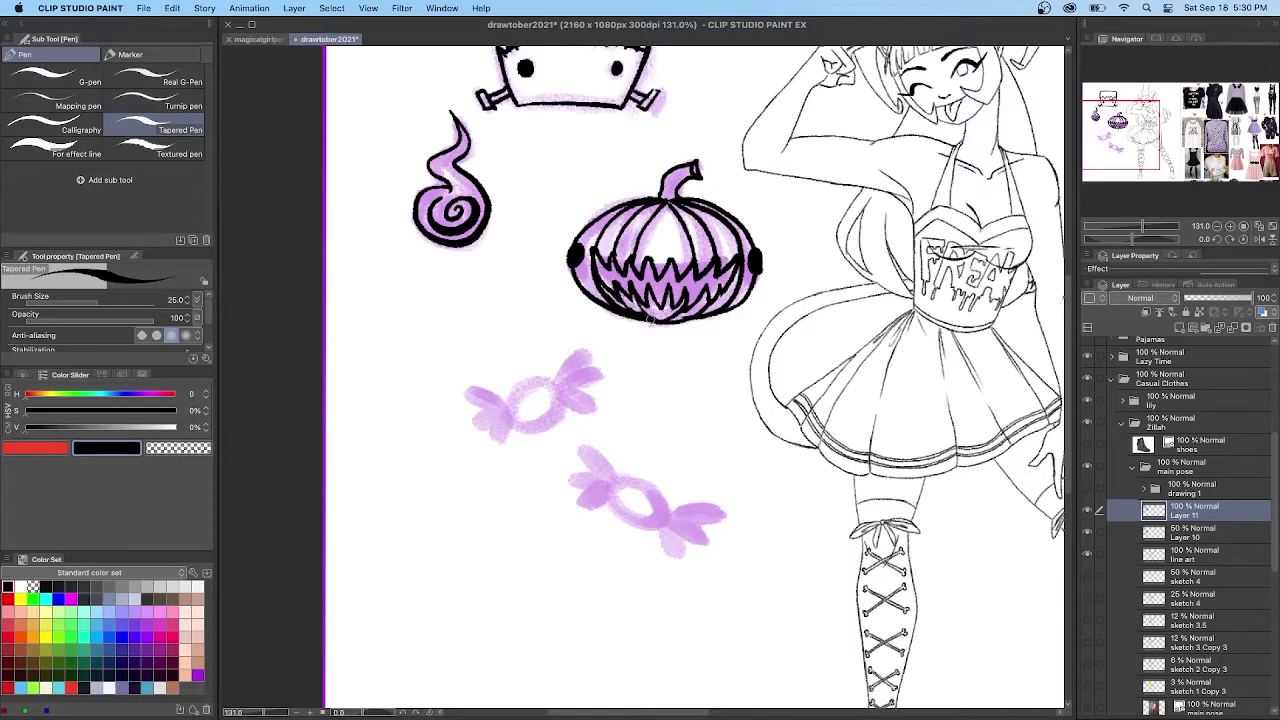
Ink the upper wrapped candy with its oval centre and fanned wrapper ends
{"action": "mouse_move", "coordinate": [552, 384]}
{"action": "left_mouse_down"}
{"action": "mouse_move", "coordinate": [598, 370]}
{"action": "mouse_move", "coordinate": [560, 400]}
{"action": "mouse_move", "coordinate": [588, 414]}
{"action": "mouse_move", "coordinate": [470, 419]}
{"action": "mouse_move", "coordinate": [507, 405]}
{"action": "left_mouse_up"}
{"action": "left_click_drag", "start_coordinate": [505, 408], "coordinate": [482, 416]}
{"action": "left_click_drag", "start_coordinate": [555, 382], "coordinate": [509, 402]}
{"action": "mouse_move", "coordinate": [561, 402]}
{"action": "left_mouse_down"}
{"action": "mouse_move", "coordinate": [555, 419]}
{"action": "mouse_move", "coordinate": [510, 416]}
{"action": "left_mouse_up"}
Ink the lower wrapped candy with its oval centre, fanned wrapper ends and fold lines
{"action": "left_click_drag", "start_coordinate": [614, 478], "coordinate": [578, 444]}
{"action": "mouse_move", "coordinate": [578, 444]}
{"action": "left_mouse_down"}
{"action": "mouse_move", "coordinate": [573, 502]}
{"action": "mouse_move", "coordinate": [591, 467]}
{"action": "mouse_move", "coordinate": [716, 521]}
{"action": "mouse_move", "coordinate": [689, 551]}
{"action": "mouse_move", "coordinate": [660, 528]}
{"action": "left_mouse_up"}
{"action": "left_click_drag", "start_coordinate": [608, 500], "coordinate": [661, 530]}
{"action": "left_click_drag", "start_coordinate": [620, 477], "coordinate": [607, 494]}
{"action": "mouse_move", "coordinate": [662, 512]}
{"action": "left_mouse_down"}
{"action": "mouse_move", "coordinate": [658, 527]}
{"action": "mouse_move", "coordinate": [700, 516]}
{"action": "left_mouse_up"}
{"action": "mouse_move", "coordinate": [669, 523]}
{"action": "left_mouse_down"}
{"action": "mouse_move", "coordinate": [701, 532]}
{"action": "mouse_move", "coordinate": [683, 545]}
{"action": "left_mouse_up"}
{"action": "left_click_drag", "start_coordinate": [603, 481], "coordinate": [589, 461]}
Hide the motif sketch on Layer 10 and add a new layer between the line art and sketch 4
{"action": "scroll", "coordinate": [656, 466], "scroll_direction": "down", "scroll_amount": 5}
{"action": "left_click", "coordinate": [1087, 532]}
{"action": "scroll", "coordinate": [690, 400], "scroll_direction": "right", "scroll_amount": 1}
{"action": "scroll", "coordinate": [700, 400], "scroll_direction": "right", "scroll_amount": 2}
{"action": "left_click", "coordinate": [1220, 577]}
{"action": "left_click", "coordinate": [1180, 328]}
Paint a blue-grey backdrop behind the character and motifs with a Marker tool on the new layer
{"action": "left_click", "coordinate": [150, 55]}
{"action": "left_click", "coordinate": [109, 599]}
{"action": "mouse_move", "coordinate": [880, 637]}
{"action": "left_mouse_down"}
{"action": "mouse_move", "coordinate": [842, 425]}
{"action": "mouse_move", "coordinate": [855, 300]}
{"action": "mouse_move", "coordinate": [645, 218]}
{"action": "mouse_move", "coordinate": [615, 410]}
{"action": "mouse_move", "coordinate": [748, 487]}
{"action": "mouse_move", "coordinate": [850, 621]}
{"action": "left_mouse_up"}
{"action": "mouse_move", "coordinate": [600, 190]}
{"action": "left_mouse_down"}
{"action": "mouse_move", "coordinate": [435, 300]}
{"action": "mouse_move", "coordinate": [498, 318]}
{"action": "mouse_move", "coordinate": [620, 520]}
{"action": "left_mouse_up"}
With the black Tapered Pen at size 5 on the line art layer, ink ridges on the curled horn behind the raised hand
{"action": "left_click", "coordinate": [50, 54]}
{"action": "left_click", "coordinate": [155, 125]}
{"action": "type", "text": "5"}
{"action": "key", "text": "Return"}
{"action": "left_click", "coordinate": [8, 587]}
{"action": "left_click", "coordinate": [1195, 555]}
{"action": "scroll", "coordinate": [717, 229], "scroll_direction": "up", "scroll_amount": 6}
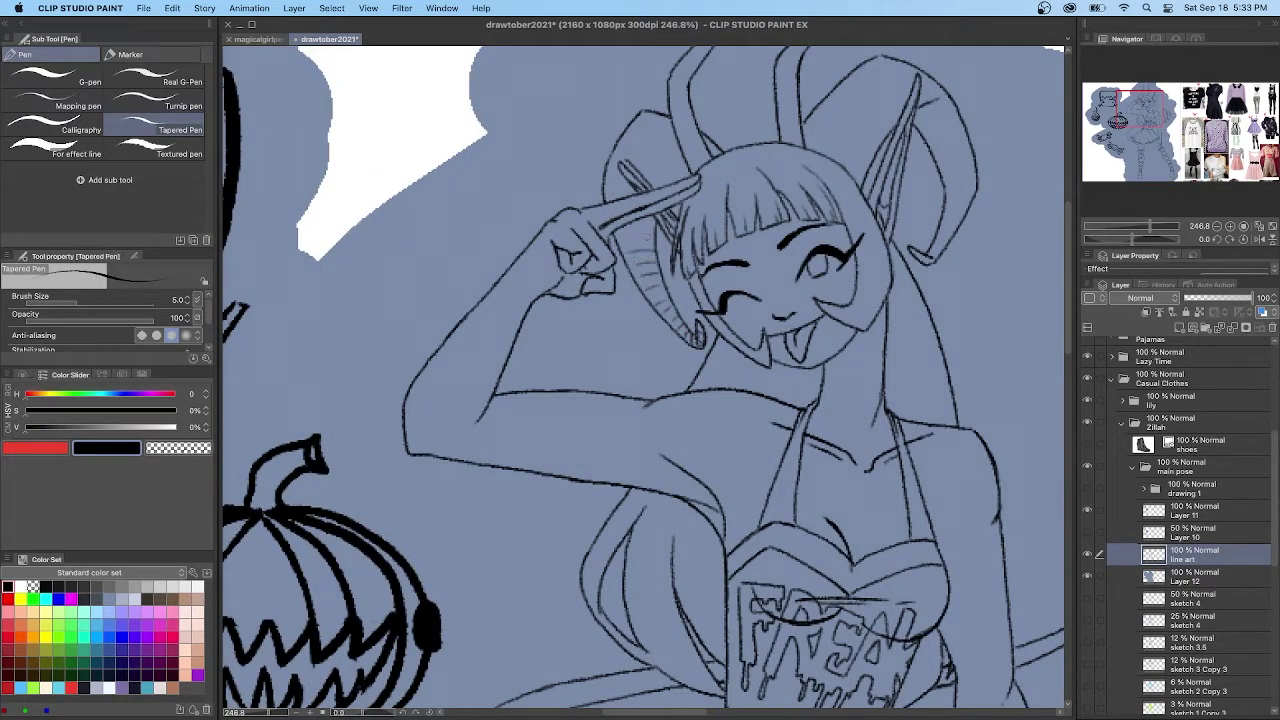
{"action": "left_click_drag", "start_coordinate": [620, 160], "coordinate": [652, 117]}
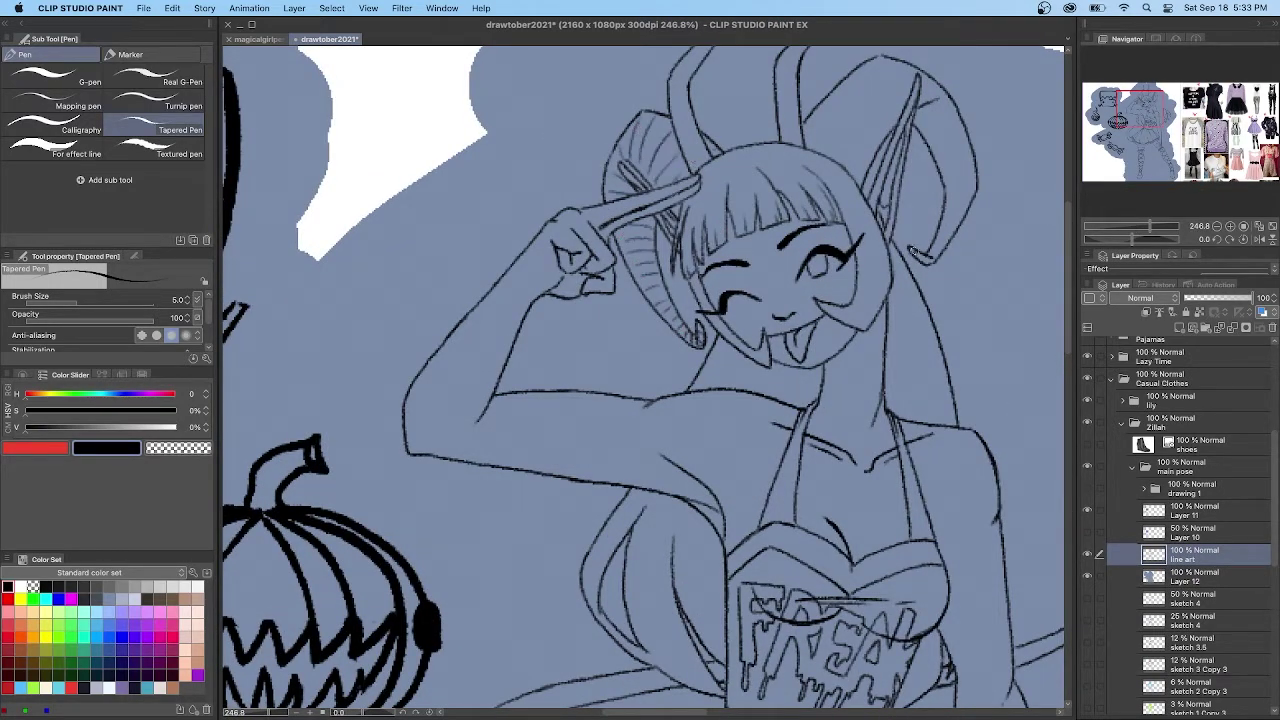
Ink curved ridge lines along the other curled horn, from its tip around to its base at the hair
{"action": "left_click_drag", "start_coordinate": [968, 145], "coordinate": [916, 115]}
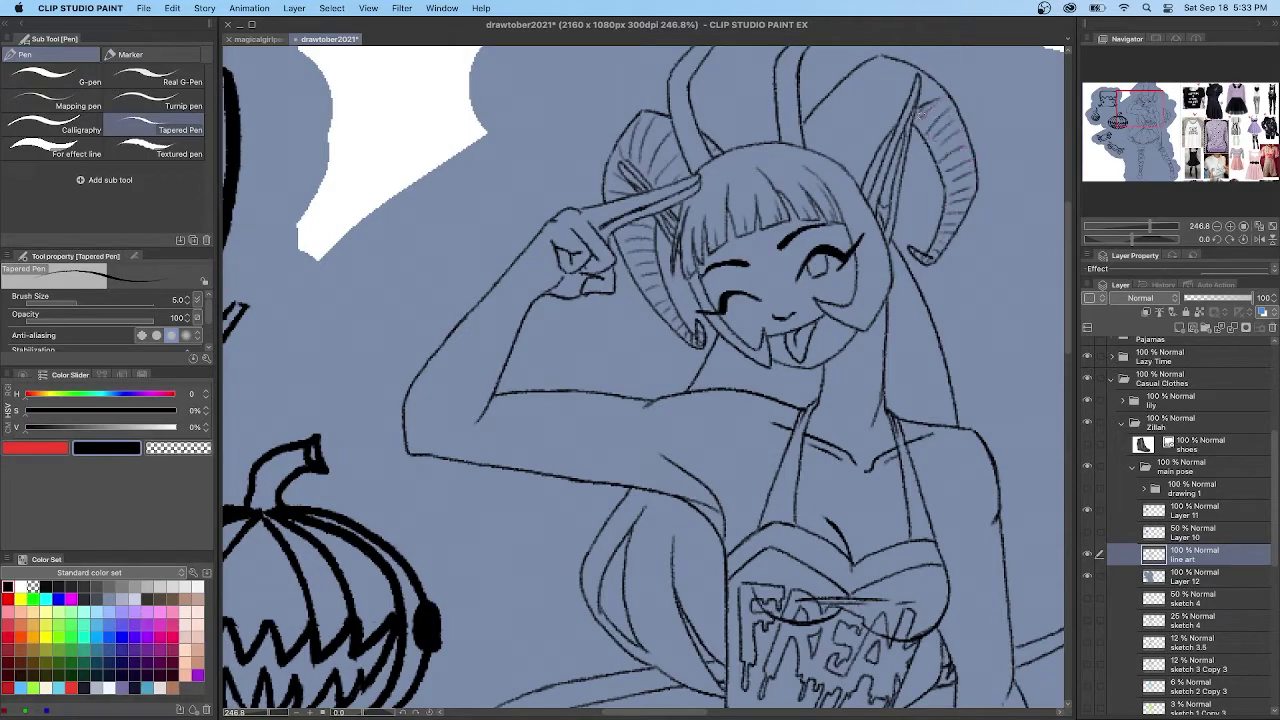
{"action": "left_click_drag", "start_coordinate": [858, 76], "coordinate": [900, 117]}
{"action": "mouse_move", "coordinate": [840, 93]}
{"action": "left_mouse_down"}
{"action": "mouse_move", "coordinate": [896, 129]}
{"action": "mouse_move", "coordinate": [882, 137]}
{"action": "left_mouse_up"}
{"action": "left_click_drag", "start_coordinate": [818, 126], "coordinate": [874, 152]}
{"action": "left_click_drag", "start_coordinate": [833, 157], "coordinate": [859, 165]}
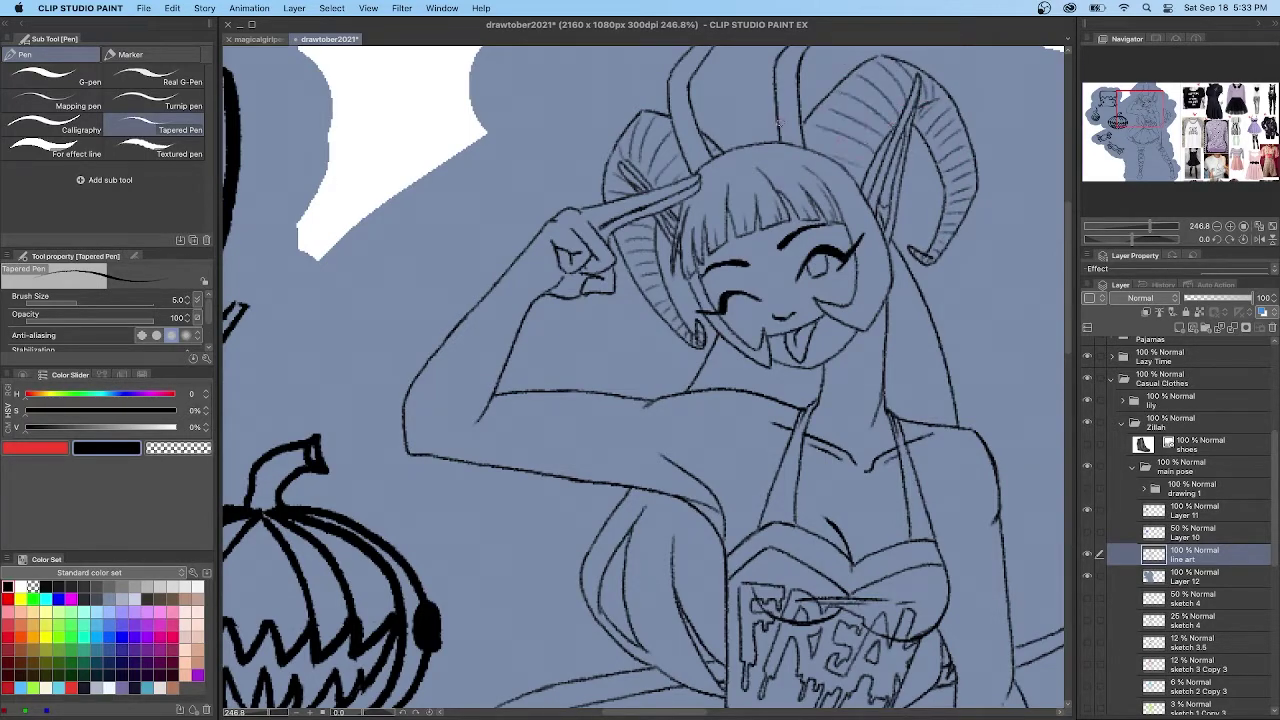
Ink short ridge lines along the two upright horns on top of the head
{"action": "scroll", "coordinate": [782, 123], "scroll_direction": "up", "scroll_amount": 3}
{"action": "left_click_drag", "start_coordinate": [703, 255], "coordinate": [682, 263]}
{"action": "left_click_drag", "start_coordinate": [690, 231], "coordinate": [667, 239]}
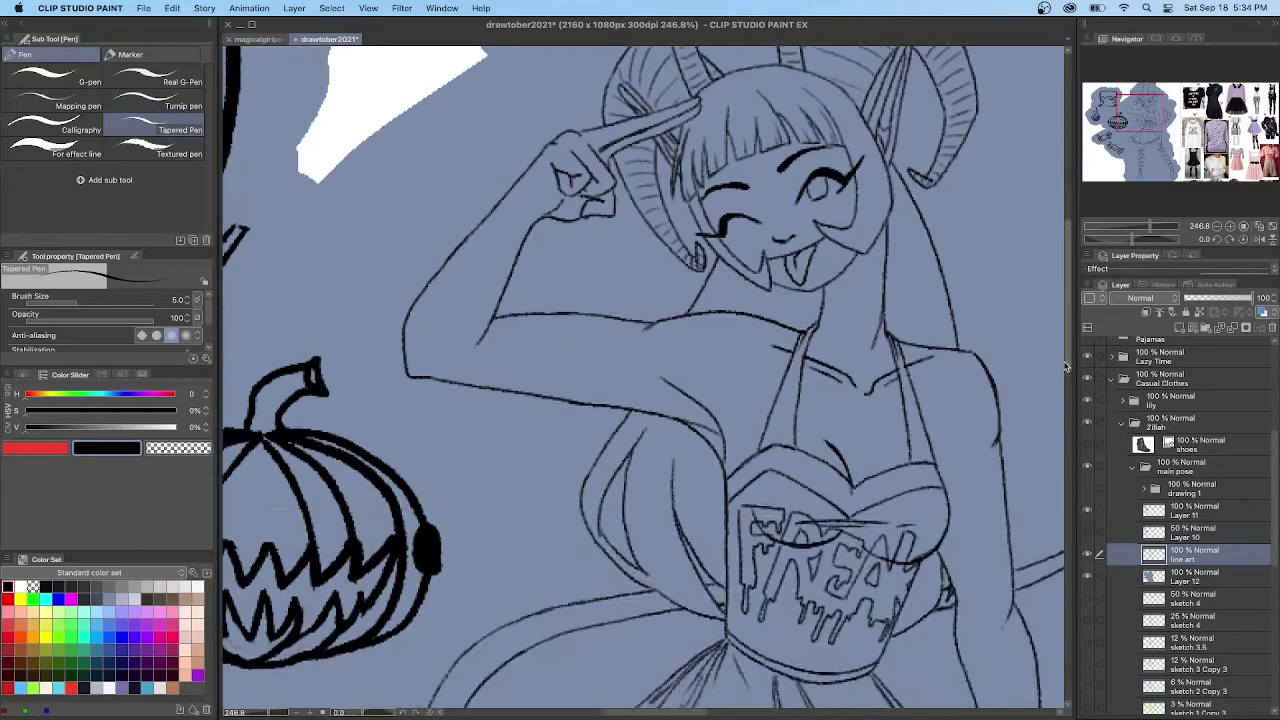
Paint both pointed ears red on a skin base layer below the line art, using the Fill-in-mono pen at size 10
{"action": "left_click", "coordinate": [175, 300]}
{"action": "type", "text": "10"}
{"action": "key", "text": "Return"}
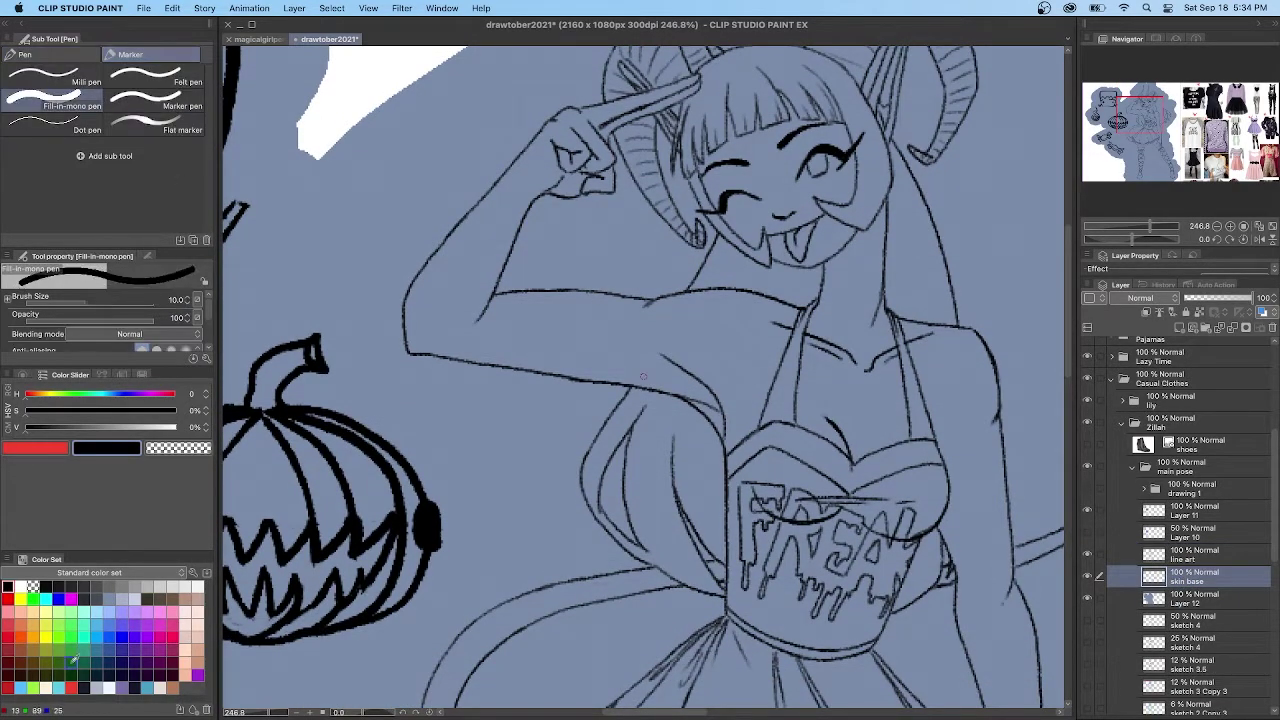
{"action": "left_click", "coordinate": [71, 688]}
{"action": "left_click_drag", "start_coordinate": [1069, 300], "coordinate": [1069, 268]}
{"action": "scroll", "coordinate": [920, 118], "scroll_direction": "up", "scroll_amount": 2}
{"action": "mouse_move", "coordinate": [918, 122]}
{"action": "left_mouse_down"}
{"action": "mouse_move", "coordinate": [880, 302]}
{"action": "mouse_move", "coordinate": [858, 272]}
{"action": "mouse_move", "coordinate": [906, 146]}
{"action": "left_mouse_up"}
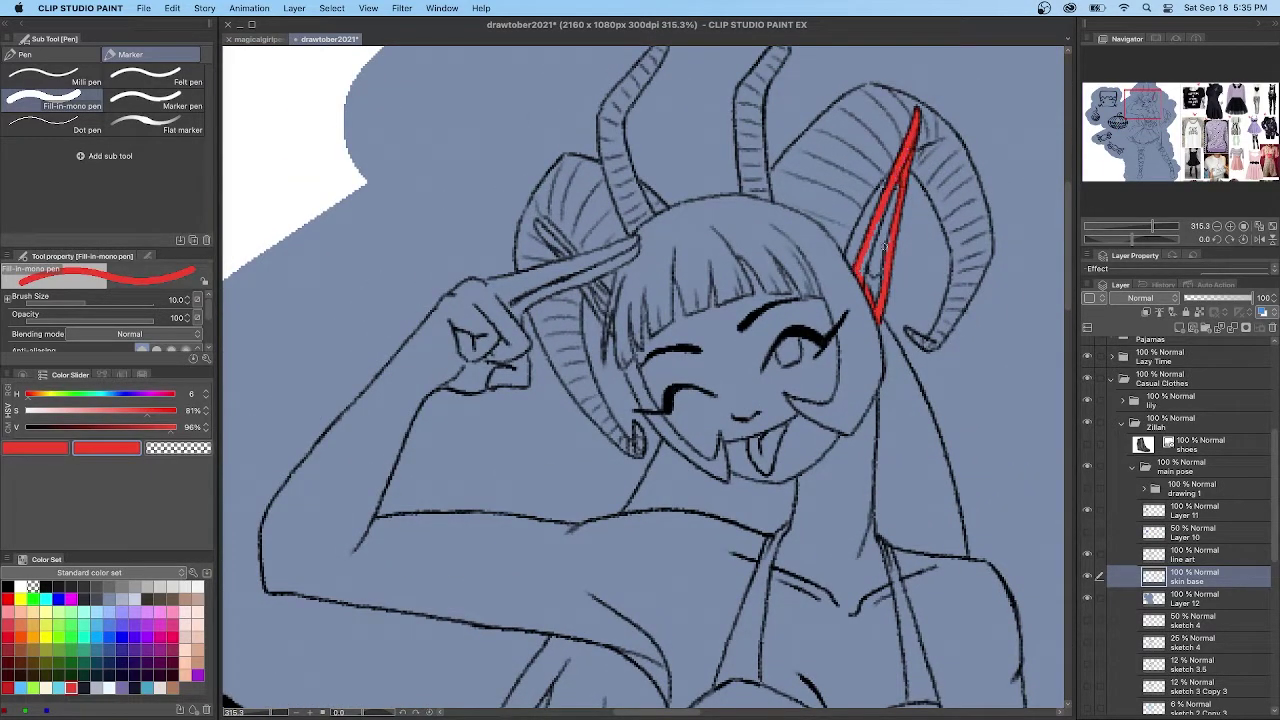
{"action": "left_click_drag", "start_coordinate": [884, 248], "coordinate": [878, 254]}
{"action": "left_click_drag", "start_coordinate": [567, 254], "coordinate": [555, 246]}
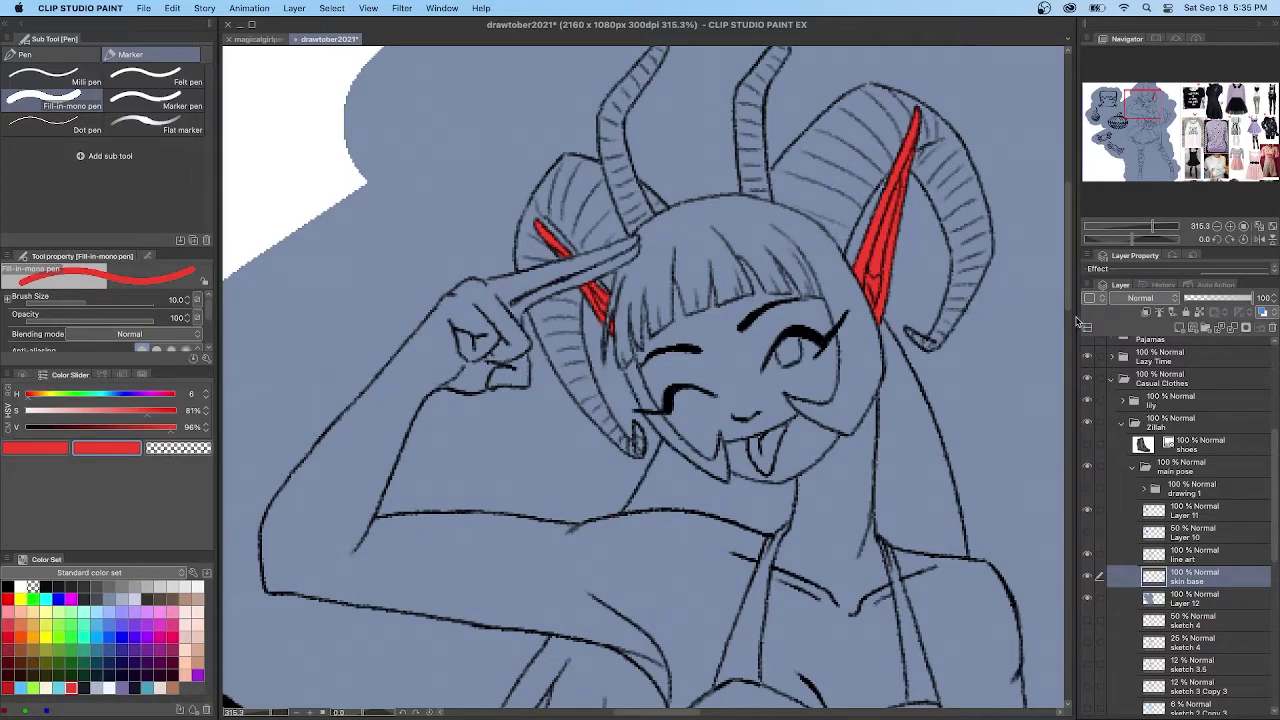
Outline the raised hand and its pointing finger in red on the skin base layer
{"action": "scroll", "coordinate": [640, 300], "scroll_direction": "down", "scroll_amount": 5}
{"action": "left_click_drag", "start_coordinate": [638, 122], "coordinate": [519, 187]}
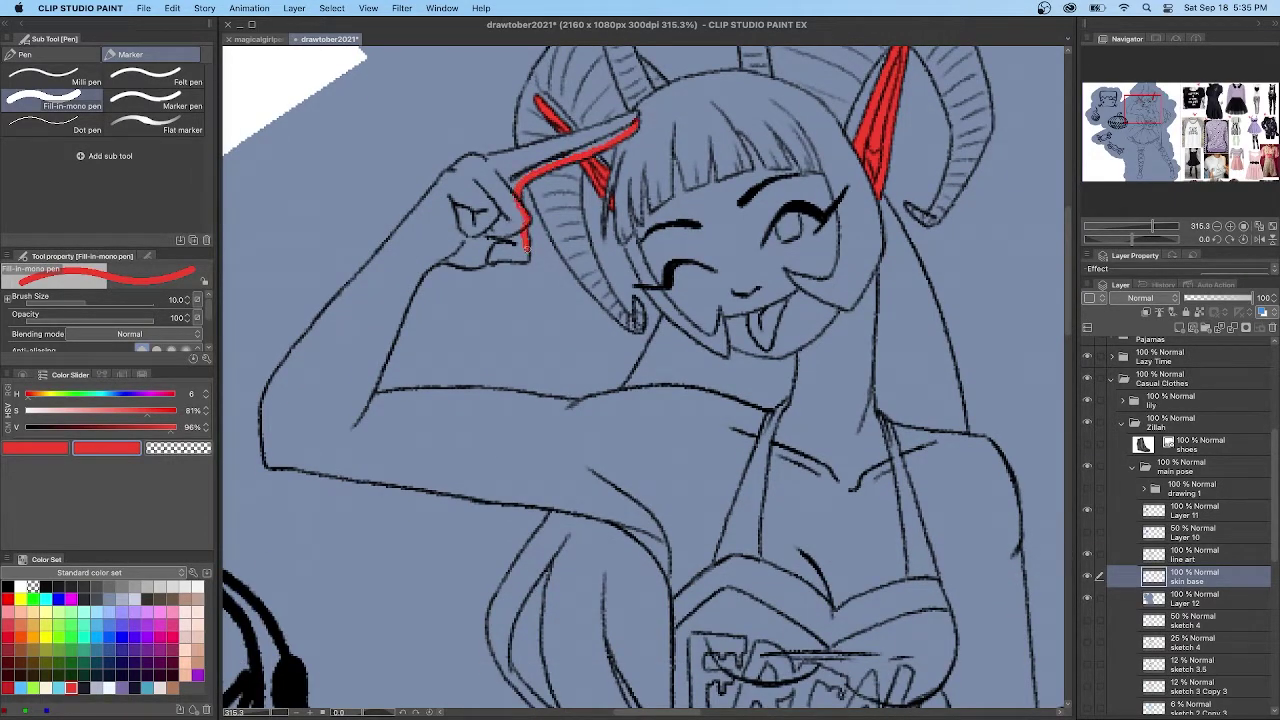
{"action": "left_click_drag", "start_coordinate": [636, 116], "coordinate": [454, 166]}
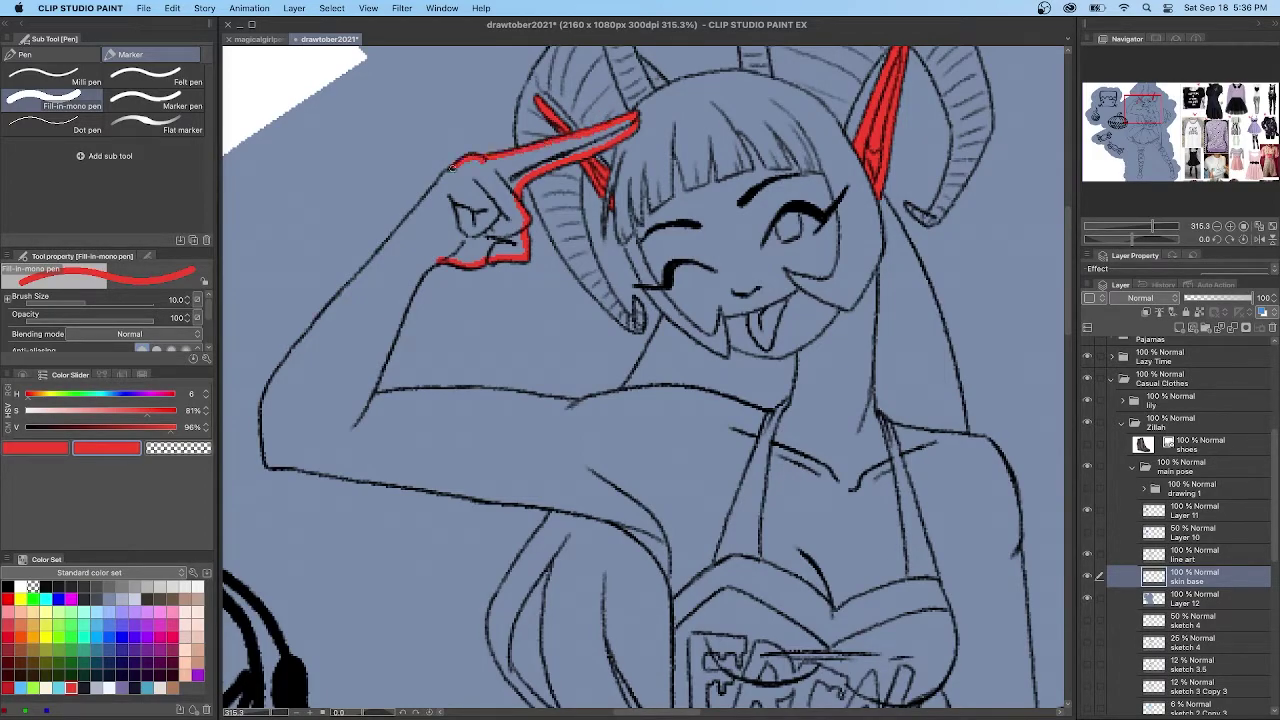
Outline the face in red along the fringe, cheeks and chin, and fill it with red
{"action": "left_click_drag", "start_coordinate": [798, 173], "coordinate": [784, 145]}
{"action": "mouse_move", "coordinate": [828, 196]}
{"action": "left_mouse_down"}
{"action": "mouse_move", "coordinate": [826, 273]}
{"action": "mouse_move", "coordinate": [782, 272]}
{"action": "left_mouse_up"}
{"action": "mouse_move", "coordinate": [742, 136]}
{"action": "left_mouse_down"}
{"action": "mouse_move", "coordinate": [762, 174]}
{"action": "mouse_move", "coordinate": [711, 172]}
{"action": "mouse_move", "coordinate": [652, 218]}
{"action": "mouse_move", "coordinate": [644, 178]}
{"action": "mouse_move", "coordinate": [636, 230]}
{"action": "mouse_move", "coordinate": [654, 275]}
{"action": "mouse_move", "coordinate": [736, 346]}
{"action": "left_mouse_up"}
{"action": "mouse_move", "coordinate": [782, 272]}
{"action": "left_mouse_down"}
{"action": "mouse_move", "coordinate": [835, 310]}
{"action": "mouse_move", "coordinate": [817, 330]}
{"action": "mouse_move", "coordinate": [737, 343]}
{"action": "left_mouse_up"}
{"action": "key", "text": "g"}
{"action": "left_click", "coordinate": [733, 213]}
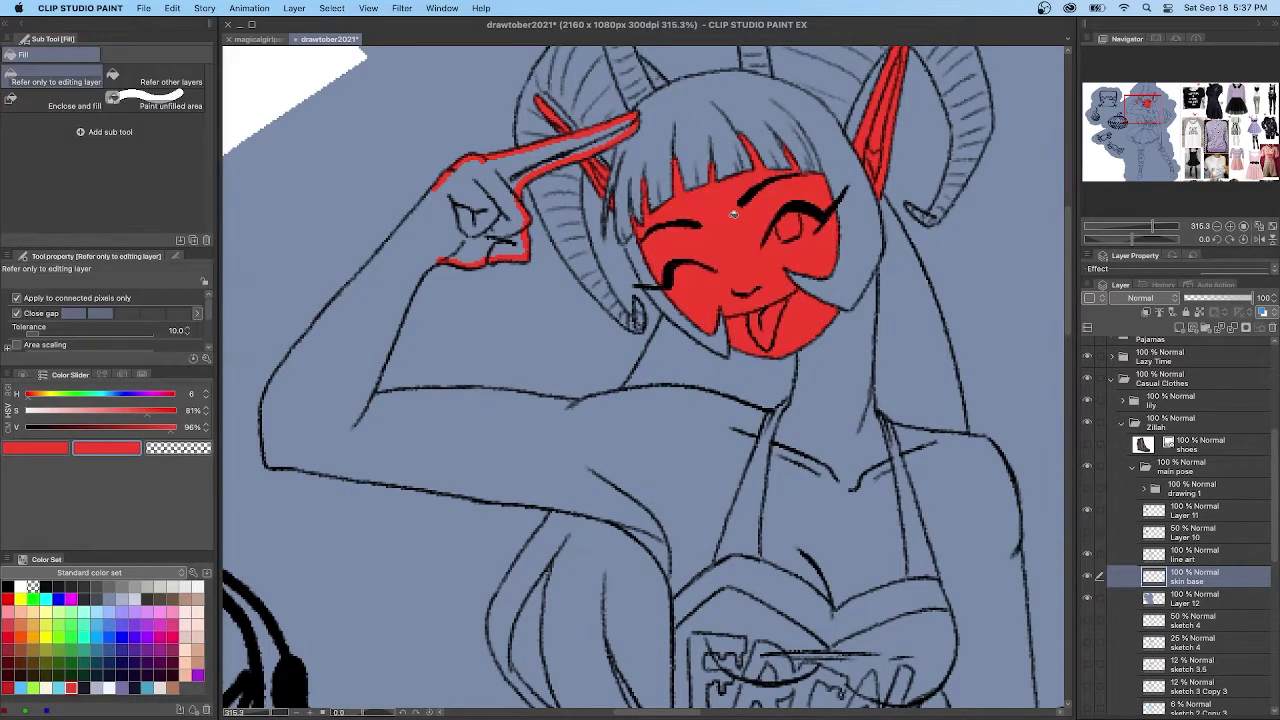
Outline the raised arm and shoulder in red up to the halter strap, and fill the arm and hand with red
{"action": "key", "text": "p"}
{"action": "scroll", "coordinate": [600, 250], "scroll_direction": "down", "scroll_amount": 3}
{"action": "mouse_move", "coordinate": [428, 104]}
{"action": "left_mouse_down"}
{"action": "mouse_move", "coordinate": [357, 160]}
{"action": "mouse_move", "coordinate": [282, 282]}
{"action": "mouse_move", "coordinate": [268, 376]}
{"action": "left_mouse_up"}
{"action": "left_click_drag", "start_coordinate": [438, 168], "coordinate": [360, 322]}
{"action": "mouse_move", "coordinate": [675, 503]}
{"action": "left_mouse_down"}
{"action": "mouse_move", "coordinate": [639, 446]}
{"action": "mouse_move", "coordinate": [546, 416]}
{"action": "mouse_move", "coordinate": [281, 375]}
{"action": "left_mouse_up"}
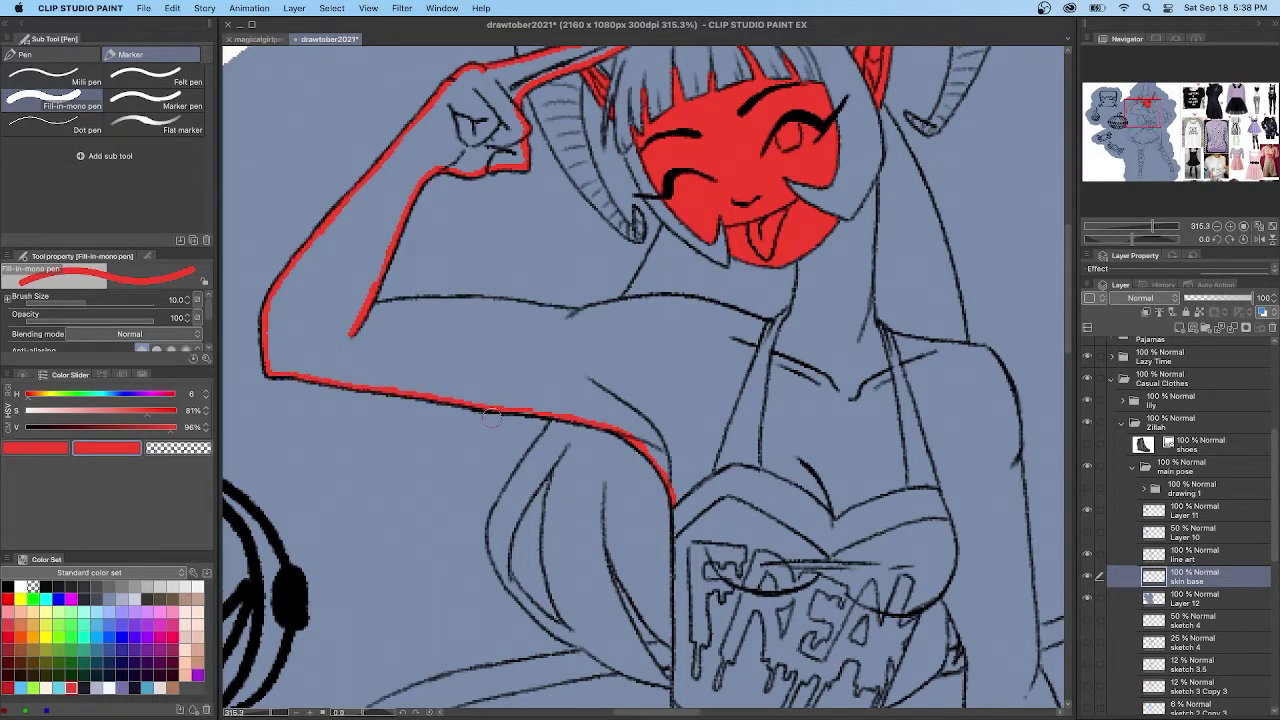
{"action": "mouse_move", "coordinate": [766, 320]}
{"action": "left_mouse_down"}
{"action": "mouse_move", "coordinate": [708, 470]}
{"action": "mouse_move", "coordinate": [715, 305]}
{"action": "mouse_move", "coordinate": [662, 296]}
{"action": "mouse_move", "coordinate": [588, 311]}
{"action": "left_mouse_up"}
{"action": "left_click_drag", "start_coordinate": [370, 304], "coordinate": [590, 309]}
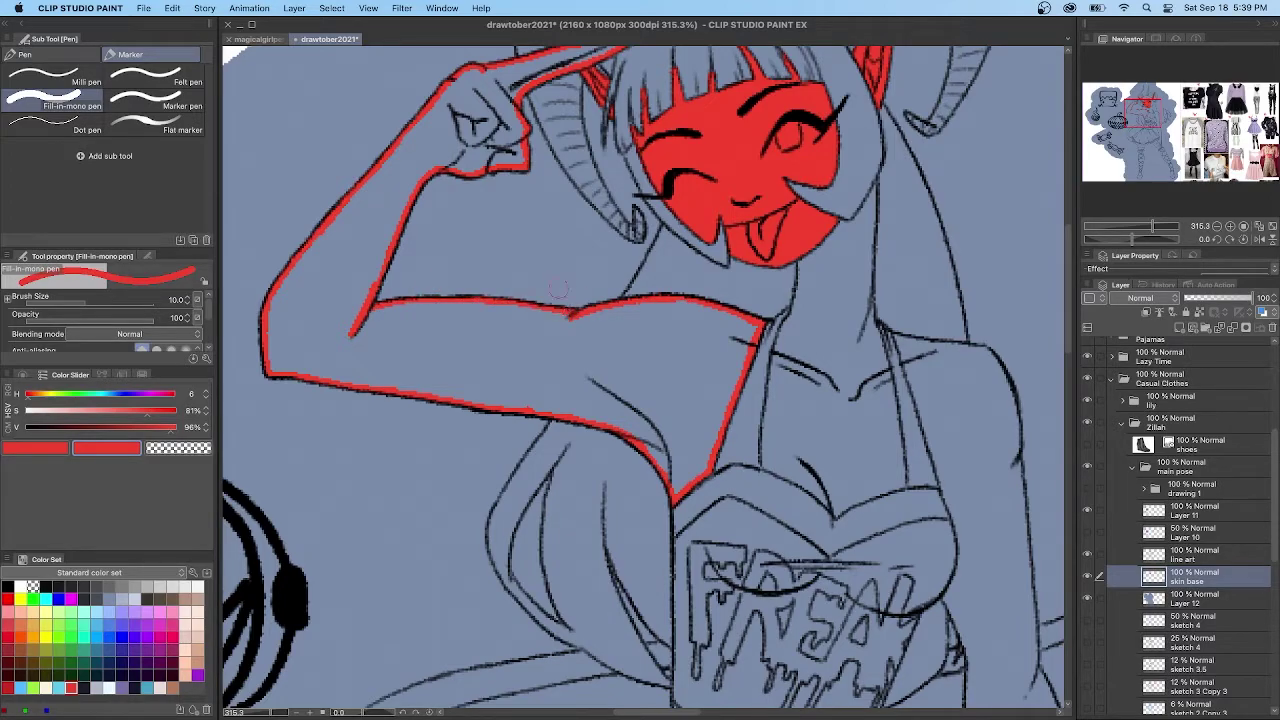
{"action": "key", "text": "g"}
{"action": "left_click", "coordinate": [523, 352]}
Outline the neck and chest in red between the halter straps and along the neckline, and fill them with red
{"action": "key", "text": "p"}
{"action": "left_click_drag", "start_coordinate": [877, 185], "coordinate": [872, 325]}
{"action": "mouse_move", "coordinate": [873, 190]}
{"action": "left_mouse_down"}
{"action": "mouse_move", "coordinate": [782, 263]}
{"action": "mouse_move", "coordinate": [797, 290]}
{"action": "mouse_move", "coordinate": [769, 386]}
{"action": "left_mouse_up"}
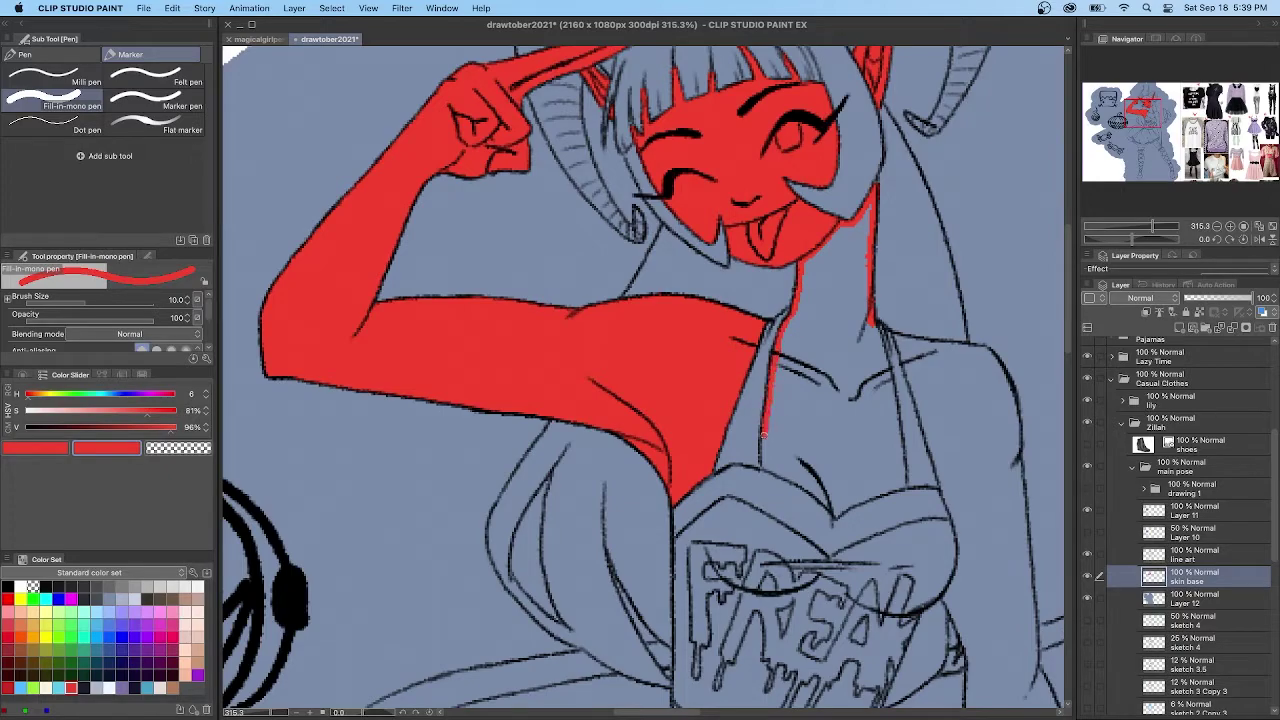
{"action": "left_click_drag", "start_coordinate": [881, 355], "coordinate": [906, 480]}
{"action": "scroll", "coordinate": [906, 480], "scroll_direction": "down", "scroll_amount": 5}
{"action": "mouse_move", "coordinate": [904, 292]}
{"action": "left_mouse_down"}
{"action": "mouse_move", "coordinate": [836, 322]}
{"action": "mouse_move", "coordinate": [770, 276]}
{"action": "left_mouse_up"}
{"action": "key", "text": "g"}
{"action": "left_click", "coordinate": [843, 234]}
{"action": "key", "text": "p"}
{"action": "left_click_drag", "start_coordinate": [860, 220], "coordinate": [708, 159]}
Outline the lowered arm in red from the halter strap and shoulder down past the elbow
{"action": "mouse_move", "coordinate": [745, 83]}
{"action": "left_mouse_down"}
{"action": "mouse_move", "coordinate": [792, 238]}
{"action": "mouse_move", "coordinate": [796, 350]}
{"action": "left_mouse_up"}
{"action": "mouse_move", "coordinate": [748, 82]}
{"action": "left_mouse_down"}
{"action": "mouse_move", "coordinate": [834, 96]}
{"action": "mouse_move", "coordinate": [858, 143]}
{"action": "mouse_move", "coordinate": [881, 405]}
{"action": "mouse_move", "coordinate": [870, 440]}
{"action": "left_mouse_up"}
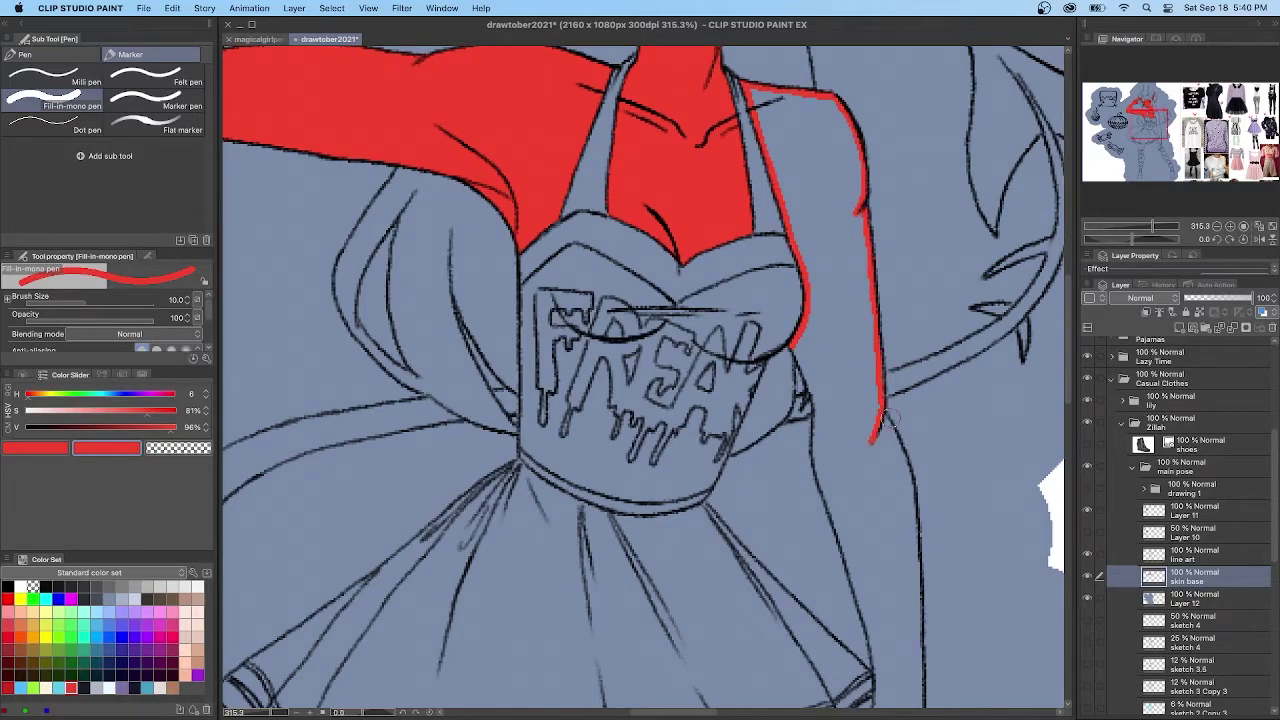
{"action": "left_click_drag", "start_coordinate": [794, 349], "coordinate": [814, 408]}
{"action": "left_click", "coordinate": [1069, 422]}
{"action": "left_click_drag", "start_coordinate": [814, 251], "coordinate": [841, 382]}
{"action": "left_click_drag", "start_coordinate": [887, 261], "coordinate": [916, 372]}
Outline the lowered forearm and hand in red against the skirt, and fill the whole arm with red
{"action": "scroll", "coordinate": [1070, 365], "scroll_direction": "down", "scroll_amount": 3}
{"action": "left_click_drag", "start_coordinate": [916, 197], "coordinate": [930, 528]}
{"action": "mouse_move", "coordinate": [840, 207]}
{"action": "left_mouse_down"}
{"action": "mouse_move", "coordinate": [877, 318]}
{"action": "mouse_move", "coordinate": [872, 405]}
{"action": "mouse_move", "coordinate": [820, 478]}
{"action": "mouse_move", "coordinate": [840, 470]}
{"action": "mouse_move", "coordinate": [860, 540]}
{"action": "mouse_move", "coordinate": [876, 520]}
{"action": "mouse_move", "coordinate": [872, 470]}
{"action": "mouse_move", "coordinate": [900, 540]}
{"action": "mouse_move", "coordinate": [956, 307]}
{"action": "mouse_move", "coordinate": [859, 313]}
{"action": "mouse_move", "coordinate": [790, 364]}
{"action": "left_mouse_up"}
{"action": "key", "text": "g"}
{"action": "key", "text": "g"}
{"action": "left_click", "coordinate": [886, 436]}
{"action": "key", "text": "p"}
Outline the bare thigh beside the lowered hand in red from skirt hem to stocking, and fill it
{"action": "left_click_drag", "start_coordinate": [932, 416], "coordinate": [884, 466]}
{"action": "left_click_drag", "start_coordinate": [792, 364], "coordinate": [886, 468]}
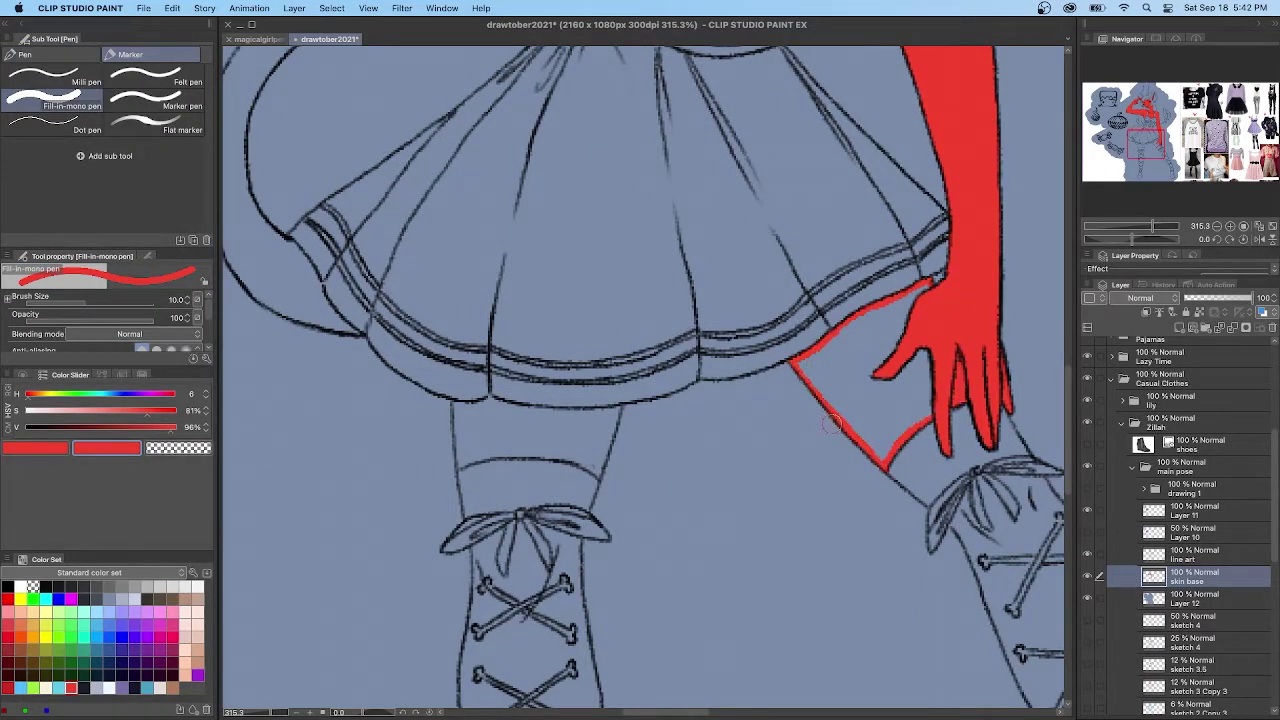
{"action": "key", "text": "g"}
{"action": "left_click", "coordinate": [846, 371]}
{"action": "key", "text": "p"}
Outline the other bare thigh in red between the skirt hem and the stocking, and fill it
{"action": "mouse_move", "coordinate": [655, 425]}
{"action": "left_mouse_down"}
{"action": "mouse_move", "coordinate": [838, 268]}
{"action": "mouse_move", "coordinate": [783, 321]}
{"action": "left_mouse_up"}
{"action": "mouse_move", "coordinate": [800, 256]}
{"action": "left_mouse_down"}
{"action": "mouse_move", "coordinate": [637, 248]}
{"action": "mouse_move", "coordinate": [643, 313]}
{"action": "left_mouse_up"}
{"action": "mouse_move", "coordinate": [784, 318]}
{"action": "left_mouse_down"}
{"action": "mouse_move", "coordinate": [677, 303]}
{"action": "mouse_move", "coordinate": [644, 314]}
{"action": "left_mouse_up"}
{"action": "key", "text": "g"}
{"action": "left_click", "coordinate": [694, 272]}
{"action": "key", "text": "p"}
{"action": "scroll", "coordinate": [689, 264], "scroll_direction": "down", "scroll_amount": 5}
{"action": "scroll", "coordinate": [689, 264], "scroll_direction": "up", "scroll_amount": 5}
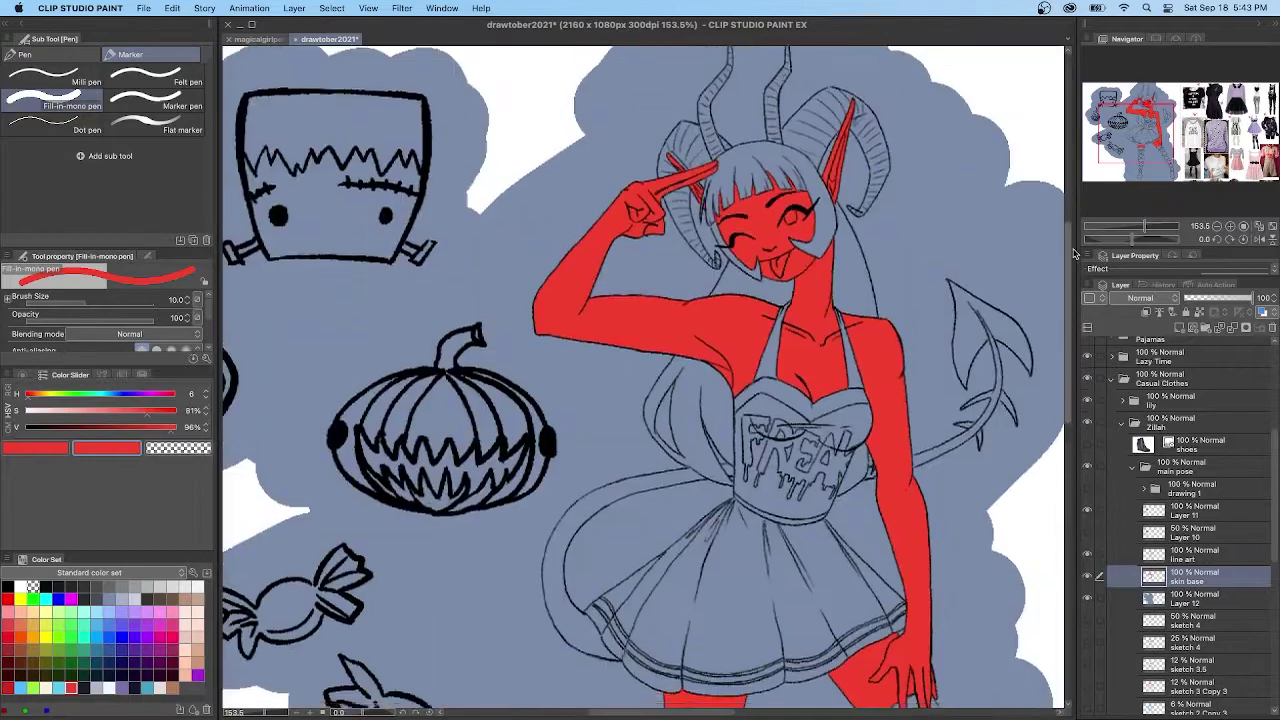
Add a layer above the skin base and name it "eyes and tongue base"
{"action": "left_click", "coordinate": [1179, 327]}
{"action": "double_click", "coordinate": [1182, 580]}
{"action": "type", "text": "eyes and tongue base"}
{"action": "key", "text": "Return"}
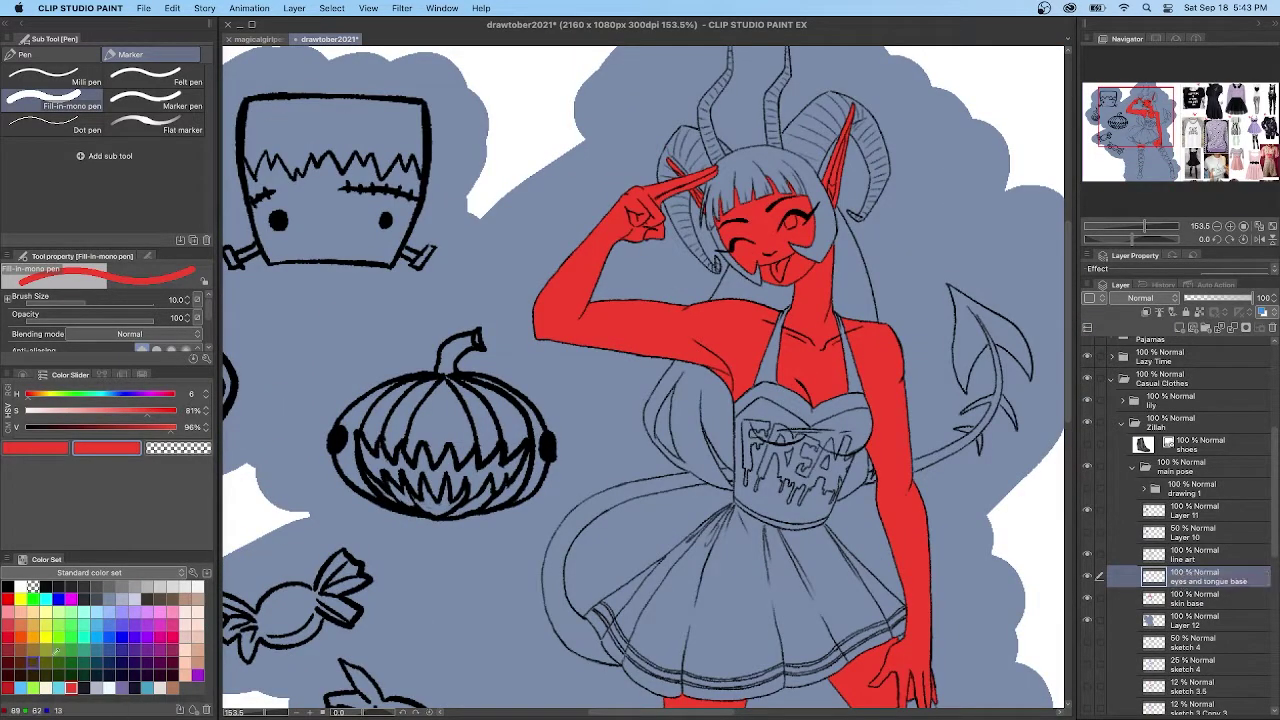
Paint the open eye white with a dark red iris, and colour the tongue pink
{"action": "left_click", "coordinate": [109, 688]}
{"action": "scroll", "coordinate": [788, 243], "scroll_direction": "up", "scroll_amount": 5}
{"action": "mouse_move", "coordinate": [829, 189]}
{"action": "left_mouse_down"}
{"action": "mouse_move", "coordinate": [770, 217]}
{"action": "mouse_move", "coordinate": [822, 180]}
{"action": "mouse_move", "coordinate": [798, 196]}
{"action": "mouse_move", "coordinate": [820, 200]}
{"action": "mouse_move", "coordinate": [795, 198]}
{"action": "left_mouse_up"}
{"action": "left_click", "coordinate": [8, 663]}
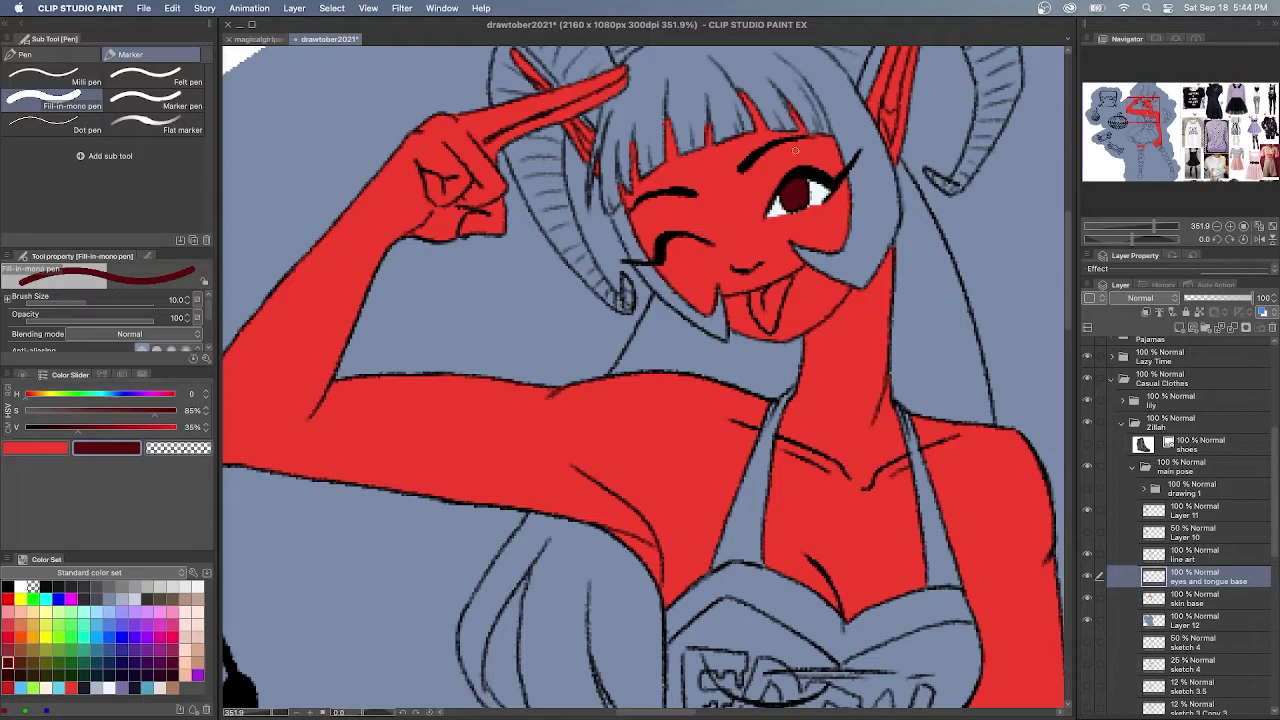
{"action": "left_click", "coordinate": [8, 612]}
{"action": "mouse_move", "coordinate": [783, 288]}
{"action": "left_mouse_down"}
{"action": "mouse_move", "coordinate": [755, 298]}
{"action": "mouse_move", "coordinate": [762, 314]}
{"action": "left_mouse_up"}
Hide the skin base layer and add a layer named "horns base" above the eyes and tongue base
{"action": "left_click_drag", "start_coordinate": [1067, 300], "coordinate": [1067, 252]}
{"action": "left_click", "coordinate": [1234, 603]}
{"action": "left_click", "coordinate": [1087, 598]}
{"action": "left_click", "coordinate": [1238, 570]}
{"action": "left_click", "coordinate": [1180, 328]}
{"action": "double_click", "coordinate": [1190, 581]}
{"action": "type", "text": "horns base"}
{"action": "key", "text": "Return"}
Outline the curled horn behind the pointing hand in red and fill its upper and lower parts
{"action": "left_click", "coordinate": [72, 688]}
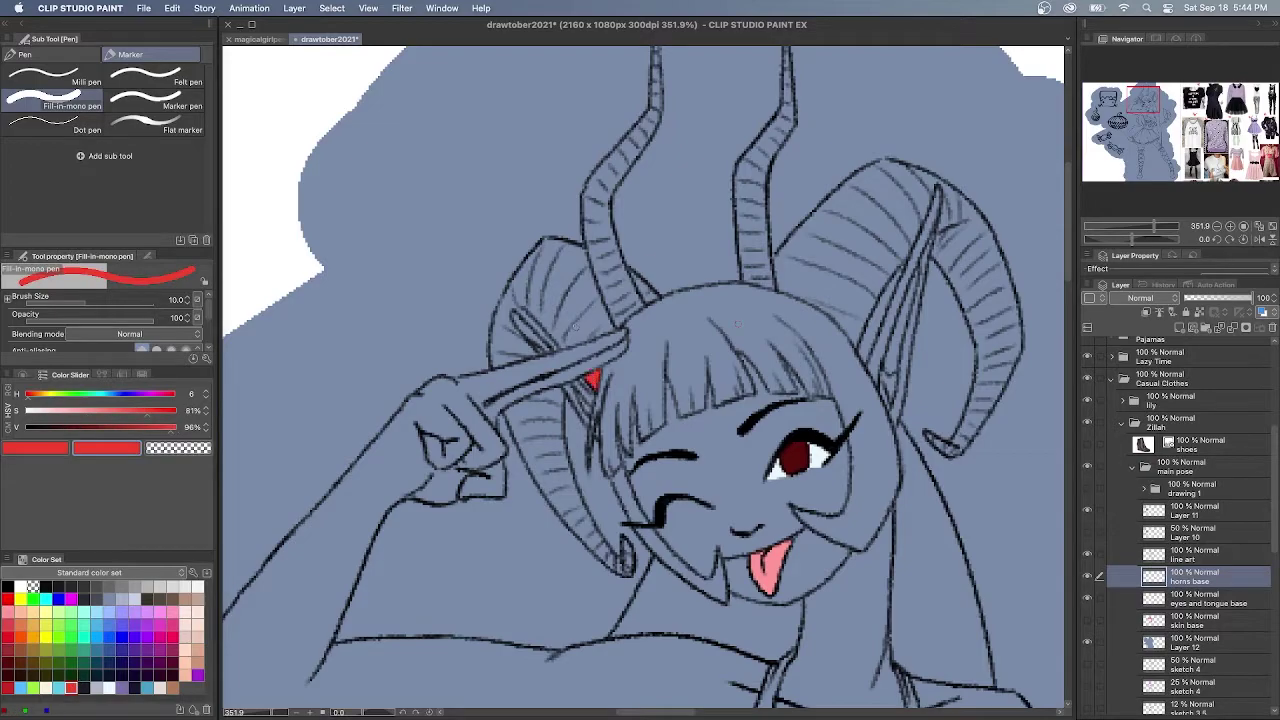
{"action": "mouse_move", "coordinate": [558, 345]}
{"action": "left_mouse_down"}
{"action": "mouse_move", "coordinate": [604, 305]}
{"action": "mouse_move", "coordinate": [540, 240]}
{"action": "mouse_move", "coordinate": [492, 330]}
{"action": "mouse_move", "coordinate": [512, 326]}
{"action": "mouse_move", "coordinate": [520, 345]}
{"action": "left_mouse_up"}
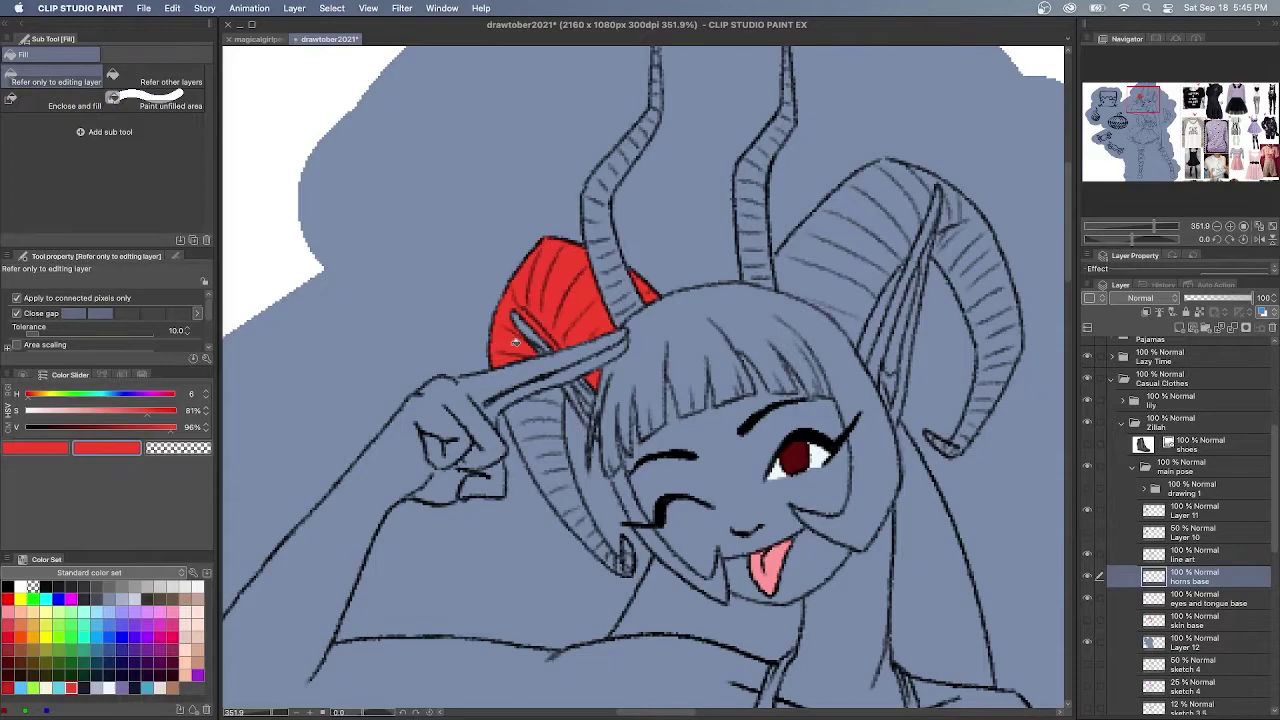
{"action": "scroll", "coordinate": [515, 340], "scroll_direction": "down", "scroll_amount": 3}
{"action": "mouse_move", "coordinate": [560, 248]}
{"action": "left_mouse_down"}
{"action": "mouse_move", "coordinate": [512, 288]}
{"action": "mouse_move", "coordinate": [552, 368]}
{"action": "mouse_move", "coordinate": [612, 424]}
{"action": "mouse_move", "coordinate": [628, 402]}
{"action": "mouse_move", "coordinate": [562, 312]}
{"action": "mouse_move", "coordinate": [620, 416]}
{"action": "left_mouse_up"}
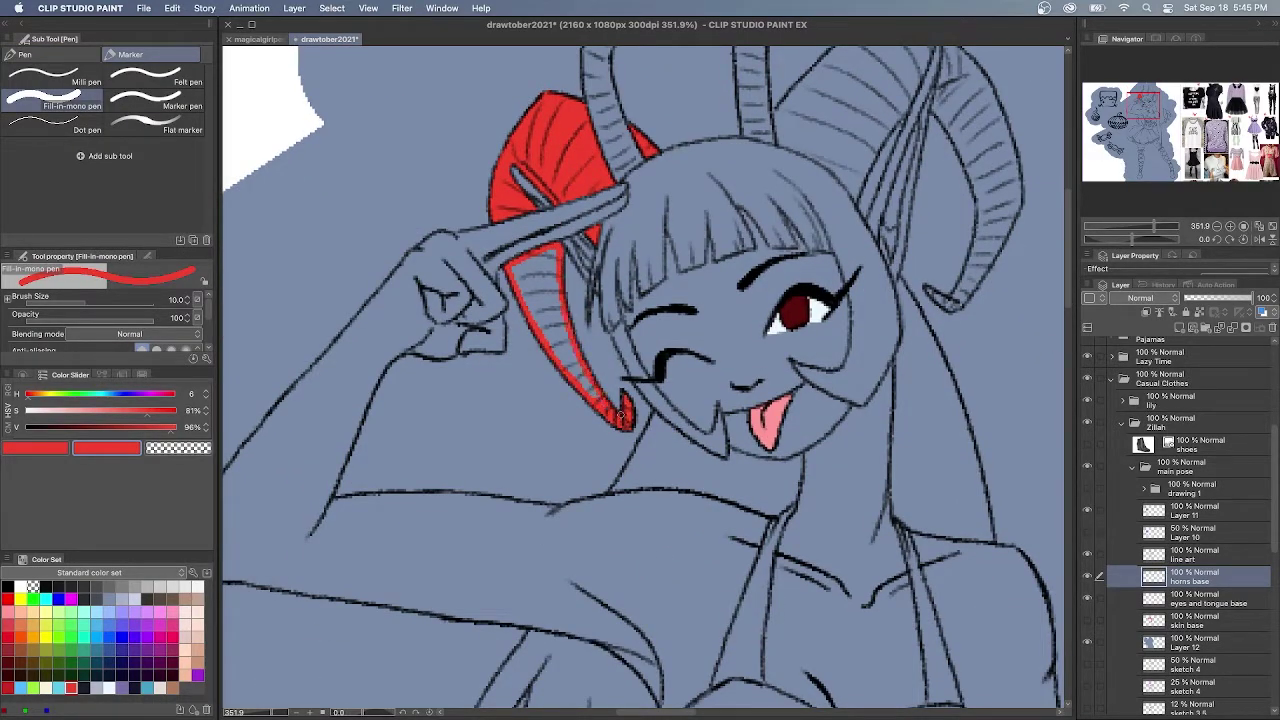
{"action": "key", "text": "g"}
{"action": "left_click", "coordinate": [544, 303]}
{"action": "key", "text": "p"}
Paint the two thin upright horns and the other large curled horn red
{"action": "scroll", "coordinate": [560, 300], "scroll_direction": "up", "scroll_amount": 4}
{"action": "mouse_move", "coordinate": [654, 92]}
{"action": "left_mouse_down"}
{"action": "mouse_move", "coordinate": [657, 178]}
{"action": "mouse_move", "coordinate": [652, 90]}
{"action": "mouse_move", "coordinate": [634, 218]}
{"action": "mouse_move", "coordinate": [606, 280]}
{"action": "mouse_move", "coordinate": [628, 390]}
{"action": "mouse_move", "coordinate": [610, 218]}
{"action": "mouse_move", "coordinate": [588, 310]}
{"action": "mouse_move", "coordinate": [623, 196]}
{"action": "left_mouse_up"}
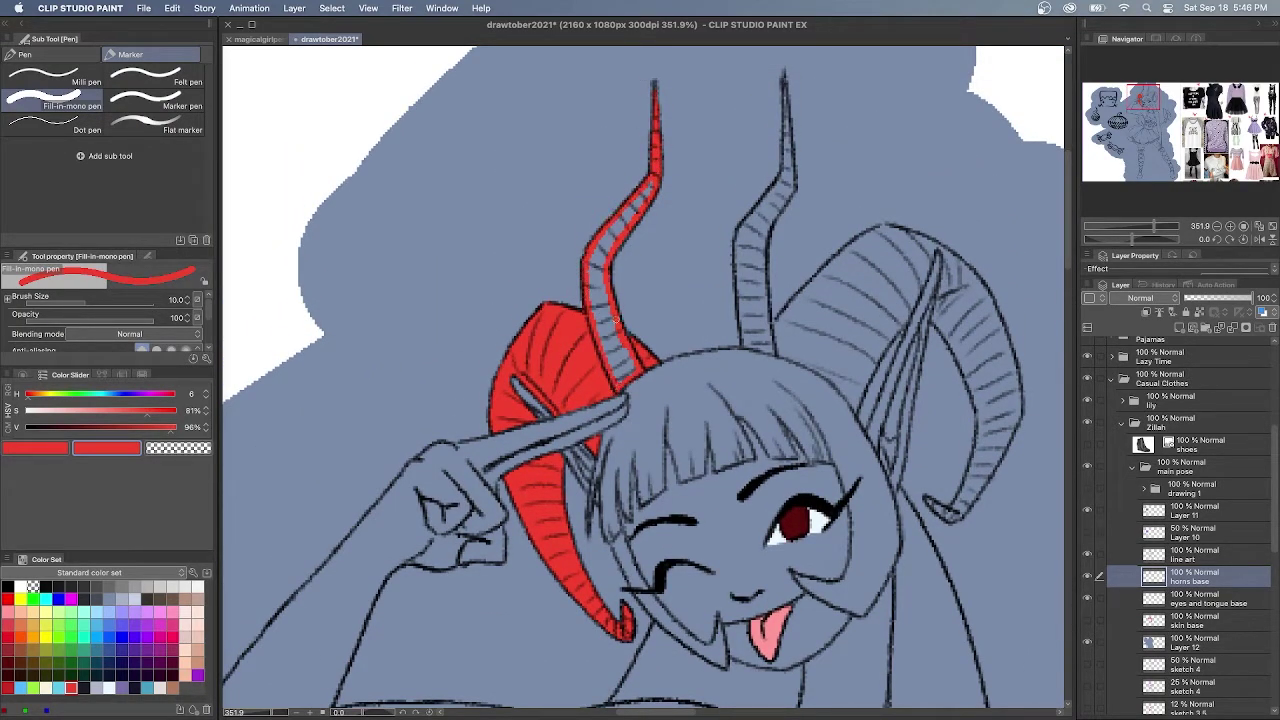
{"action": "left_click_drag", "start_coordinate": [586, 257], "coordinate": [588, 260]}
{"action": "mouse_move", "coordinate": [783, 86]}
{"action": "left_mouse_down"}
{"action": "mouse_move", "coordinate": [767, 350]}
{"action": "mouse_move", "coordinate": [737, 236]}
{"action": "left_mouse_up"}
{"action": "mouse_move", "coordinate": [934, 254]}
{"action": "left_mouse_down"}
{"action": "mouse_move", "coordinate": [855, 410]}
{"action": "mouse_move", "coordinate": [772, 324]}
{"action": "mouse_move", "coordinate": [830, 262]}
{"action": "mouse_move", "coordinate": [900, 230]}
{"action": "mouse_move", "coordinate": [982, 282]}
{"action": "mouse_move", "coordinate": [955, 345]}
{"action": "mouse_move", "coordinate": [1020, 390]}
{"action": "mouse_move", "coordinate": [1018, 432]}
{"action": "mouse_move", "coordinate": [955, 520]}
{"action": "left_mouse_up"}
{"action": "mouse_move", "coordinate": [980, 415]}
{"action": "left_mouse_down"}
{"action": "mouse_move", "coordinate": [958, 505]}
{"action": "mouse_move", "coordinate": [977, 412]}
{"action": "left_mouse_up"}
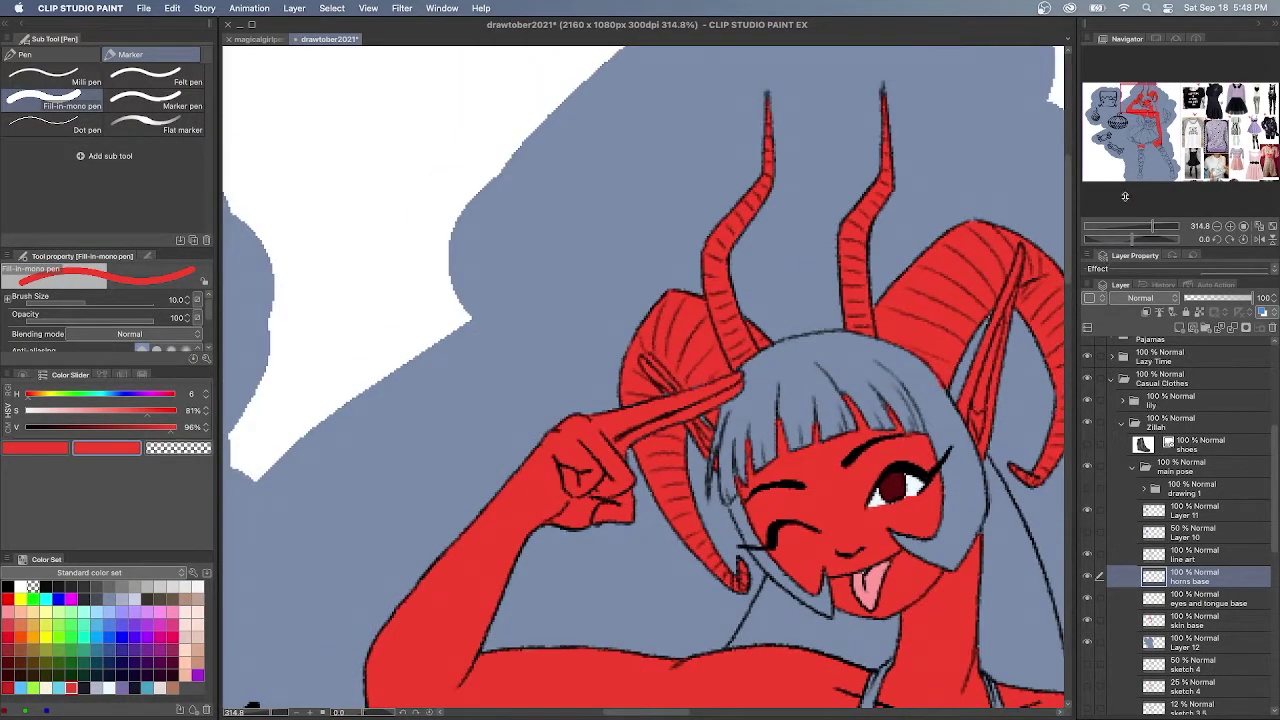
Add a layer above the horns base and name it "tail base"
{"action": "left_click_drag", "start_coordinate": [1143, 110], "coordinate": [1145, 133]}
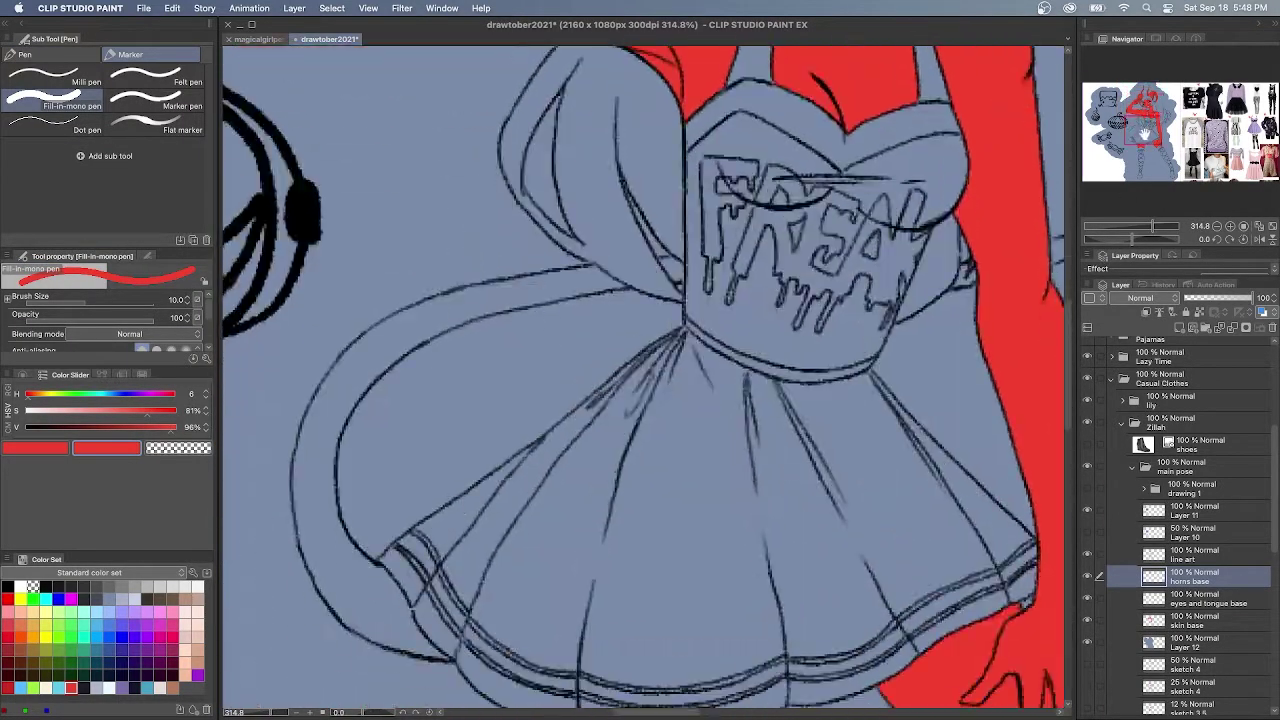
{"action": "scroll", "coordinate": [684, 185], "scroll_direction": "down", "scroll_amount": 5}
{"action": "scroll", "coordinate": [732, 190], "scroll_direction": "up", "scroll_amount": 5}
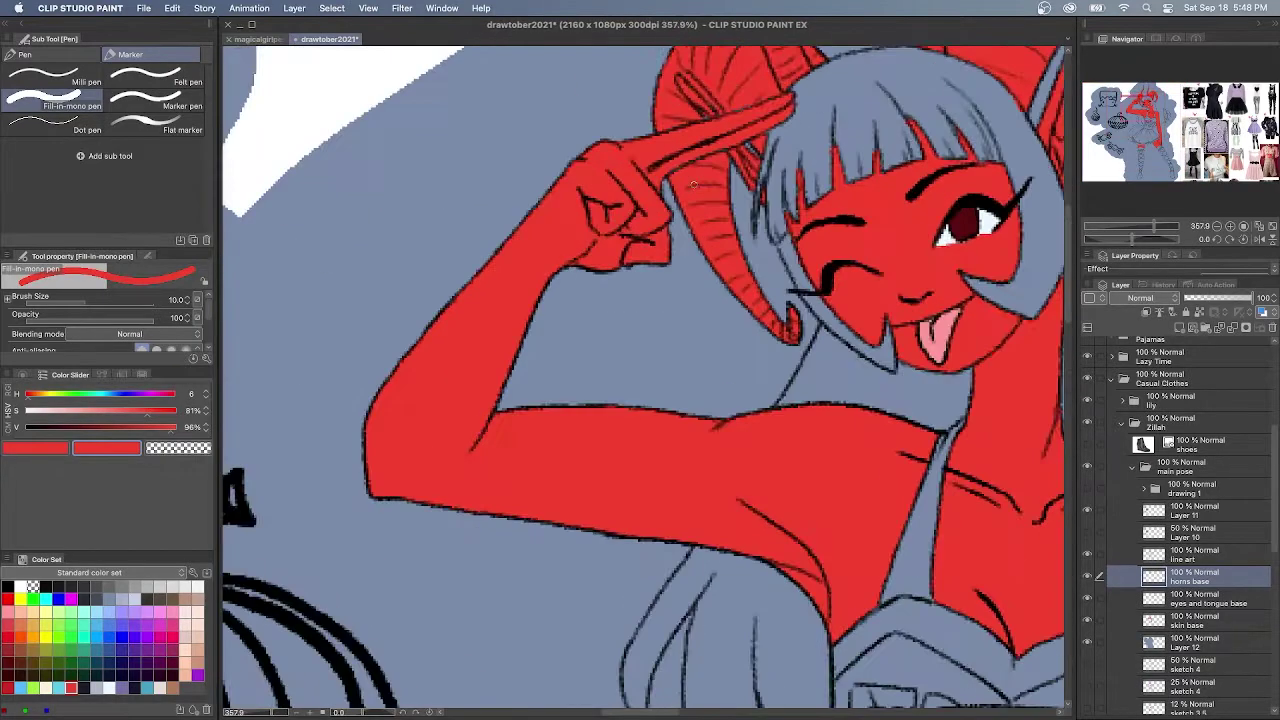
{"action": "left_click", "coordinate": [1225, 622]}
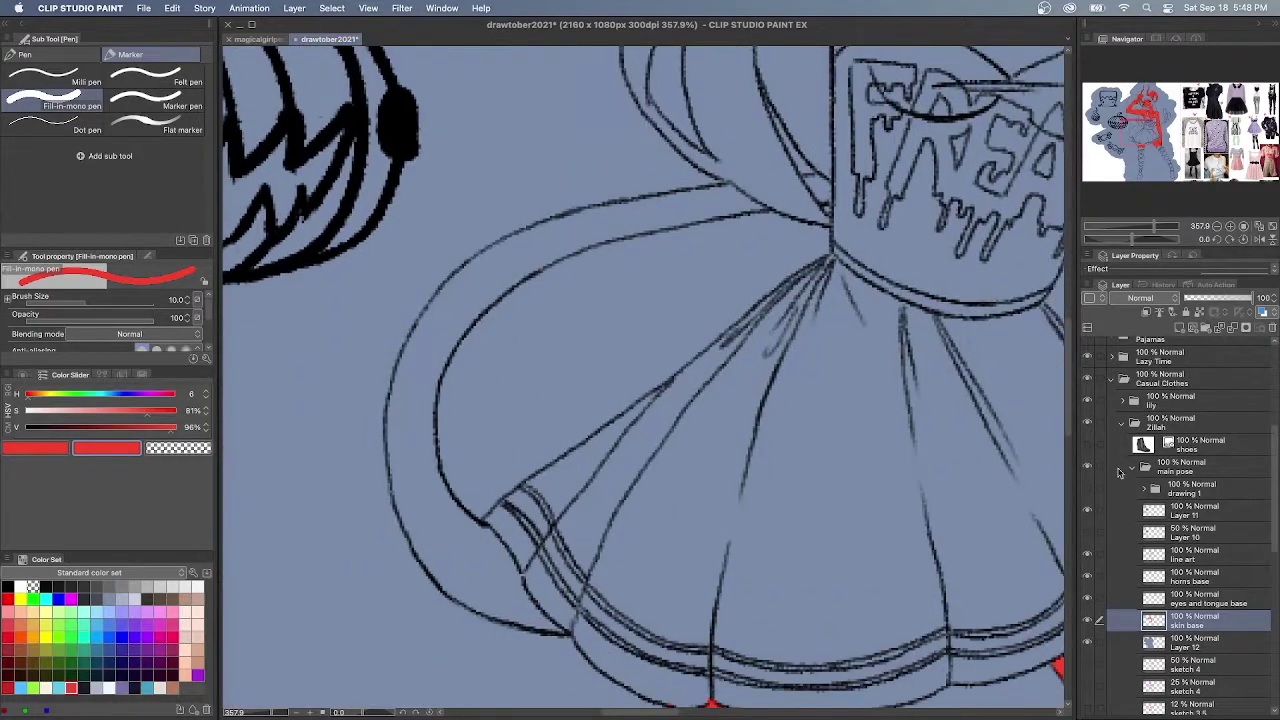
{"action": "left_click", "coordinate": [1195, 576]}
{"action": "key", "text": "Tab"}
{"action": "key", "text": "Tab"}
{"action": "left_click", "coordinate": [1180, 328]}
{"action": "double_click", "coordinate": [1181, 581]}
{"action": "type", "text": "tail base"}
{"action": "key", "text": "Return"}
Outline the tail's large curve beside the skirt in red up to the back hair, and fill it with red
{"action": "left_click_drag", "start_coordinate": [826, 202], "coordinate": [813, 180]}
{"action": "left_click_drag", "start_coordinate": [566, 620], "coordinate": [703, 482]}
{"action": "left_click_drag", "start_coordinate": [703, 492], "coordinate": [626, 390]}
{"action": "left_click_drag", "start_coordinate": [570, 289], "coordinate": [628, 388]}
{"action": "mouse_move", "coordinate": [700, 490]}
{"action": "left_mouse_down"}
{"action": "mouse_move", "coordinate": [548, 400]}
{"action": "mouse_move", "coordinate": [636, 478]}
{"action": "left_mouse_up"}
{"action": "left_click_drag", "start_coordinate": [614, 176], "coordinate": [572, 280]}
{"action": "mouse_move", "coordinate": [900, 68]}
{"action": "left_mouse_down"}
{"action": "mouse_move", "coordinate": [678, 126]}
{"action": "mouse_move", "coordinate": [632, 159]}
{"action": "left_mouse_up"}
{"action": "left_click_drag", "start_coordinate": [528, 258], "coordinate": [546, 392]}
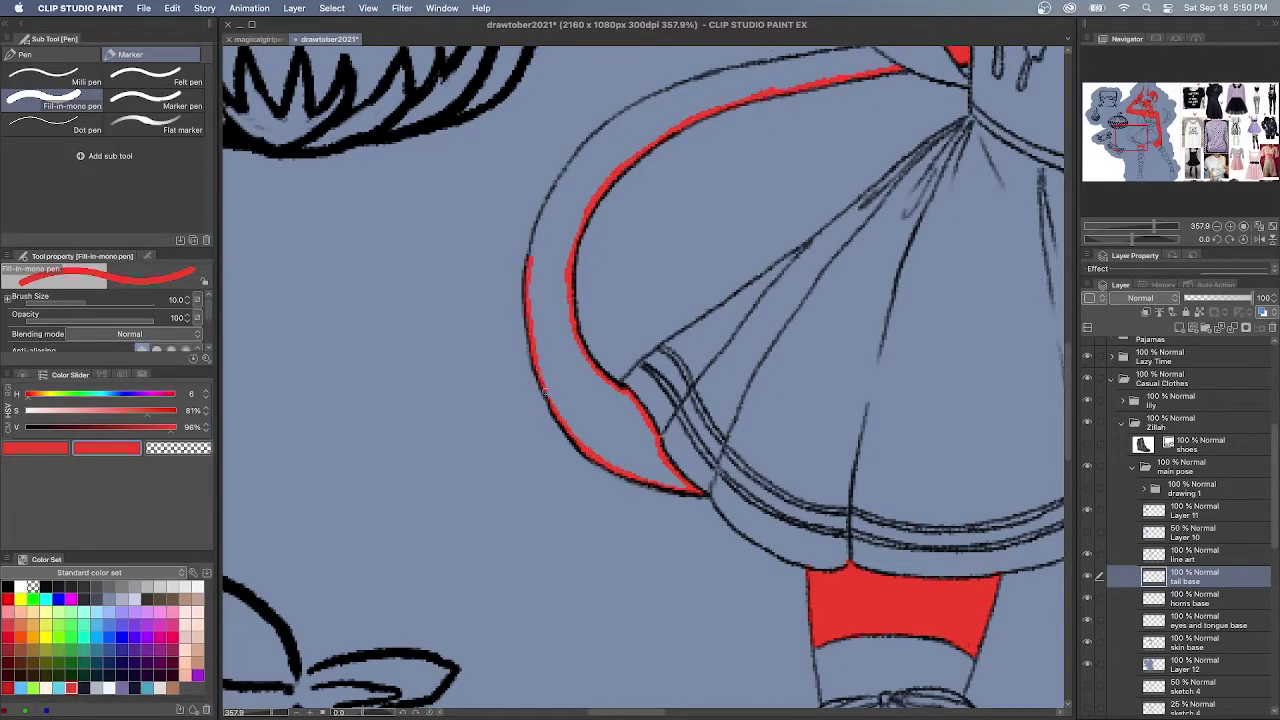
{"action": "scroll", "coordinate": [546, 392], "scroll_direction": "up", "scroll_amount": 5}
{"action": "mouse_move", "coordinate": [900, 212]}
{"action": "left_mouse_down"}
{"action": "mouse_move", "coordinate": [708, 229]}
{"action": "mouse_move", "coordinate": [619, 273]}
{"action": "mouse_move", "coordinate": [530, 412]}
{"action": "left_mouse_up"}
{"action": "key", "text": "g"}
{"action": "left_click", "coordinate": [557, 463]}
{"action": "key", "text": "p"}
Outline the tail's arrow-shaped tip and the stem running from it to the lowered arm in red
{"action": "left_click_drag", "start_coordinate": [900, 350], "coordinate": [420, 455]}
{"action": "mouse_move", "coordinate": [803, 269]}
{"action": "left_mouse_down"}
{"action": "mouse_move", "coordinate": [798, 286]}
{"action": "mouse_move", "coordinate": [816, 276]}
{"action": "mouse_move", "coordinate": [440, 555]}
{"action": "left_mouse_up"}
{"action": "left_click_drag", "start_coordinate": [618, 110], "coordinate": [658, 360]}
{"action": "left_click_drag", "start_coordinate": [686, 272], "coordinate": [658, 358]}
{"action": "mouse_move", "coordinate": [616, 110]}
{"action": "left_mouse_down"}
{"action": "mouse_move", "coordinate": [796, 238]}
{"action": "mouse_move", "coordinate": [812, 328]}
{"action": "mouse_move", "coordinate": [767, 270]}
{"action": "mouse_move", "coordinate": [716, 244]}
{"action": "left_mouse_up"}
{"action": "left_click_drag", "start_coordinate": [531, 537], "coordinate": [562, 536]}
{"action": "mouse_move", "coordinate": [716, 246]}
{"action": "left_mouse_down"}
{"action": "mouse_move", "coordinate": [740, 372]}
{"action": "mouse_move", "coordinate": [729, 400]}
{"action": "mouse_move", "coordinate": [662, 482]}
{"action": "mouse_move", "coordinate": [555, 530]}
{"action": "left_mouse_up"}
{"action": "left_click_drag", "start_coordinate": [670, 456], "coordinate": [566, 516]}
Outline the small barbs along the tail stem in red, and fill the tail tip and stem with red
{"action": "mouse_move", "coordinate": [724, 380]}
{"action": "left_mouse_down"}
{"action": "mouse_move", "coordinate": [676, 443]}
{"action": "mouse_move", "coordinate": [642, 446]}
{"action": "left_mouse_up"}
{"action": "mouse_move", "coordinate": [642, 446]}
{"action": "left_mouse_down"}
{"action": "mouse_move", "coordinate": [678, 452]}
{"action": "mouse_move", "coordinate": [691, 498]}
{"action": "left_mouse_up"}
{"action": "left_click_drag", "start_coordinate": [678, 460], "coordinate": [712, 420]}
{"action": "mouse_move", "coordinate": [722, 371]}
{"action": "left_mouse_down"}
{"action": "mouse_move", "coordinate": [653, 407]}
{"action": "mouse_move", "coordinate": [724, 380]}
{"action": "left_mouse_up"}
{"action": "left_click_drag", "start_coordinate": [742, 371], "coordinate": [778, 442]}
{"action": "left_click_drag", "start_coordinate": [778, 442], "coordinate": [744, 384]}
{"action": "key", "text": "g"}
{"action": "key", "text": "g"}
{"action": "left_click", "coordinate": [676, 230]}
{"action": "left_click", "coordinate": [720, 392]}
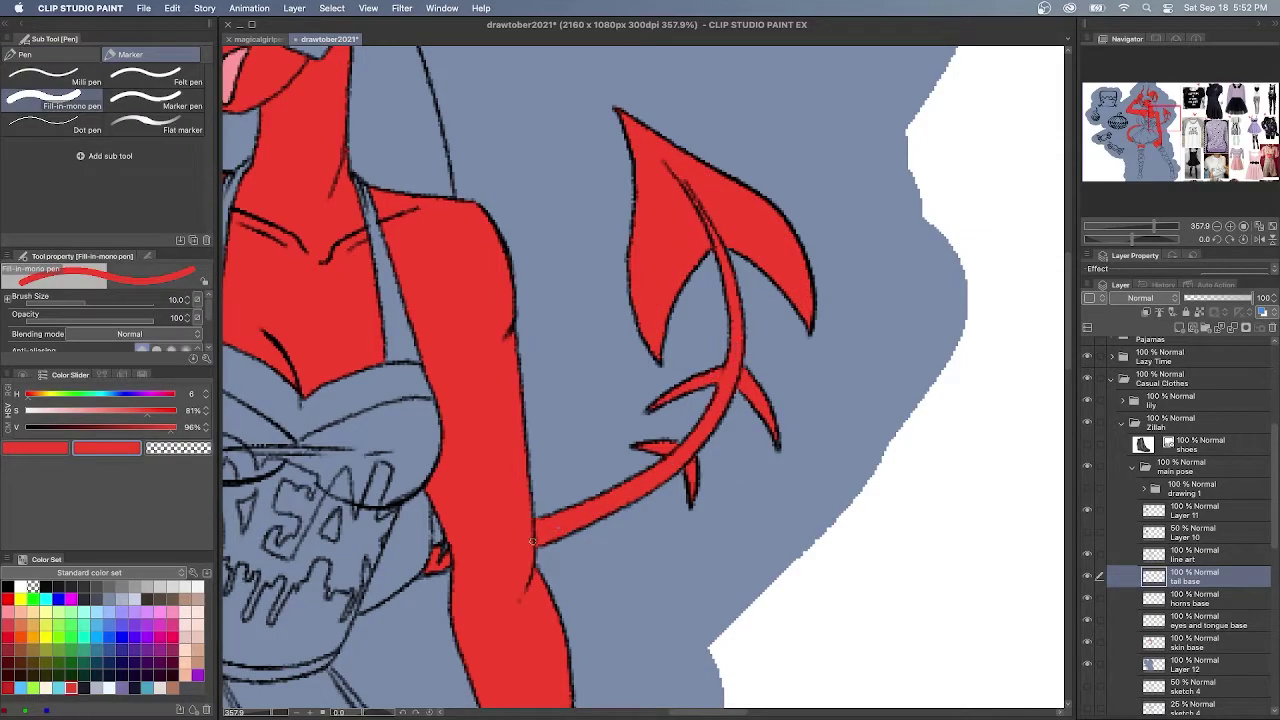
Add a layer above the tail base and name it "hair base"
{"action": "scroll", "coordinate": [533, 541], "scroll_direction": "down", "scroll_amount": 5}
{"action": "left_click_drag", "start_coordinate": [1167, 125], "coordinate": [1137, 150]}
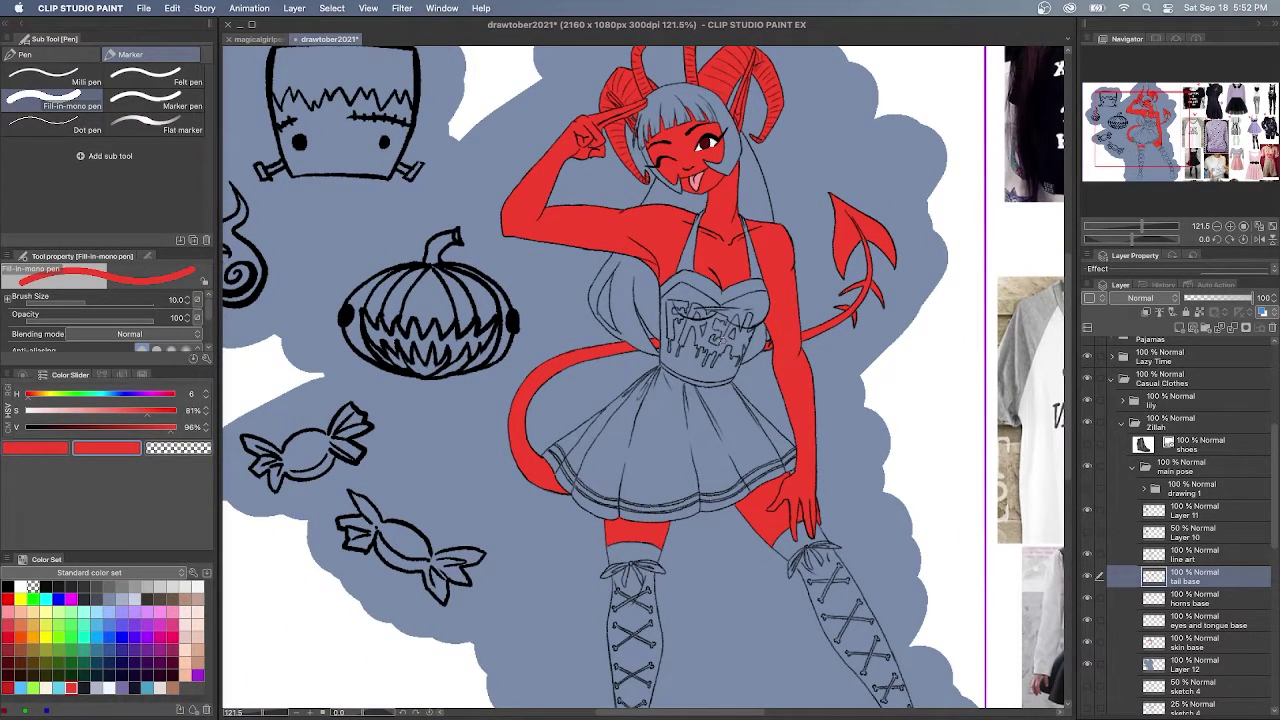
{"action": "key", "text": "super+shift+n"}
{"action": "double_click", "coordinate": [1190, 582]}
{"action": "type", "text": "hair base"}
{"action": "key", "text": "Return"}
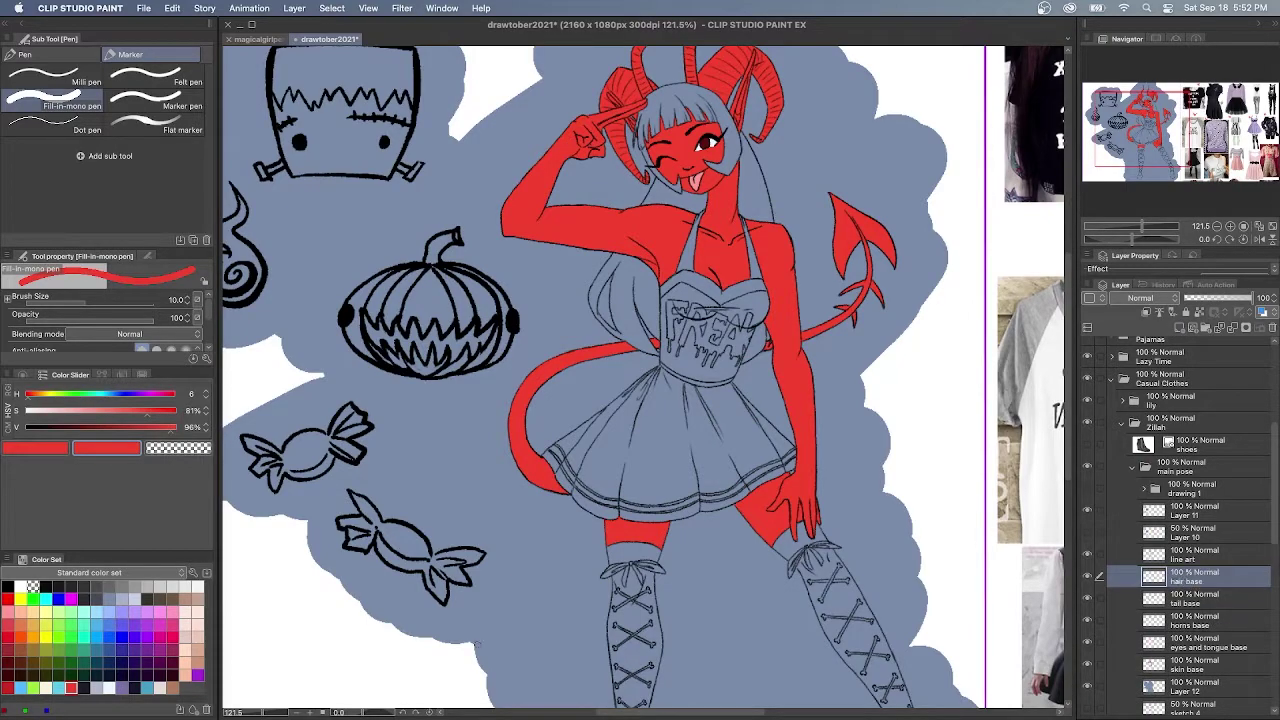
Switch to dark navy and outline the side lock beside the open eye, up to the crown and the fringe's edge
{"action": "left_click", "coordinate": [84, 688]}
{"action": "left_click", "coordinate": [135, 688]}
{"action": "scroll", "coordinate": [725, 197], "scroll_direction": "up", "scroll_amount": 5}
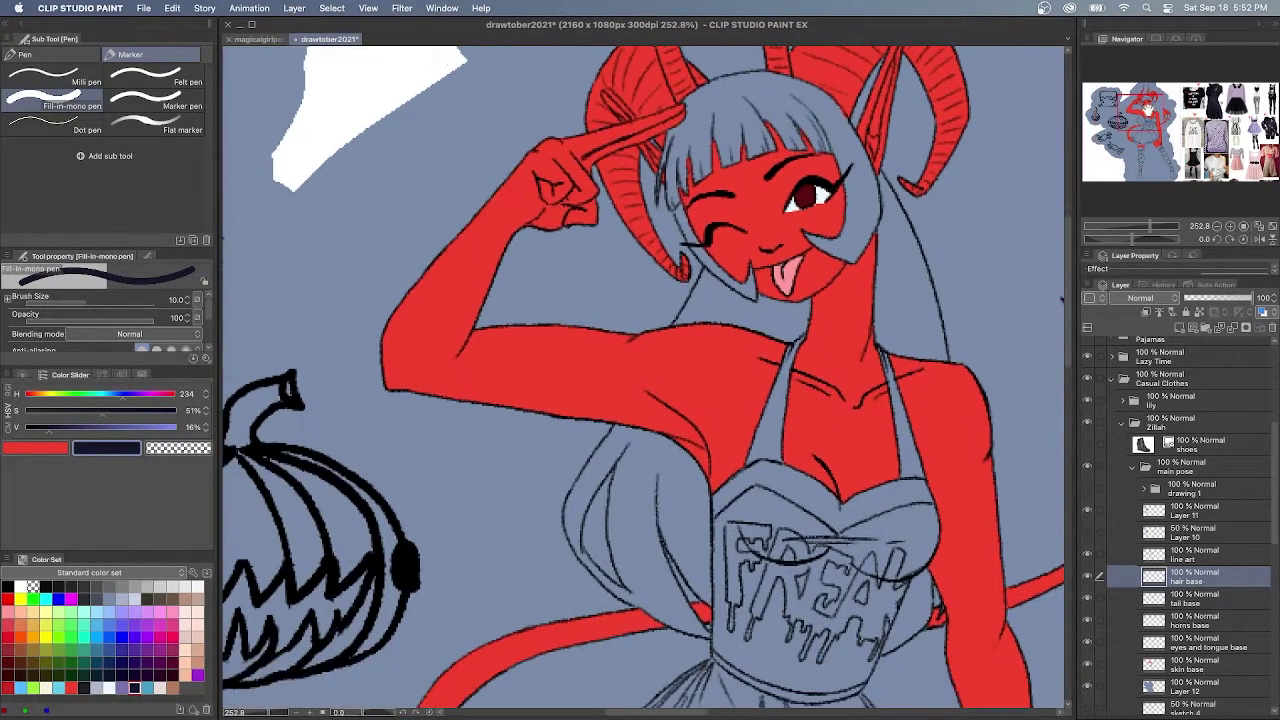
{"action": "left_click_drag", "start_coordinate": [923, 318], "coordinate": [886, 389]}
{"action": "left_click_drag", "start_coordinate": [815, 349], "coordinate": [884, 389]}
{"action": "left_click_drag", "start_coordinate": [820, 350], "coordinate": [863, 357]}
{"action": "mouse_move", "coordinate": [856, 232]}
{"action": "left_mouse_down"}
{"action": "mouse_move", "coordinate": [878, 330]}
{"action": "mouse_move", "coordinate": [900, 236]}
{"action": "mouse_move", "coordinate": [866, 174]}
{"action": "mouse_move", "coordinate": [784, 121]}
{"action": "left_mouse_up"}
{"action": "left_click_drag", "start_coordinate": [831, 230], "coordinate": [781, 171]}
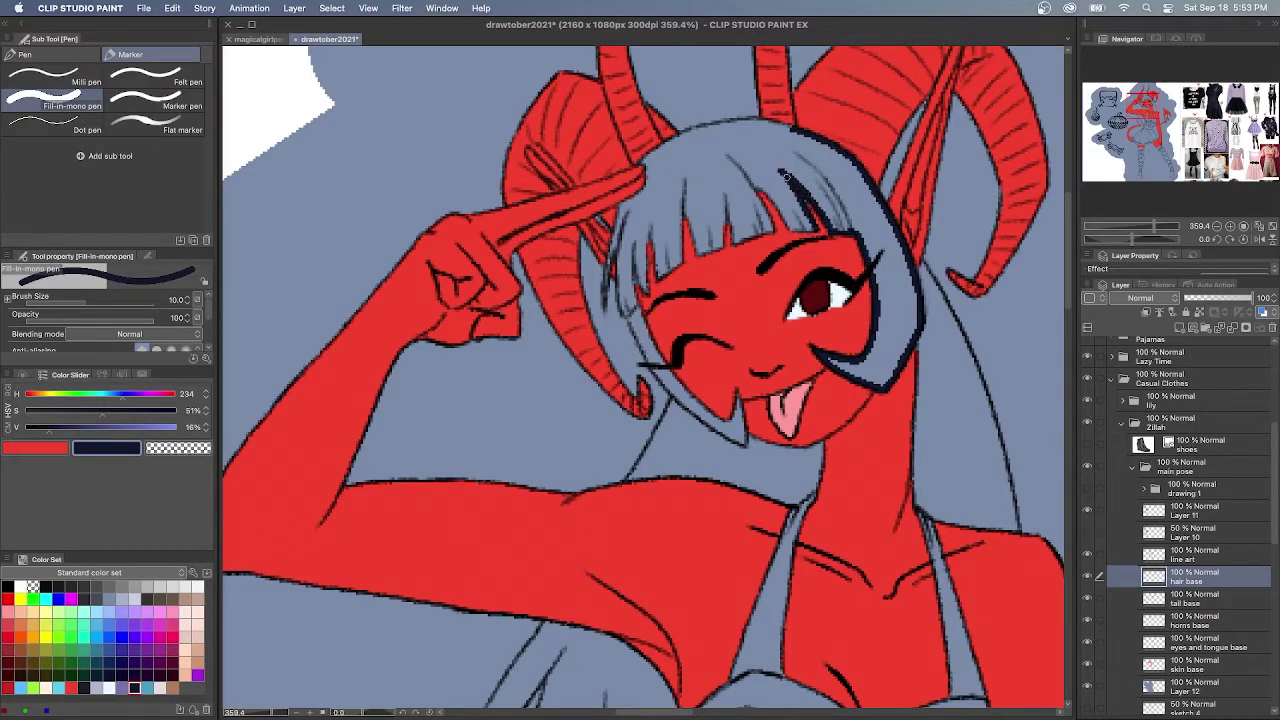
Outline the fringe strands across the forehead in dark navy as far as the hair beside the pointing finger
{"action": "left_click_drag", "start_coordinate": [802, 228], "coordinate": [755, 180]}
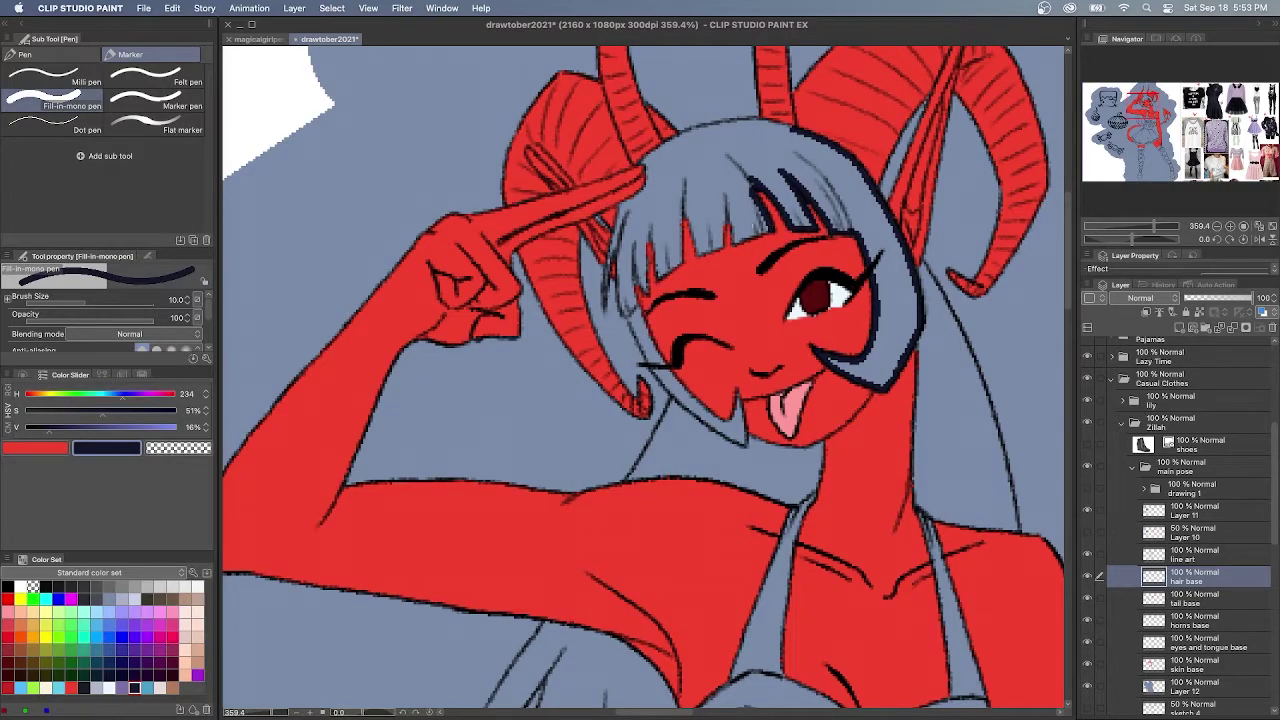
{"action": "left_click_drag", "start_coordinate": [763, 232], "coordinate": [725, 192]}
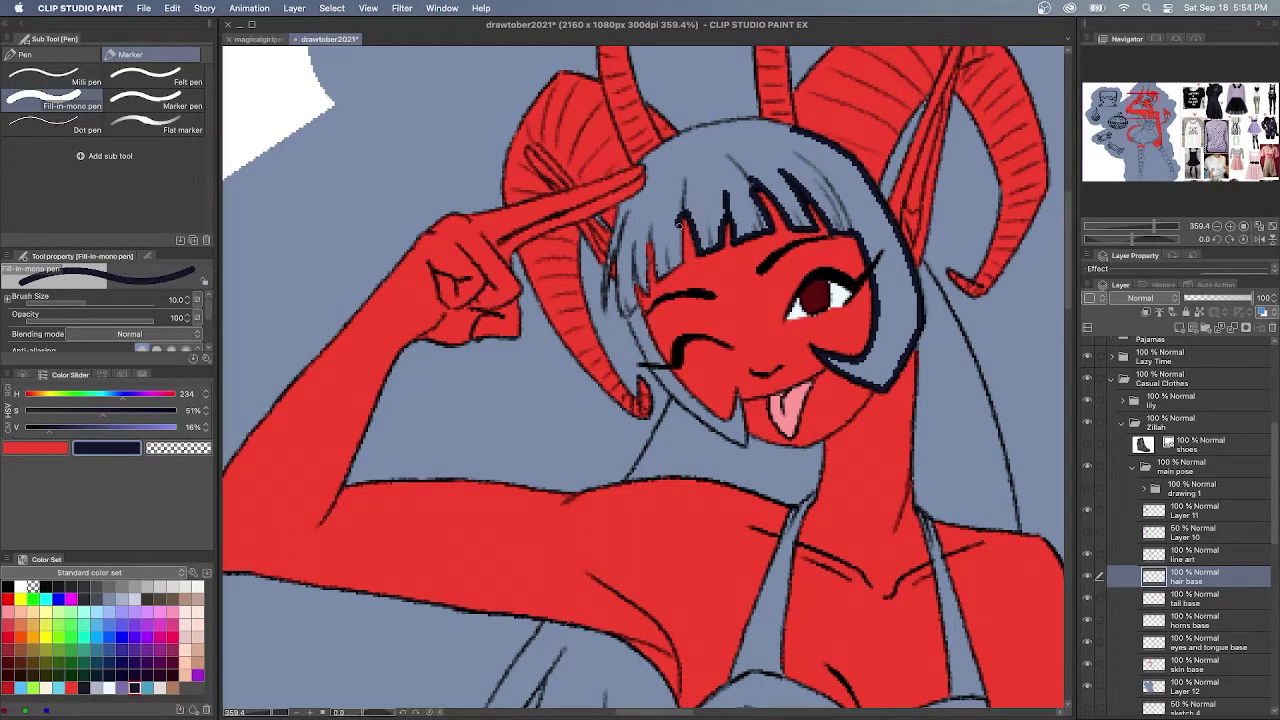
{"action": "mouse_move", "coordinate": [646, 292]}
{"action": "left_mouse_down"}
{"action": "mouse_move", "coordinate": [621, 237]}
{"action": "mouse_move", "coordinate": [602, 291]}
{"action": "mouse_move", "coordinate": [624, 240]}
{"action": "mouse_move", "coordinate": [619, 316]}
{"action": "left_mouse_up"}
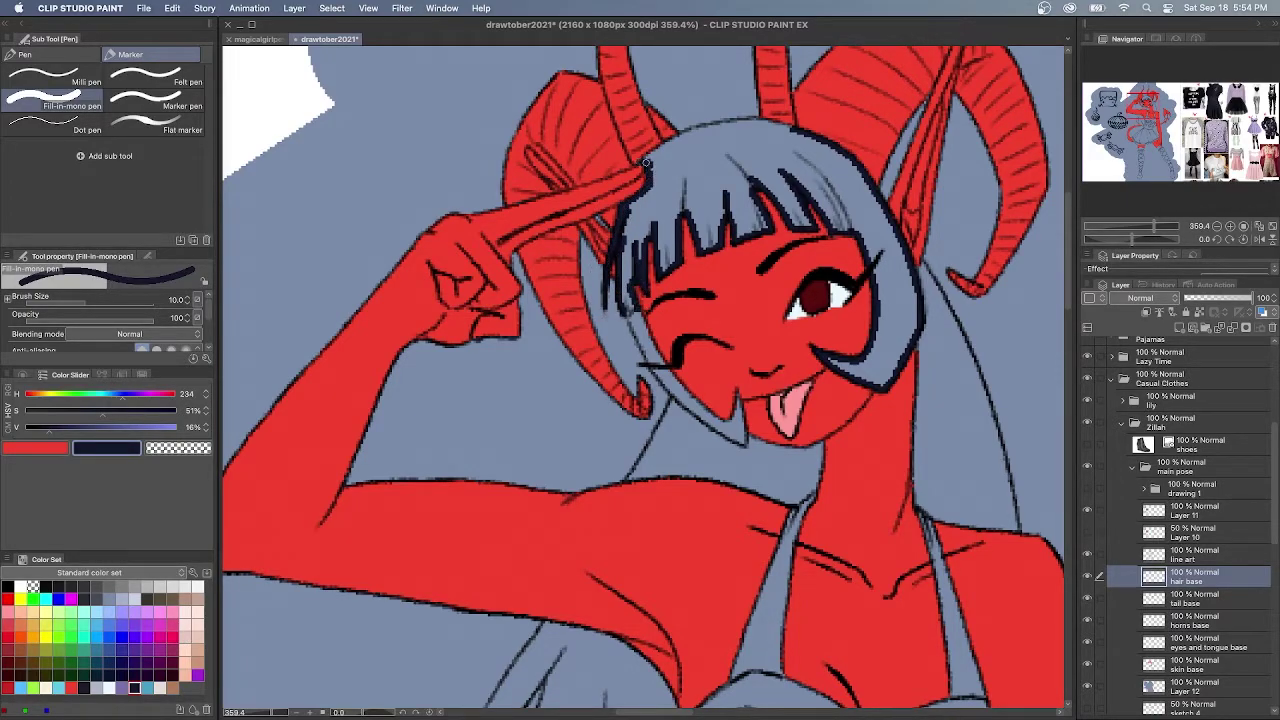
Outline the crown of the head and the side lock beside the winking eye in navy on the hair base layer
{"action": "key", "text": "x"}
{"action": "left_click", "coordinate": [1218, 662]}
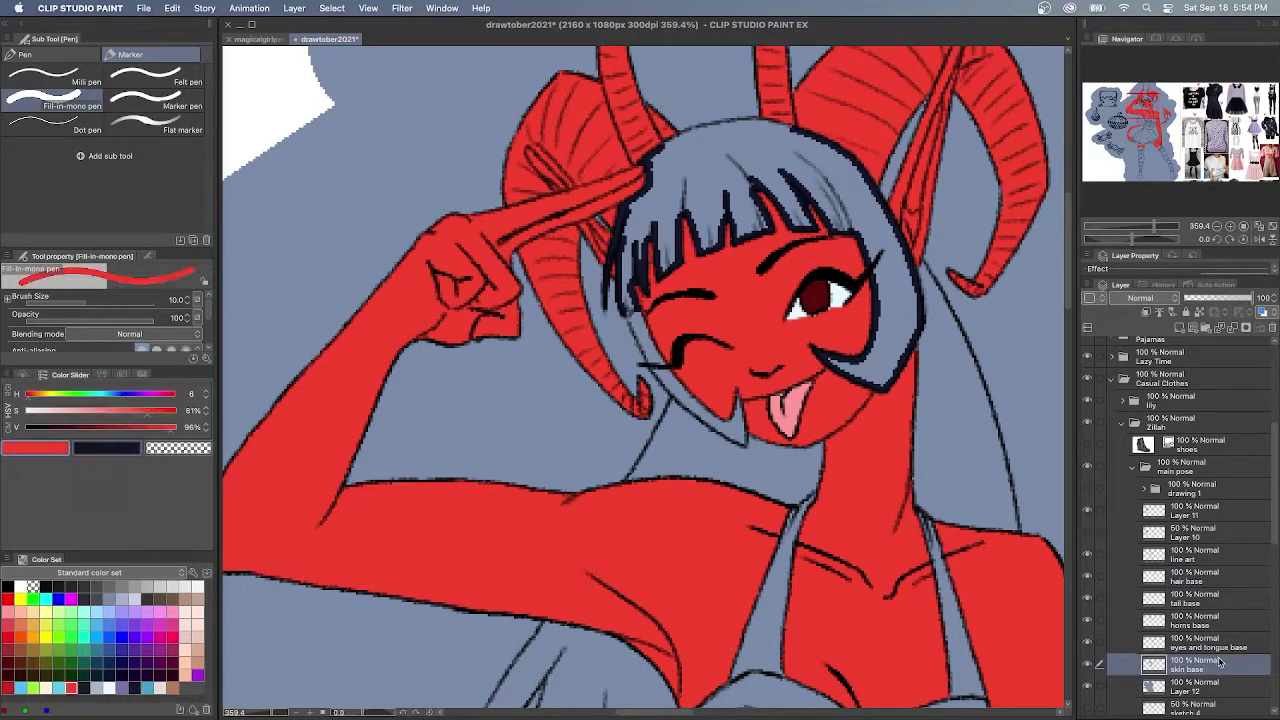
{"action": "key", "text": "x"}
{"action": "left_click", "coordinate": [1214, 576]}
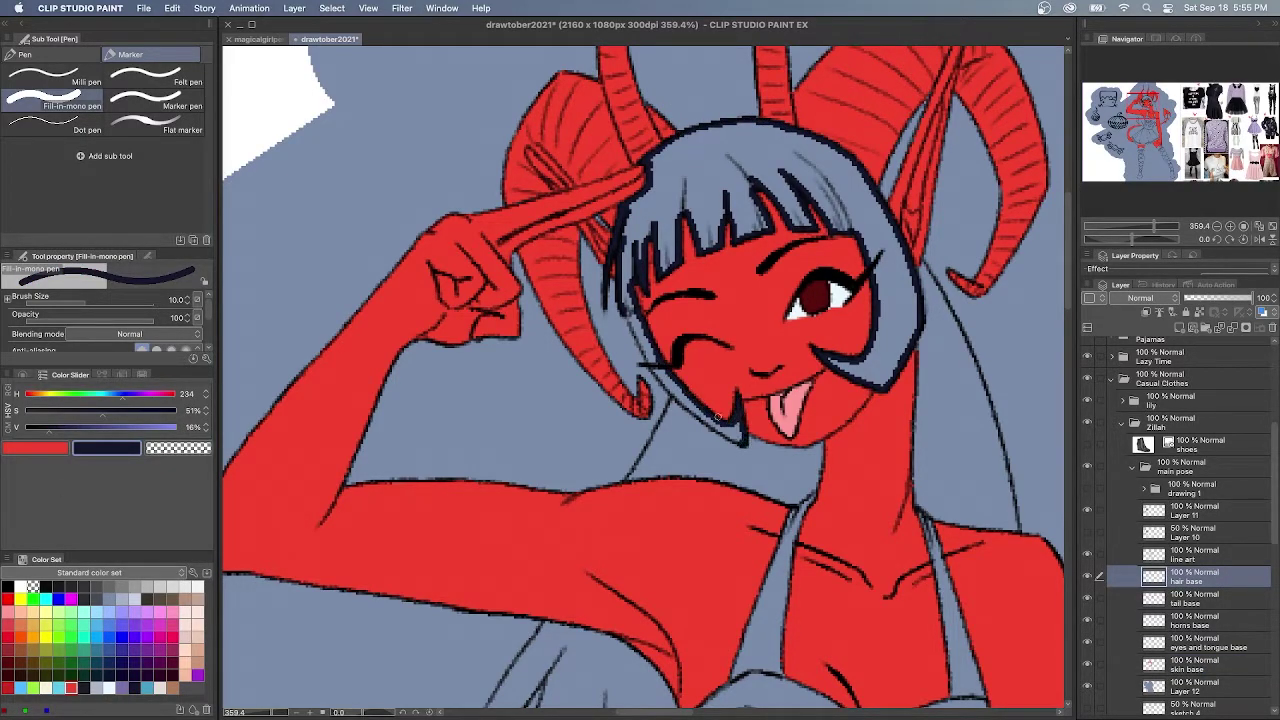
{"action": "left_click_drag", "start_coordinate": [630, 310], "coordinate": [662, 380]}
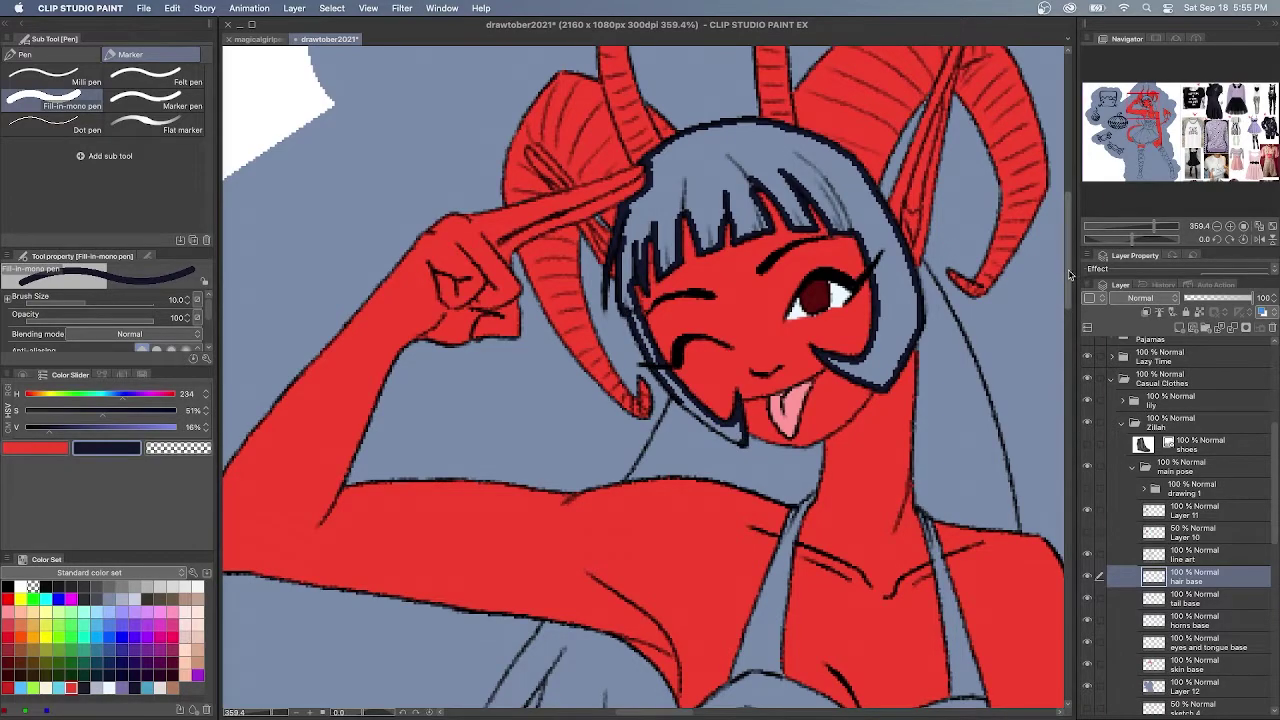
Outline the back hair between the chin and raised shoulder in navy, and fill it together with the bob and fringe
{"action": "scroll", "coordinate": [738, 403], "scroll_direction": "down", "scroll_amount": 5}
{"action": "left_click_drag", "start_coordinate": [783, 252], "coordinate": [746, 289]}
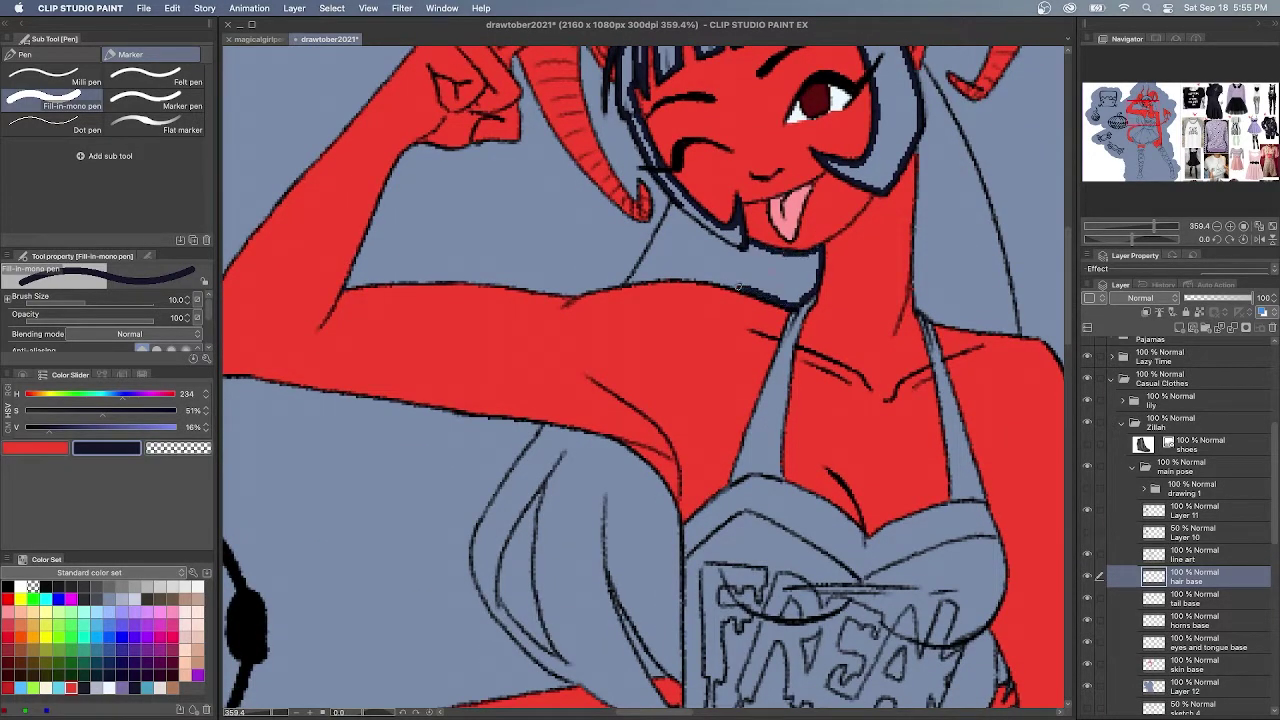
{"action": "mouse_move", "coordinate": [667, 215]}
{"action": "left_mouse_down"}
{"action": "mouse_move", "coordinate": [628, 283]}
{"action": "mouse_move", "coordinate": [727, 287]}
{"action": "left_mouse_up"}
{"action": "key", "text": "g"}
{"action": "left_click", "coordinate": [728, 262]}
{"action": "left_click", "coordinate": [718, 219]}
{"action": "left_click", "coordinate": [898, 134]}
{"action": "key", "text": "p"}
Outline the back hair between the neck and the lowered arm's shoulder in navy, and fill it
{"action": "scroll", "coordinate": [791, 230], "scroll_direction": "up", "scroll_amount": 5}
{"action": "scroll", "coordinate": [791, 230], "scroll_direction": "down", "scroll_amount": 3}
{"action": "scroll", "coordinate": [791, 230], "scroll_direction": "right", "scroll_amount": 3}
{"action": "mouse_move", "coordinate": [800, 126]}
{"action": "left_mouse_down"}
{"action": "mouse_move", "coordinate": [850, 218]}
{"action": "mouse_move", "coordinate": [897, 394]}
{"action": "left_mouse_up"}
{"action": "mouse_move", "coordinate": [802, 140]}
{"action": "left_mouse_down"}
{"action": "mouse_move", "coordinate": [798, 368]}
{"action": "mouse_move", "coordinate": [815, 380]}
{"action": "left_mouse_up"}
{"action": "key", "text": "g"}
{"action": "left_click", "coordinate": [835, 340]}
{"action": "key", "text": "p"}
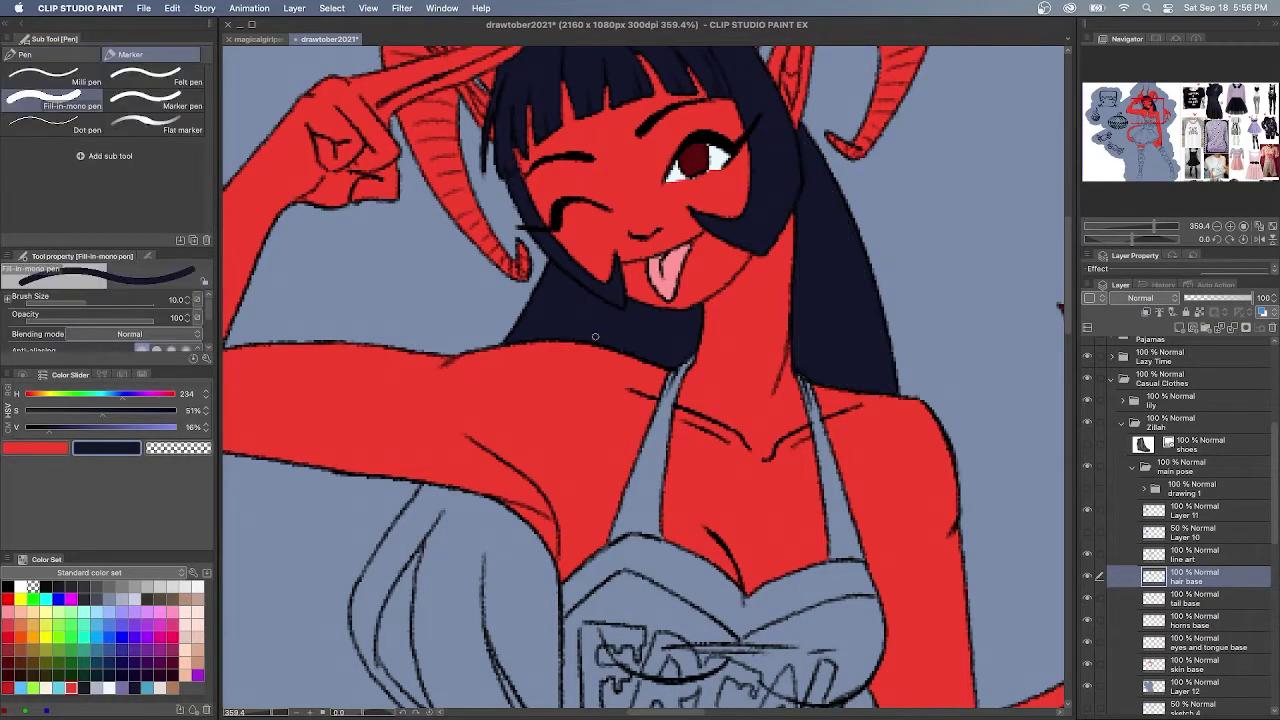
Outline the patch of back hair between the top's waist and the lowered arm in navy, and fill it
{"action": "left_click_drag", "start_coordinate": [1068, 296], "coordinate": [1068, 364]}
{"action": "left_click_drag", "start_coordinate": [872, 335], "coordinate": [824, 419]}
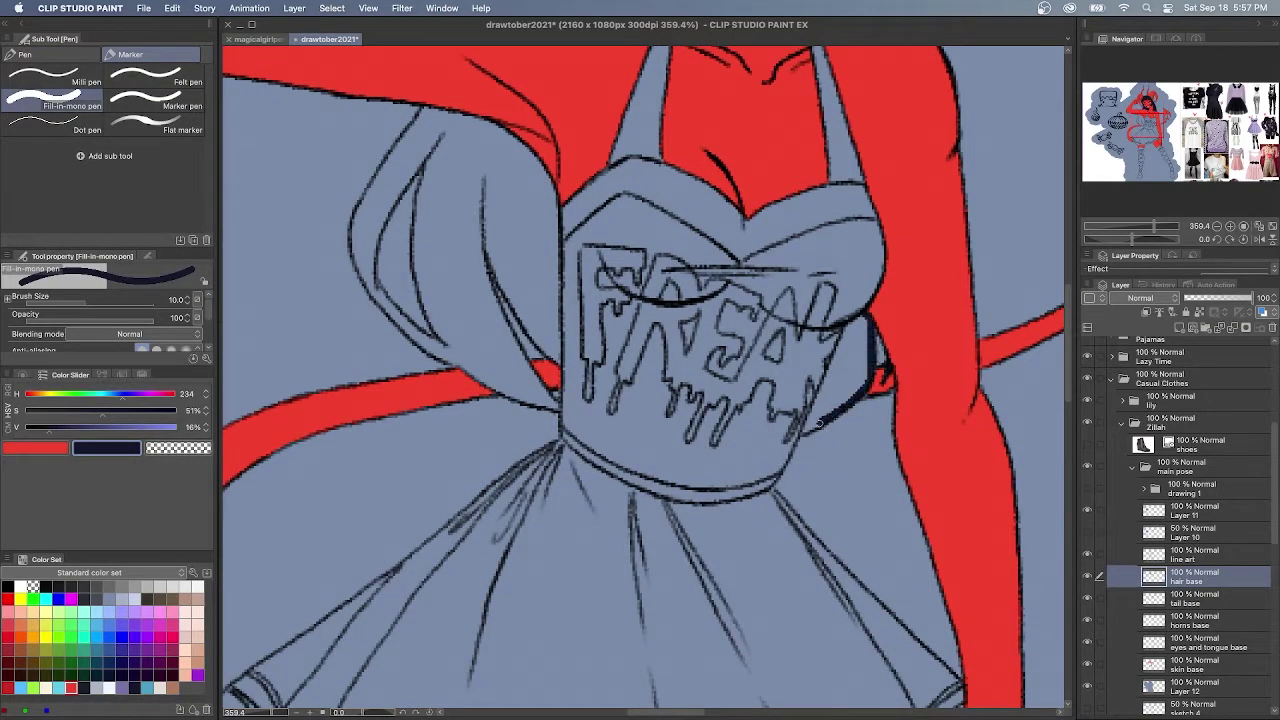
{"action": "left_click_drag", "start_coordinate": [847, 329], "coordinate": [806, 426]}
{"action": "key", "text": "g"}
{"action": "key", "text": "g"}
{"action": "left_click", "coordinate": [847, 372]}
{"action": "key", "text": "p"}
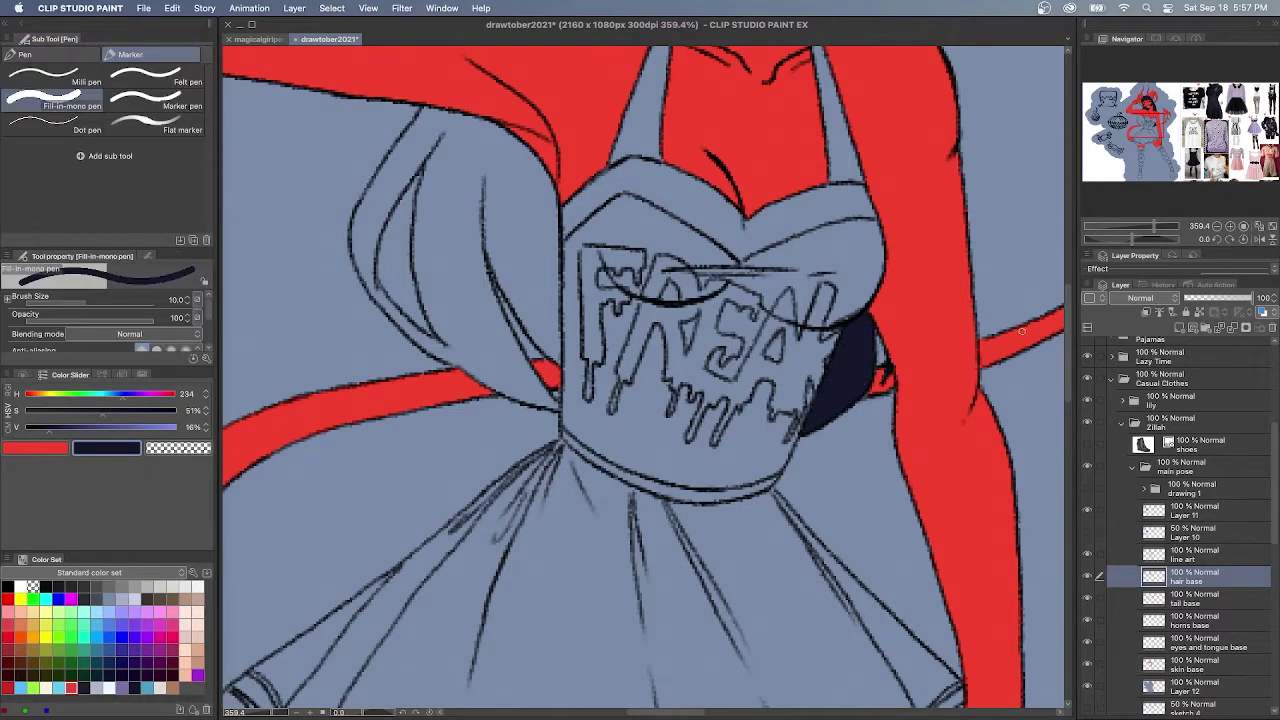
Outline the flowing back hair between the raised arm and the waist in navy, fill its locks, and touch up the lower tip
{"action": "scroll", "coordinate": [640, 380], "scroll_direction": "left", "scroll_amount": 5}
{"action": "left_click_drag", "start_coordinate": [826, 212], "coordinate": [836, 396]}
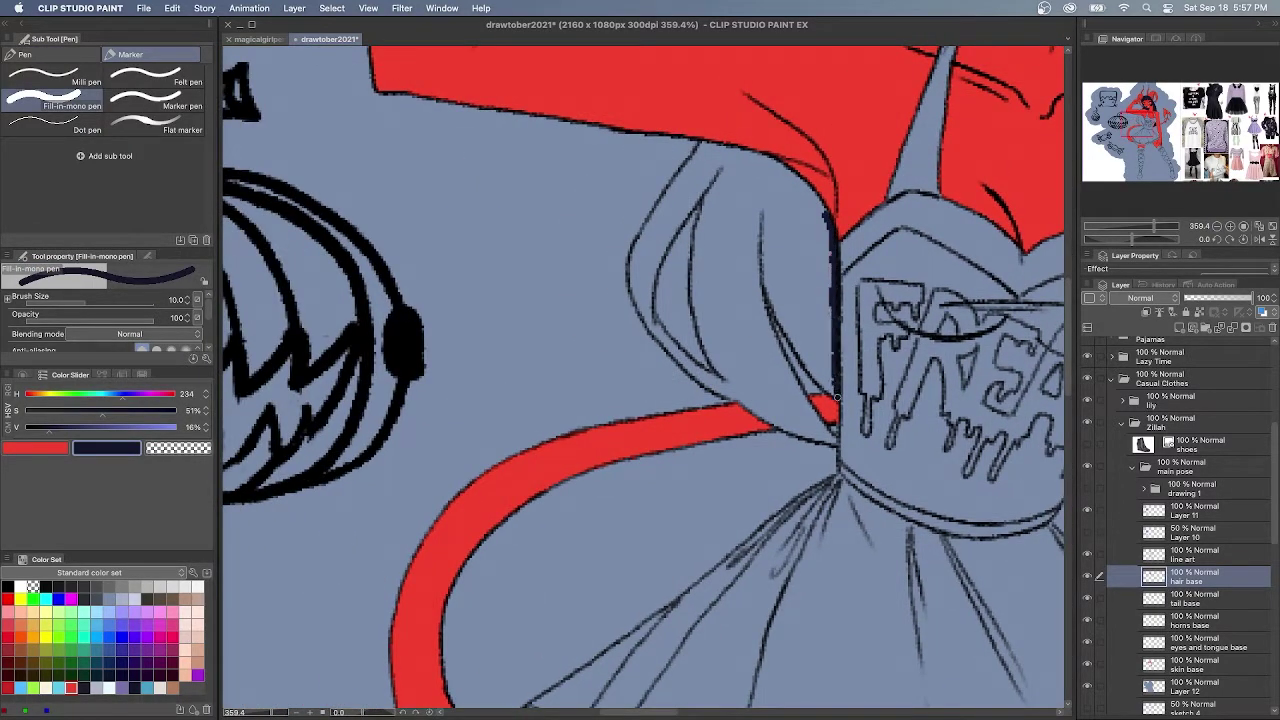
{"action": "mouse_move", "coordinate": [763, 243]}
{"action": "left_mouse_down"}
{"action": "mouse_move", "coordinate": [795, 347]}
{"action": "mouse_move", "coordinate": [764, 256]}
{"action": "mouse_move", "coordinate": [776, 341]}
{"action": "mouse_move", "coordinate": [836, 443]}
{"action": "left_mouse_up"}
{"action": "mouse_move", "coordinate": [818, 200]}
{"action": "left_mouse_down"}
{"action": "mouse_move", "coordinate": [716, 140]}
{"action": "mouse_move", "coordinate": [656, 211]}
{"action": "mouse_move", "coordinate": [640, 307]}
{"action": "mouse_move", "coordinate": [717, 390]}
{"action": "mouse_move", "coordinate": [832, 444]}
{"action": "left_mouse_up"}
{"action": "mouse_move", "coordinate": [712, 177]}
{"action": "left_mouse_down"}
{"action": "mouse_move", "coordinate": [680, 226]}
{"action": "mouse_move", "coordinate": [649, 330]}
{"action": "mouse_move", "coordinate": [700, 370]}
{"action": "left_mouse_up"}
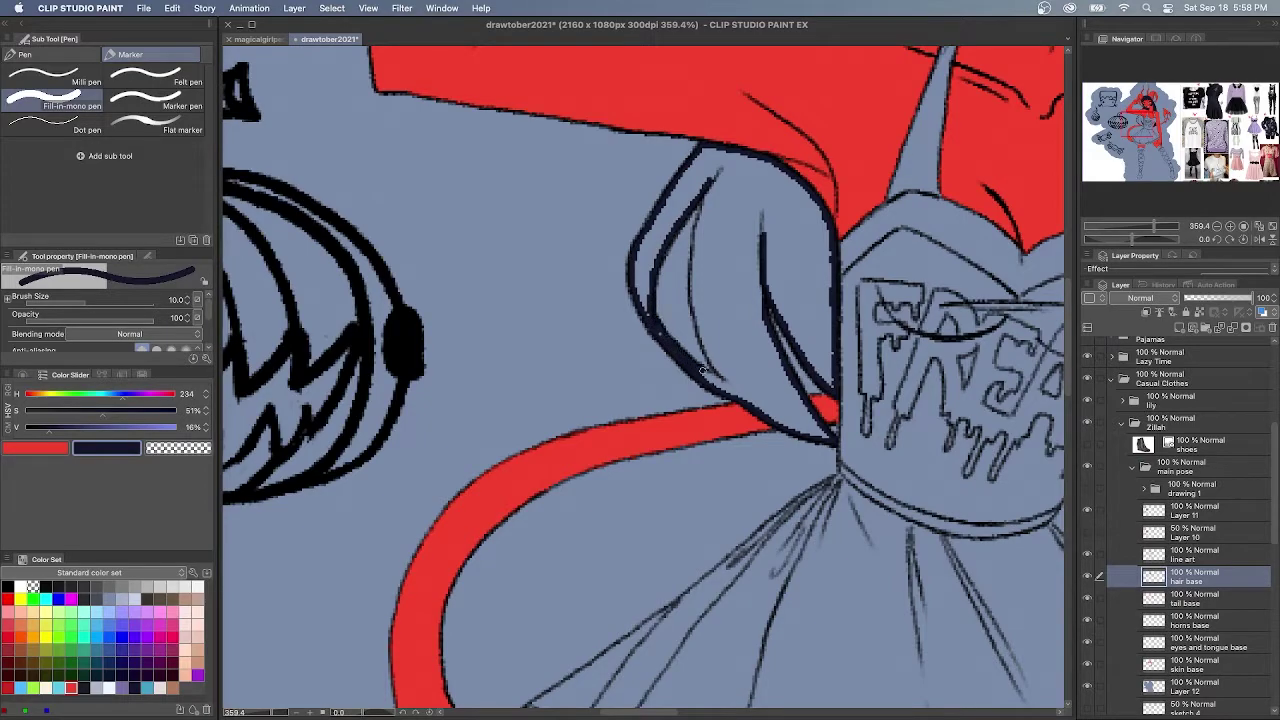
{"action": "mouse_move", "coordinate": [705, 198]}
{"action": "left_mouse_down"}
{"action": "mouse_move", "coordinate": [702, 336]}
{"action": "mouse_move", "coordinate": [728, 384]}
{"action": "left_mouse_up"}
{"action": "key", "text": "g"}
{"action": "key", "text": "g"}
{"action": "left_click", "coordinate": [735, 300]}
{"action": "key", "text": "p"}
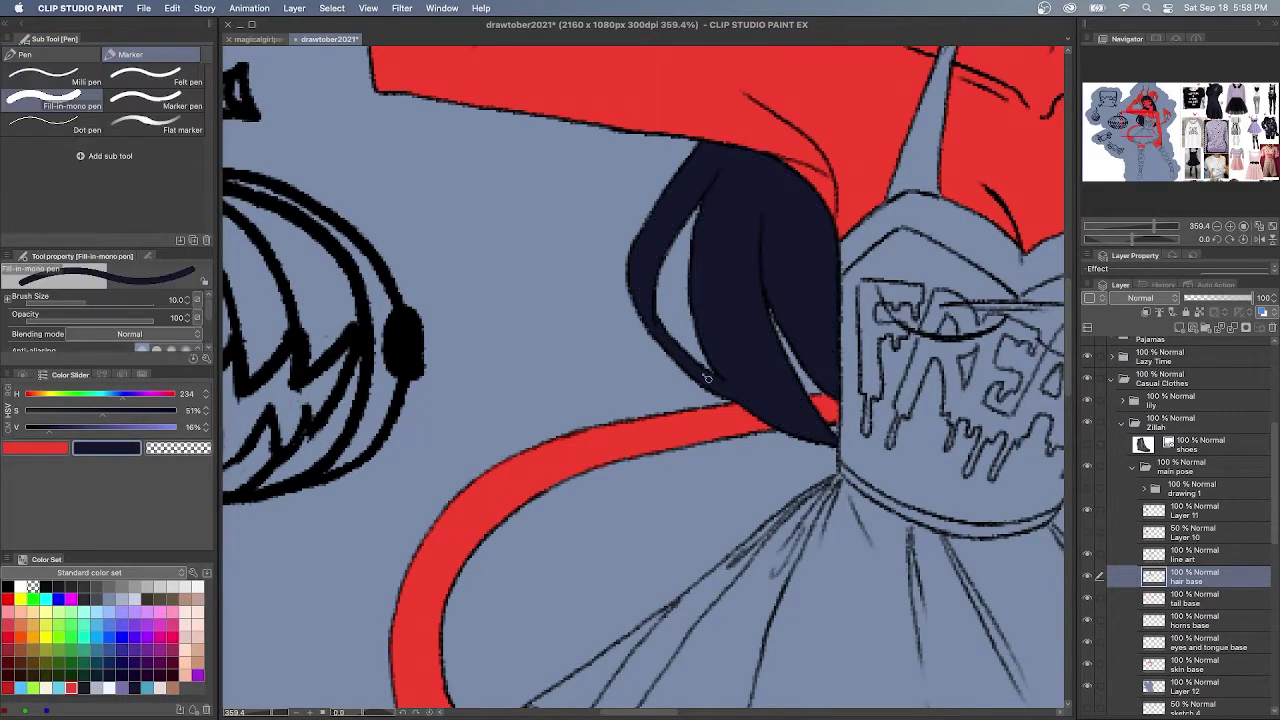
{"action": "left_click", "coordinate": [706, 375]}
Pick lime green and add a new layer above the hair base, named "dress base"
{"action": "left_click_drag", "start_coordinate": [1153, 226], "coordinate": [1144, 226]}
{"action": "left_click_drag", "start_coordinate": [1144, 163], "coordinate": [1149, 161]}
{"action": "left_click", "coordinate": [33, 687]}
{"action": "left_click", "coordinate": [1180, 330]}
{"action": "double_click", "coordinate": [1184, 582]}
{"action": "type", "text": "dress base"}
{"action": "key", "text": "Return"}
{"action": "scroll", "coordinate": [815, 387], "scroll_direction": "up", "scroll_amount": 5}
{"action": "mouse_move", "coordinate": [786, 120]}
{"action": "left_mouse_down"}
{"action": "mouse_move", "coordinate": [769, 259]}
{"action": "mouse_move", "coordinate": [732, 263]}
{"action": "left_mouse_up"}
{"action": "left_click", "coordinate": [58, 637]}
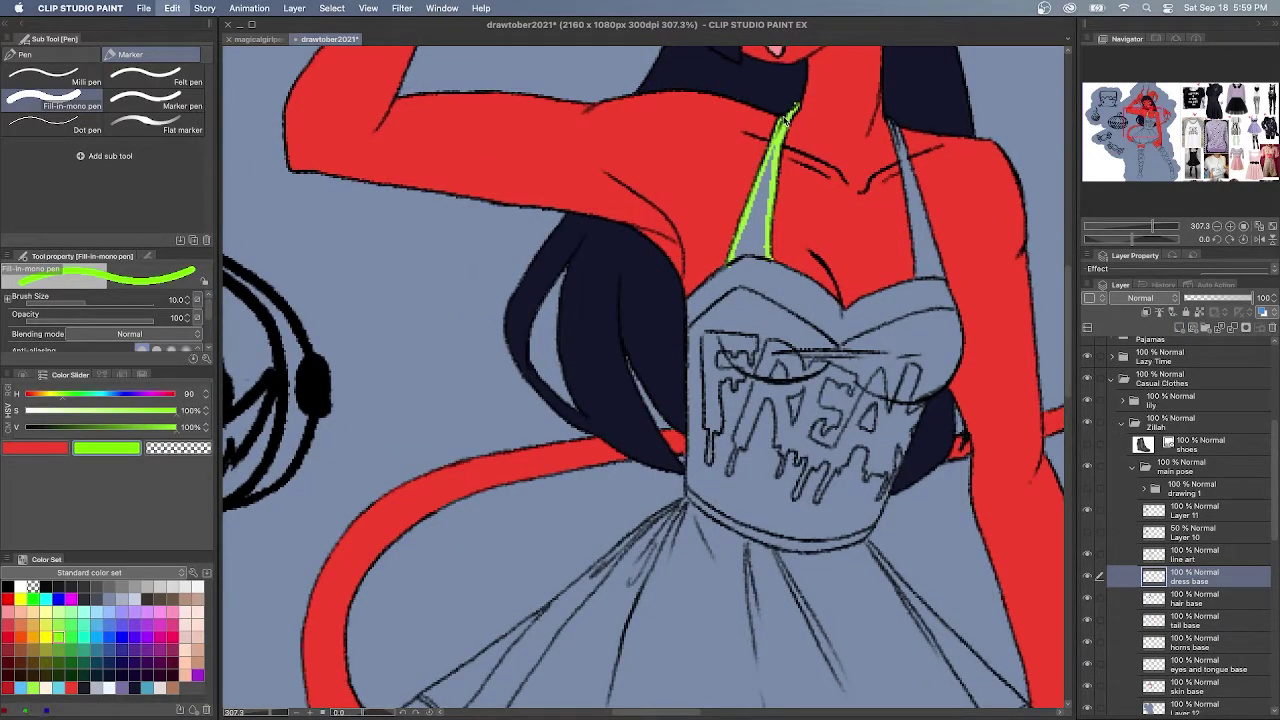
{"action": "key", "text": "super+z"}
{"action": "key", "text": "super+z"}
Pick the lime green again, set its saturation to 73%, and try it with test strokes that are undone
{"action": "left_click", "coordinate": [33, 687]}
{"action": "left_click_drag", "start_coordinate": [761, 186], "coordinate": [738, 248]}
{"action": "key", "text": "super+z"}
{"action": "left_click_drag", "start_coordinate": [386, 294], "coordinate": [424, 314]}
{"action": "left_click_drag", "start_coordinate": [106, 412], "coordinate": [135, 412]}
{"action": "left_click_drag", "start_coordinate": [396, 316], "coordinate": [424, 340]}
{"action": "key", "text": "super+z"}
{"action": "key", "text": "super+z"}
{"action": "mouse_move", "coordinate": [408, 284]}
{"action": "left_mouse_down"}
{"action": "mouse_move", "coordinate": [440, 324]}
{"action": "mouse_move", "coordinate": [446, 274]}
{"action": "mouse_move", "coordinate": [436, 312]}
{"action": "left_mouse_up"}
{"action": "key", "text": "super+z"}
Set the main colour to light purple, undo the trial strokes, and reactivate the lime green sub colour
{"action": "left_click", "coordinate": [35, 448]}
{"action": "left_click", "coordinate": [134, 612]}
{"action": "key", "text": "super+z"}
{"action": "key", "text": "super+z"}
{"action": "left_click", "coordinate": [107, 448]}
Outline the dress's halter straps and sweetheart neckline band in lime green, and fill them
{"action": "mouse_move", "coordinate": [797, 107]}
{"action": "left_mouse_down"}
{"action": "mouse_move", "coordinate": [776, 145]}
{"action": "mouse_move", "coordinate": [766, 262]}
{"action": "left_mouse_up"}
{"action": "mouse_move", "coordinate": [776, 140]}
{"action": "left_mouse_down"}
{"action": "mouse_move", "coordinate": [731, 260]}
{"action": "mouse_move", "coordinate": [800, 280]}
{"action": "mouse_move", "coordinate": [845, 312]}
{"action": "left_mouse_up"}
{"action": "left_click_drag", "start_coordinate": [878, 294], "coordinate": [918, 282]}
{"action": "left_click_drag", "start_coordinate": [888, 118], "coordinate": [946, 280]}
{"action": "mouse_move", "coordinate": [892, 140]}
{"action": "left_mouse_down"}
{"action": "mouse_move", "coordinate": [920, 283]}
{"action": "mouse_move", "coordinate": [886, 318]}
{"action": "mouse_move", "coordinate": [840, 345]}
{"action": "mouse_move", "coordinate": [735, 284]}
{"action": "left_mouse_up"}
{"action": "key", "text": "g"}
{"action": "left_click", "coordinate": [758, 225]}
{"action": "left_click", "coordinate": [770, 275]}
{"action": "left_click", "coordinate": [928, 262]}
{"action": "key", "text": "p"}
Paint the thin waistband between the bodice and skirt in lime green
{"action": "left_click_drag", "start_coordinate": [1067, 306], "coordinate": [1067, 373]}
{"action": "left_click_drag", "start_coordinate": [800, 214], "coordinate": [868, 204]}
{"action": "left_click_drag", "start_coordinate": [688, 168], "coordinate": [800, 215]}
{"action": "left_click_drag", "start_coordinate": [722, 190], "coordinate": [804, 216]}
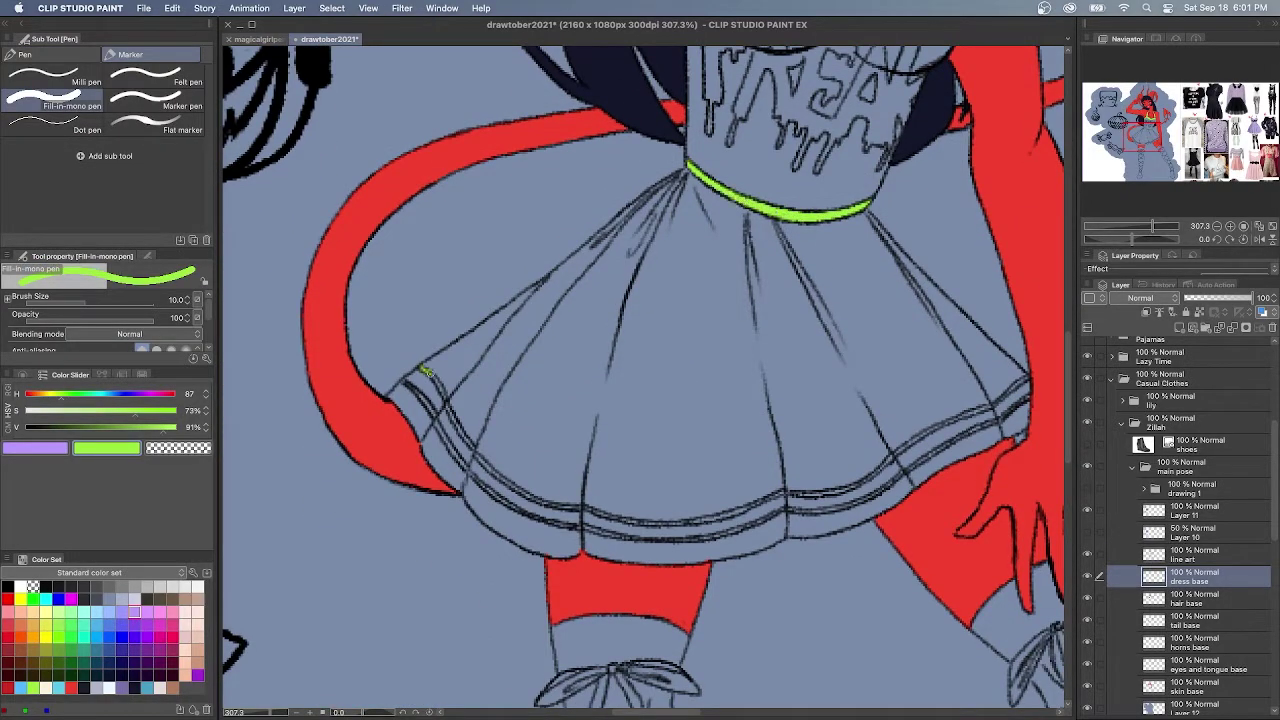
Trace the skirt's two hem stripes in lime green from the tail-side edge across the middle panel
{"action": "scroll", "coordinate": [430, 396], "scroll_direction": "up", "scroll_amount": 3}
{"action": "left_click_drag", "start_coordinate": [421, 359], "coordinate": [454, 401]}
{"action": "left_click_drag", "start_coordinate": [398, 376], "coordinate": [487, 460]}
{"action": "mouse_move", "coordinate": [435, 421]}
{"action": "left_mouse_down"}
{"action": "mouse_move", "coordinate": [481, 451]}
{"action": "mouse_move", "coordinate": [479, 486]}
{"action": "left_mouse_up"}
{"action": "scroll", "coordinate": [434, 440], "scroll_direction": "down", "scroll_amount": 3}
{"action": "scroll", "coordinate": [434, 440], "scroll_direction": "right", "scroll_amount": 3}
{"action": "mouse_move", "coordinate": [333, 353]}
{"action": "left_mouse_down"}
{"action": "mouse_move", "coordinate": [367, 383]}
{"action": "mouse_move", "coordinate": [470, 422]}
{"action": "mouse_move", "coordinate": [406, 429]}
{"action": "left_mouse_up"}
{"action": "mouse_move", "coordinate": [722, 402]}
{"action": "left_mouse_down"}
{"action": "mouse_move", "coordinate": [608, 442]}
{"action": "mouse_move", "coordinate": [558, 440]}
{"action": "left_mouse_up"}
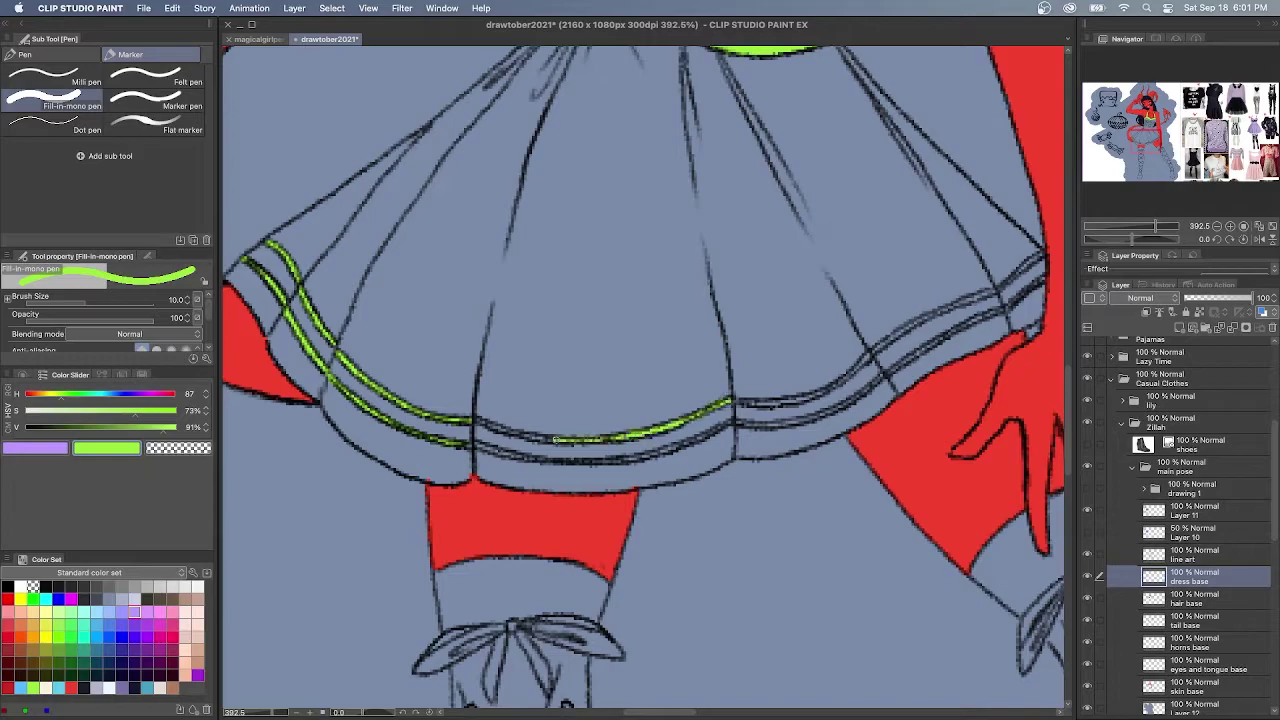
{"action": "mouse_move", "coordinate": [732, 420]}
{"action": "left_mouse_down"}
{"action": "mouse_move", "coordinate": [536, 460]}
{"action": "mouse_move", "coordinate": [472, 446]}
{"action": "left_mouse_up"}
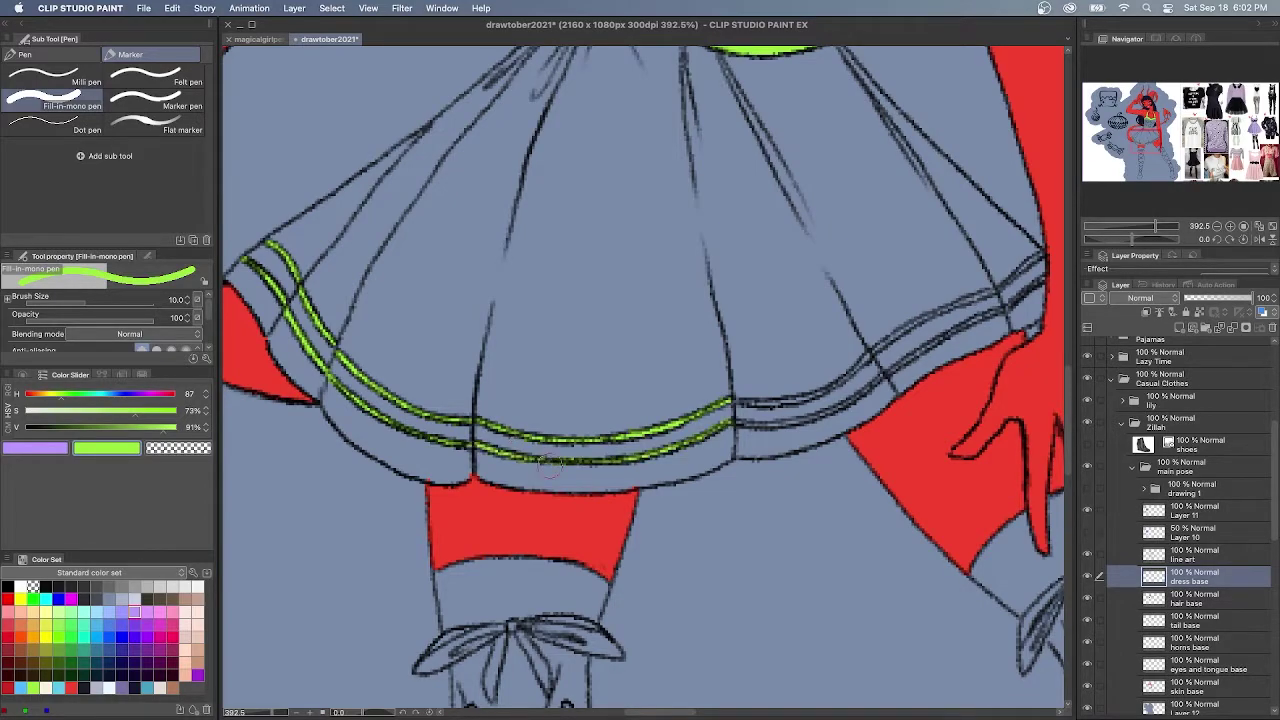
Continue both lime green hem stripes from the middle panel to the skirt edge beside the lowered arm
{"action": "left_click_drag", "start_coordinate": [868, 356], "coordinate": [732, 402]}
{"action": "left_click_drag", "start_coordinate": [880, 380], "coordinate": [746, 422]}
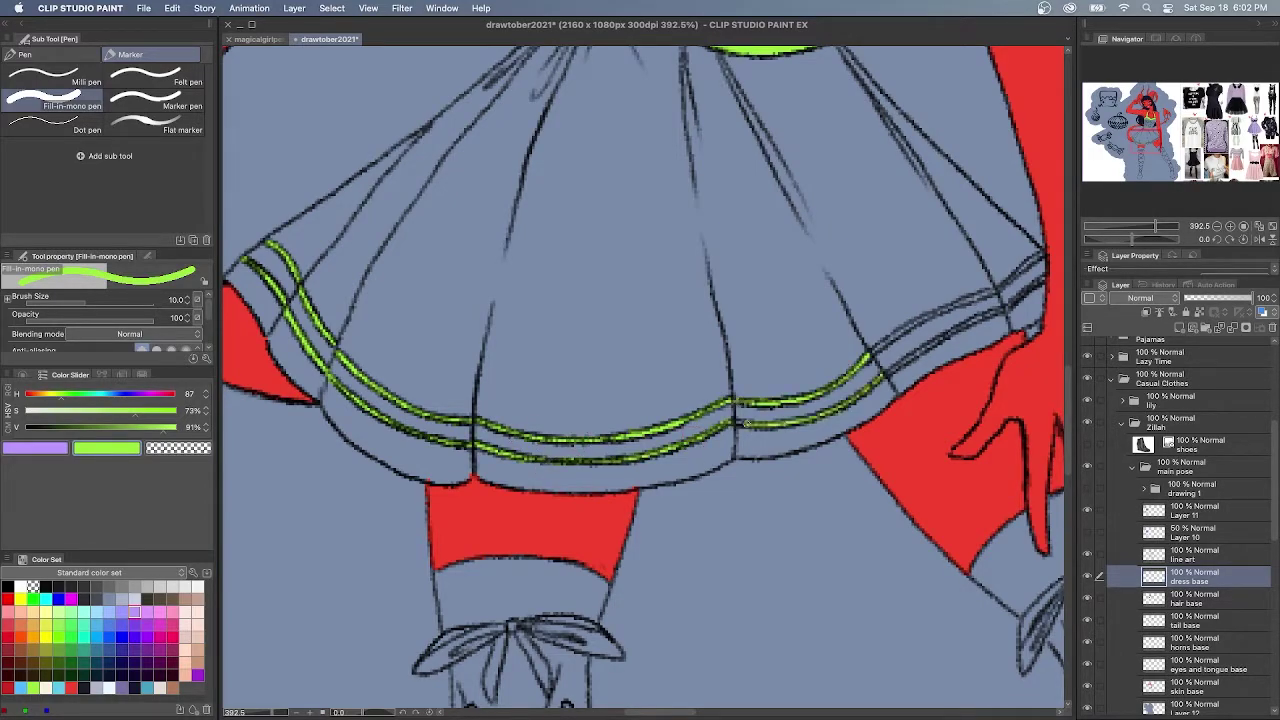
{"action": "left_click_drag", "start_coordinate": [998, 291], "coordinate": [870, 354]}
{"action": "left_click_drag", "start_coordinate": [1004, 310], "coordinate": [887, 374]}
{"action": "left_click_drag", "start_coordinate": [1046, 280], "coordinate": [1021, 297]}
{"action": "left_click_drag", "start_coordinate": [1046, 250], "coordinate": [1008, 284]}
{"action": "left_click_drag", "start_coordinate": [1036, 274], "coordinate": [1002, 291]}
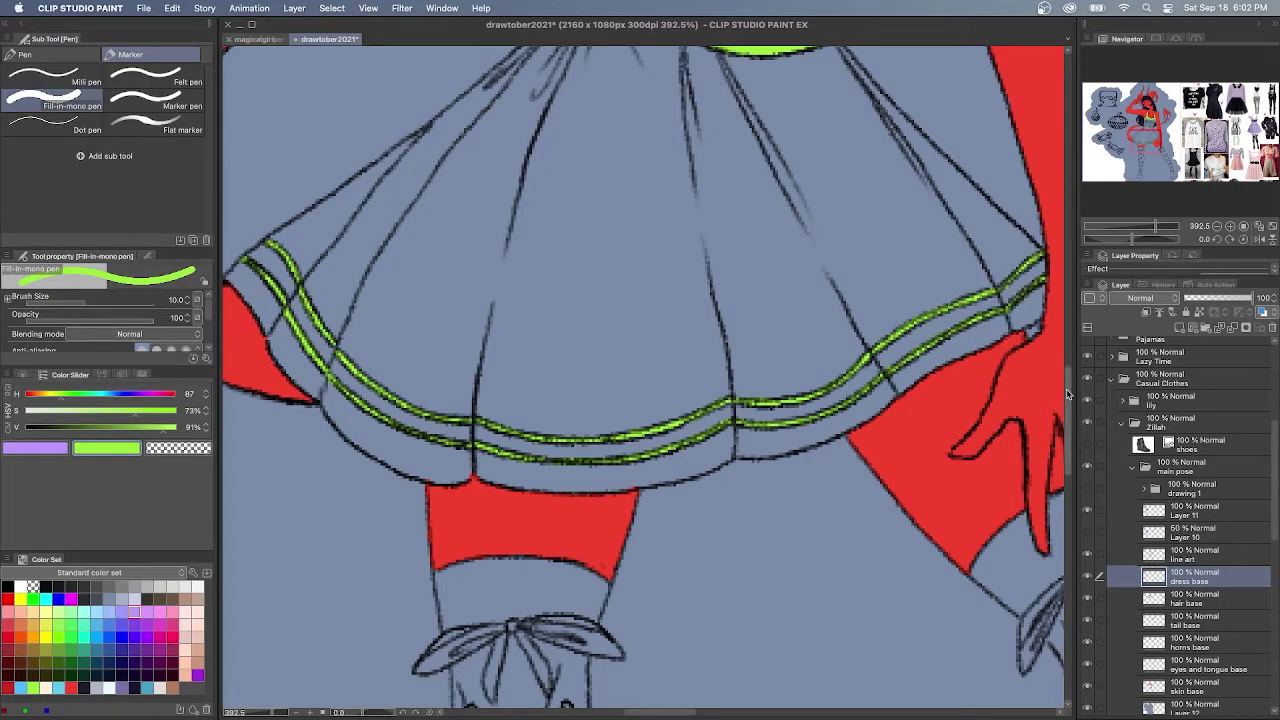
Add a new layer directly above the hair base and switch to the light purple main colour
{"action": "left_click_drag", "start_coordinate": [1068, 402], "coordinate": [1068, 342]}
{"action": "left_click", "coordinate": [1190, 599]}
{"action": "left_click", "coordinate": [1179, 328]}
{"action": "left_click", "coordinate": [40, 449]}
Outline the bodice between the neckline band and waistband in light purple, and fill it
{"action": "left_click_drag", "start_coordinate": [677, 68], "coordinate": [611, 122]}
{"action": "left_click_drag", "start_coordinate": [800, 136], "coordinate": [682, 68]}
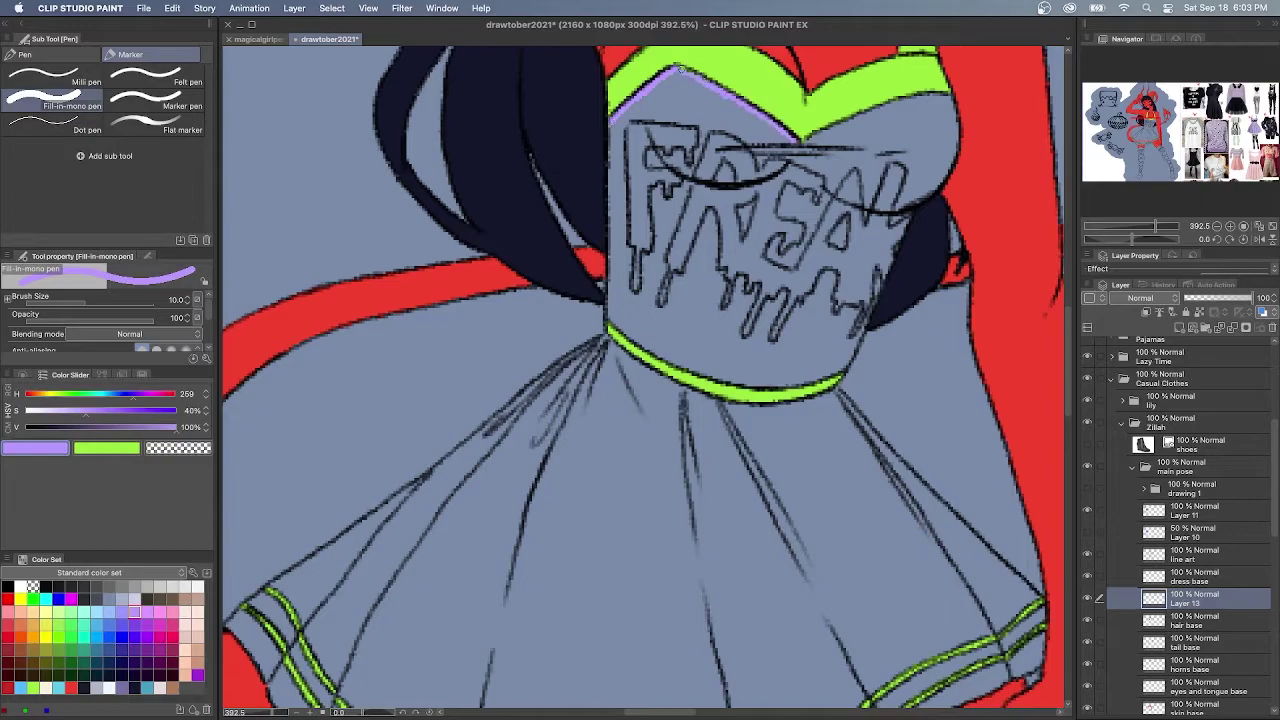
{"action": "mouse_move", "coordinate": [950, 96]}
{"action": "left_mouse_down"}
{"action": "mouse_move", "coordinate": [806, 136]}
{"action": "mouse_move", "coordinate": [958, 178]}
{"action": "left_mouse_up"}
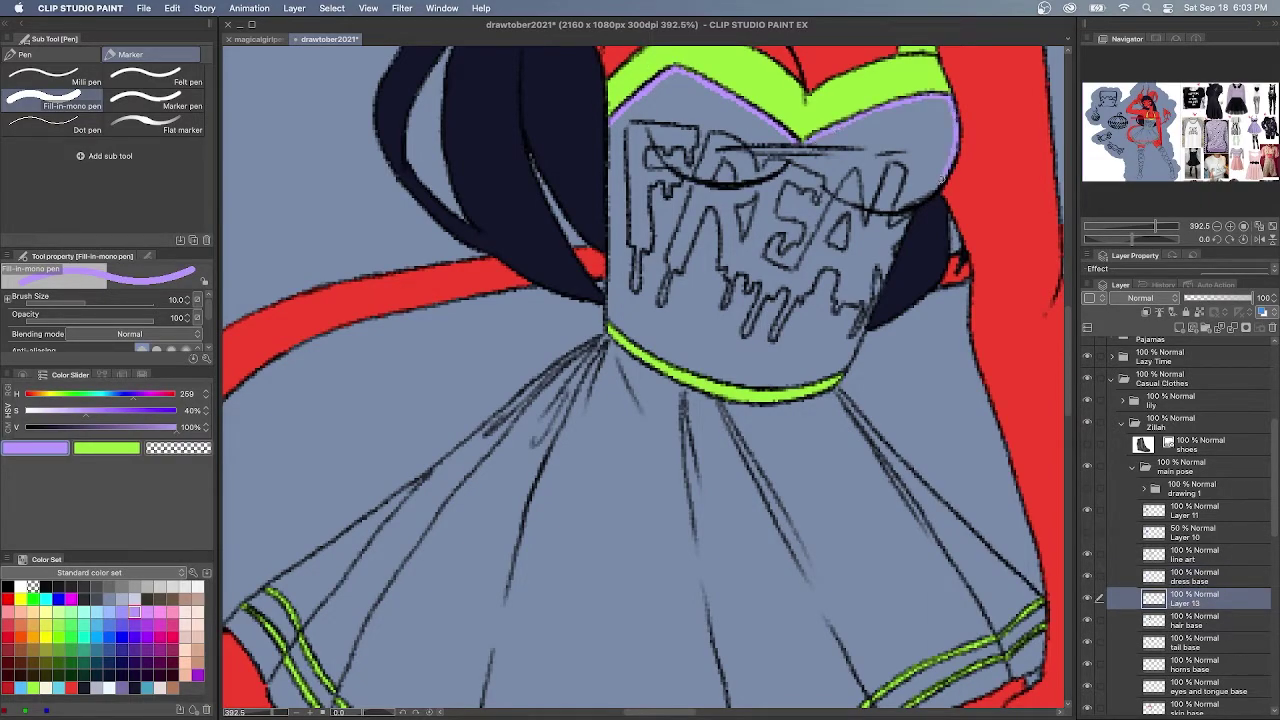
{"action": "left_click_drag", "start_coordinate": [876, 292], "coordinate": [840, 376]}
{"action": "left_click_drag", "start_coordinate": [608, 122], "coordinate": [628, 334]}
{"action": "mouse_move", "coordinate": [840, 378]}
{"action": "left_mouse_down"}
{"action": "mouse_move", "coordinate": [752, 384]}
{"action": "mouse_move", "coordinate": [626, 338]}
{"action": "left_mouse_up"}
{"action": "left_click_drag", "start_coordinate": [735, 382], "coordinate": [685, 365]}
{"action": "key", "text": "g"}
{"action": "key", "text": "g"}
{"action": "left_click", "coordinate": [703, 336]}
{"action": "key", "text": "p"}
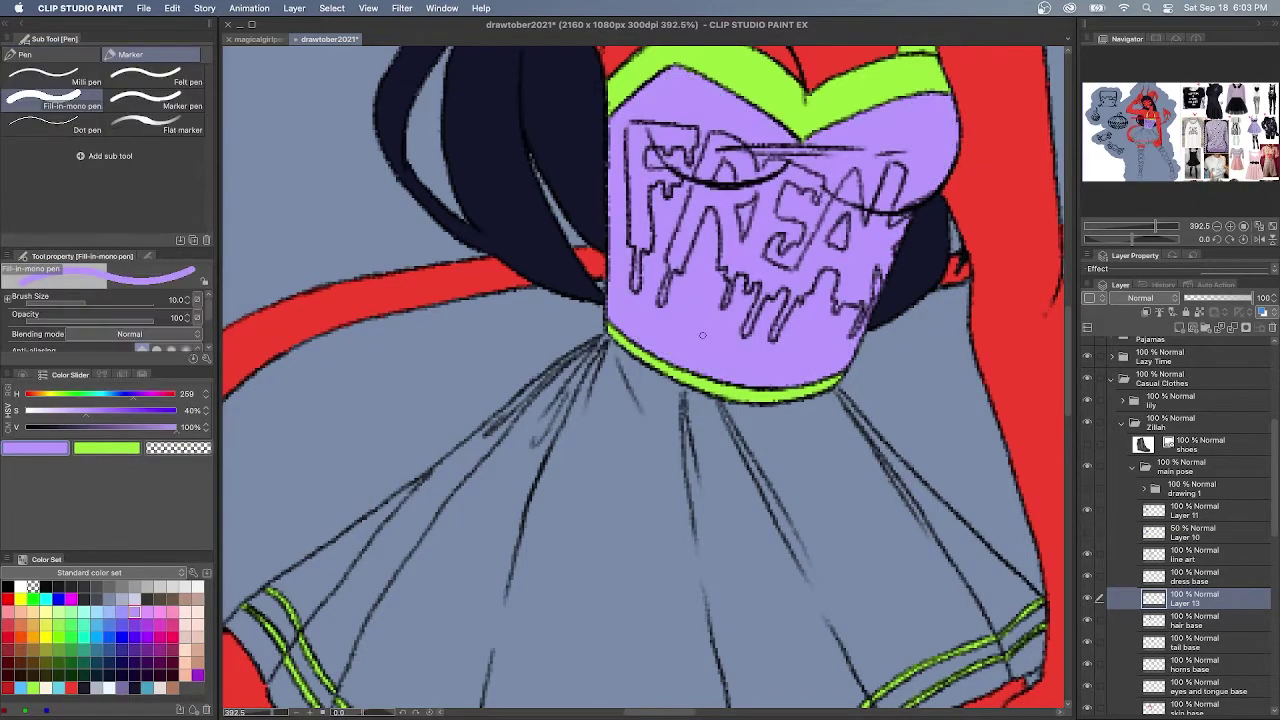
Outline the main part of the skirt in light purple, along both side edges, the waistband and the upper hem stripe
{"action": "scroll", "coordinate": [703, 336], "scroll_direction": "down", "scroll_amount": 4}
{"action": "left_click_drag", "start_coordinate": [838, 195], "coordinate": [1034, 395]}
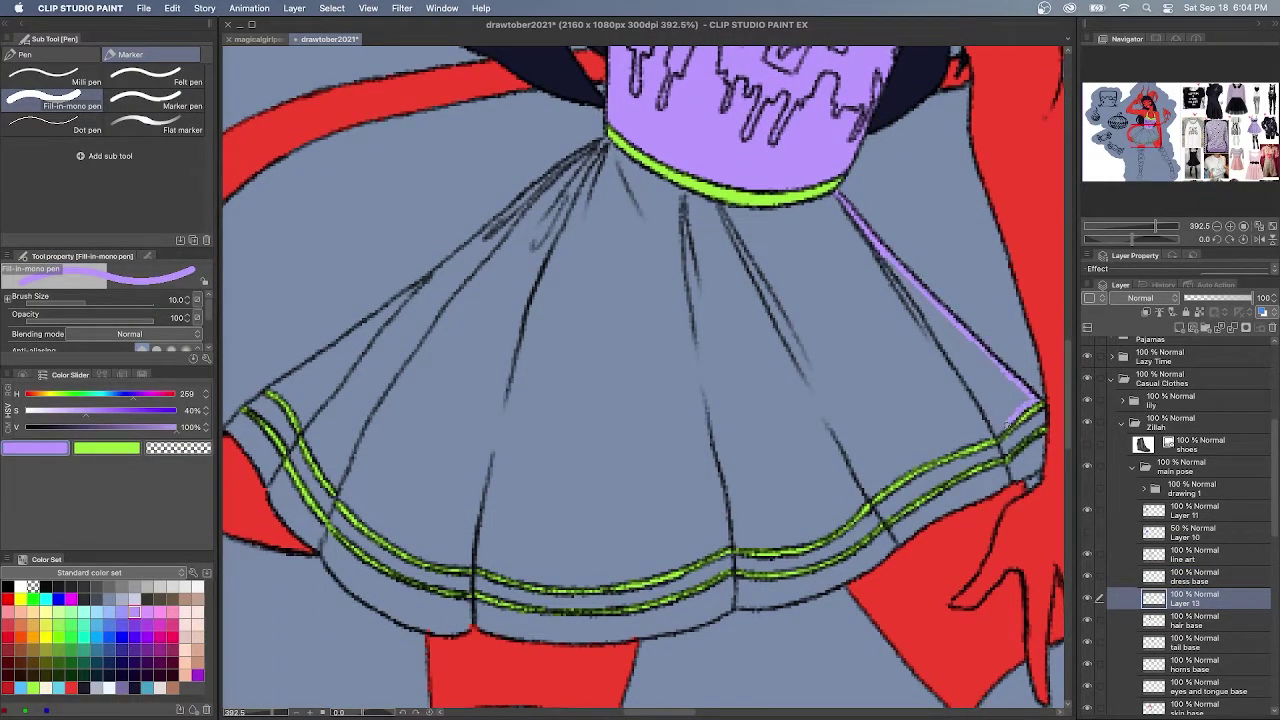
{"action": "left_click_drag", "start_coordinate": [607, 141], "coordinate": [700, 200]}
{"action": "left_click_drag", "start_coordinate": [992, 436], "coordinate": [942, 454]}
{"action": "scroll", "coordinate": [643, 377], "scroll_direction": "down", "scroll_amount": 5}
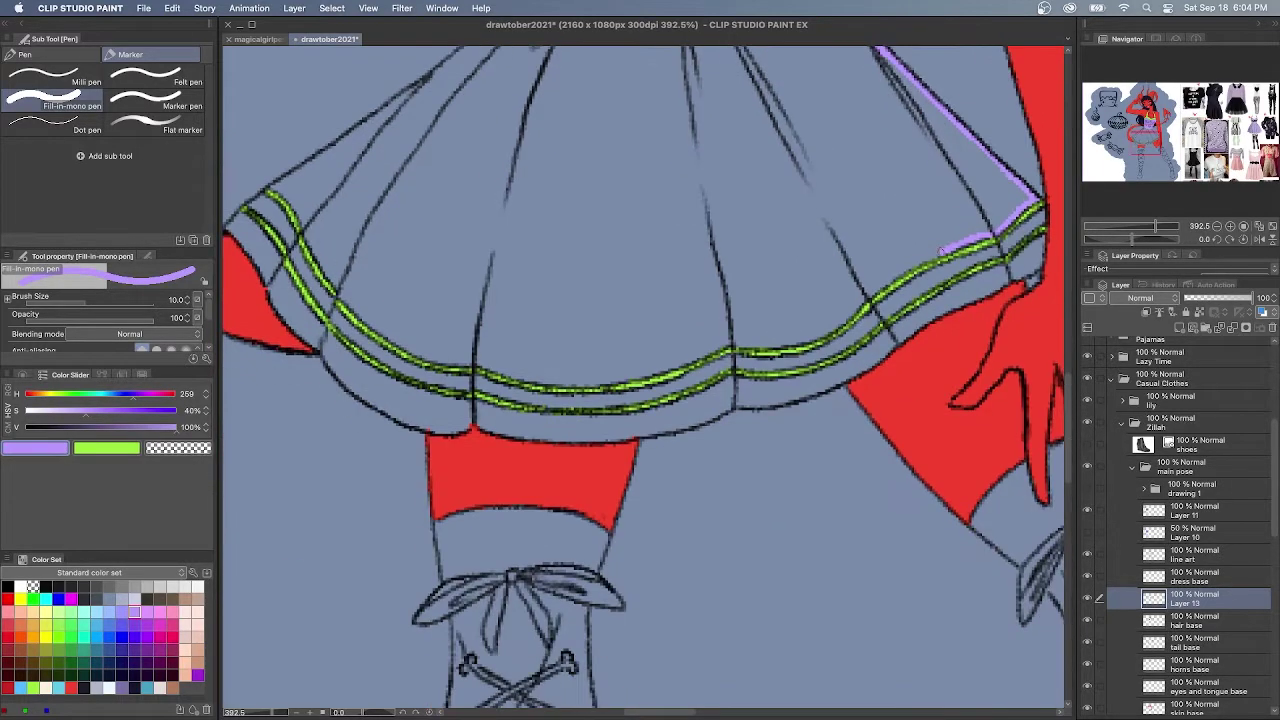
{"action": "mouse_move", "coordinate": [812, 338]}
{"action": "left_mouse_down"}
{"action": "mouse_move", "coordinate": [594, 380]}
{"action": "mouse_move", "coordinate": [392, 340]}
{"action": "left_mouse_up"}
{"action": "left_click_drag", "start_coordinate": [338, 292], "coordinate": [270, 190]}
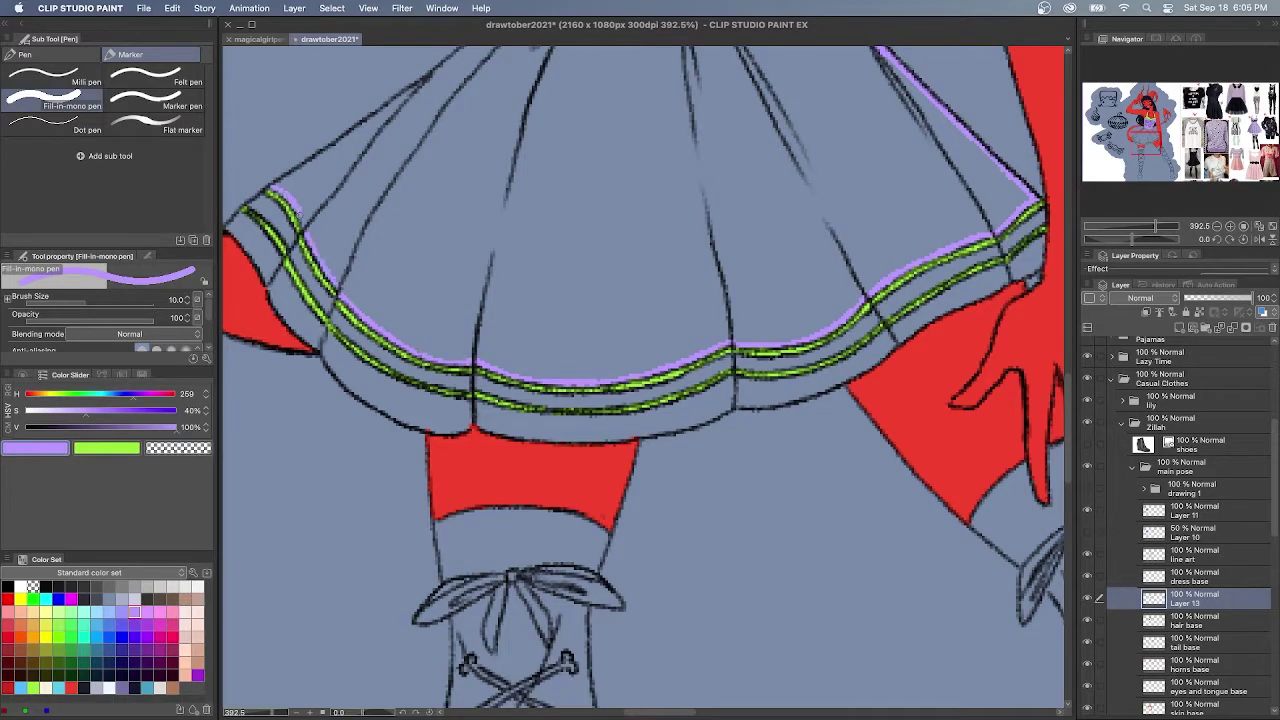
{"action": "scroll", "coordinate": [643, 377], "scroll_direction": "up", "scroll_amount": 5}
{"action": "left_click_drag", "start_coordinate": [776, 188], "coordinate": [448, 436]}
Outline the skirt's hem below and between the green stripes in light purple, from the tail side to the lowered hand
{"action": "scroll", "coordinate": [496, 399], "scroll_direction": "down", "scroll_amount": 5}
{"action": "mouse_move", "coordinate": [436, 260]}
{"action": "left_mouse_down"}
{"action": "mouse_move", "coordinate": [425, 266]}
{"action": "mouse_move", "coordinate": [504, 372]}
{"action": "left_mouse_up"}
{"action": "mouse_move", "coordinate": [450, 322]}
{"action": "left_mouse_down"}
{"action": "mouse_move", "coordinate": [404, 284]}
{"action": "mouse_move", "coordinate": [440, 340]}
{"action": "mouse_move", "coordinate": [448, 400]}
{"action": "left_mouse_up"}
{"action": "left_click_drag", "start_coordinate": [645, 444], "coordinate": [549, 234]}
{"action": "left_click_drag", "start_coordinate": [548, 230], "coordinate": [411, 166]}
{"action": "mouse_move", "coordinate": [411, 166]}
{"action": "left_mouse_down"}
{"action": "mouse_move", "coordinate": [494, 229]}
{"action": "mouse_move", "coordinate": [543, 238]}
{"action": "left_mouse_up"}
{"action": "mouse_move", "coordinate": [398, 215]}
{"action": "left_mouse_down"}
{"action": "mouse_move", "coordinate": [501, 284]}
{"action": "mouse_move", "coordinate": [806, 232]}
{"action": "mouse_move", "coordinate": [715, 288]}
{"action": "mouse_move", "coordinate": [553, 286]}
{"action": "left_mouse_up"}
{"action": "left_click_drag", "start_coordinate": [967, 202], "coordinate": [810, 255]}
{"action": "left_click_drag", "start_coordinate": [850, 250], "coordinate": [621, 365]}
{"action": "left_click_drag", "start_coordinate": [888, 206], "coordinate": [745, 308]}
{"action": "left_click_drag", "start_coordinate": [887, 206], "coordinate": [857, 198]}
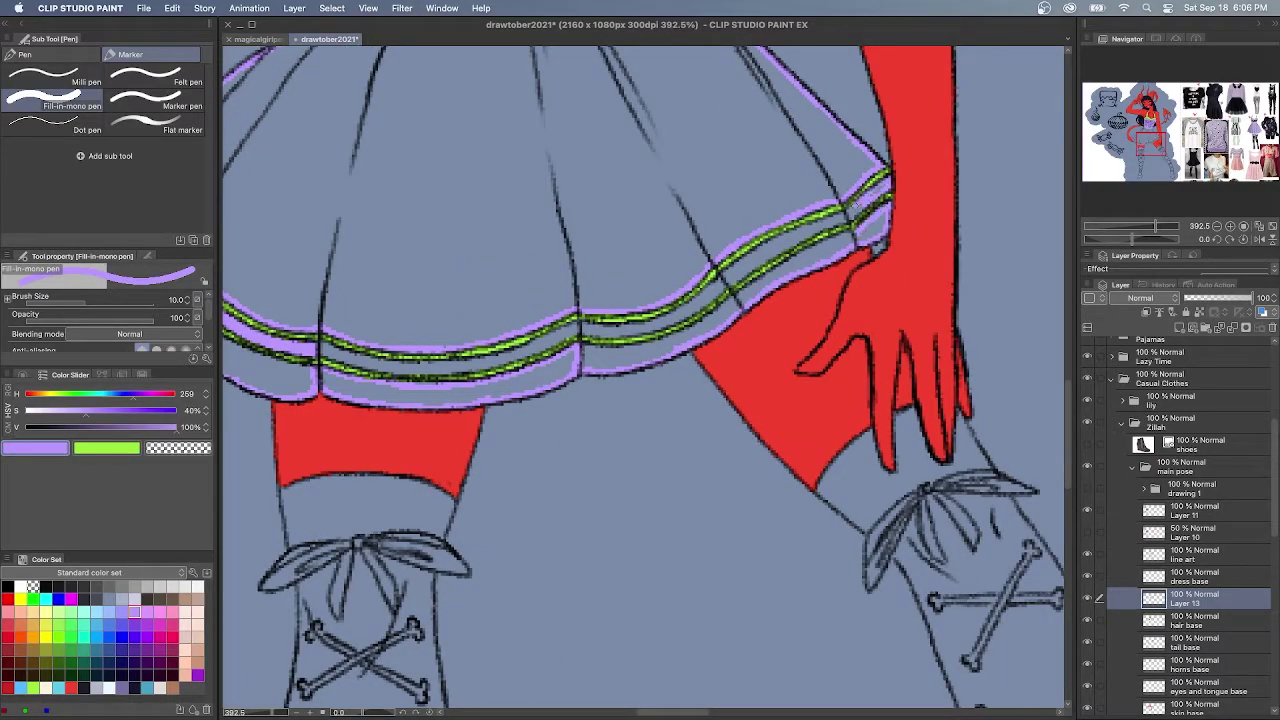
Fill the outlined skirt and its hem sections with light purple
{"action": "key", "text": "g"}
{"action": "mouse_move", "coordinate": [520, 270]}
{"action": "left_mouse_down"}
{"action": "mouse_move", "coordinate": [800, 265]}
{"action": "mouse_move", "coordinate": [450, 394]}
{"action": "left_mouse_up"}
{"action": "left_click_drag", "start_coordinate": [350, 380], "coordinate": [790, 380]}
{"action": "left_click_drag", "start_coordinate": [690, 375], "coordinate": [540, 210]}
{"action": "key", "text": "p"}
{"action": "scroll", "coordinate": [545, 620], "scroll_direction": "down", "scroll_amount": 6}
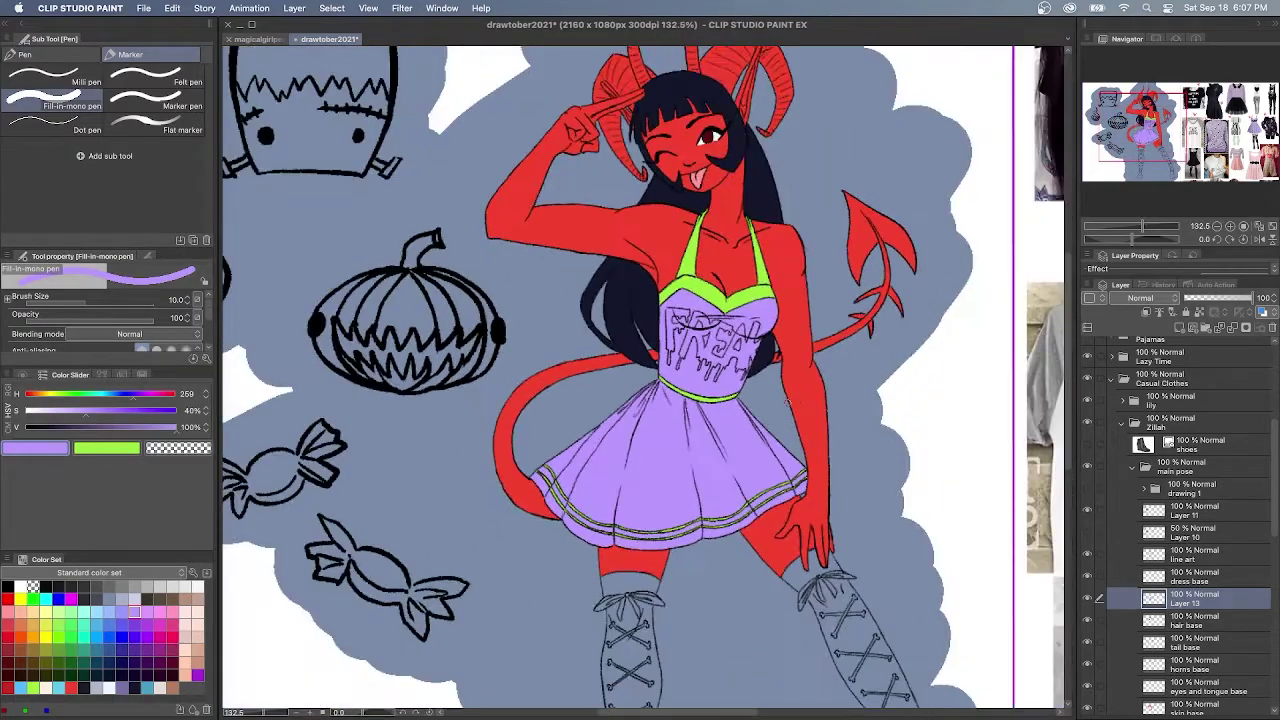
Add a new layer above the purple dress layer and pick the near-black navy as the drawing colour
{"action": "scroll", "coordinate": [655, 530], "scroll_direction": "up", "scroll_amount": 4}
{"action": "left_click", "coordinate": [1179, 328]}
{"action": "left_click", "coordinate": [84, 687]}
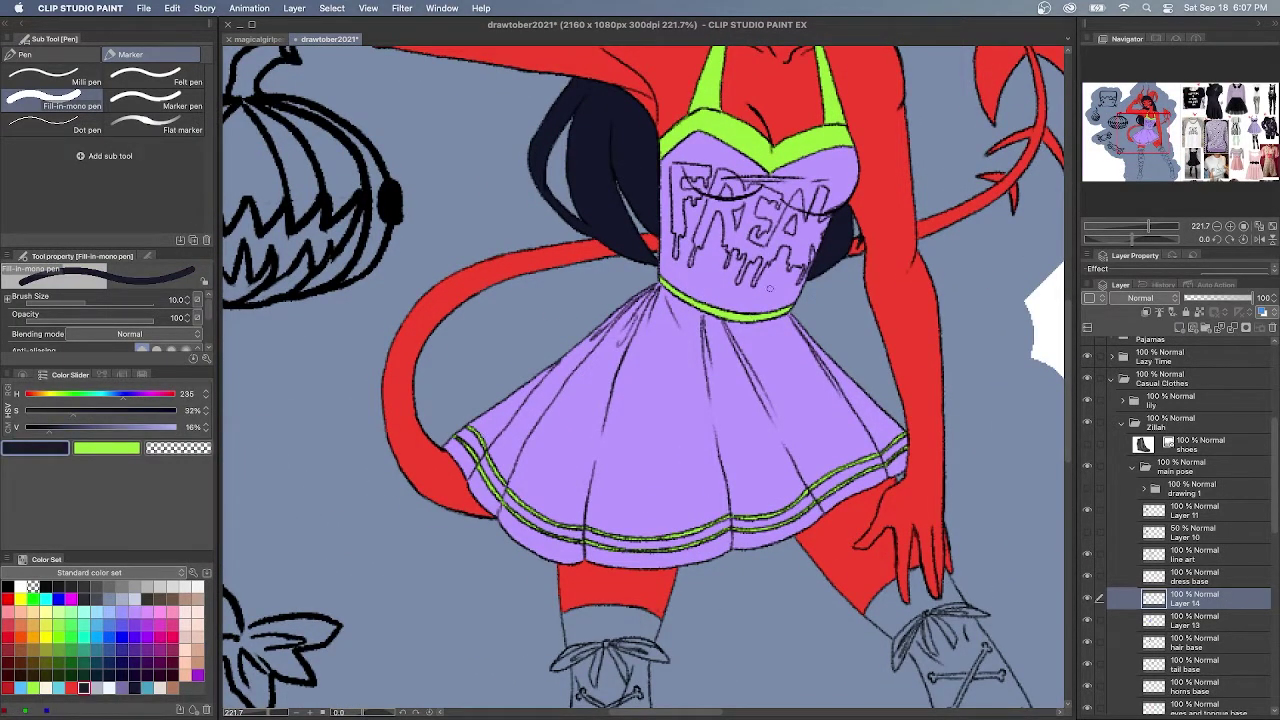
{"action": "scroll", "coordinate": [752, 219], "scroll_direction": "up", "scroll_amount": 4}
{"action": "scroll", "coordinate": [680, 137], "scroll_direction": "up", "scroll_amount": 2}
Outline the dripping letter F on the bodice in near-black navy, and fill it
{"action": "mouse_move", "coordinate": [688, 134]}
{"action": "left_mouse_down"}
{"action": "mouse_move", "coordinate": [682, 174]}
{"action": "mouse_move", "coordinate": [652, 160]}
{"action": "left_mouse_up"}
{"action": "left_click_drag", "start_coordinate": [682, 135], "coordinate": [606, 128]}
{"action": "mouse_move", "coordinate": [650, 153]}
{"action": "left_mouse_down"}
{"action": "mouse_move", "coordinate": [623, 160]}
{"action": "mouse_move", "coordinate": [665, 197]}
{"action": "mouse_move", "coordinate": [619, 272]}
{"action": "left_mouse_up"}
{"action": "left_click_drag", "start_coordinate": [615, 321], "coordinate": [611, 268]}
{"action": "left_click_drag", "start_coordinate": [606, 132], "coordinate": [609, 268]}
{"action": "key", "text": "g"}
{"action": "key", "text": "g"}
{"action": "left_click", "coordinate": [618, 190]}
{"action": "left_click", "coordinate": [653, 183]}
{"action": "key", "text": "p"}
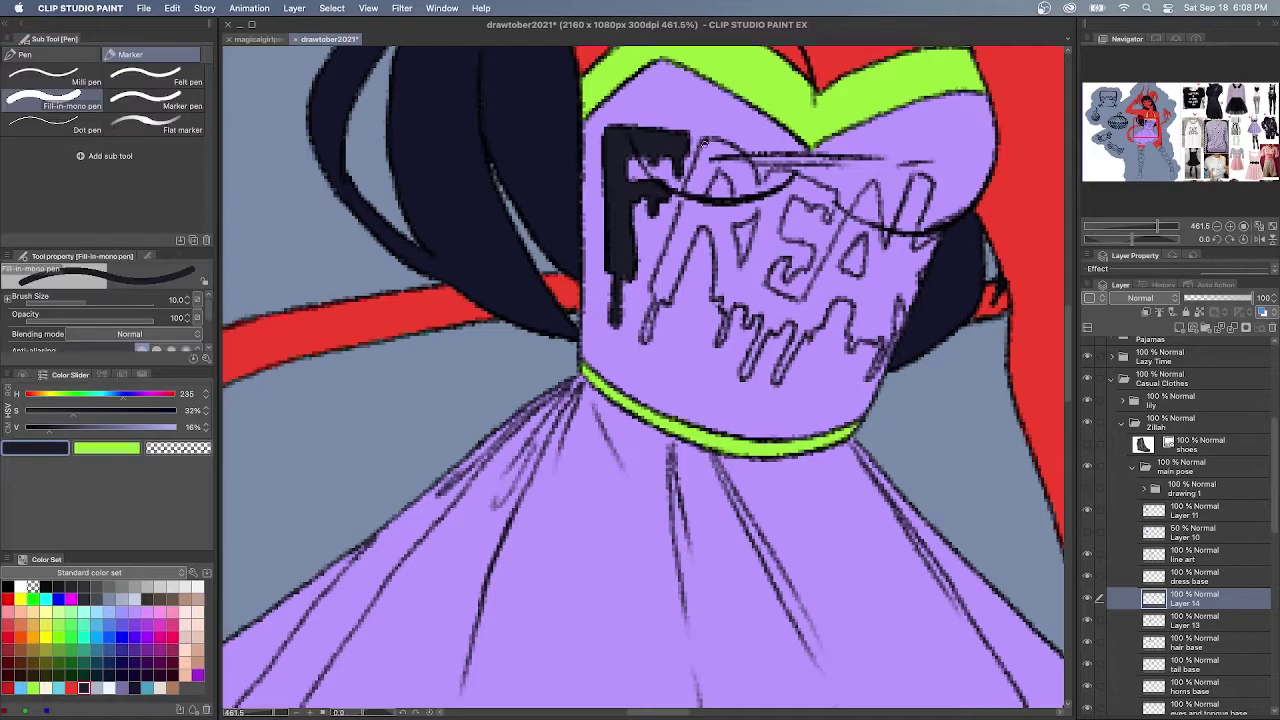
Outline the dripping letters R and E of the bodice lettering in near-black navy
{"action": "left_click_drag", "start_coordinate": [706, 141], "coordinate": [686, 196]}
{"action": "left_click_drag", "start_coordinate": [703, 194], "coordinate": [740, 183]}
{"action": "mouse_move", "coordinate": [709, 140]}
{"action": "left_mouse_down"}
{"action": "mouse_move", "coordinate": [766, 182]}
{"action": "mouse_move", "coordinate": [778, 171]}
{"action": "left_mouse_up"}
{"action": "mouse_move", "coordinate": [685, 198]}
{"action": "left_mouse_down"}
{"action": "mouse_move", "coordinate": [652, 292]}
{"action": "mouse_move", "coordinate": [684, 254]}
{"action": "mouse_move", "coordinate": [724, 294]}
{"action": "left_mouse_up"}
{"action": "mouse_move", "coordinate": [774, 168]}
{"action": "left_mouse_down"}
{"action": "mouse_move", "coordinate": [836, 198]}
{"action": "mouse_move", "coordinate": [786, 186]}
{"action": "mouse_move", "coordinate": [793, 270]}
{"action": "mouse_move", "coordinate": [764, 288]}
{"action": "left_mouse_up"}
{"action": "mouse_move", "coordinate": [704, 196]}
{"action": "left_mouse_down"}
{"action": "mouse_move", "coordinate": [760, 224]}
{"action": "mouse_move", "coordinate": [760, 276]}
{"action": "mouse_move", "coordinate": [724, 330]}
{"action": "mouse_move", "coordinate": [754, 308]}
{"action": "left_mouse_up"}
{"action": "mouse_move", "coordinate": [756, 300]}
{"action": "left_mouse_down"}
{"action": "mouse_move", "coordinate": [762, 330]}
{"action": "mouse_move", "coordinate": [788, 322]}
{"action": "left_mouse_up"}
{"action": "mouse_move", "coordinate": [786, 318]}
{"action": "left_mouse_down"}
{"action": "mouse_move", "coordinate": [778, 376]}
{"action": "mouse_move", "coordinate": [806, 362]}
{"action": "left_mouse_up"}
{"action": "left_click_drag", "start_coordinate": [812, 328], "coordinate": [836, 298]}
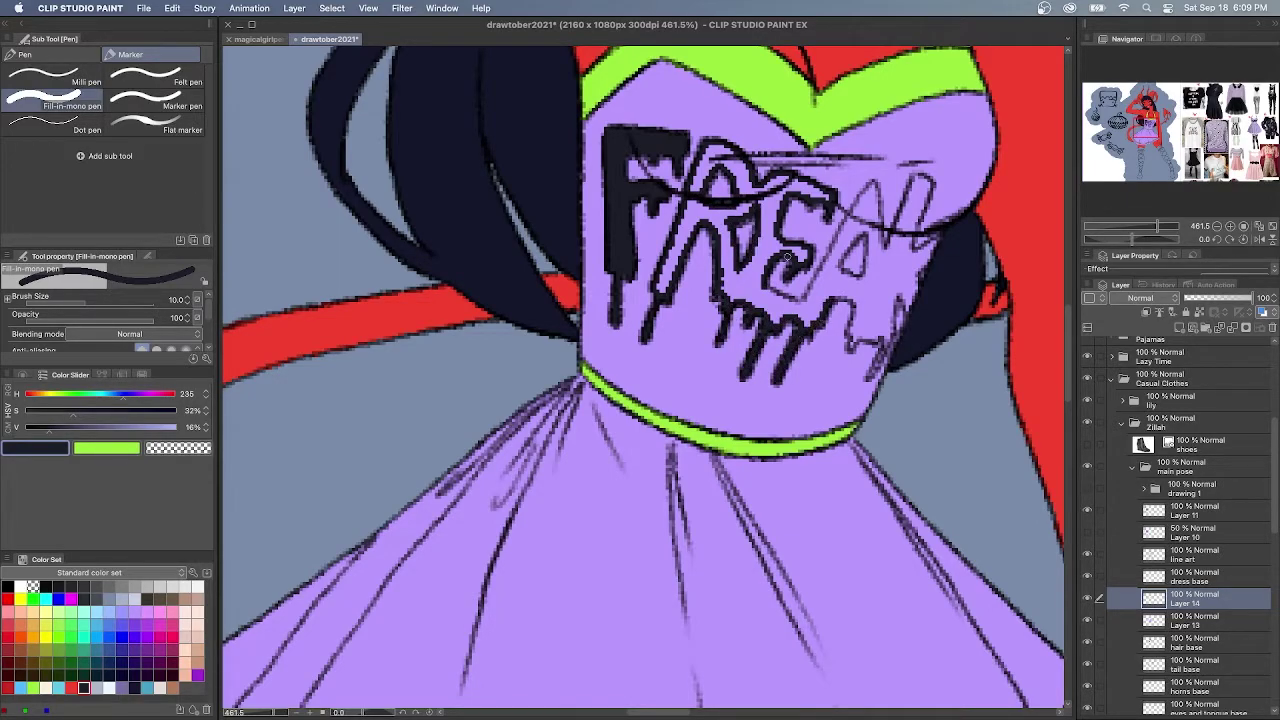
Outline the dripping letters A and K in near-black navy, and fill the letters R, E, A and K
{"action": "left_click_drag", "start_coordinate": [854, 207], "coordinate": [801, 304]}
{"action": "left_click_drag", "start_coordinate": [874, 184], "coordinate": [881, 248]}
{"action": "left_click_drag", "start_coordinate": [864, 228], "coordinate": [840, 273]}
{"action": "mouse_move", "coordinate": [834, 300]}
{"action": "left_mouse_down"}
{"action": "mouse_move", "coordinate": [854, 300]}
{"action": "mouse_move", "coordinate": [886, 340]}
{"action": "mouse_move", "coordinate": [928, 242]}
{"action": "mouse_move", "coordinate": [888, 244]}
{"action": "left_mouse_up"}
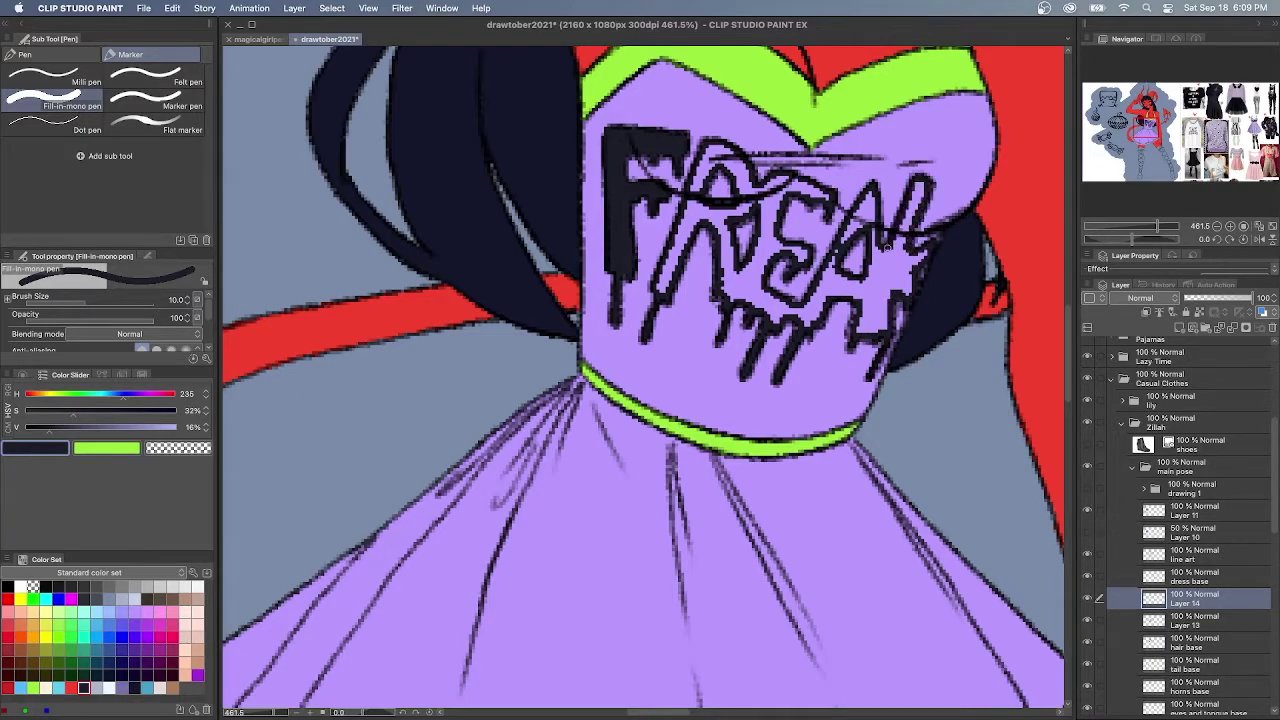
{"action": "key", "text": "g"}
{"action": "left_click", "coordinate": [920, 198]}
{"action": "left_click", "coordinate": [862, 210]}
{"action": "left_click", "coordinate": [765, 215]}
{"action": "left_click", "coordinate": [690, 245]}
{"action": "key", "text": "p"}
{"action": "left_click", "coordinate": [32, 585]}
{"action": "mouse_move", "coordinate": [648, 134]}
{"action": "left_mouse_down"}
{"action": "mouse_move", "coordinate": [617, 134]}
{"action": "mouse_move", "coordinate": [610, 151]}
{"action": "mouse_move", "coordinate": [618, 265]}
{"action": "left_mouse_up"}
{"action": "key", "text": "super+z"}
{"action": "left_click", "coordinate": [97, 688]}
{"action": "key", "text": "super+z"}
Pick the near-white colour and draw highlights along the dripping letters F, R and E of the bodice lettering
{"action": "left_click", "coordinate": [109, 688]}
{"action": "key", "text": "super+z"}
{"action": "left_click", "coordinate": [614, 317]}
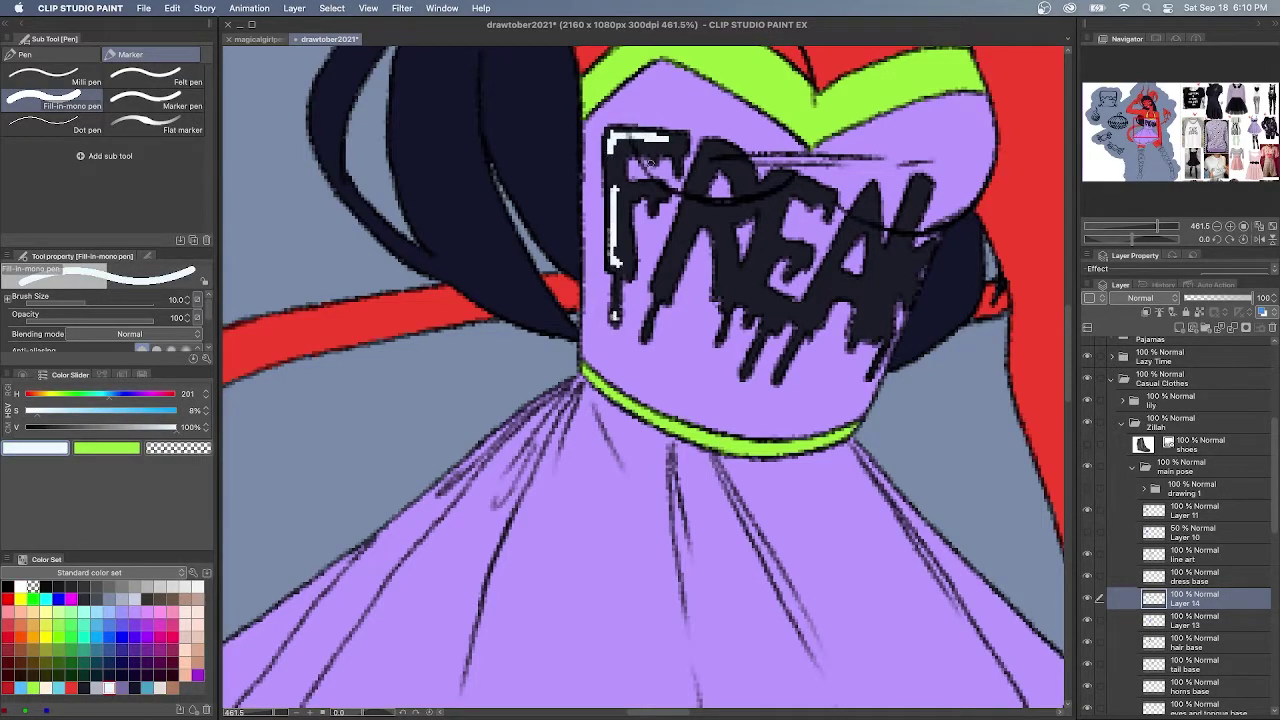
{"action": "left_click_drag", "start_coordinate": [712, 148], "coordinate": [697, 176]}
{"action": "left_click_drag", "start_coordinate": [689, 210], "coordinate": [661, 278]}
{"action": "left_click", "coordinate": [646, 333]}
{"action": "left_click_drag", "start_coordinate": [738, 211], "coordinate": [714, 210]}
{"action": "left_click_drag", "start_coordinate": [816, 178], "coordinate": [768, 190]}
{"action": "left_click_drag", "start_coordinate": [770, 237], "coordinate": [738, 280]}
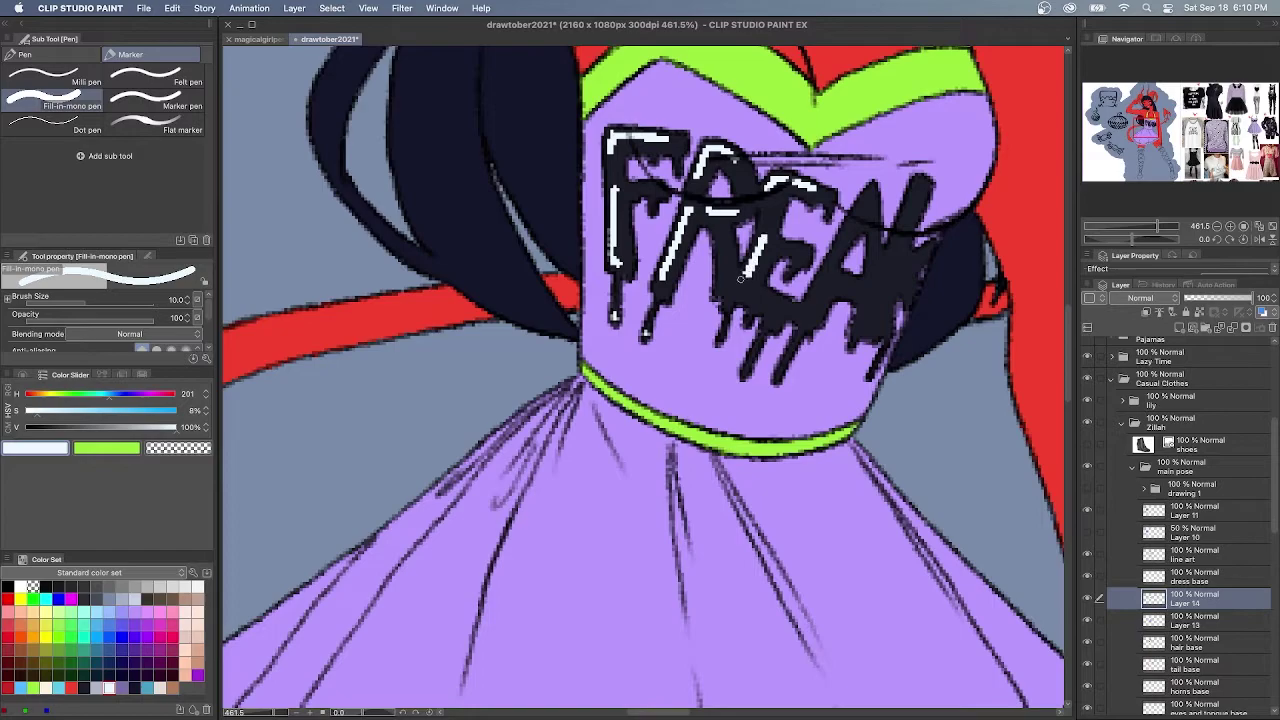
Draw near-white highlights on the letters A and K and on the lower drips of the lettering
{"action": "left_click_drag", "start_coordinate": [874, 190], "coordinate": [805, 308]}
{"action": "left_click", "coordinate": [778, 376]}
{"action": "left_click", "coordinate": [788, 354]}
{"action": "left_click_drag", "start_coordinate": [874, 258], "coordinate": [844, 290]}
{"action": "left_click_drag", "start_coordinate": [920, 180], "coordinate": [877, 306]}
{"action": "left_click", "coordinate": [857, 333]}
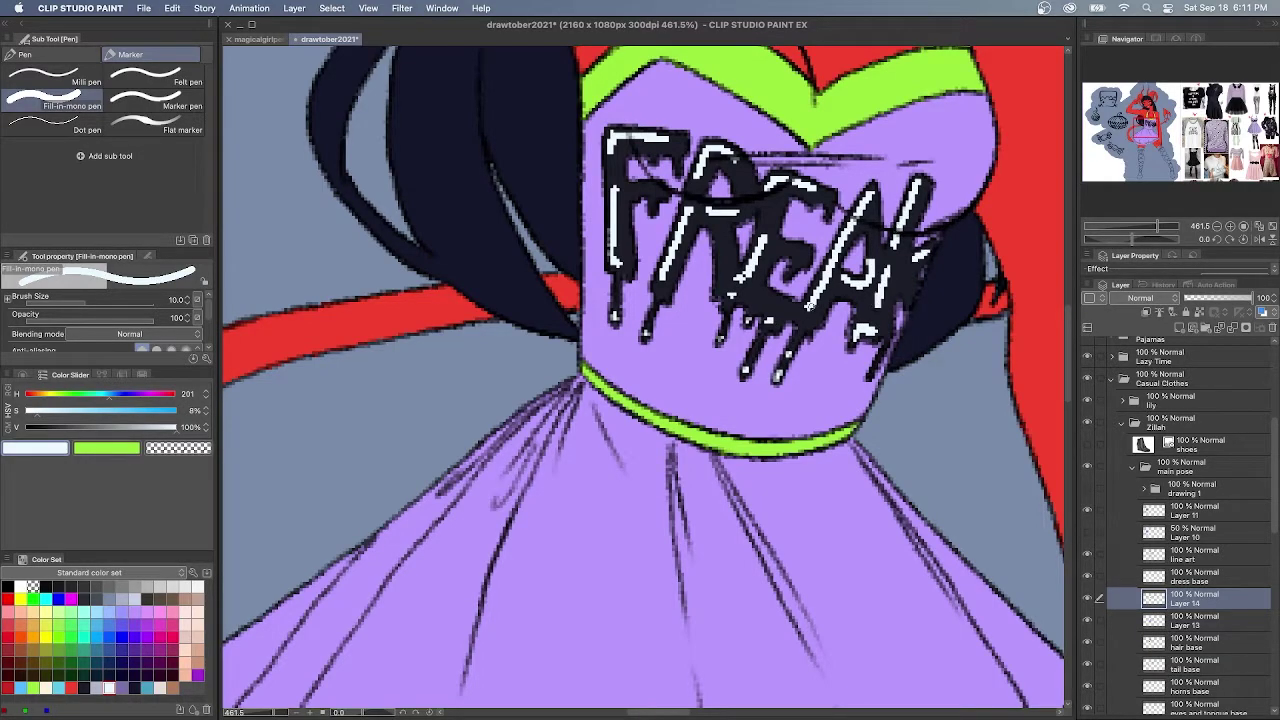
Add one new layer directly above the hair base layer and another directly above Layer 10
{"action": "scroll", "coordinate": [749, 283], "scroll_direction": "down", "scroll_amount": 1}
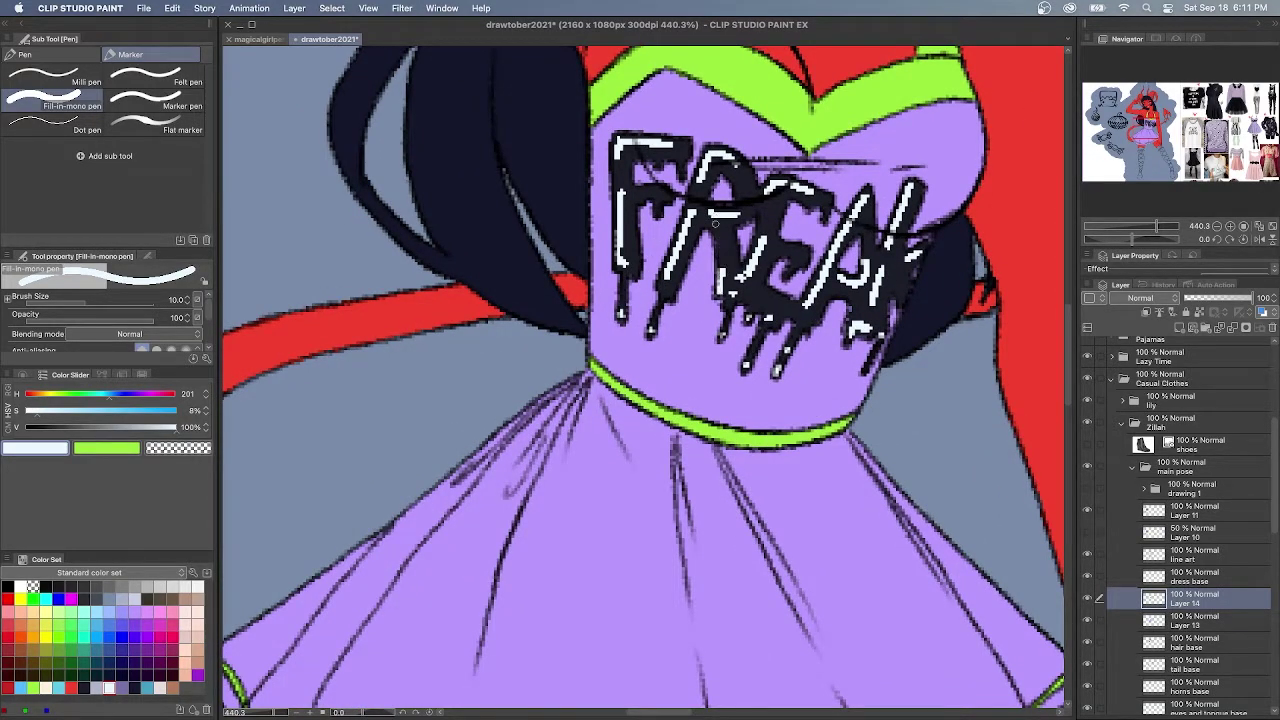
{"action": "scroll", "coordinate": [730, 275], "scroll_direction": "down", "scroll_amount": 3}
{"action": "scroll", "coordinate": [617, 272], "scroll_direction": "down", "scroll_amount": 2}
{"action": "left_click", "coordinate": [1236, 642]}
{"action": "left_click", "coordinate": [1179, 328]}
{"action": "left_click_drag", "start_coordinate": [1126, 113], "coordinate": [1092, 103]}
{"action": "left_click", "coordinate": [1125, 511]}
{"action": "left_click", "coordinate": [1219, 532]}
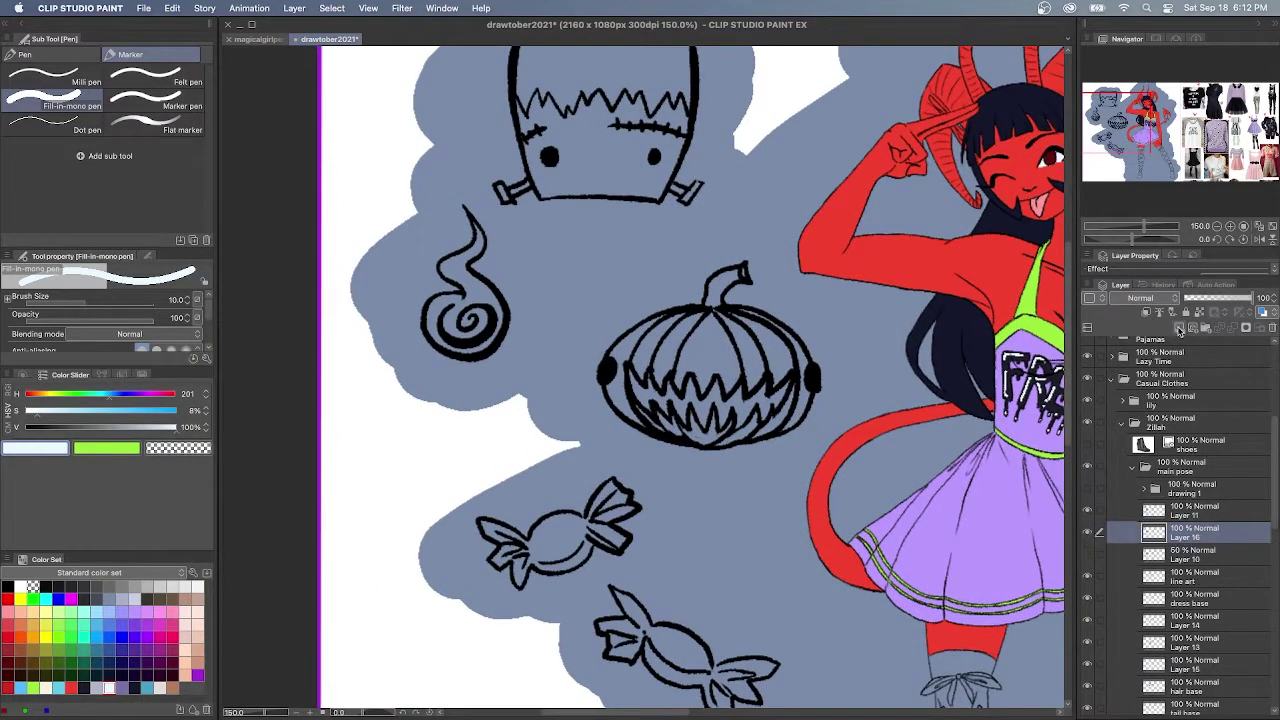
{"action": "left_click", "coordinate": [1179, 328]}
Sample the lime green from the dress trim, outline the Frankenstein head's face with it, and fill the face
{"action": "left_click", "coordinate": [1033, 303], "text": "alt"}
{"action": "scroll", "coordinate": [532, 174], "scroll_direction": "up", "scroll_amount": 3}
{"action": "left_click", "coordinate": [1105, 104]}
{"action": "mouse_move", "coordinate": [860, 398]}
{"action": "left_mouse_down"}
{"action": "mouse_move", "coordinate": [799, 323]}
{"action": "mouse_move", "coordinate": [715, 287]}
{"action": "mouse_move", "coordinate": [651, 314]}
{"action": "mouse_move", "coordinate": [578, 300]}
{"action": "mouse_move", "coordinate": [602, 476]}
{"action": "mouse_move", "coordinate": [705, 470]}
{"action": "left_mouse_up"}
{"action": "key", "text": "g"}
{"action": "left_click", "coordinate": [724, 380]}
Colour the Frankenstein head's hair in near-black navy
{"action": "key", "text": "p"}
{"action": "left_click", "coordinate": [84, 688]}
{"action": "mouse_move", "coordinate": [567, 187]}
{"action": "left_mouse_down"}
{"action": "mouse_move", "coordinate": [560, 290]}
{"action": "mouse_move", "coordinate": [812, 300]}
{"action": "mouse_move", "coordinate": [878, 262]}
{"action": "mouse_move", "coordinate": [822, 184]}
{"action": "mouse_move", "coordinate": [566, 188]}
{"action": "left_mouse_up"}
{"action": "left_click", "coordinate": [537, 465], "text": "alt"}
{"action": "left_click_drag", "start_coordinate": [850, 457], "coordinate": [897, 451]}
Outline the inside of the swirling ghost flame in light blue, and fill it
{"action": "left_click_drag", "start_coordinate": [1068, 264], "coordinate": [1068, 330]}
{"action": "left_click", "coordinate": [96, 612]}
{"action": "mouse_move", "coordinate": [482, 228]}
{"action": "left_mouse_down"}
{"action": "mouse_move", "coordinate": [432, 292]}
{"action": "mouse_move", "coordinate": [459, 350]}
{"action": "left_mouse_up"}
{"action": "mouse_move", "coordinate": [463, 302]}
{"action": "left_mouse_down"}
{"action": "mouse_move", "coordinate": [503, 345]}
{"action": "mouse_move", "coordinate": [438, 460]}
{"action": "left_mouse_up"}
{"action": "mouse_move", "coordinate": [454, 360]}
{"action": "left_mouse_down"}
{"action": "mouse_move", "coordinate": [400, 373]}
{"action": "mouse_move", "coordinate": [440, 459]}
{"action": "left_mouse_up"}
{"action": "mouse_move", "coordinate": [454, 460]}
{"action": "left_mouse_down"}
{"action": "mouse_move", "coordinate": [527, 380]}
{"action": "mouse_move", "coordinate": [298, 210]}
{"action": "mouse_move", "coordinate": [298, 223]}
{"action": "left_mouse_up"}
{"action": "key", "text": "g"}
{"action": "left_click", "coordinate": [475, 360]}
Outline the pumpkin's segments in peach around the jagged mouth, and fill them
{"action": "key", "text": "p"}
{"action": "left_click", "coordinate": [20, 612]}
{"action": "mouse_move", "coordinate": [697, 258]}
{"action": "left_mouse_down"}
{"action": "mouse_move", "coordinate": [557, 332]}
{"action": "mouse_move", "coordinate": [614, 461]}
{"action": "mouse_move", "coordinate": [560, 400]}
{"action": "mouse_move", "coordinate": [600, 350]}
{"action": "mouse_move", "coordinate": [650, 380]}
{"action": "mouse_move", "coordinate": [862, 362]}
{"action": "mouse_move", "coordinate": [828, 462]}
{"action": "mouse_move", "coordinate": [752, 474]}
{"action": "mouse_move", "coordinate": [644, 466]}
{"action": "left_mouse_up"}
{"action": "mouse_move", "coordinate": [830, 255]}
{"action": "left_mouse_down"}
{"action": "mouse_move", "coordinate": [920, 436]}
{"action": "mouse_move", "coordinate": [700, 487]}
{"action": "left_mouse_up"}
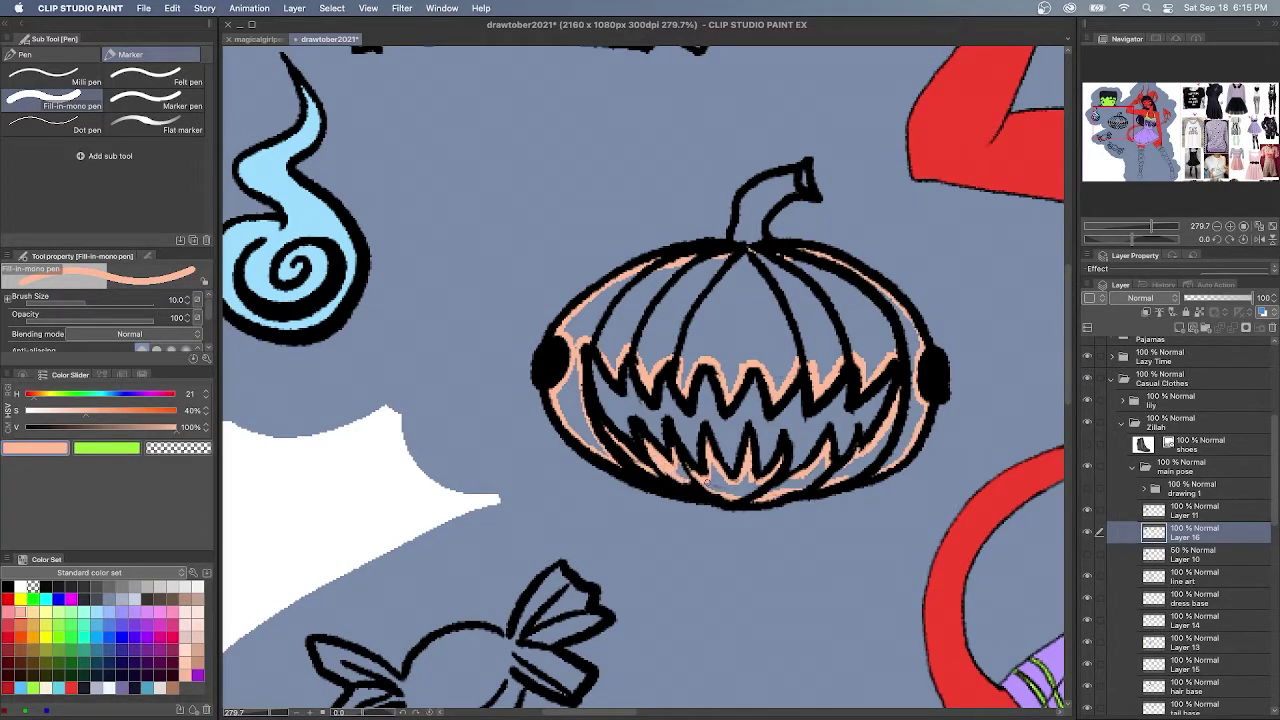
{"action": "key", "text": "g"}
{"action": "left_click", "coordinate": [705, 332]}
{"action": "left_click", "coordinate": [574, 397]}
Colour the pumpkin's stem medium green and its jagged mouth pale yellow
{"action": "left_click", "coordinate": [58, 674]}
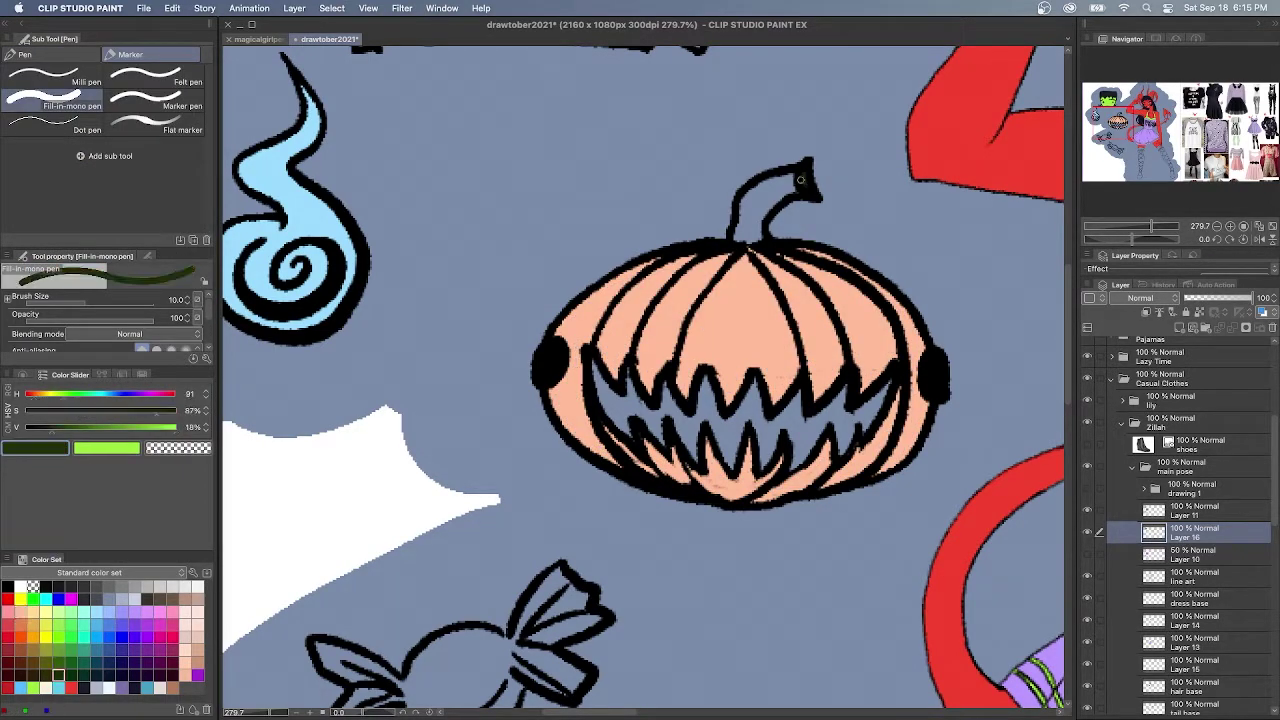
{"action": "left_click", "coordinate": [58, 650]}
{"action": "left_click_drag", "start_coordinate": [803, 175], "coordinate": [762, 232]}
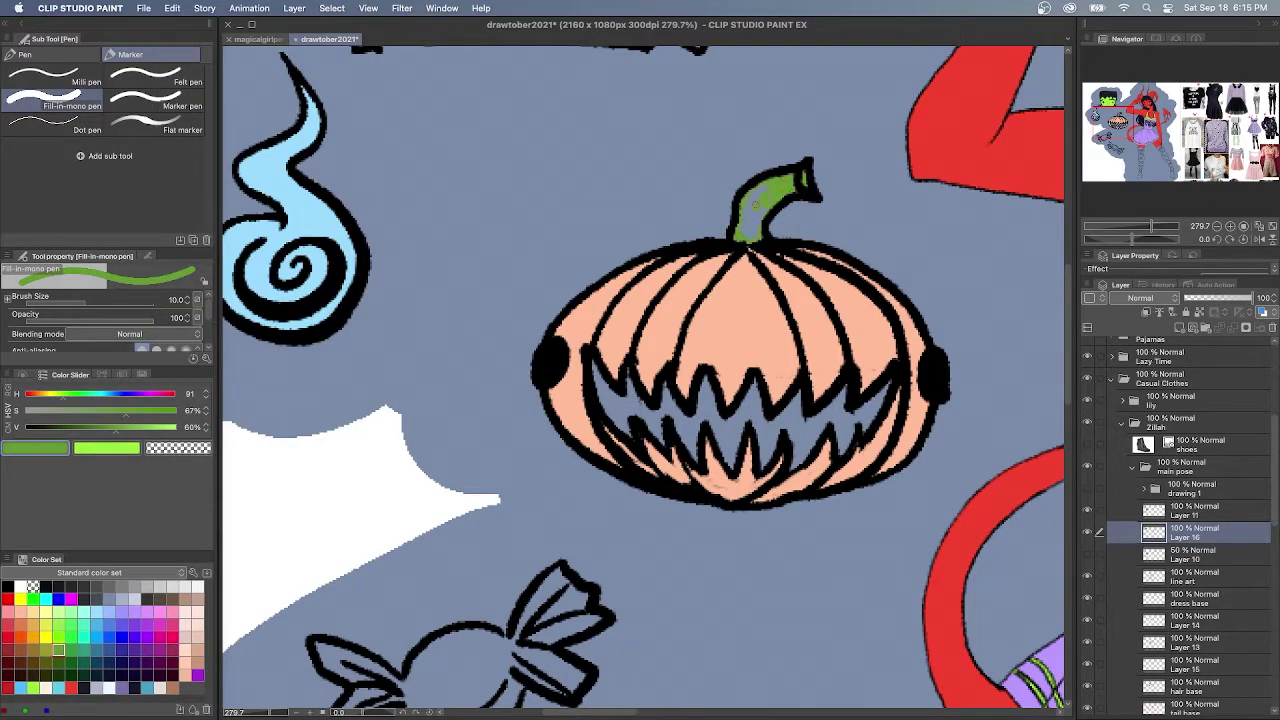
{"action": "left_click", "coordinate": [44, 590]}
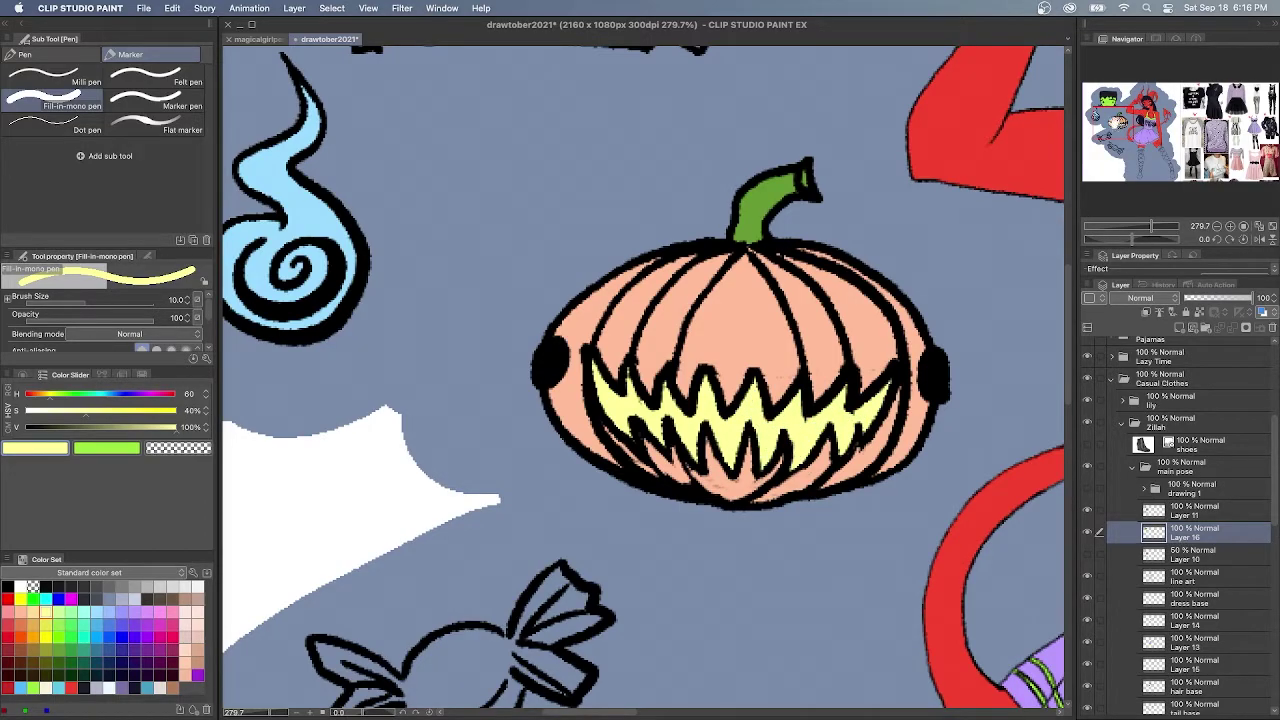
Colour the upper wrapped candy pink and the lower wrapped candy lime green
{"action": "left_click_drag", "start_coordinate": [1131, 145], "coordinate": [1105, 145]}
{"action": "left_click", "coordinate": [172, 612]}
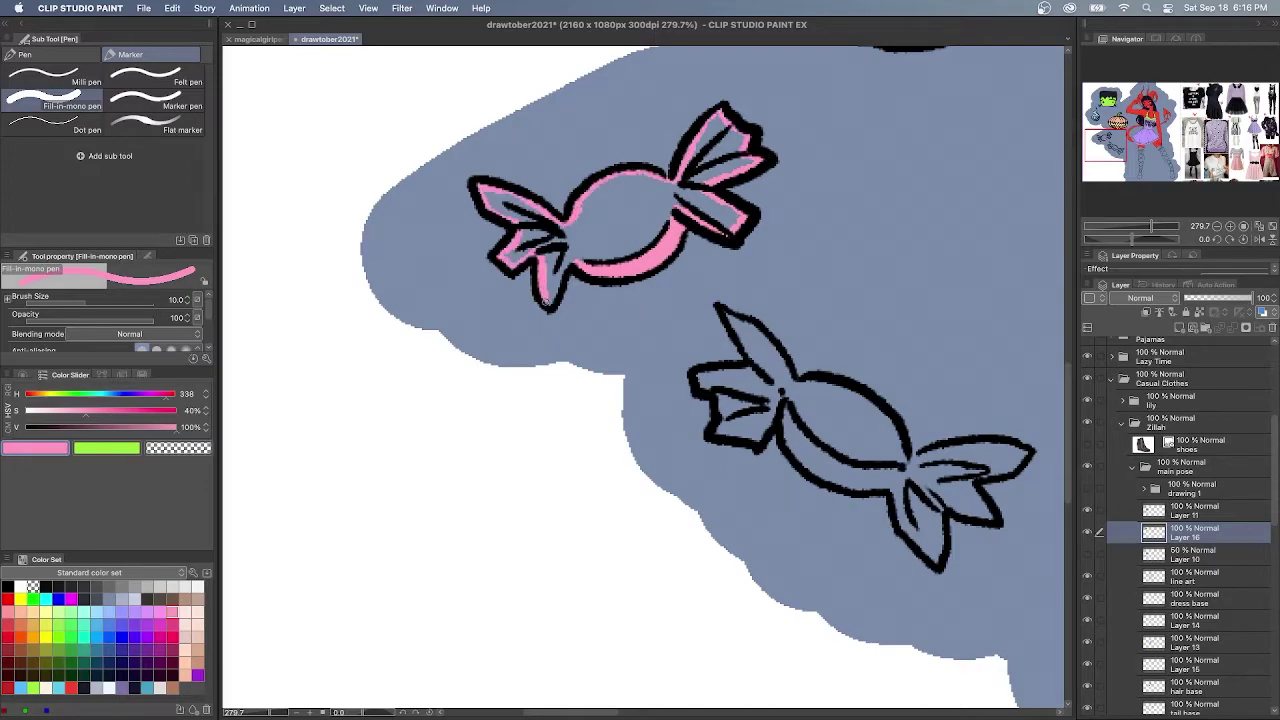
{"action": "left_click_drag", "start_coordinate": [590, 262], "coordinate": [595, 258]}
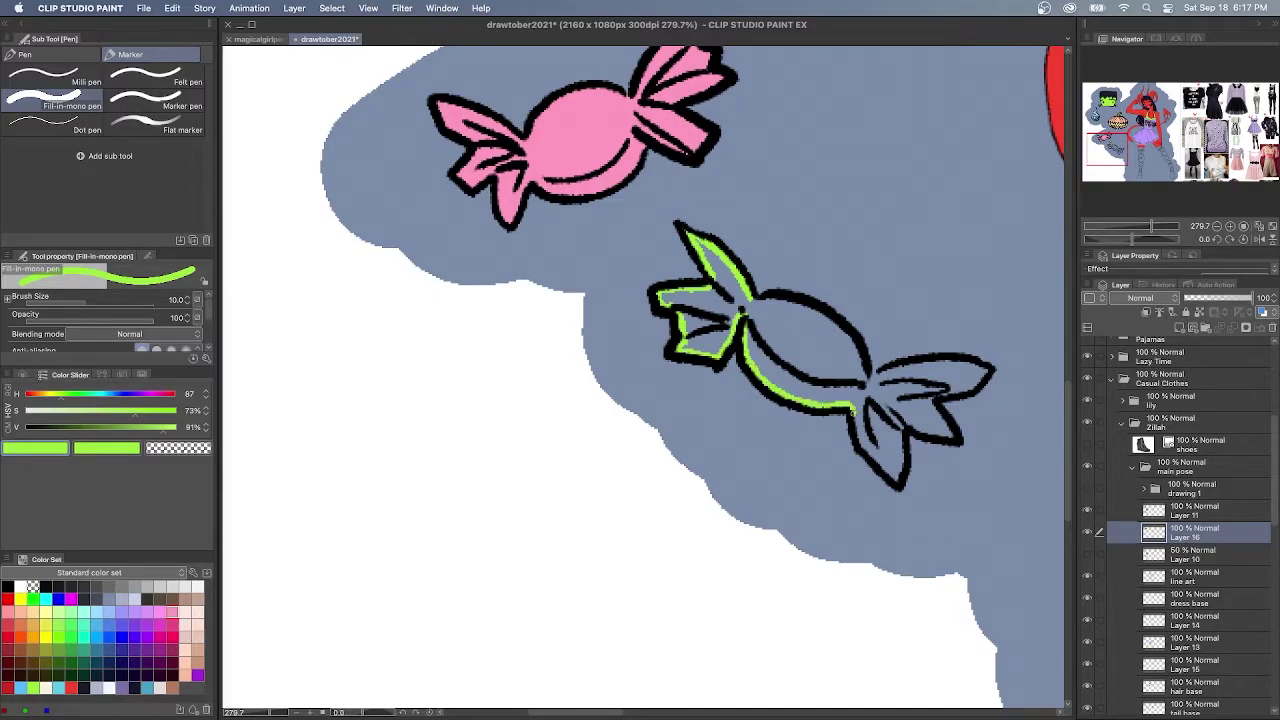
{"action": "key", "text": "g"}
{"action": "left_click", "coordinate": [806, 344]}
{"action": "key", "text": "p"}
Merge the motif line layer, Layer 11, with its colour layer, Layer 16, and name the result dress details
{"action": "scroll", "coordinate": [678, 348], "scroll_direction": "down", "scroll_amount": 10}
{"action": "scroll", "coordinate": [678, 348], "scroll_direction": "down", "scroll_amount": 3}
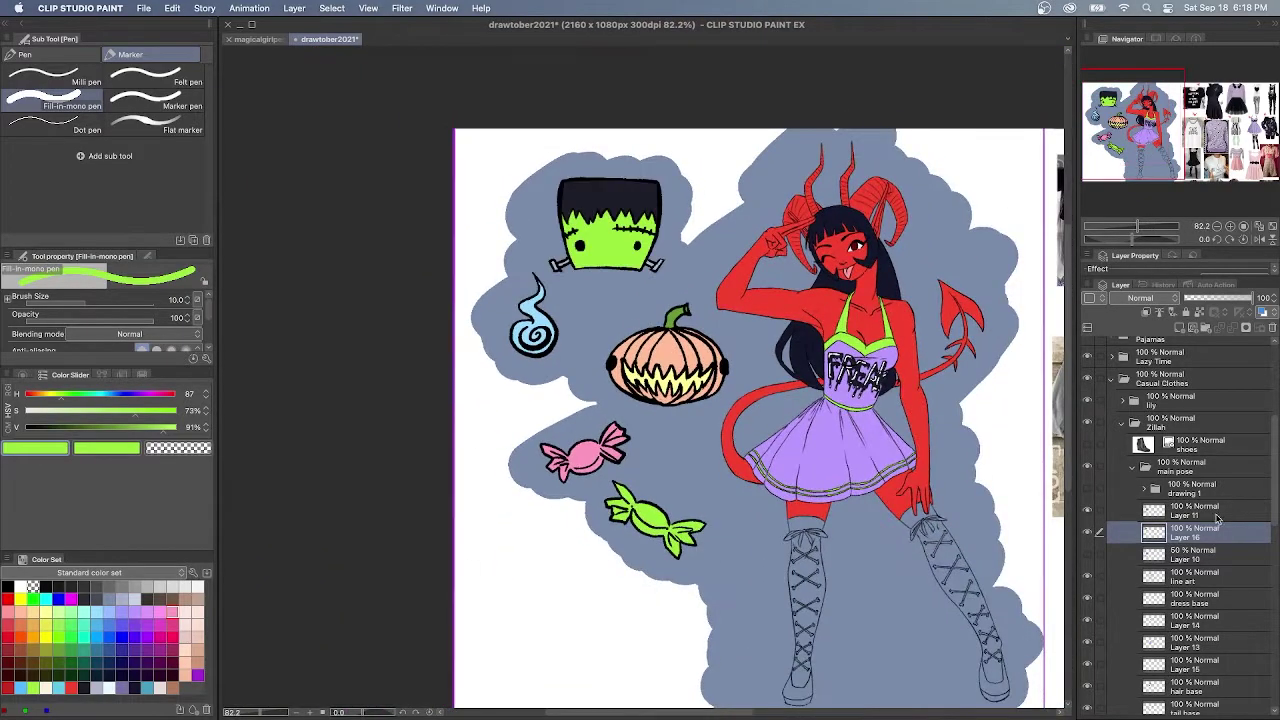
{"action": "right_click", "coordinate": [1216, 516]}
{"action": "left_click", "coordinate": [1192, 447]}
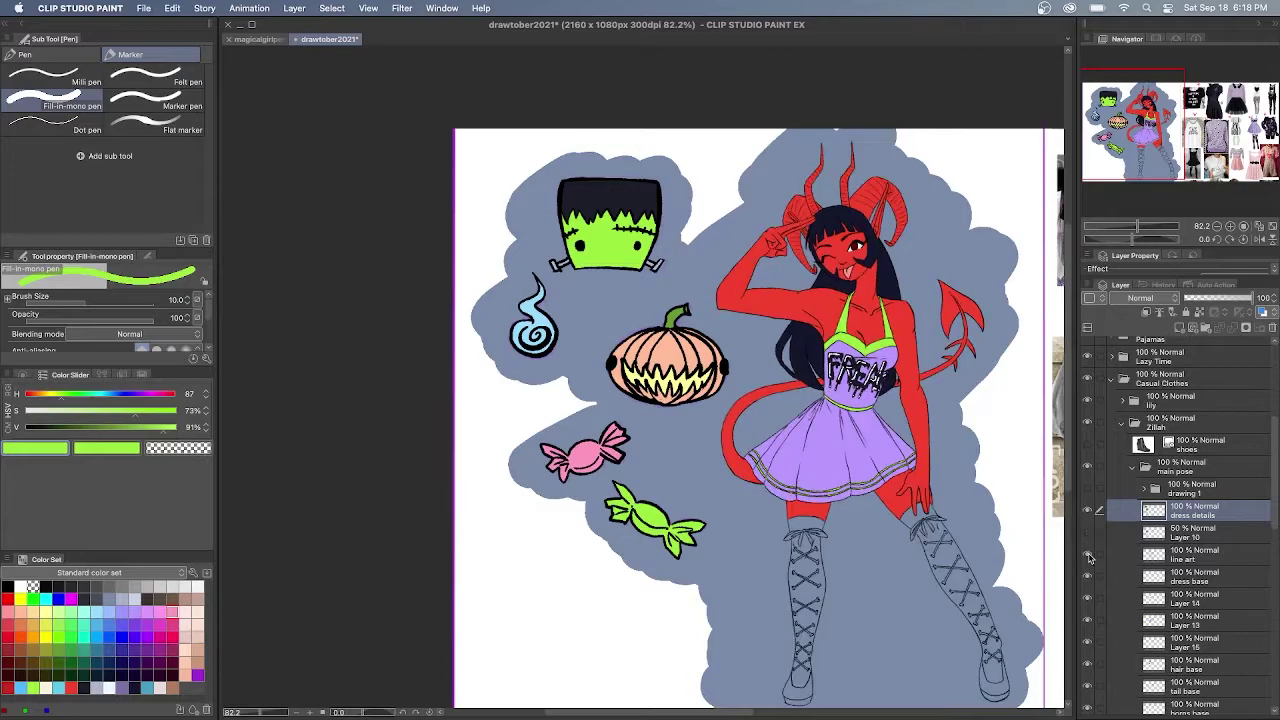
Merge the dress base layer and Layer 14 into one layer
{"action": "left_click", "coordinate": [1224, 579]}
{"action": "left_click", "coordinate": [1225, 601], "text": "shift"}
{"action": "right_click", "coordinate": [1226, 602]}
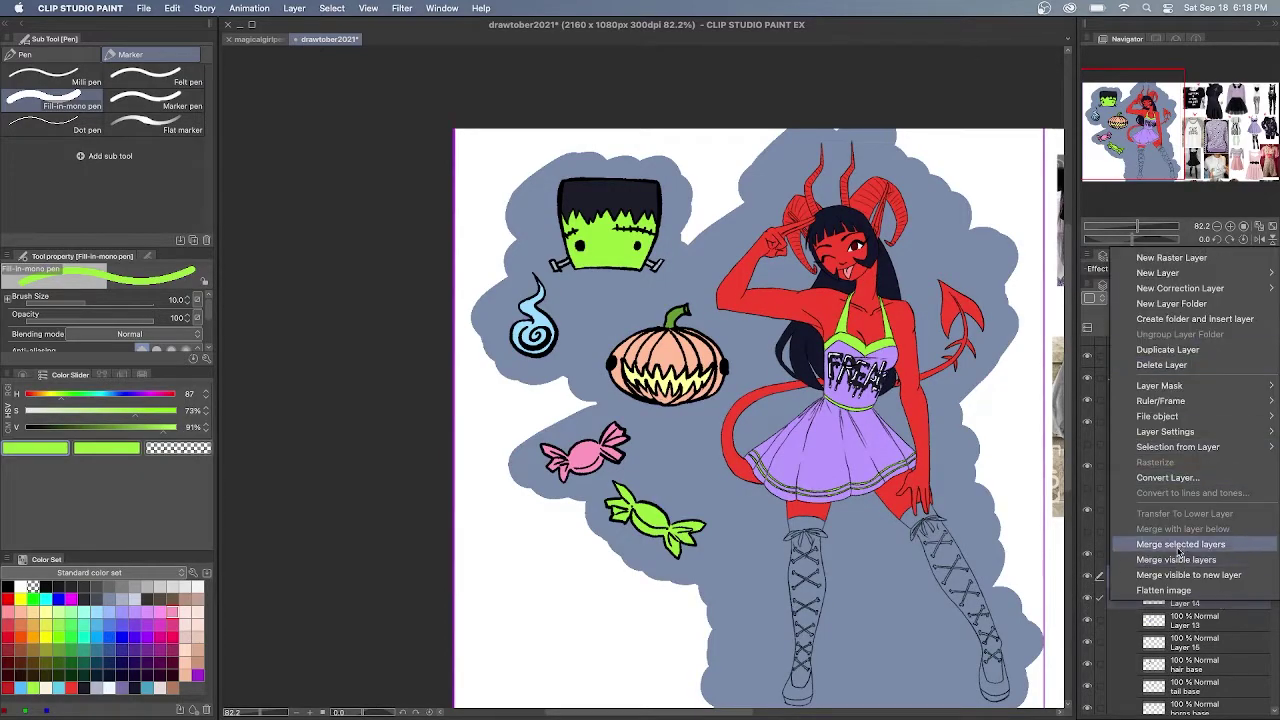
{"action": "left_click", "coordinate": [1196, 546]}
Select the Frankenstein head with the Selection pen and scale it down on the dress details layer
{"action": "left_click", "coordinate": [1228, 601]}
{"action": "key", "text": "m"}
{"action": "left_click", "coordinate": [102, 321]}
{"action": "mouse_move", "coordinate": [593, 173]}
{"action": "left_mouse_down"}
{"action": "mouse_move", "coordinate": [567, 190]}
{"action": "mouse_move", "coordinate": [582, 178]}
{"action": "left_mouse_up"}
{"action": "left_click", "coordinate": [1208, 508]}
{"action": "key", "text": "super+t"}
{"action": "left_click_drag", "start_coordinate": [673, 290], "coordinate": [624, 241]}
{"action": "left_click_drag", "start_coordinate": [602, 222], "coordinate": [623, 241]}
{"action": "key", "text": "Return"}
{"action": "key", "text": "super+d"}
Select both candies, shrink them, and place them beside the lower part of the Frankenstein head
{"action": "left_click_drag", "start_coordinate": [534, 267], "coordinate": [524, 288]}
{"action": "key", "text": "super+d"}
{"action": "mouse_move", "coordinate": [594, 482]}
{"action": "left_mouse_down"}
{"action": "mouse_move", "coordinate": [627, 462]}
{"action": "mouse_move", "coordinate": [598, 488]}
{"action": "left_mouse_up"}
{"action": "key", "text": "super+t"}
{"action": "left_click_drag", "start_coordinate": [716, 566], "coordinate": [635, 498]}
{"action": "left_click_drag", "start_coordinate": [590, 455], "coordinate": [569, 255]}
{"action": "left_click_drag", "start_coordinate": [611, 295], "coordinate": [567, 258]}
{"action": "left_click_drag", "start_coordinate": [543, 238], "coordinate": [674, 206]}
{"action": "left_click", "coordinate": [602, 296]}
{"action": "left_click", "coordinate": [438, 300]}
{"action": "key", "text": "super+z"}
Duplicate the small candy pair, and rotate and place the copy at the Frankenstein head's upper right corner
{"action": "key", "text": "super+c"}
{"action": "key", "text": "super+v"}
{"action": "key", "text": "super+t"}
{"action": "left_click", "coordinate": [73, 300]}
{"action": "left_click_drag", "start_coordinate": [728, 175], "coordinate": [707, 153]}
{"action": "left_click_drag", "start_coordinate": [674, 204], "coordinate": [662, 142]}
{"action": "left_click_drag", "start_coordinate": [637, 184], "coordinate": [632, 181]}
{"action": "key", "text": "Return"}
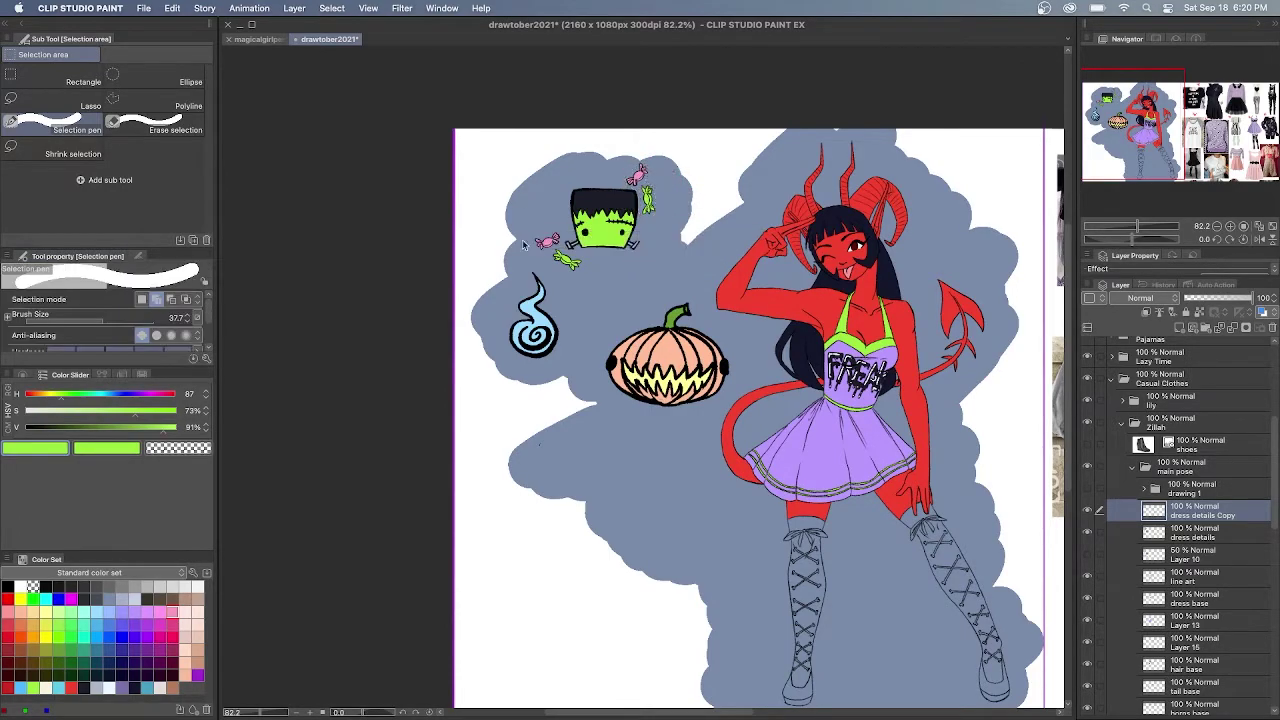
Place a shrunken blue flame on each side of the pumpkin's stem, and merge the copied layers into dress details
{"action": "mouse_move", "coordinate": [534, 276]}
{"action": "left_mouse_down"}
{"action": "mouse_move", "coordinate": [548, 285]}
{"action": "mouse_move", "coordinate": [540, 320]}
{"action": "left_mouse_up"}
{"action": "key", "text": "super+t"}
{"action": "key", "text": "Return"}
{"action": "left_click", "coordinate": [1194, 533]}
{"action": "key", "text": "super+t"}
{"action": "left_click_drag", "start_coordinate": [566, 363], "coordinate": [731, 328]}
{"action": "key", "text": "Return"}
{"action": "key", "text": "super+t"}
{"action": "key", "text": "Return"}
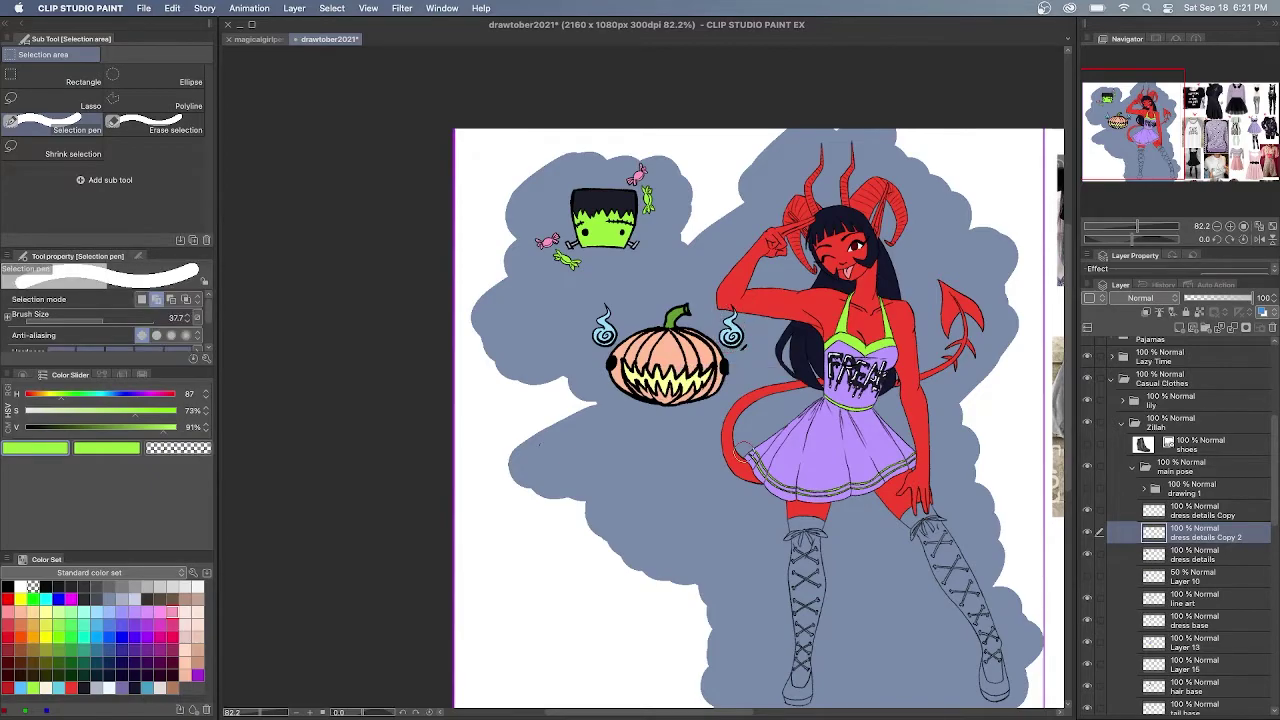
{"action": "key", "text": "ctrl+e"}
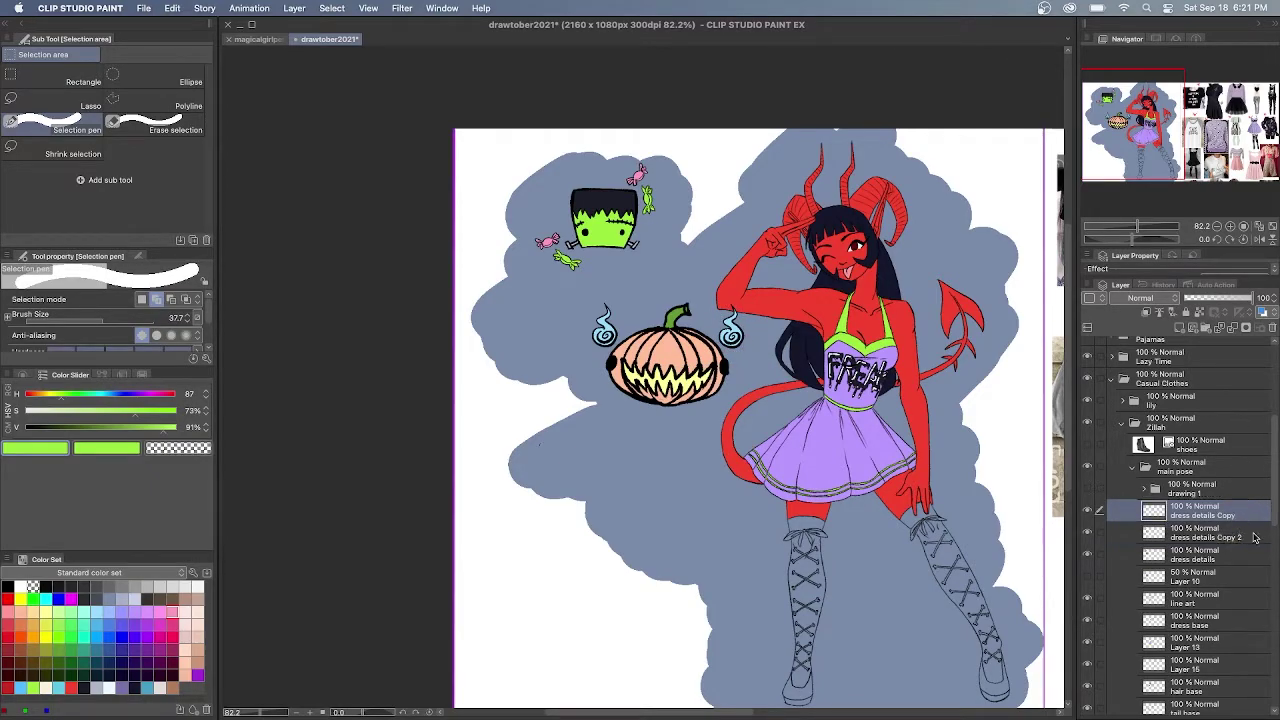
{"action": "key", "text": "ctrl+e"}
Select the pumpkin with its two flames, scale them down, and place them to the right of the Frankenstein head
{"action": "mouse_move", "coordinate": [736, 310]}
{"action": "left_mouse_down"}
{"action": "mouse_move", "coordinate": [600, 400]}
{"action": "mouse_move", "coordinate": [742, 375]}
{"action": "left_mouse_up"}
{"action": "key", "text": "super+t"}
{"action": "left_click_drag", "start_coordinate": [757, 433], "coordinate": [711, 389]}
{"action": "mouse_move", "coordinate": [640, 345]}
{"action": "left_mouse_down"}
{"action": "mouse_move", "coordinate": [703, 248]}
{"action": "mouse_move", "coordinate": [636, 289]}
{"action": "mouse_move", "coordinate": [691, 257]}
{"action": "mouse_move", "coordinate": [709, 281]}
{"action": "left_mouse_up"}
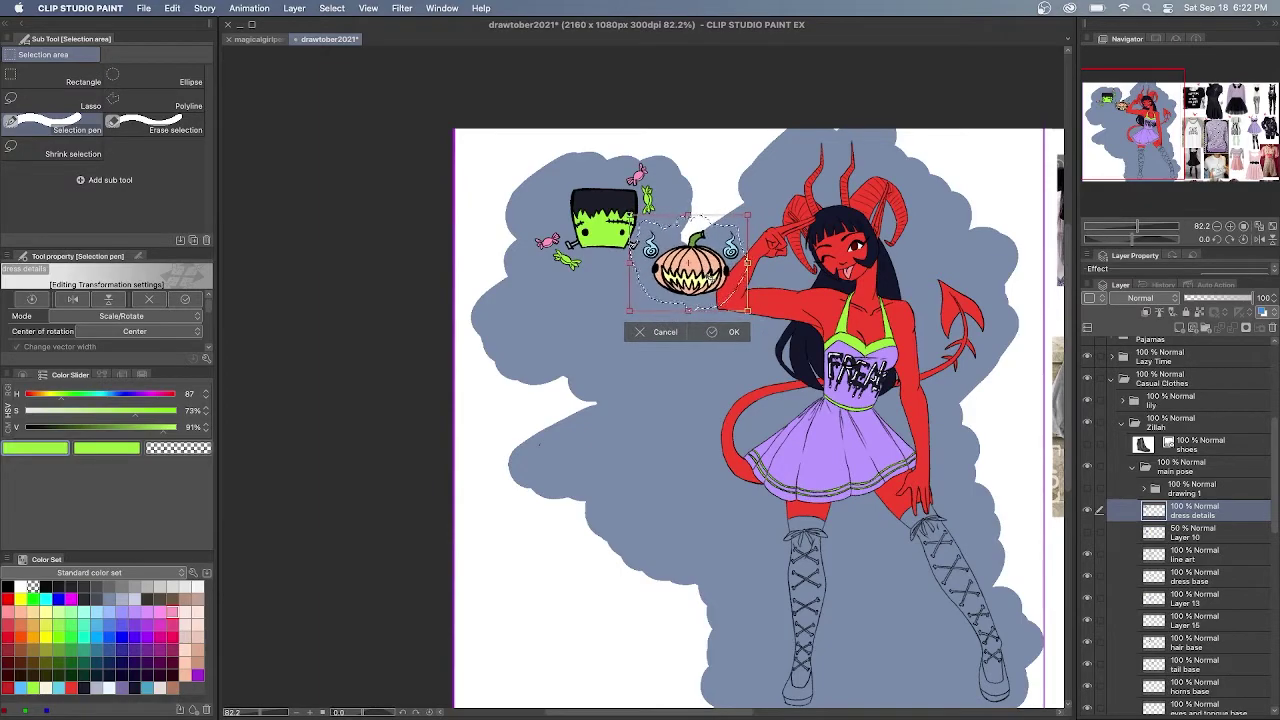
{"action": "key", "text": "Return"}
{"action": "key", "text": "super+d"}
Scale down the whole group of Halloween motifs and move it toward the canvas's upper left
{"action": "key", "text": "super+t"}
{"action": "left_click_drag", "start_coordinate": [740, 447], "coordinate": [673, 354]}
{"action": "left_click_drag", "start_coordinate": [632, 230], "coordinate": [700, 268]}
{"action": "key", "text": "Return"}
Duplicate the motif group, place the copy directly to its right, and merge it into the dress details layer
{"action": "key", "text": "super+c"}
{"action": "key", "text": "super+v"}
{"action": "key", "text": "super+t"}
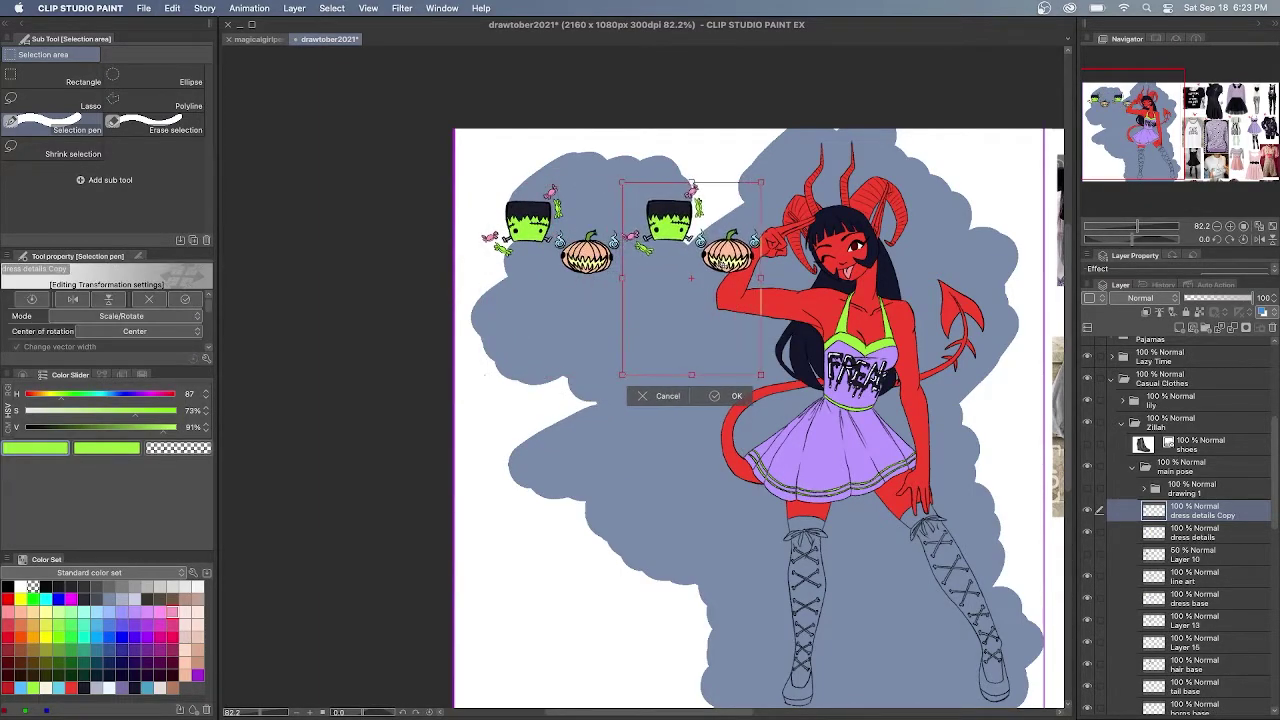
{"action": "key", "text": "Return"}
{"action": "key", "text": "super+e"}
Duplicate the row of motifs and place the copy below the first row, offset slightly to the right
{"action": "key", "text": "super+c"}
{"action": "key", "text": "super+v"}
{"action": "key", "text": "super+t"}
{"action": "left_click_drag", "start_coordinate": [727, 266], "coordinate": [722, 330]}
{"action": "left_click_drag", "start_coordinate": [614, 344], "coordinate": [640, 455]}
{"action": "left_click", "coordinate": [559, 457]}
{"action": "key", "text": "super+t"}
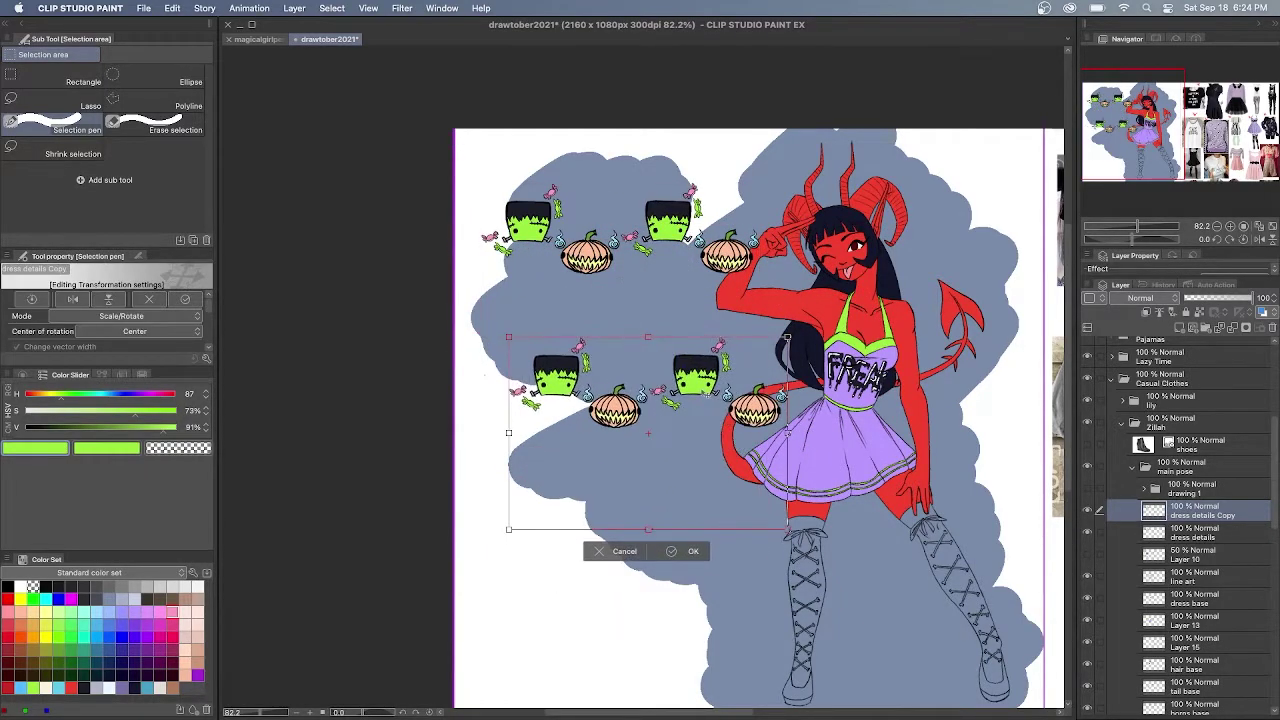
{"action": "left_click", "coordinate": [685, 550]}
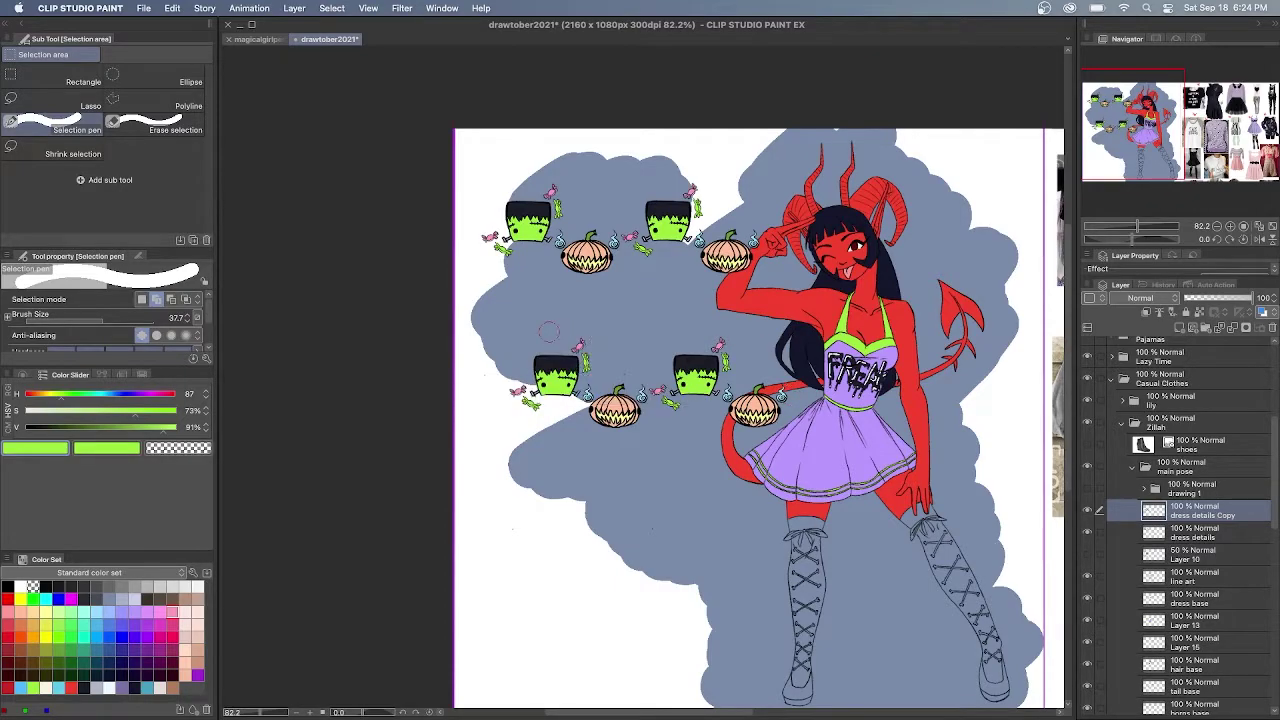
Move the lower row's two Frankenstein heads, with their lower-left candies, up directly beneath the upper row's heads
{"action": "left_click_drag", "start_coordinate": [578, 375], "coordinate": [546, 287]}
{"action": "key", "text": "super+t"}
{"action": "key", "text": "Return"}
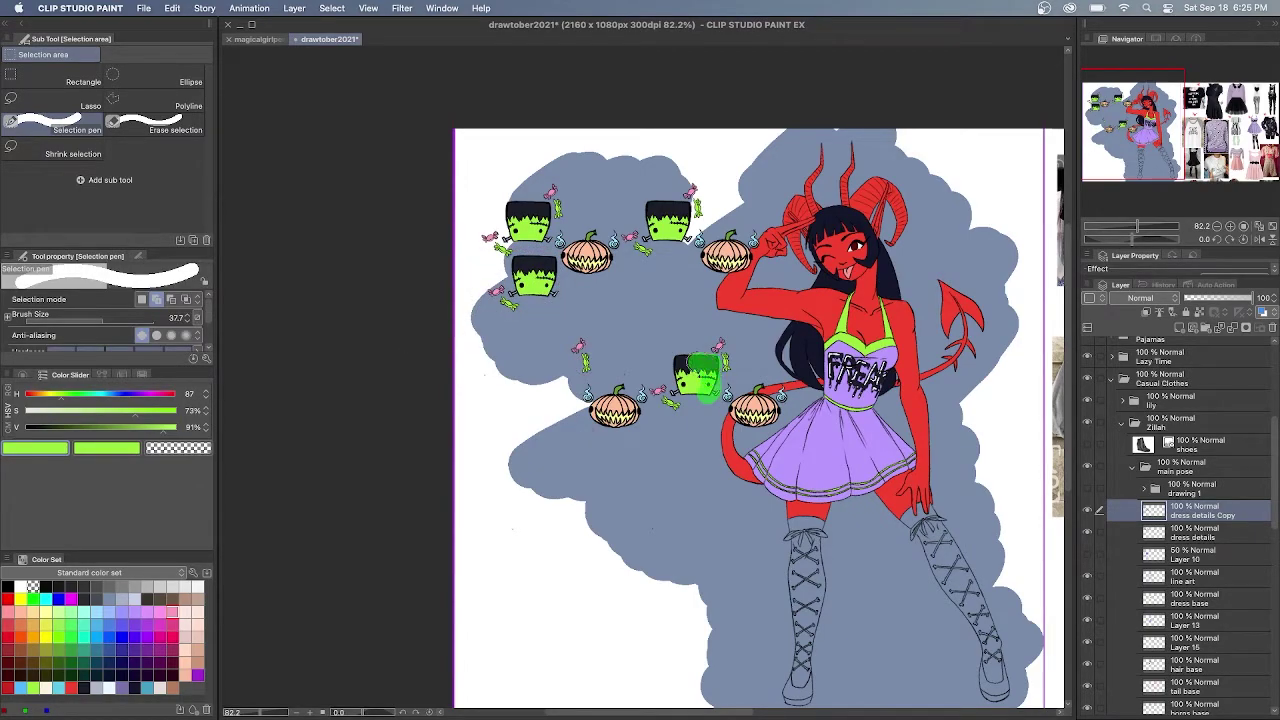
{"action": "left_click_drag", "start_coordinate": [700, 362], "coordinate": [667, 286]}
{"action": "key", "text": "super+t"}
{"action": "key", "text": "Return"}
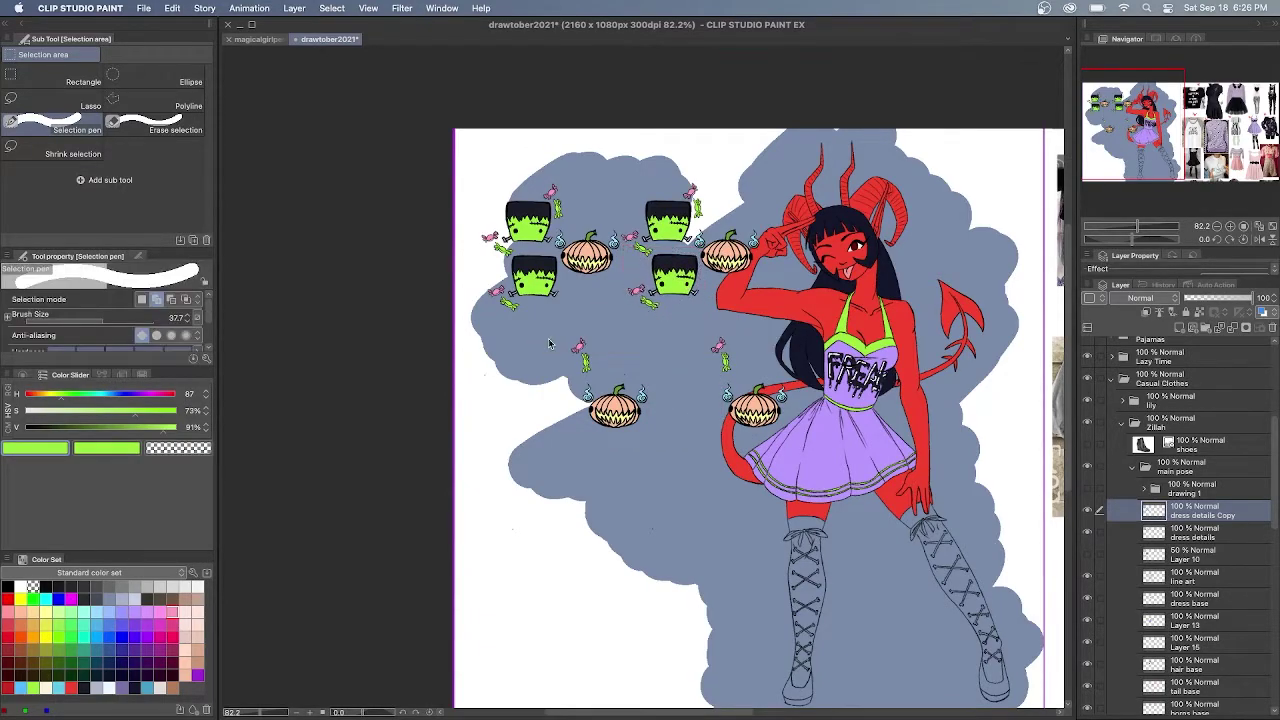
Move the lower row's two pumpkins, with their flames, up beside the lower Frankenstein heads and directly beneath the upper pumpkins
{"action": "left_click_drag", "start_coordinate": [649, 413], "coordinate": [650, 410]}
{"action": "key", "text": "super+t"}
{"action": "left_click_drag", "start_coordinate": [626, 431], "coordinate": [604, 325]}
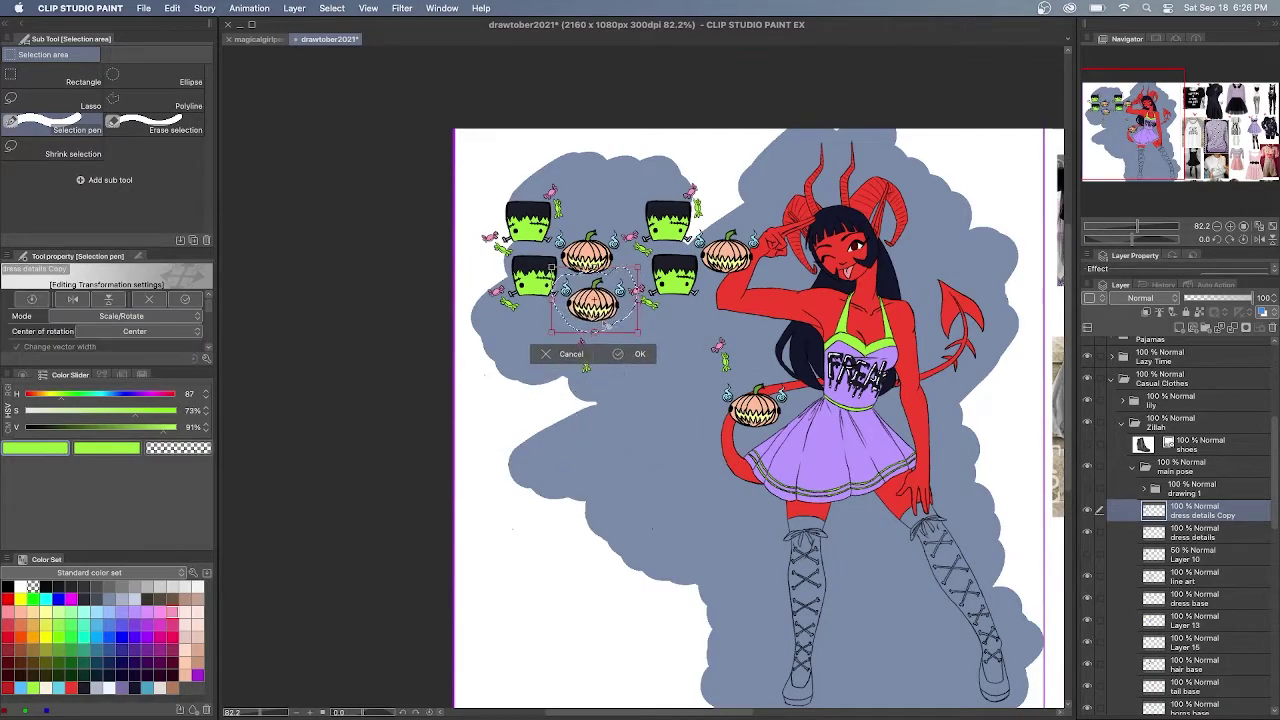
{"action": "key", "text": "Return"}
{"action": "key", "text": "ctrl+d"}
{"action": "left_click_drag", "start_coordinate": [720, 395], "coordinate": [734, 300]}
{"action": "key", "text": "ctrl+t"}
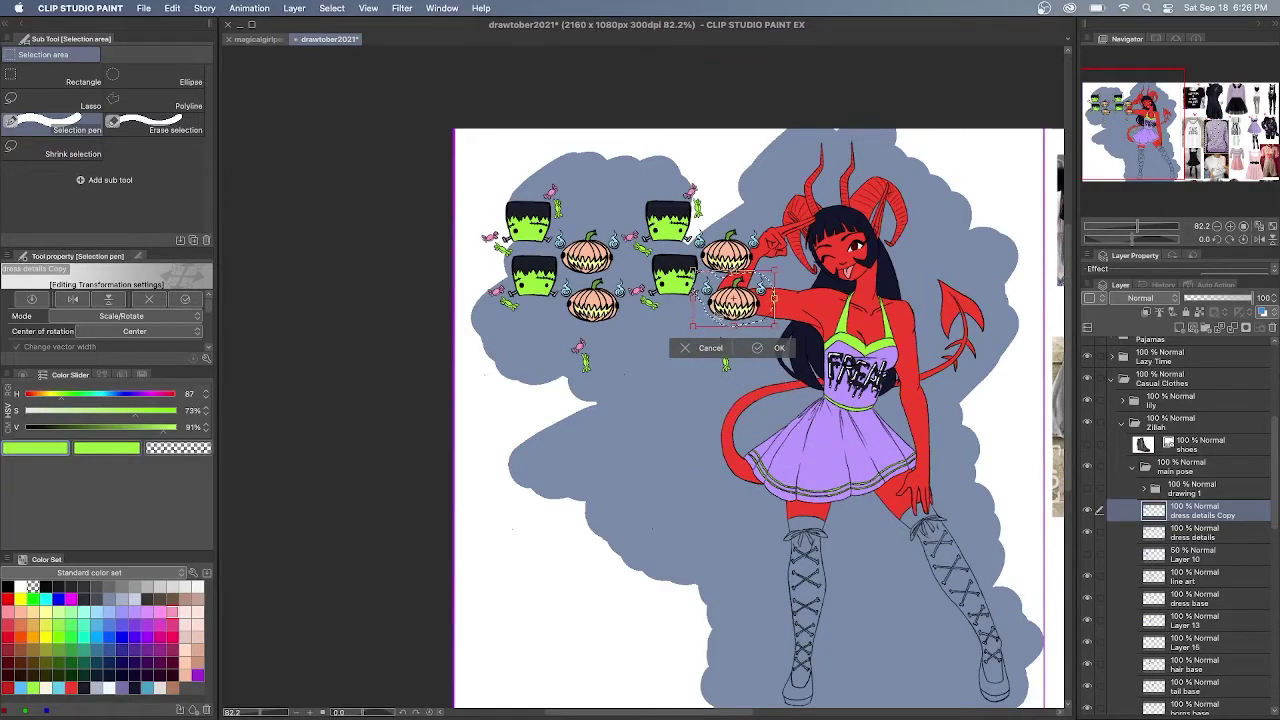
{"action": "key", "text": "Return"}
{"action": "key", "text": "ctrl+d"}
Move the lower row's two remaining candy pairs up to the left side of the lower Frankenstein heads
{"action": "mouse_move", "coordinate": [712, 345]}
{"action": "left_mouse_down"}
{"action": "mouse_move", "coordinate": [724, 350]}
{"action": "mouse_move", "coordinate": [718, 285]}
{"action": "mouse_move", "coordinate": [630, 268]}
{"action": "left_mouse_up"}
{"action": "key", "text": "ctrl+t"}
{"action": "key", "text": "Return"}
{"action": "mouse_move", "coordinate": [574, 338]}
{"action": "left_mouse_down"}
{"action": "mouse_move", "coordinate": [584, 342]}
{"action": "mouse_move", "coordinate": [488, 268]}
{"action": "left_mouse_up"}
{"action": "key", "text": "ctrl+t"}
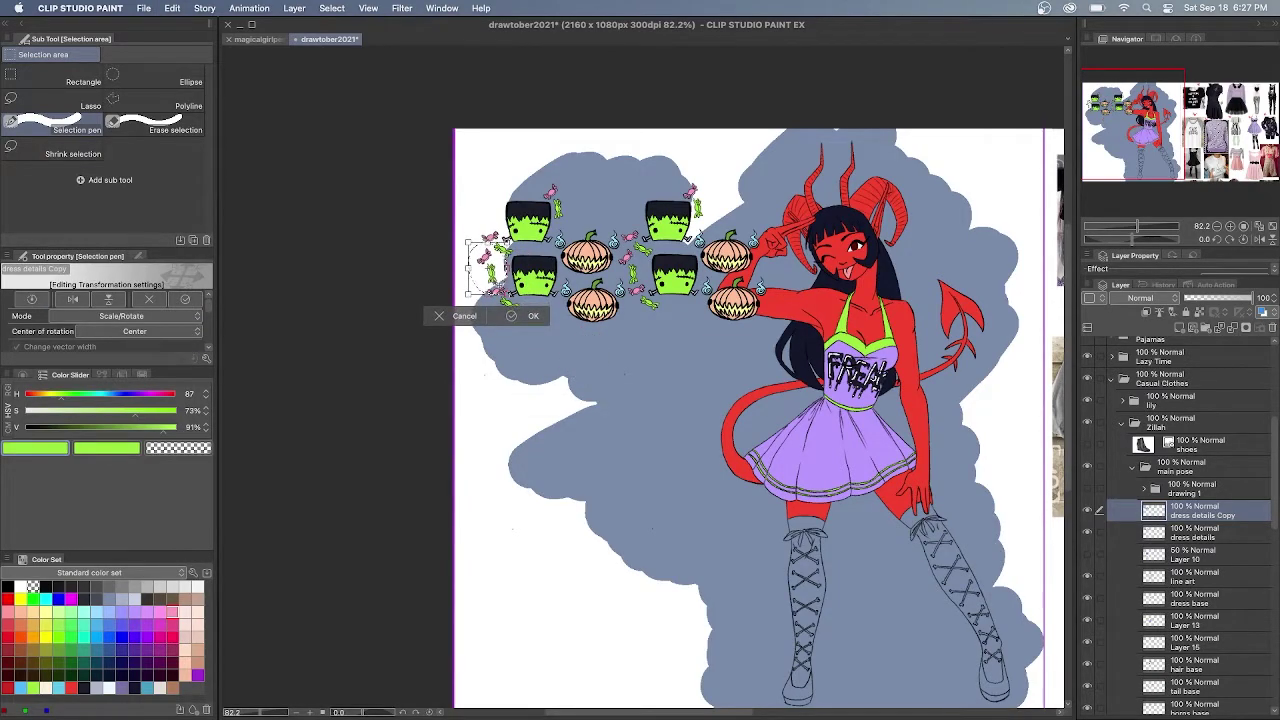
{"action": "key", "text": "Return"}
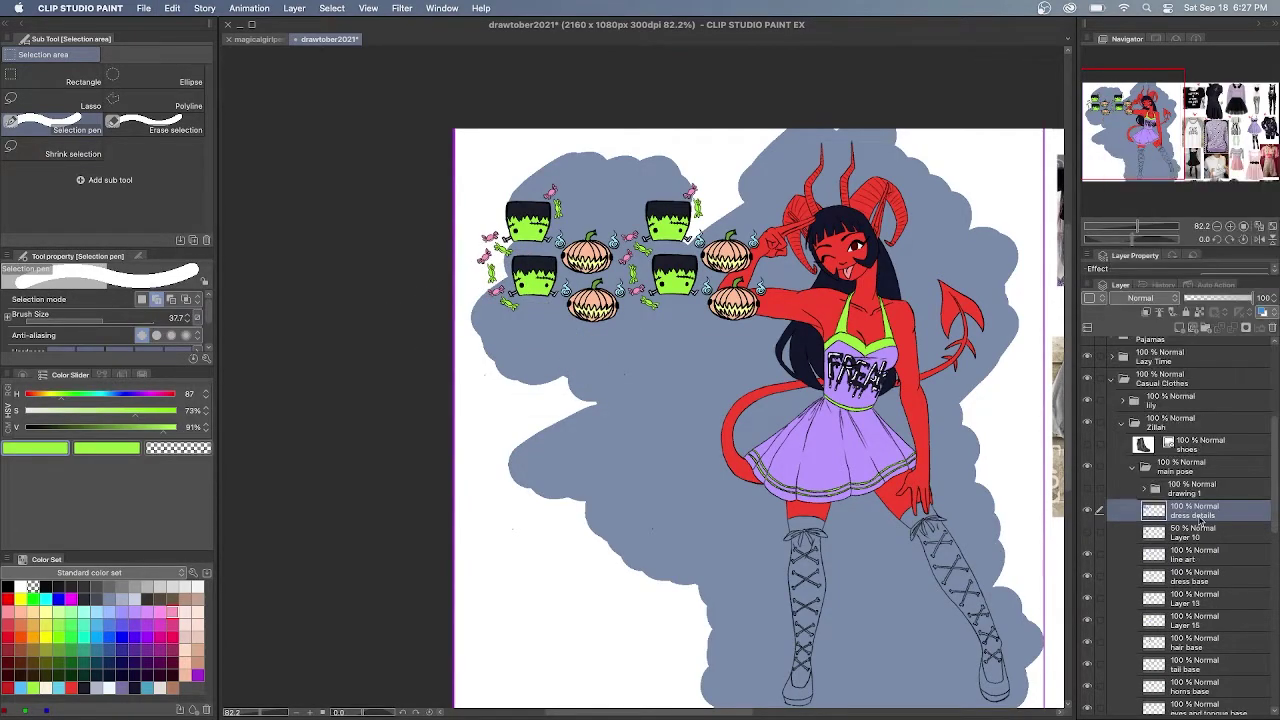
Duplicate the two-row motif block, place the copy directly to its right, and merge it into the dress details layer
{"action": "key", "text": "ctrl+t"}
{"action": "left_click_drag", "start_coordinate": [737, 300], "coordinate": [737, 424]}
{"action": "left_click_drag", "start_coordinate": [540, 399], "coordinate": [812, 291]}
{"action": "key", "text": "Return"}
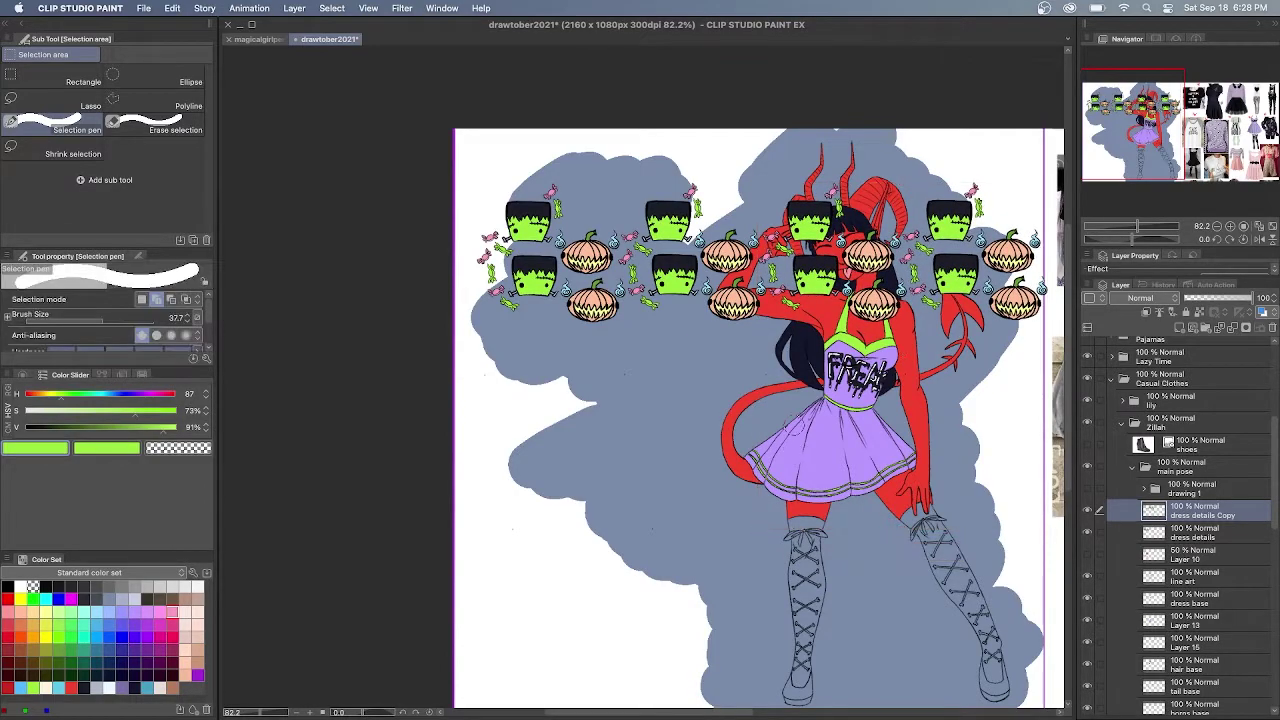
{"action": "key", "text": "super+Tab"}
{"action": "key", "text": "super+Tab"}
{"action": "right_click", "coordinate": [1184, 514]}
{"action": "left_click", "coordinate": [1188, 441]}
Duplicate the wide motif block and place the copy below it, over the character's skirt
{"action": "key", "text": "super+t"}
{"action": "left_click_drag", "start_coordinate": [1045, 531], "coordinate": [758, 352]}
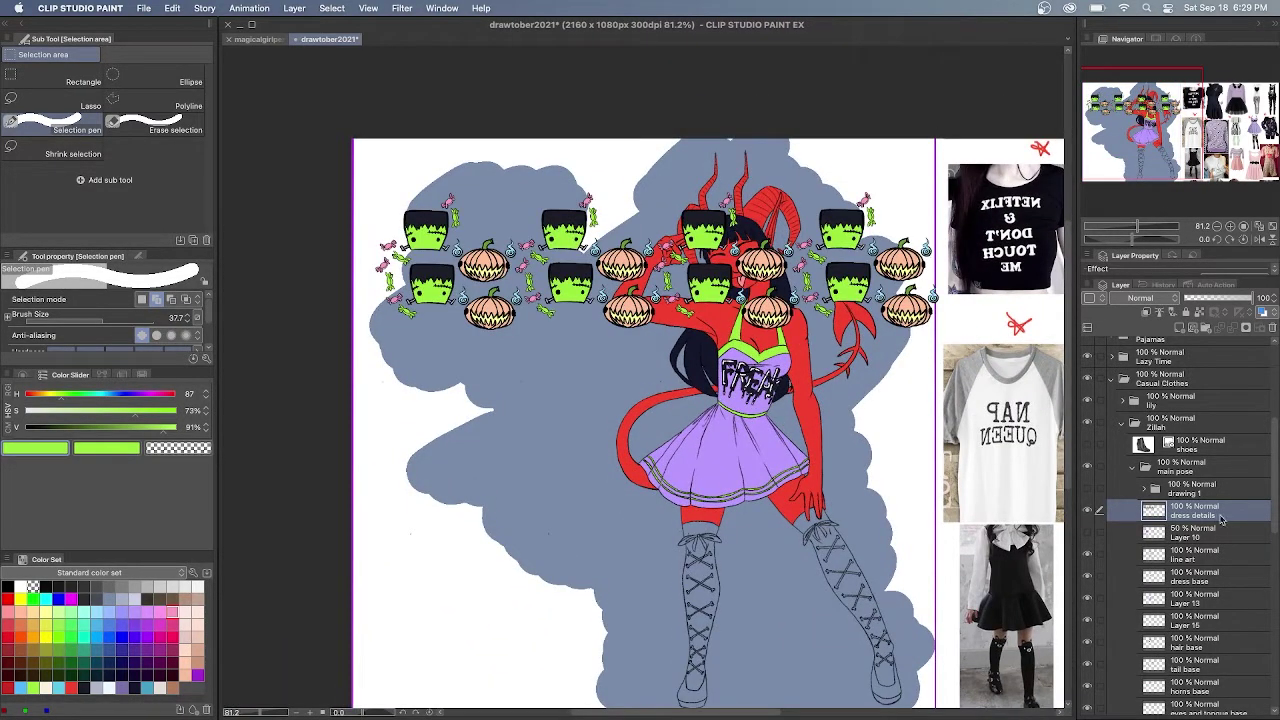
{"action": "key", "text": "super+v"}
{"action": "key", "text": "ctrl+t"}
{"action": "left_click_drag", "start_coordinate": [528, 385], "coordinate": [498, 581]}
{"action": "key", "text": "Return"}
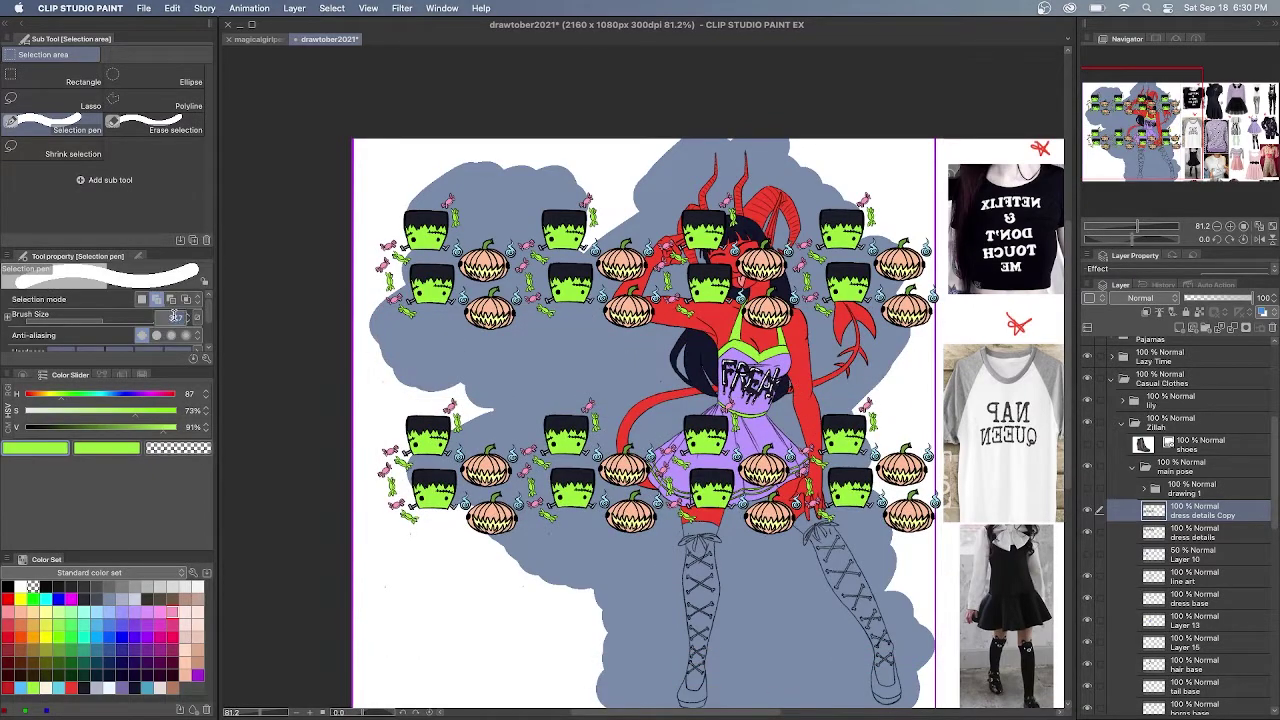
{"action": "left_click_drag", "start_coordinate": [448, 460], "coordinate": [452, 505]}
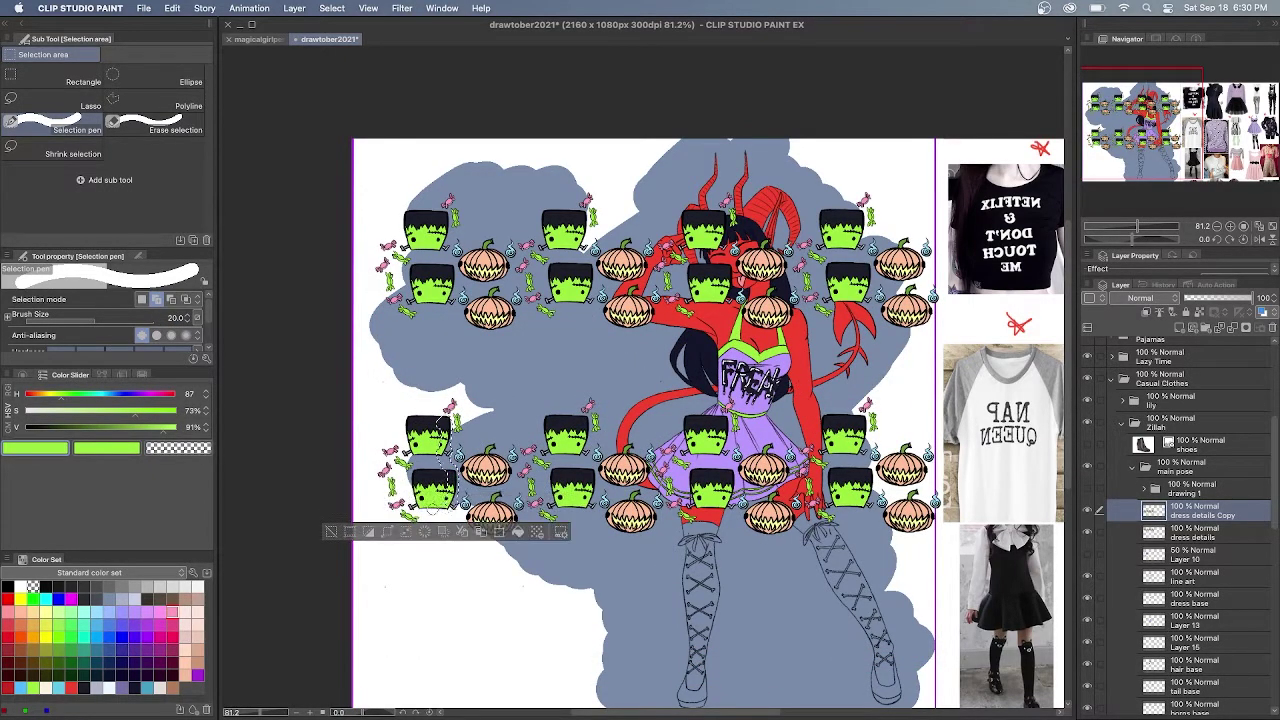
{"action": "mouse_move", "coordinate": [440, 422]}
{"action": "left_mouse_down"}
{"action": "mouse_move", "coordinate": [387, 449]}
{"action": "mouse_move", "coordinate": [424, 474]}
{"action": "mouse_move", "coordinate": [419, 501]}
{"action": "mouse_move", "coordinate": [378, 472]}
{"action": "left_mouse_up"}
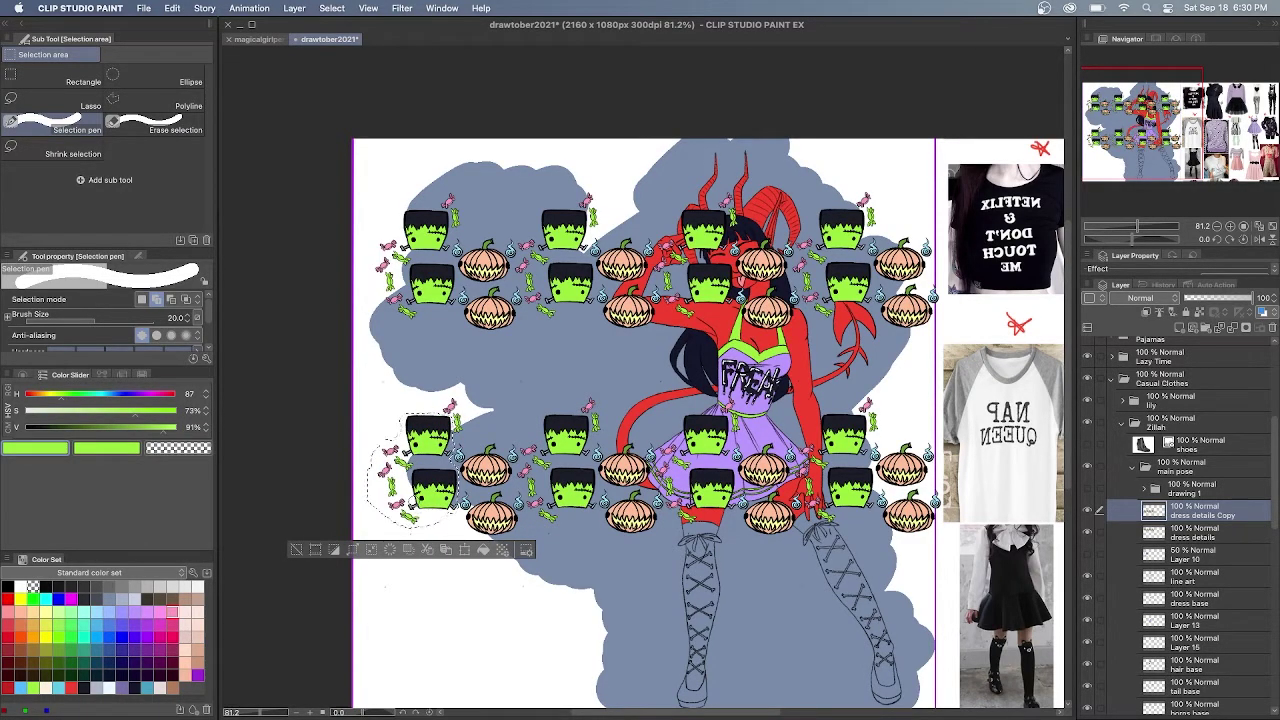
{"action": "key", "text": "super+t"}
{"action": "left_click_drag", "start_coordinate": [428, 494], "coordinate": [440, 398]}
{"action": "key", "text": "super+z"}
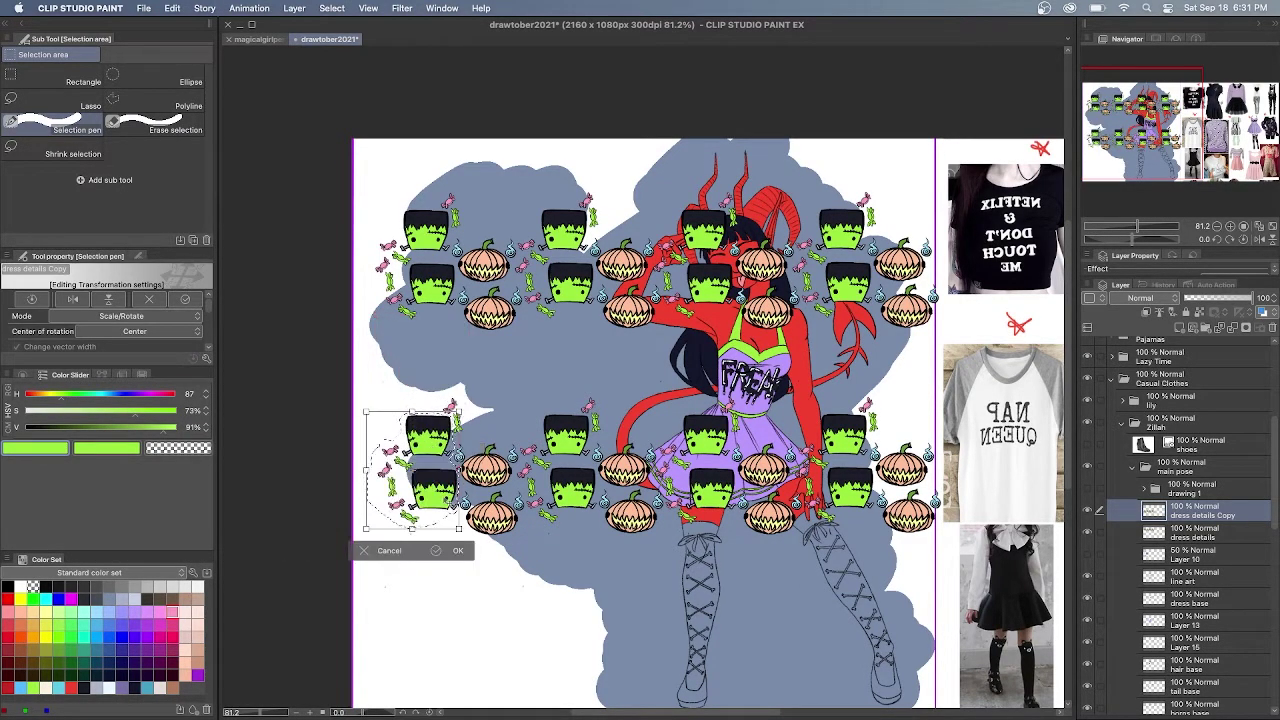
{"action": "key", "text": "Escape"}
{"action": "key", "text": "super+d"}
Move the whole copied motif block further down, to the height of the skirt hem and boot tops
{"action": "key", "text": "super+t"}
{"action": "mouse_move", "coordinate": [432, 468]}
{"action": "left_mouse_down"}
{"action": "mouse_move", "coordinate": [431, 526]}
{"action": "mouse_move", "coordinate": [444, 505]}
{"action": "left_mouse_up"}
{"action": "key", "text": "Return"}
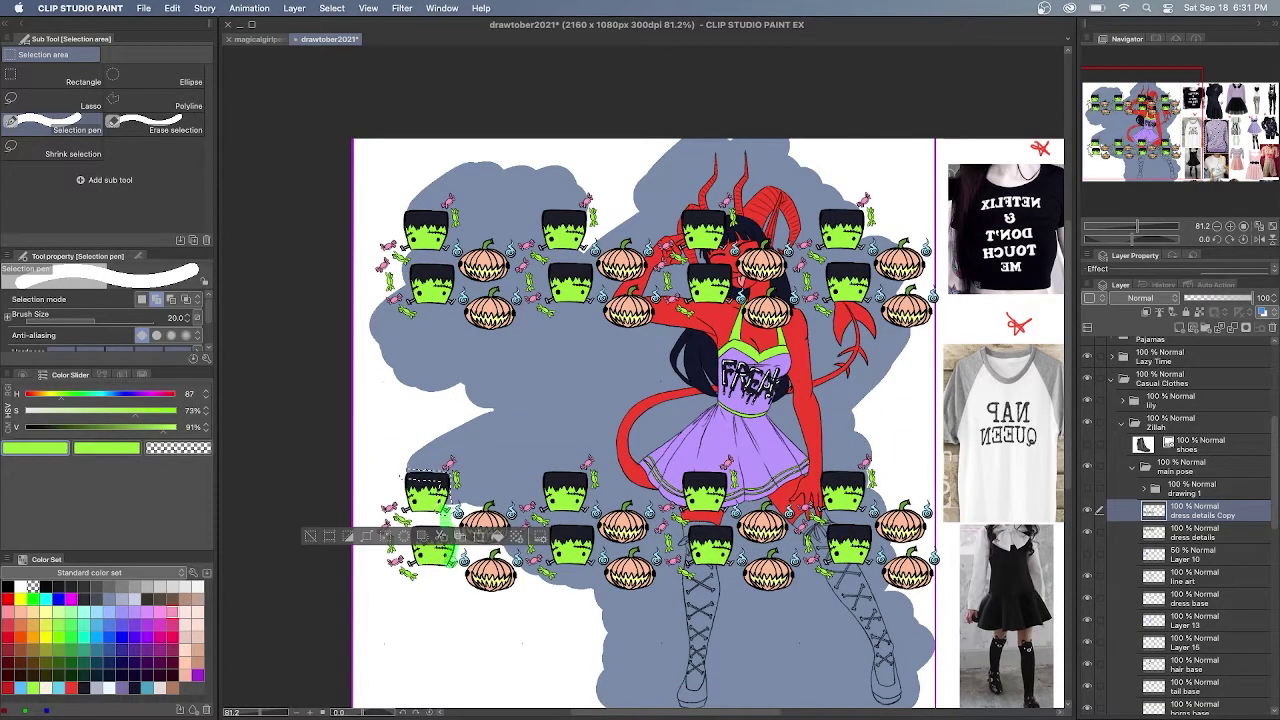
Move the lower block's leftmost two heads with their candies, including the loose candy pair, up beneath the upper block's first column
{"action": "mouse_move", "coordinate": [410, 550]}
{"action": "left_mouse_down"}
{"action": "mouse_move", "coordinate": [428, 492]}
{"action": "mouse_move", "coordinate": [410, 480]}
{"action": "mouse_move", "coordinate": [396, 545]}
{"action": "left_mouse_up"}
{"action": "mouse_move", "coordinate": [398, 571]}
{"action": "left_mouse_down"}
{"action": "mouse_move", "coordinate": [412, 577]}
{"action": "mouse_move", "coordinate": [455, 400]}
{"action": "left_mouse_up"}
{"action": "key", "text": "ctrl+t"}
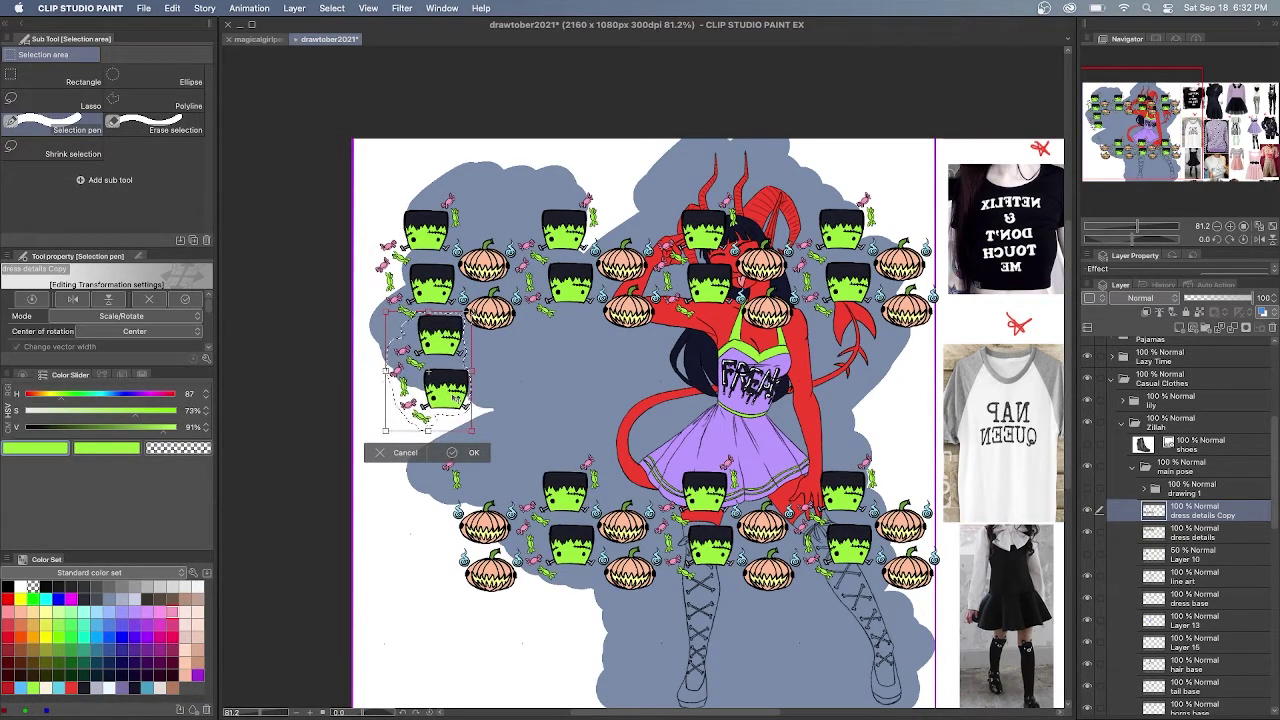
{"action": "key", "text": "Return"}
{"action": "left_click", "coordinate": [310, 454]}
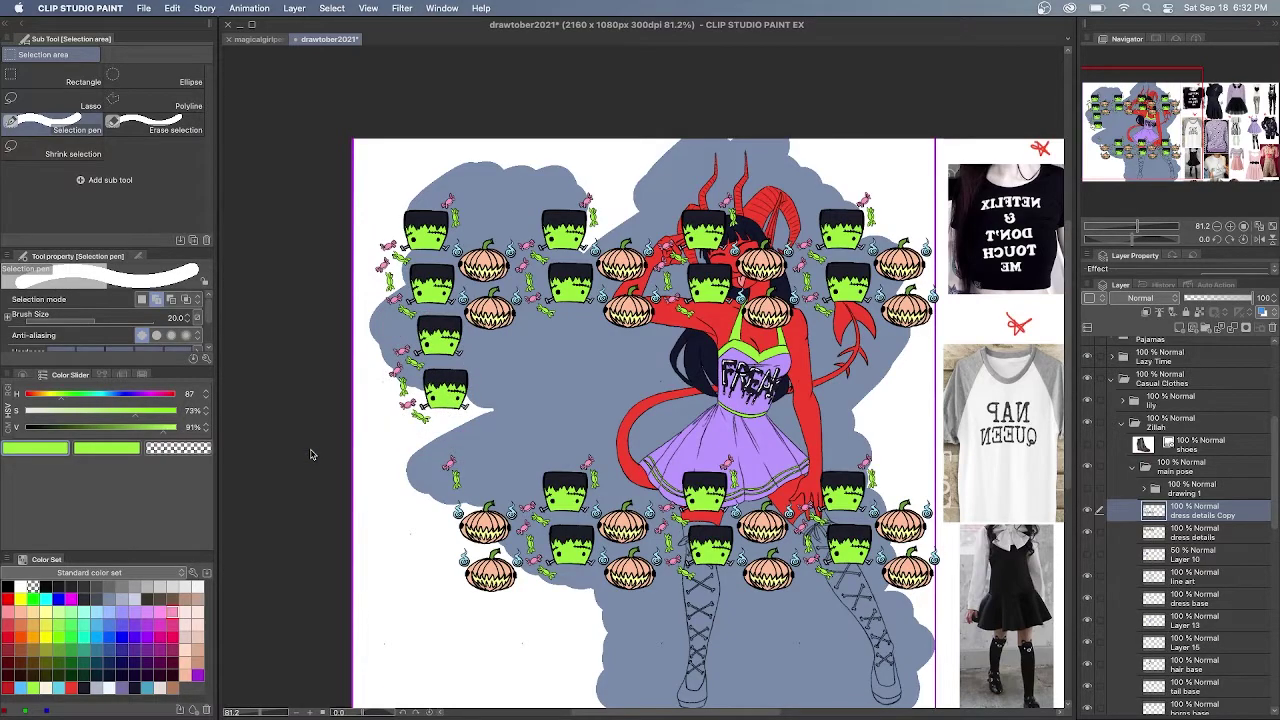
{"action": "mouse_move", "coordinate": [449, 462]}
{"action": "left_mouse_down"}
{"action": "mouse_move", "coordinate": [457, 484]}
{"action": "mouse_move", "coordinate": [394, 328]}
{"action": "left_mouse_up"}
{"action": "key", "text": "ctrl+t"}
{"action": "key", "text": "Return"}
Move the three upper candy pairs of the lower block's remaining columns into the free area below the block
{"action": "mouse_move", "coordinate": [510, 500]}
{"action": "left_mouse_down"}
{"action": "mouse_move", "coordinate": [507, 514]}
{"action": "mouse_move", "coordinate": [572, 505]}
{"action": "left_mouse_up"}
{"action": "key", "text": "ctrl+d"}
{"action": "mouse_move", "coordinate": [588, 461]}
{"action": "left_mouse_down"}
{"action": "mouse_move", "coordinate": [595, 484]}
{"action": "mouse_move", "coordinate": [532, 646]}
{"action": "left_mouse_up"}
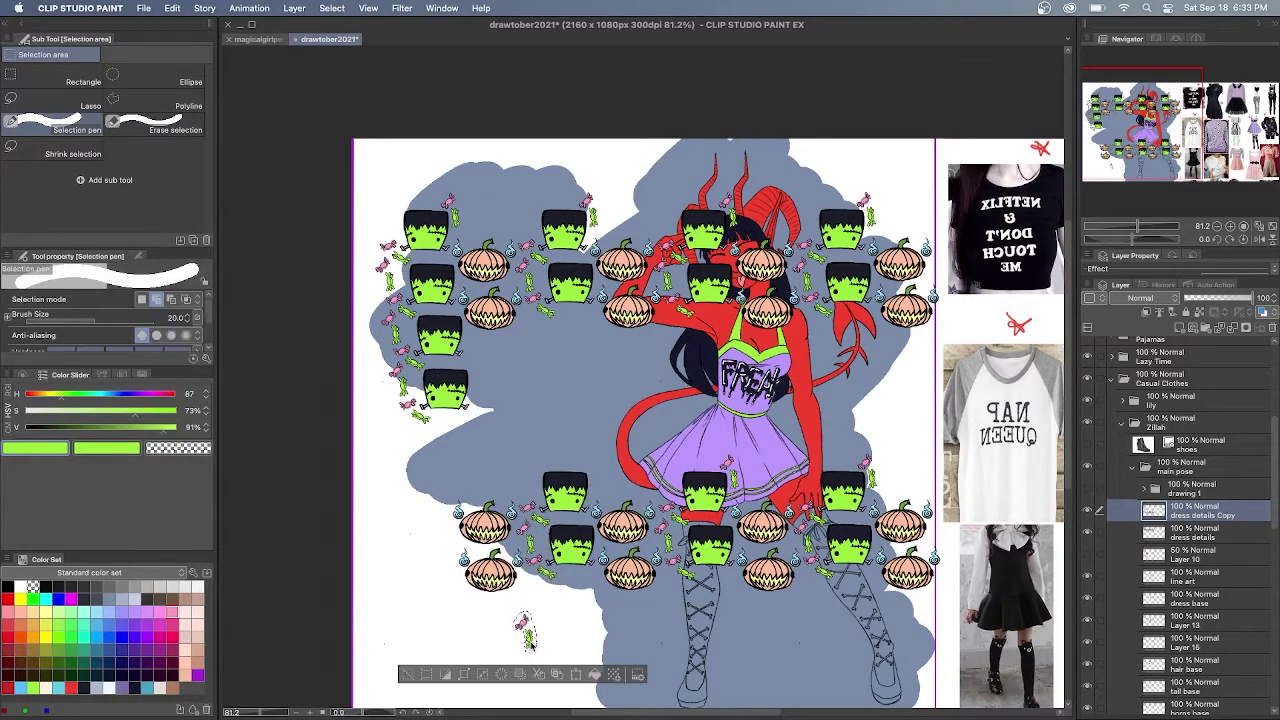
{"action": "key", "text": "super+t"}
{"action": "left_click_drag", "start_coordinate": [733, 480], "coordinate": [616, 639]}
{"action": "key", "text": "Escape"}
{"action": "left_click", "coordinate": [510, 676]}
{"action": "key", "text": "super+t"}
{"action": "key", "text": "Return"}
{"action": "key", "text": "super+d"}
{"action": "left_click_drag", "start_coordinate": [872, 486], "coordinate": [714, 624]}
{"action": "key", "text": "super+t"}
{"action": "key", "text": "Return"}
{"action": "key", "text": "super+d"}
Try to delete the three parked candy pairs and move all remaining lower motifs up as one block
{"action": "mouse_move", "coordinate": [523, 614]}
{"action": "left_mouse_down"}
{"action": "mouse_move", "coordinate": [617, 646]}
{"action": "mouse_move", "coordinate": [718, 638]}
{"action": "left_mouse_up"}
{"action": "key", "text": "Delete"}
{"action": "key", "text": "super+d"}
{"action": "key", "text": "super+t"}
{"action": "key", "text": "Escape"}
{"action": "left_click", "coordinate": [103, 322]}
{"action": "mouse_move", "coordinate": [450, 500]}
{"action": "left_mouse_down"}
{"action": "mouse_move", "coordinate": [625, 540]}
{"action": "mouse_move", "coordinate": [755, 525]}
{"action": "mouse_move", "coordinate": [865, 540]}
{"action": "mouse_move", "coordinate": [955, 492]}
{"action": "left_mouse_up"}
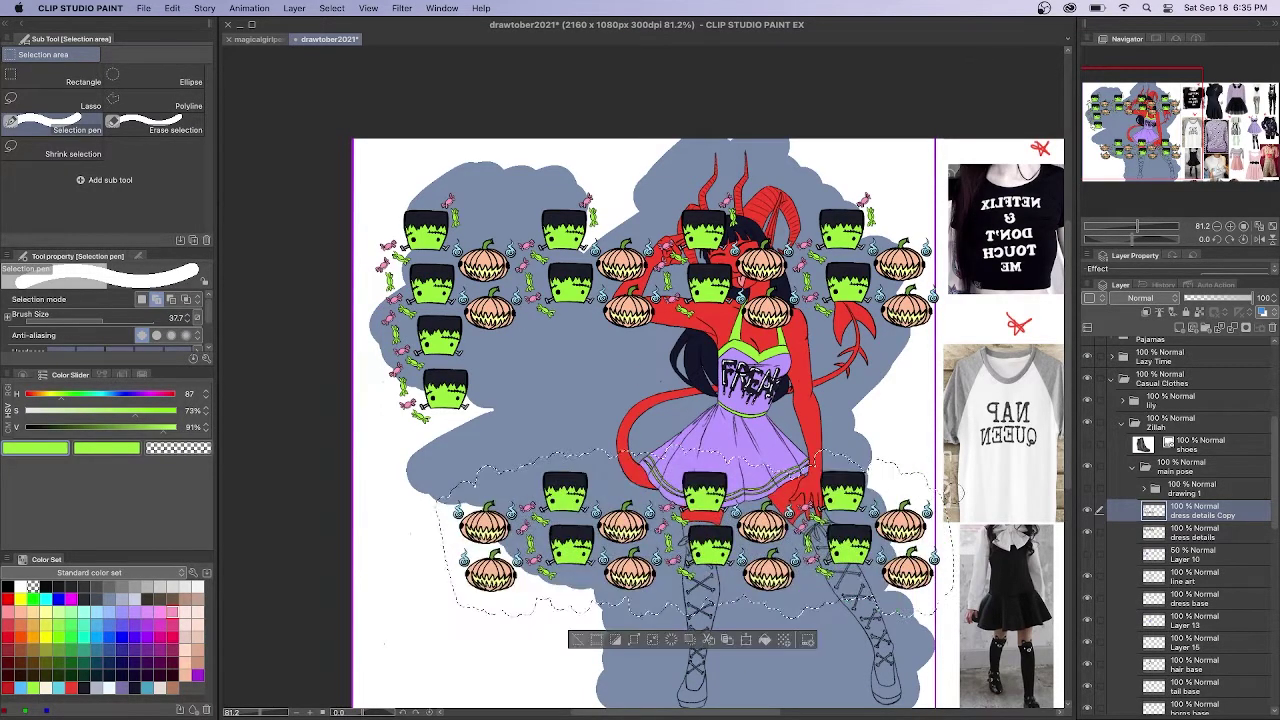
{"action": "key", "text": "super+t"}
{"action": "left_click_drag", "start_coordinate": [488, 573], "coordinate": [500, 413]}
{"action": "left_click_drag", "start_coordinate": [708, 372], "coordinate": [712, 370]}
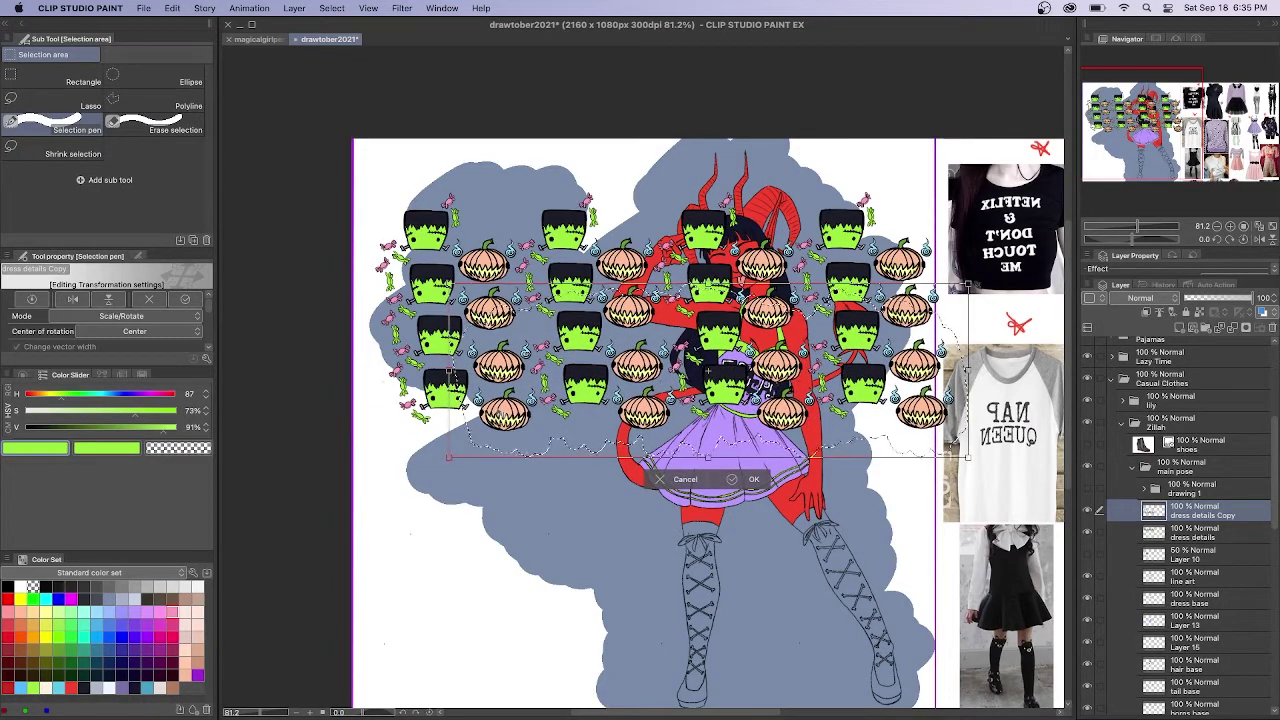
Undo the block move and the deletion of the parked candy pairs
{"action": "key", "text": "super+z"}
{"action": "key", "text": "super+z"}
{"action": "key", "text": "super+z"}
{"action": "key", "text": "super+z"}
{"action": "key", "text": "super+z"}
{"action": "key", "text": "super+z"}
Move the lower block's first two stacked pumpkins and the second column's two heads up beneath their upper-block counterparts
{"action": "mouse_move", "coordinate": [512, 576]}
{"action": "left_mouse_down"}
{"action": "mouse_move", "coordinate": [484, 552]}
{"action": "mouse_move", "coordinate": [506, 414]}
{"action": "left_mouse_up"}
{"action": "key", "text": "super+t"}
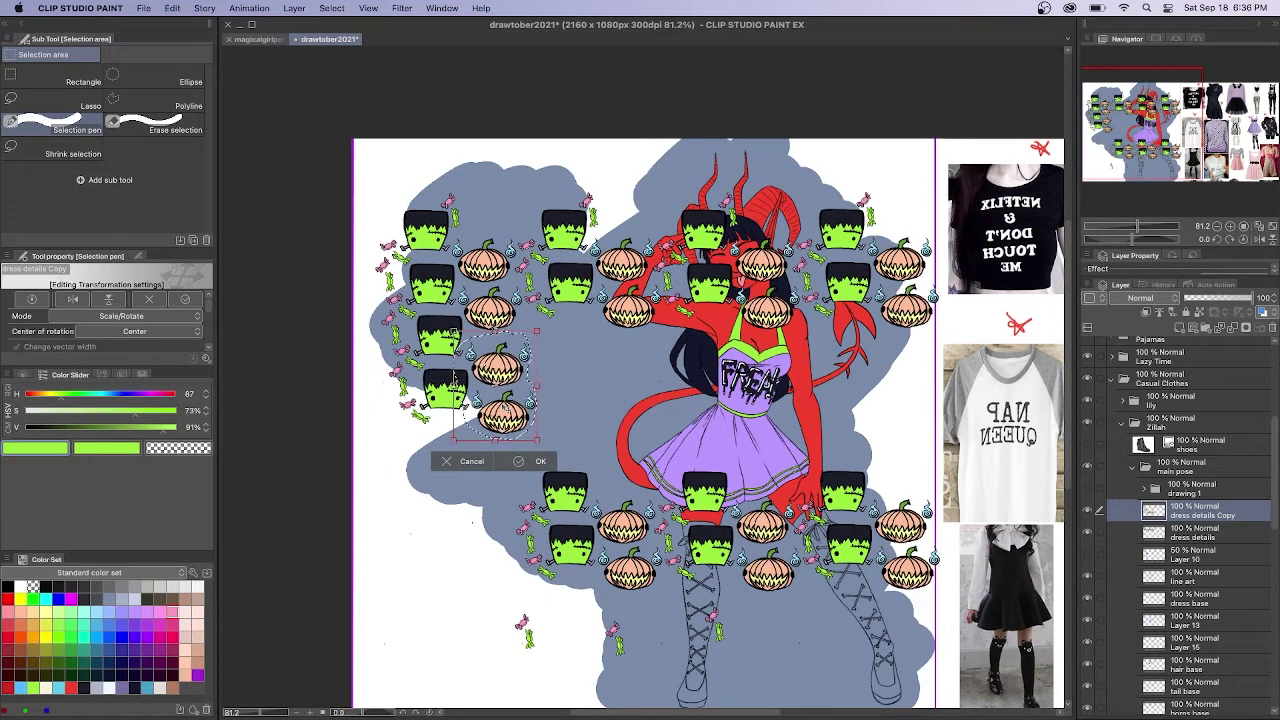
{"action": "key", "text": "Return"}
{"action": "mouse_move", "coordinate": [580, 488]}
{"action": "left_mouse_down"}
{"action": "mouse_move", "coordinate": [595, 550]}
{"action": "mouse_move", "coordinate": [525, 565]}
{"action": "mouse_move", "coordinate": [554, 530]}
{"action": "mouse_move", "coordinate": [585, 405]}
{"action": "left_mouse_up"}
{"action": "key", "text": "super+t"}
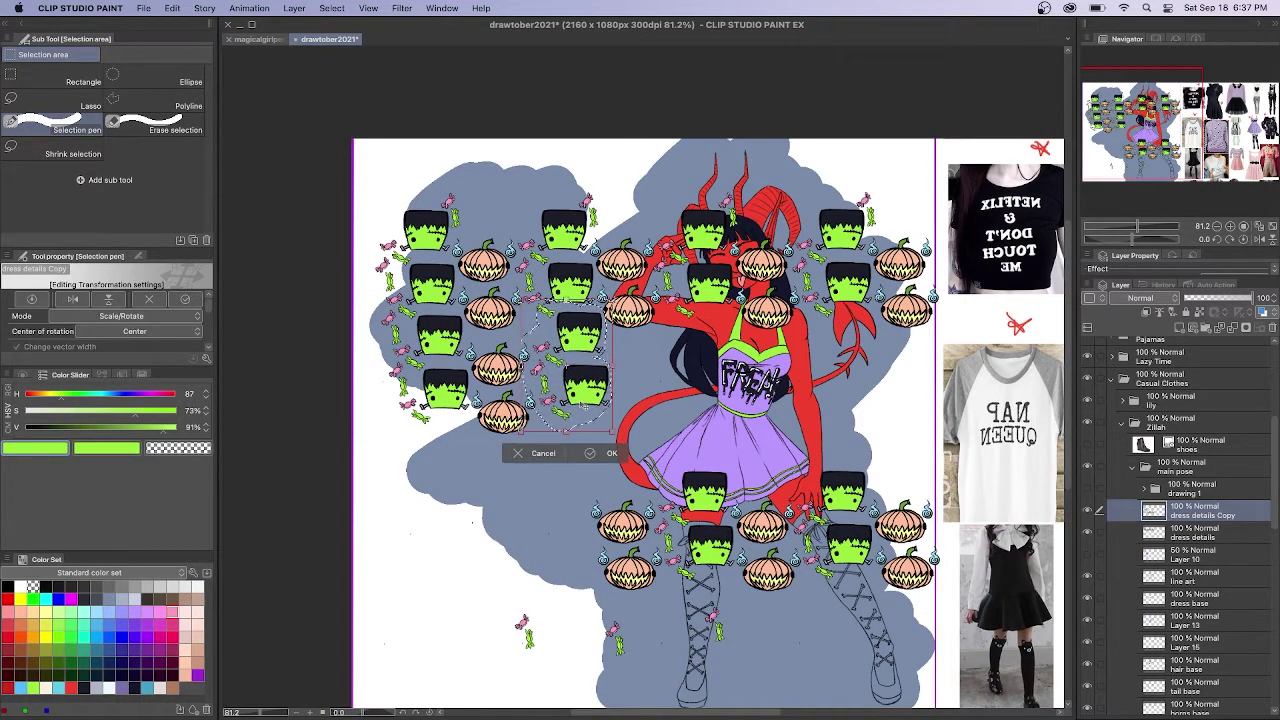
{"action": "key", "text": "Return"}
{"action": "key", "text": "ctrl+d"}
Move the second column's two lower pumpkins and the third column's two lower heads up beneath the matching upper motifs
{"action": "mouse_move", "coordinate": [585, 495]}
{"action": "left_mouse_down"}
{"action": "mouse_move", "coordinate": [650, 545]}
{"action": "mouse_move", "coordinate": [640, 585]}
{"action": "mouse_move", "coordinate": [600, 560]}
{"action": "mouse_move", "coordinate": [635, 392]}
{"action": "left_mouse_up"}
{"action": "key", "text": "ctrl+t"}
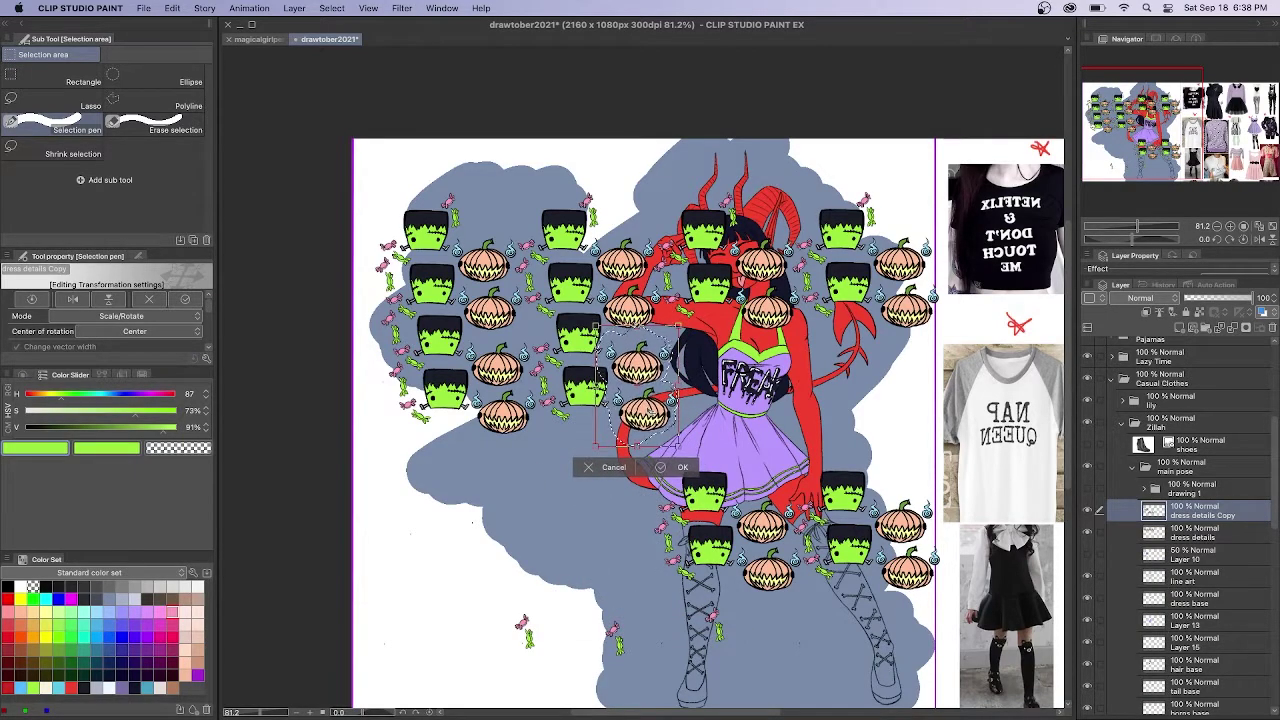
{"action": "key", "text": "Return"}
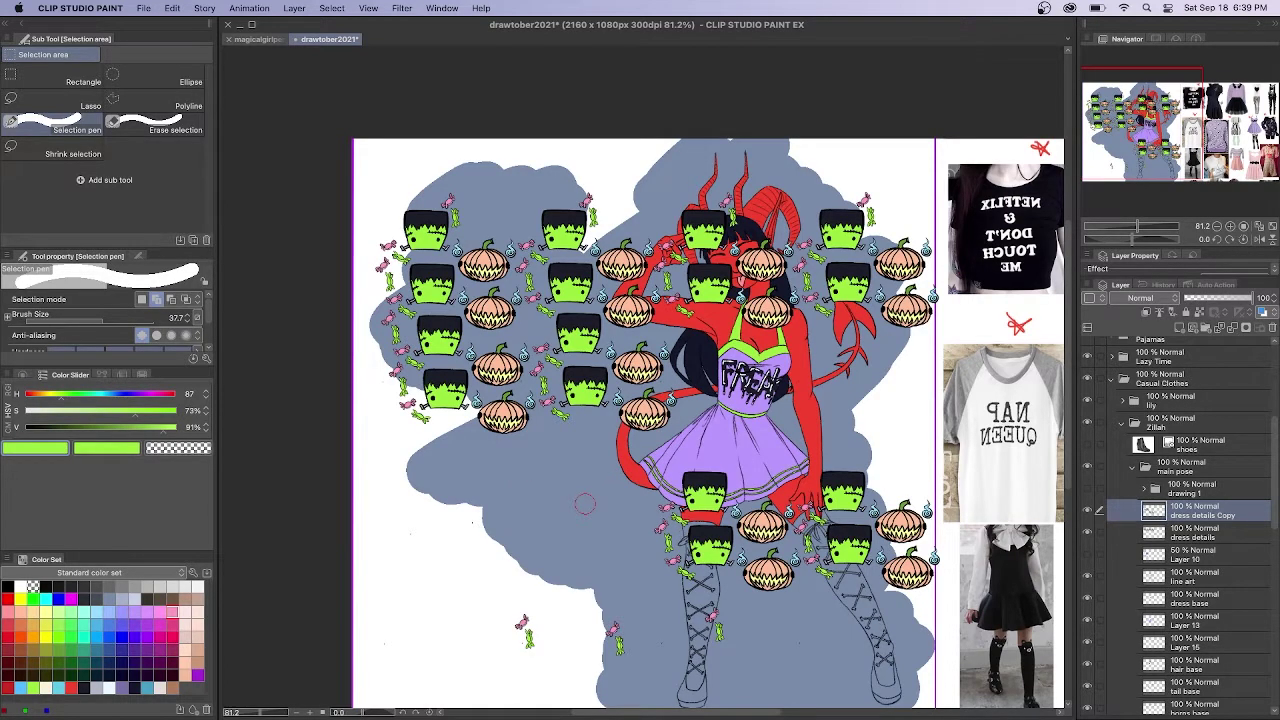
{"action": "mouse_move", "coordinate": [718, 472]}
{"action": "left_mouse_down"}
{"action": "mouse_move", "coordinate": [695, 505]}
{"action": "mouse_move", "coordinate": [728, 572]}
{"action": "mouse_move", "coordinate": [719, 388]}
{"action": "mouse_move", "coordinate": [738, 373]}
{"action": "left_mouse_up"}
{"action": "key", "text": "super+t"}
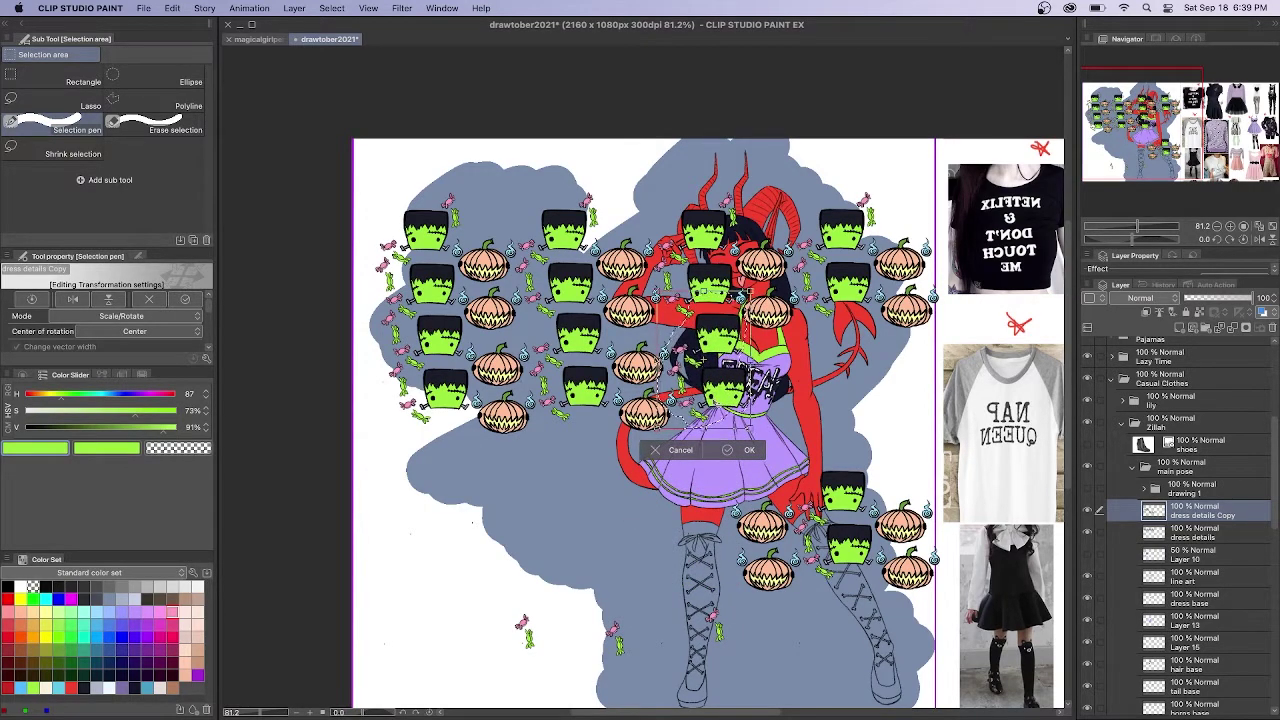
{"action": "key", "text": "super+d"}
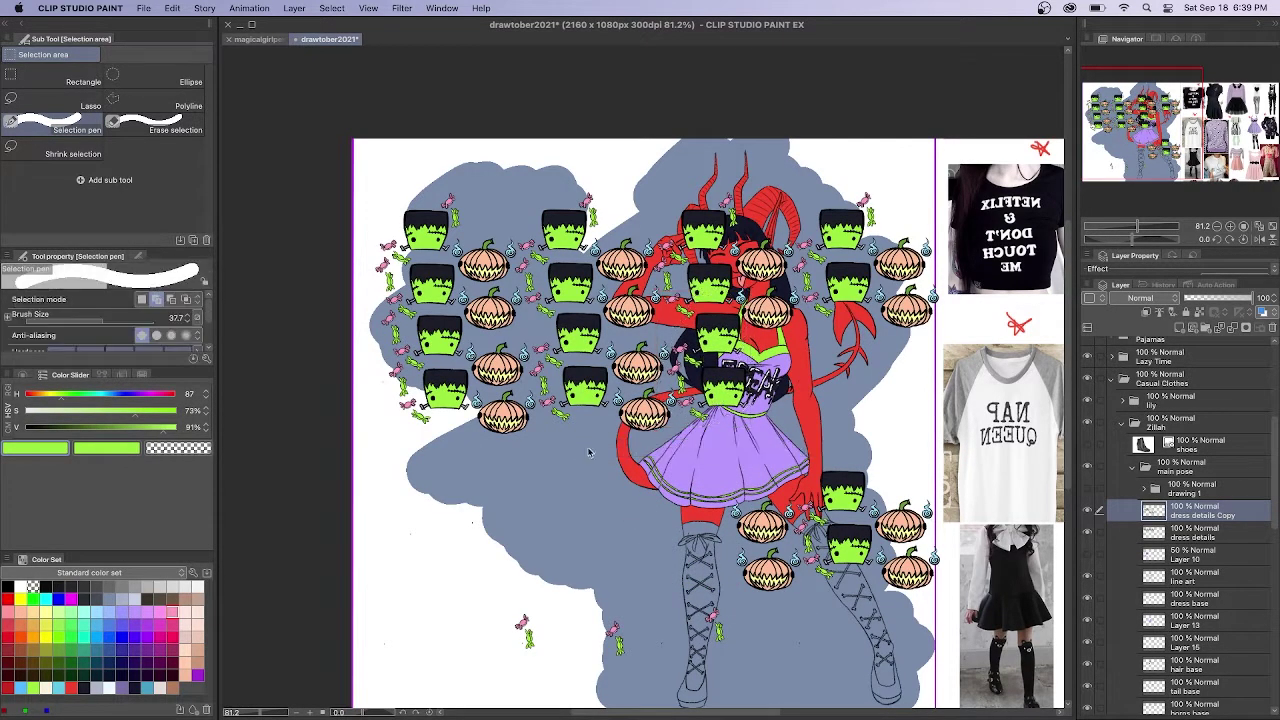
Move the third column's two lower pumpkins up beneath the upper block's third pair of pumpkins
{"action": "mouse_move", "coordinate": [780, 490]}
{"action": "left_mouse_down"}
{"action": "mouse_move", "coordinate": [790, 570]}
{"action": "mouse_move", "coordinate": [732, 505]}
{"action": "mouse_move", "coordinate": [768, 562]}
{"action": "mouse_move", "coordinate": [802, 450]}
{"action": "mouse_move", "coordinate": [779, 388]}
{"action": "left_mouse_up"}
{"action": "key", "text": "super+t"}
{"action": "key", "text": "Return"}
{"action": "key", "text": "super+d"}
Move the last column's two lower heads and its two pumpkins up beneath the matching motifs of the upper block
{"action": "mouse_move", "coordinate": [862, 504]}
{"action": "left_mouse_down"}
{"action": "mouse_move", "coordinate": [862, 568]}
{"action": "mouse_move", "coordinate": [800, 530]}
{"action": "mouse_move", "coordinate": [854, 369]}
{"action": "left_mouse_up"}
{"action": "key", "text": "super+t"}
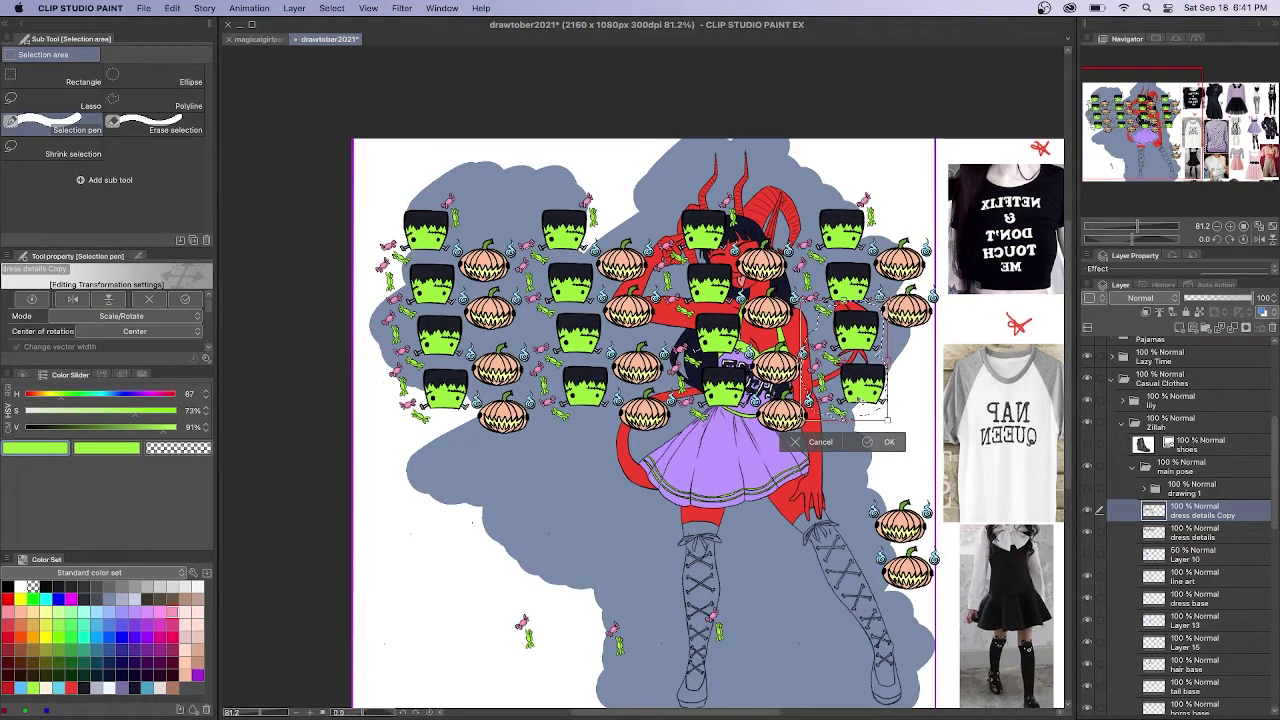
{"action": "key", "text": "Return"}
{"action": "mouse_move", "coordinate": [898, 508]}
{"action": "left_mouse_down"}
{"action": "mouse_move", "coordinate": [914, 578]}
{"action": "mouse_move", "coordinate": [914, 381]}
{"action": "left_mouse_up"}
{"action": "key", "text": "super+t"}
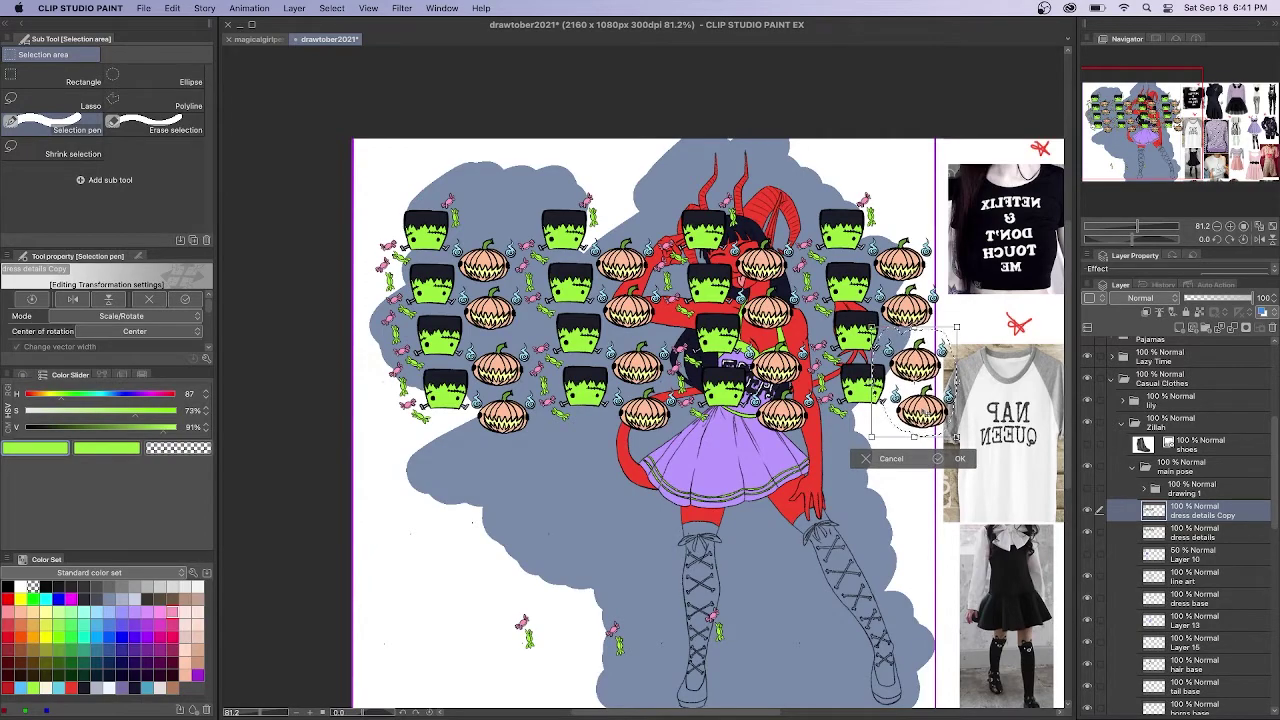
{"action": "key", "text": "Return"}
Move the three parked candy pairs up into the gaps beside the second, third and fourth columns of lower heads
{"action": "key", "text": "super+t"}
{"action": "mouse_move", "coordinate": [514, 612]}
{"action": "left_mouse_down"}
{"action": "mouse_move", "coordinate": [536, 636]}
{"action": "mouse_move", "coordinate": [528, 332]}
{"action": "left_mouse_up"}
{"action": "key", "text": "Return"}
{"action": "mouse_move", "coordinate": [600, 612]}
{"action": "left_mouse_down"}
{"action": "mouse_move", "coordinate": [626, 640]}
{"action": "mouse_move", "coordinate": [670, 320]}
{"action": "left_mouse_up"}
{"action": "key", "text": "super+t"}
{"action": "key", "text": "Return"}
{"action": "left_click_drag", "start_coordinate": [704, 612], "coordinate": [792, 319]}
{"action": "key", "text": "super+t"}
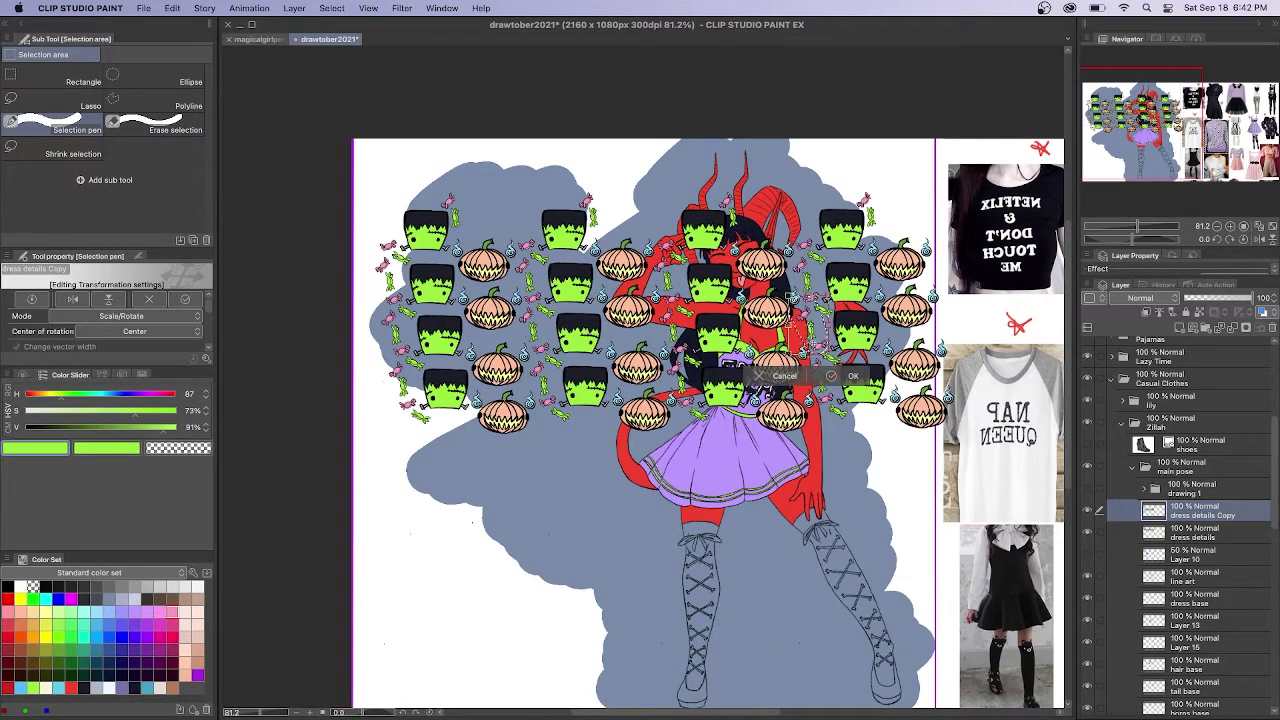
{"action": "key", "text": "Return"}
{"action": "key", "text": "super+d"}
Duplicate the dress details Copy layer and place the new motif rows directly below, continuing the slight rightward offset
{"action": "key", "text": "super+c"}
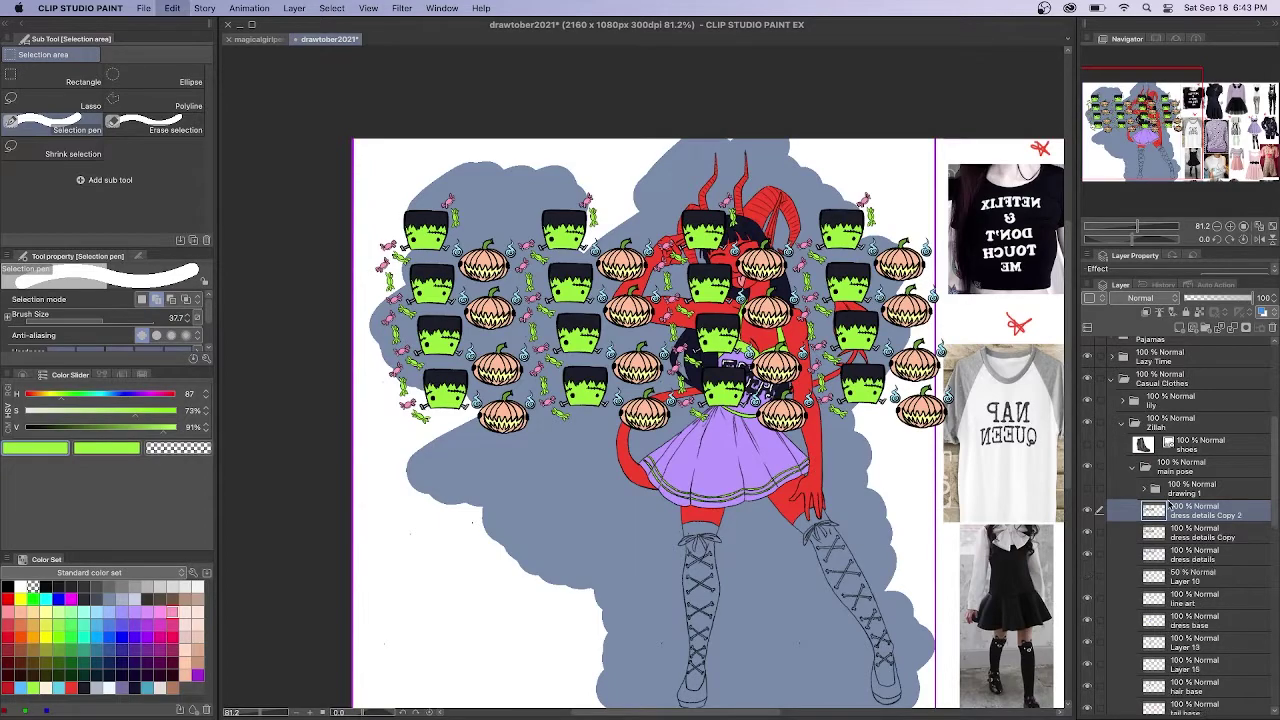
{"action": "key", "text": "super+v"}
{"action": "key", "text": "super+t"}
{"action": "left_click_drag", "start_coordinate": [432, 479], "coordinate": [446, 585]}
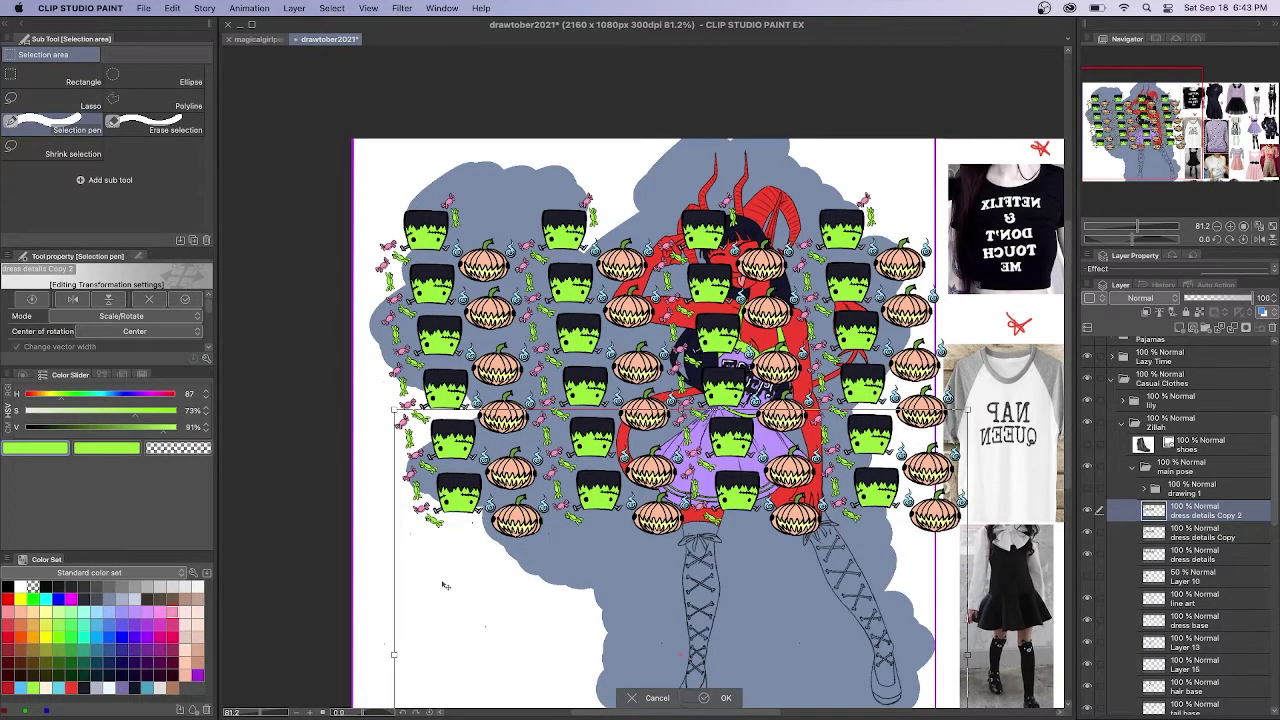
{"action": "key", "text": "Return"}
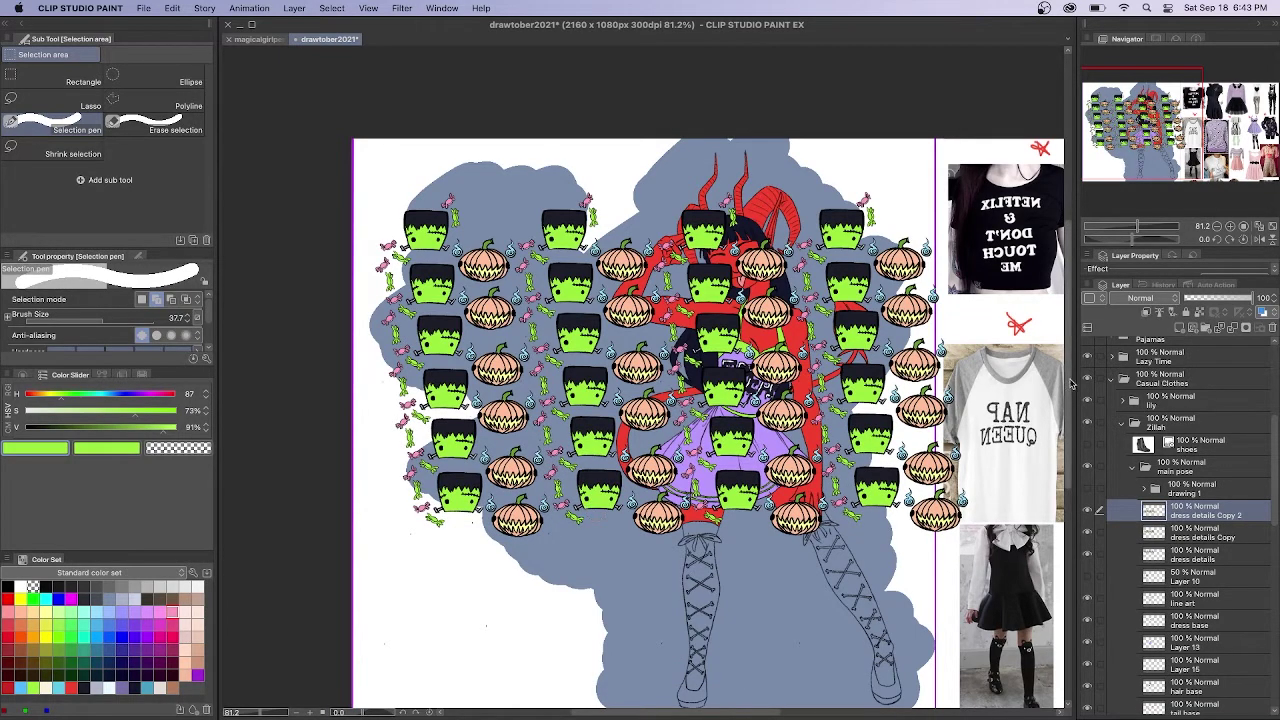
Add another copy of the two motif rows and place it below the pattern, again offset slightly to the right
{"action": "scroll", "coordinate": [640, 400], "scroll_direction": "down", "scroll_amount": 2}
{"action": "key", "text": "super+v"}
{"action": "key", "text": "super+t"}
{"action": "left_click_drag", "start_coordinate": [422, 372], "coordinate": [448, 586]}
{"action": "left_click_drag", "start_coordinate": [397, 547], "coordinate": [397, 545]}
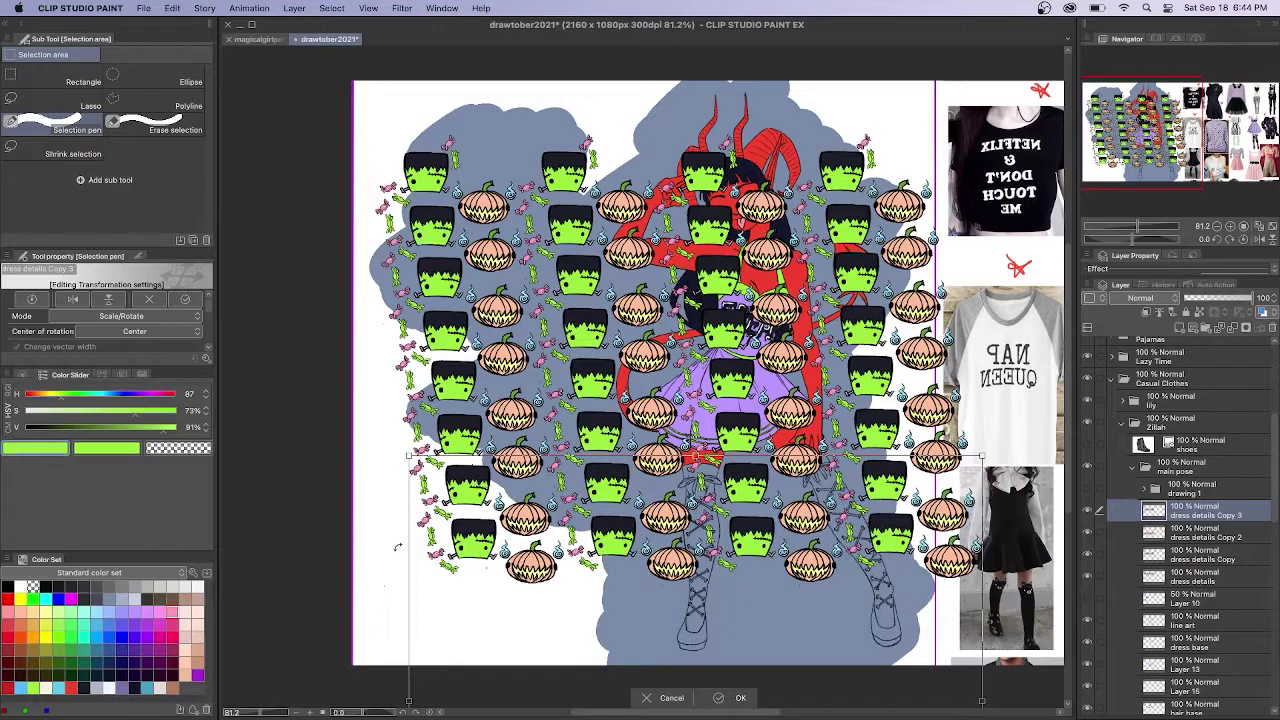
{"action": "key", "text": "Return"}
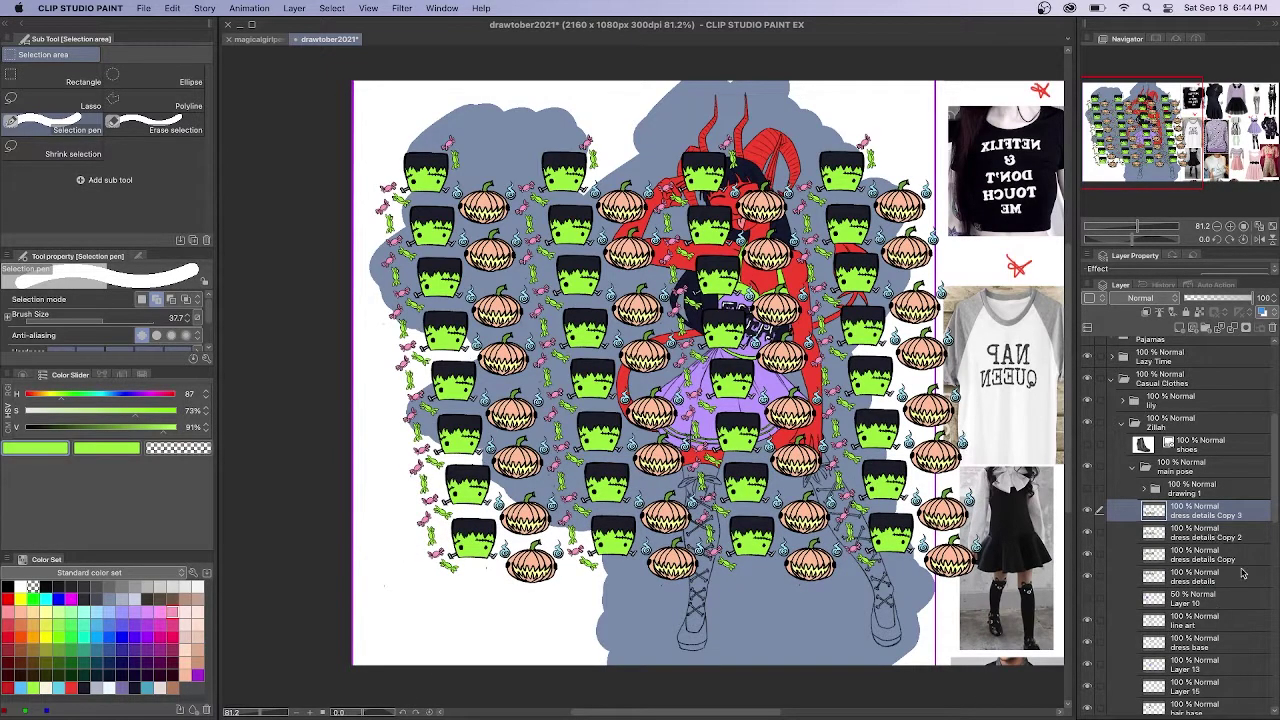
Select all four dress details layers and move the whole pattern up and slightly left on the canvas
{"action": "left_click", "coordinate": [1243, 573], "text": "shift"}
{"action": "key", "text": "super+t"}
{"action": "left_click_drag", "start_coordinate": [743, 537], "coordinate": [725, 486]}
{"action": "key", "text": "Return"}
Duplicate the topmost dress details copy layer and place the new motif rows at the bottom of the pattern
{"action": "left_click", "coordinate": [1237, 509]}
{"action": "key", "text": "super+v"}
{"action": "key", "text": "super+t"}
{"action": "left_click_drag", "start_coordinate": [450, 285], "coordinate": [473, 545]}
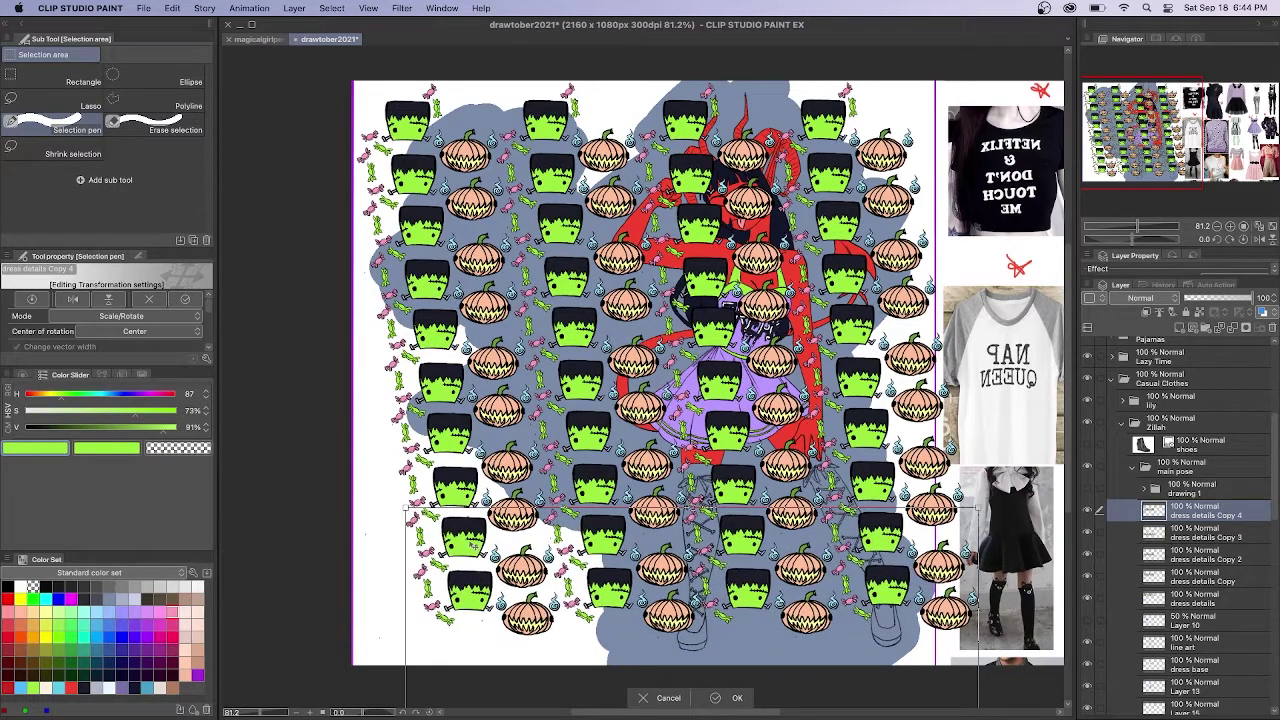
{"action": "key", "text": "Return"}
Merge the four dress details copy layers into a single layer, leaving the original dress details layer out
{"action": "left_click_drag", "start_coordinate": [1099, 531], "coordinate": [1099, 553]}
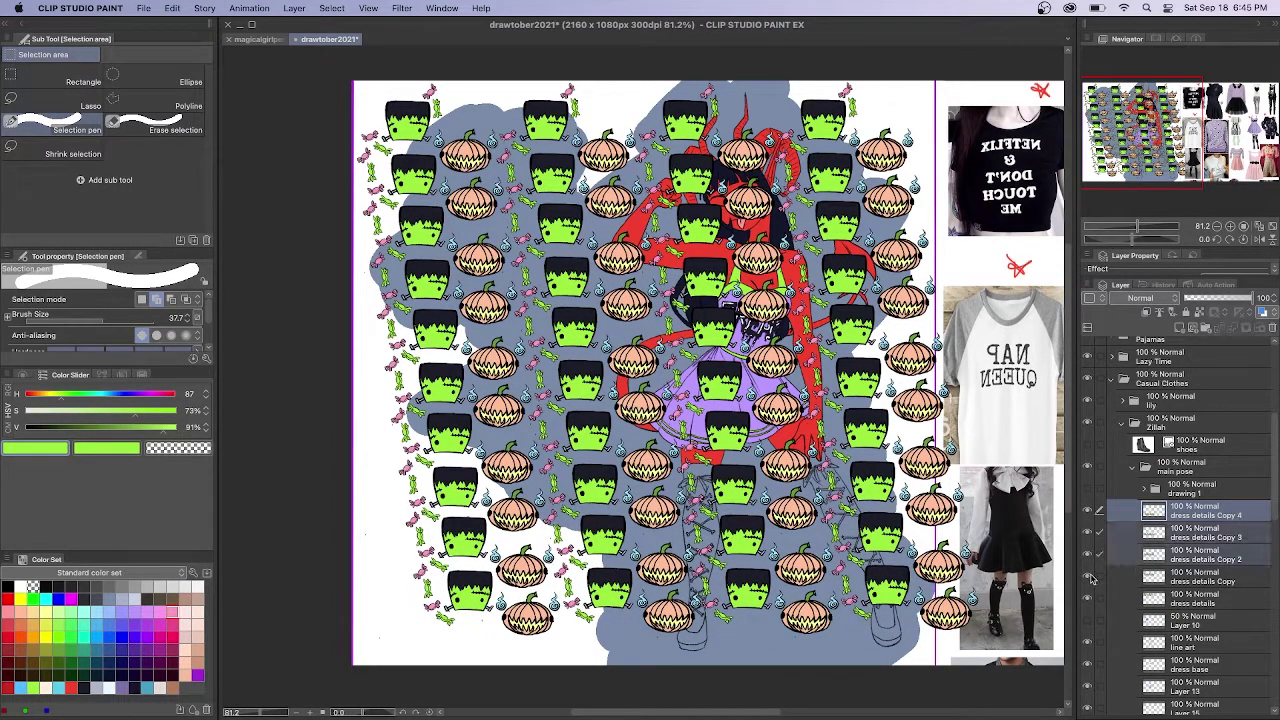
{"action": "left_click", "coordinate": [1100, 577]}
{"action": "right_click", "coordinate": [1236, 581]}
{"action": "left_click", "coordinate": [1210, 514]}
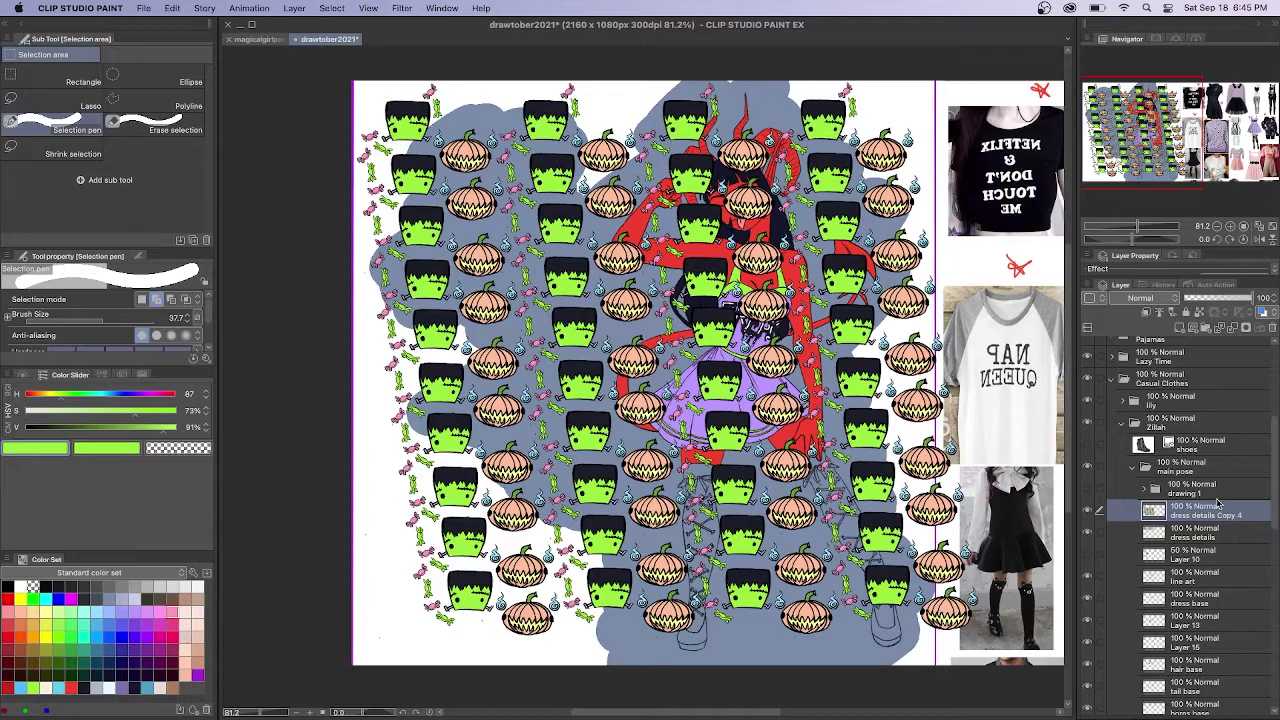
Select both dress details layers and scale the Halloween pattern down toward the canvas's upper corner
{"action": "left_click", "coordinate": [1100, 532]}
{"action": "key", "text": "super+t"}
{"action": "left_click_drag", "start_coordinate": [1069, 440], "coordinate": [1069, 600]}
{"action": "left_click_drag", "start_coordinate": [978, 601], "coordinate": [738, 246]}
{"action": "left_click_drag", "start_coordinate": [1069, 487], "coordinate": [1069, 338]}
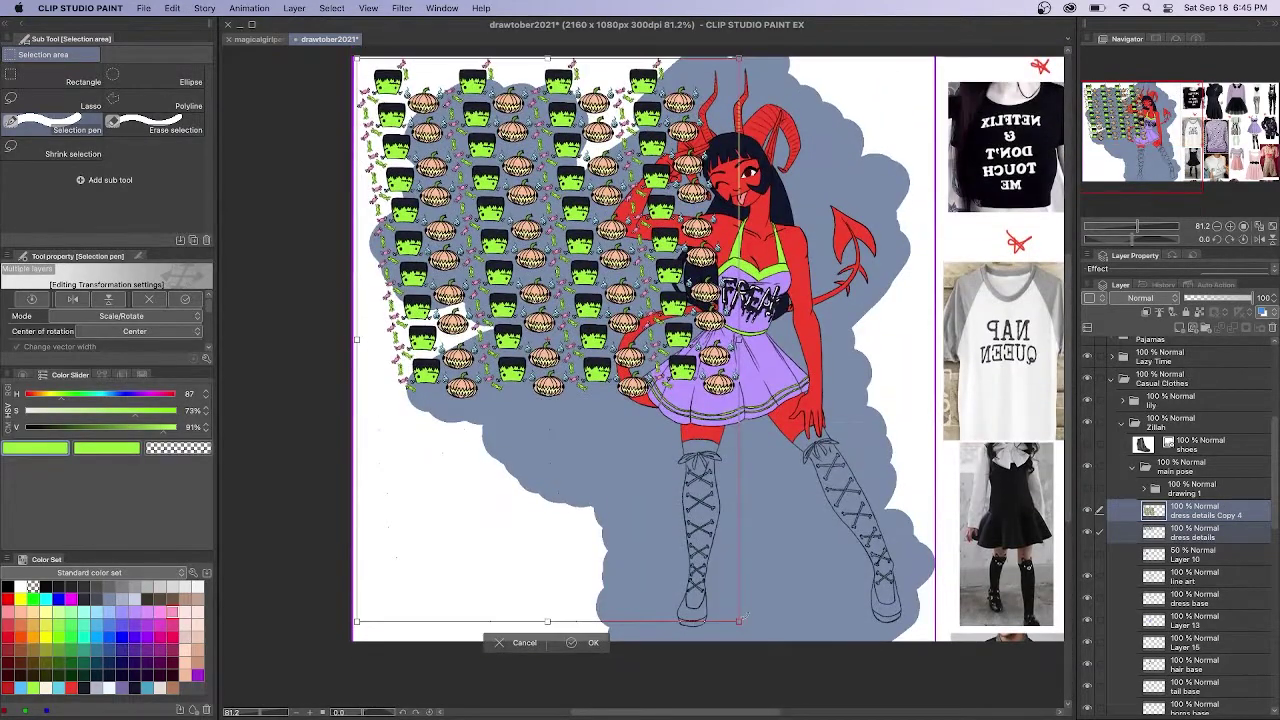
{"action": "left_click_drag", "start_coordinate": [740, 622], "coordinate": [696, 557]}
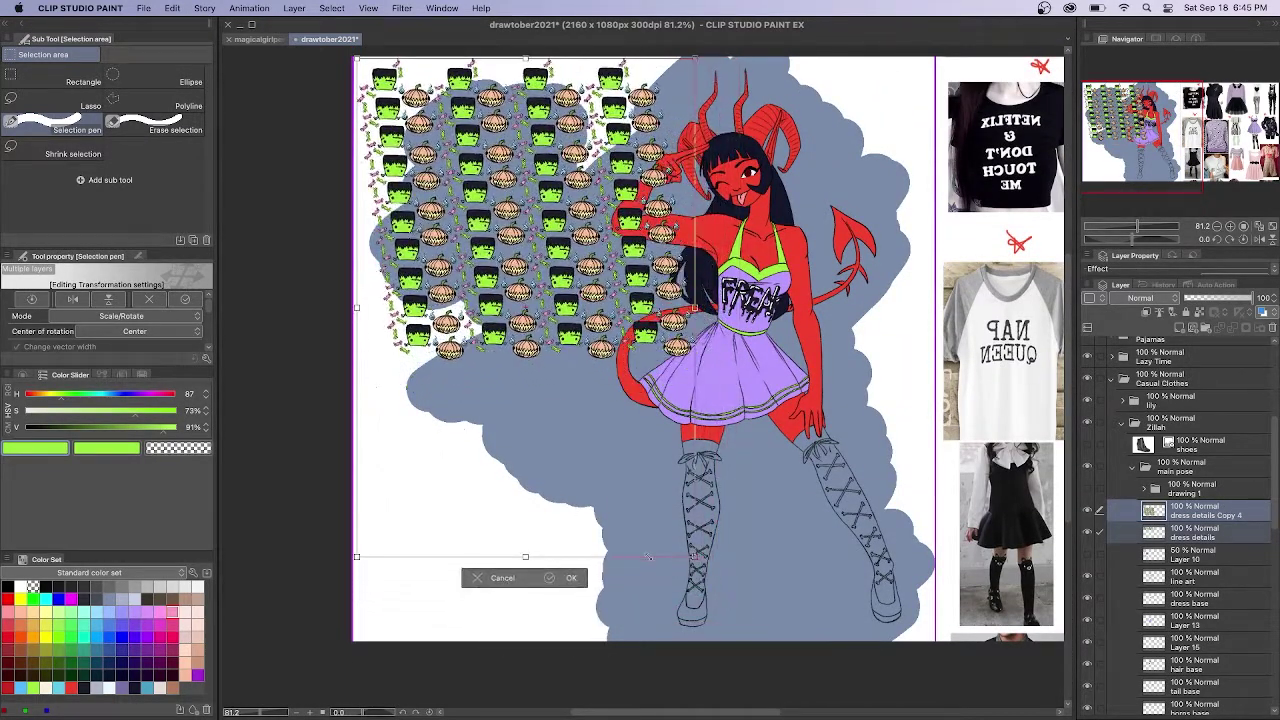
{"action": "left_click", "coordinate": [564, 578]}
Duplicate the dress details Copy 4 layer and place the copied motif rows directly below the existing pattern
{"action": "scroll", "coordinate": [694, 433], "scroll_direction": "up", "scroll_amount": 3}
{"action": "scroll", "coordinate": [694, 433], "scroll_direction": "down", "scroll_amount": 2}
{"action": "left_click", "coordinate": [1240, 511]}
{"action": "key", "text": "super+c"}
{"action": "key", "text": "super+v"}
{"action": "key", "text": "super+t"}
{"action": "left_click_drag", "start_coordinate": [425, 108], "coordinate": [459, 411]}
{"action": "scroll", "coordinate": [459, 412], "scroll_direction": "up", "scroll_amount": 2}
{"action": "left_click_drag", "start_coordinate": [385, 393], "coordinate": [390, 398]}
{"action": "left_click", "coordinate": [628, 698]}
{"action": "scroll", "coordinate": [612, 340], "scroll_direction": "down", "scroll_amount": 3}
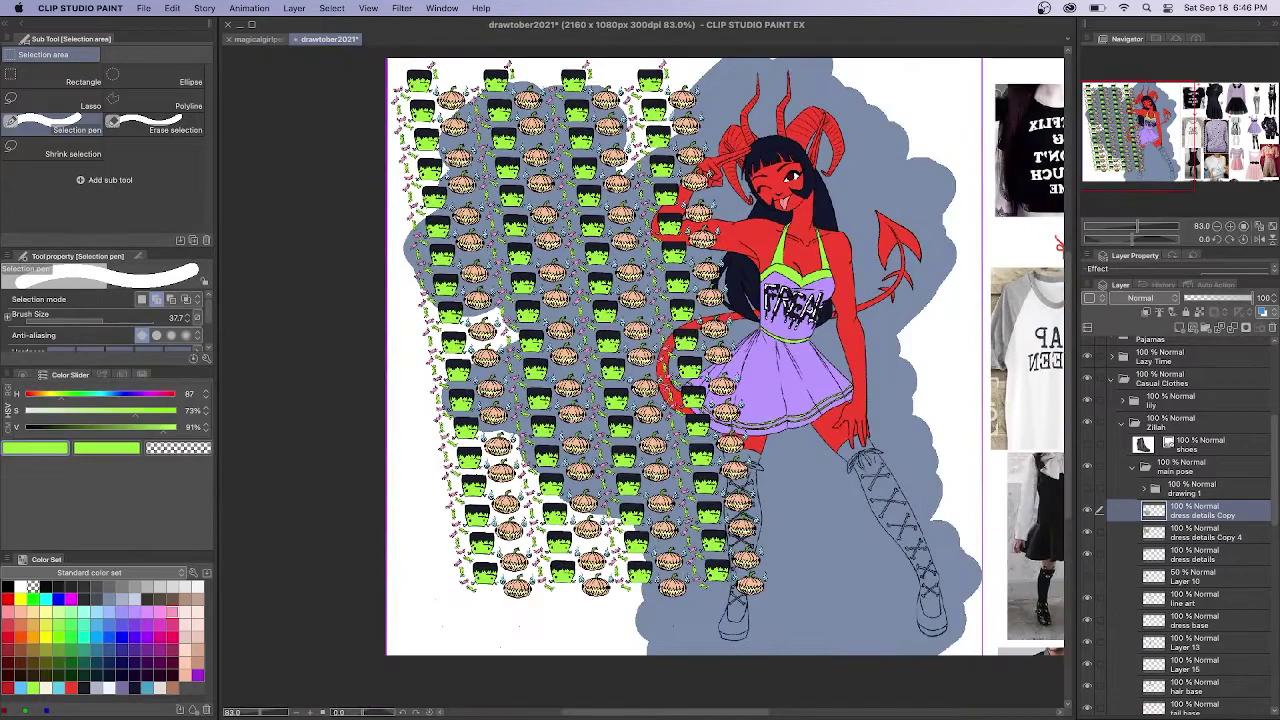
Merge the two dress details copy layers down into the dress details layer
{"action": "scroll", "coordinate": [667, 383], "scroll_direction": "up", "scroll_amount": 1}
{"action": "right_click", "coordinate": [1229, 514]}
{"action": "left_click", "coordinate": [1212, 443]}
{"action": "right_click", "coordinate": [1228, 514]}
{"action": "left_click", "coordinate": [1214, 443]}
Duplicate the dress details layer, place the copy beside the pattern to widen it, and merge it down
{"action": "key", "text": "super+c"}
{"action": "key", "text": "super+v"}
{"action": "key", "text": "super+t"}
{"action": "left_click_drag", "start_coordinate": [447, 470], "coordinate": [784, 471]}
{"action": "key", "text": "Return"}
{"action": "key", "text": "super+minus"}
{"action": "right_click", "coordinate": [1195, 512]}
{"action": "left_click", "coordinate": [1165, 438]}
Scale down the widened Halloween pattern and move it over the character's torso and skirt
{"action": "key", "text": "super+t"}
{"action": "left_click_drag", "start_coordinate": [520, 184], "coordinate": [731, 414]}
{"action": "scroll", "coordinate": [900, 480], "scroll_direction": "up", "scroll_amount": 3}
{"action": "left_click_drag", "start_coordinate": [860, 520], "coordinate": [779, 407]}
{"action": "left_click_drag", "start_coordinate": [651, 337], "coordinate": [770, 476]}
{"action": "left_click_drag", "start_coordinate": [870, 560], "coordinate": [780, 390]}
{"action": "scroll", "coordinate": [860, 420], "scroll_direction": "up", "scroll_amount": 3}
{"action": "left_click_drag", "start_coordinate": [840, 440], "coordinate": [842, 417]}
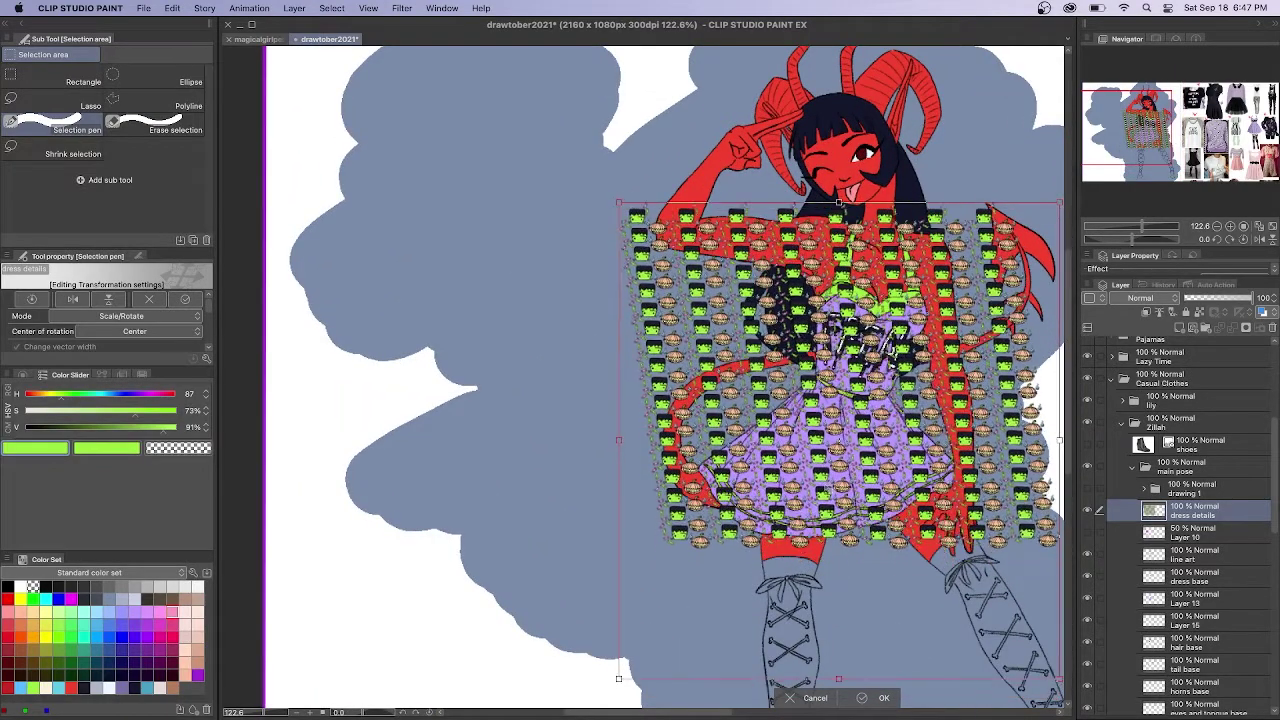
Shrink the pattern further and position it so it just covers the dress from neckline to hem
{"action": "left_click_drag", "start_coordinate": [620, 198], "coordinate": [684, 267]}
{"action": "left_click_drag", "start_coordinate": [868, 470], "coordinate": [838, 456]}
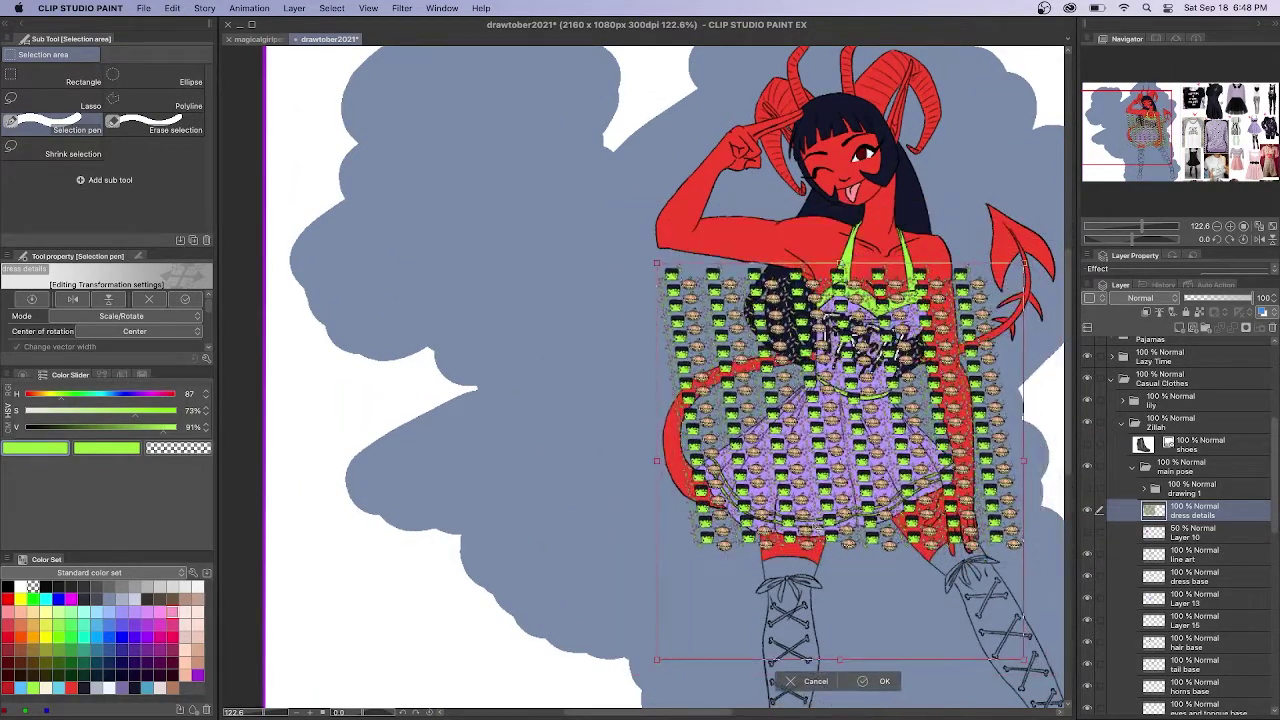
{"action": "left_click_drag", "start_coordinate": [657, 659], "coordinate": [667, 648]}
{"action": "left_click_drag", "start_coordinate": [845, 455], "coordinate": [833, 470]}
{"action": "left_click_drag", "start_coordinate": [833, 664], "coordinate": [833, 620]}
{"action": "left_click_drag", "start_coordinate": [833, 449], "coordinate": [881, 489]}
{"action": "left_click_drag", "start_coordinate": [830, 294], "coordinate": [829, 281]}
{"action": "key", "text": "Return"}
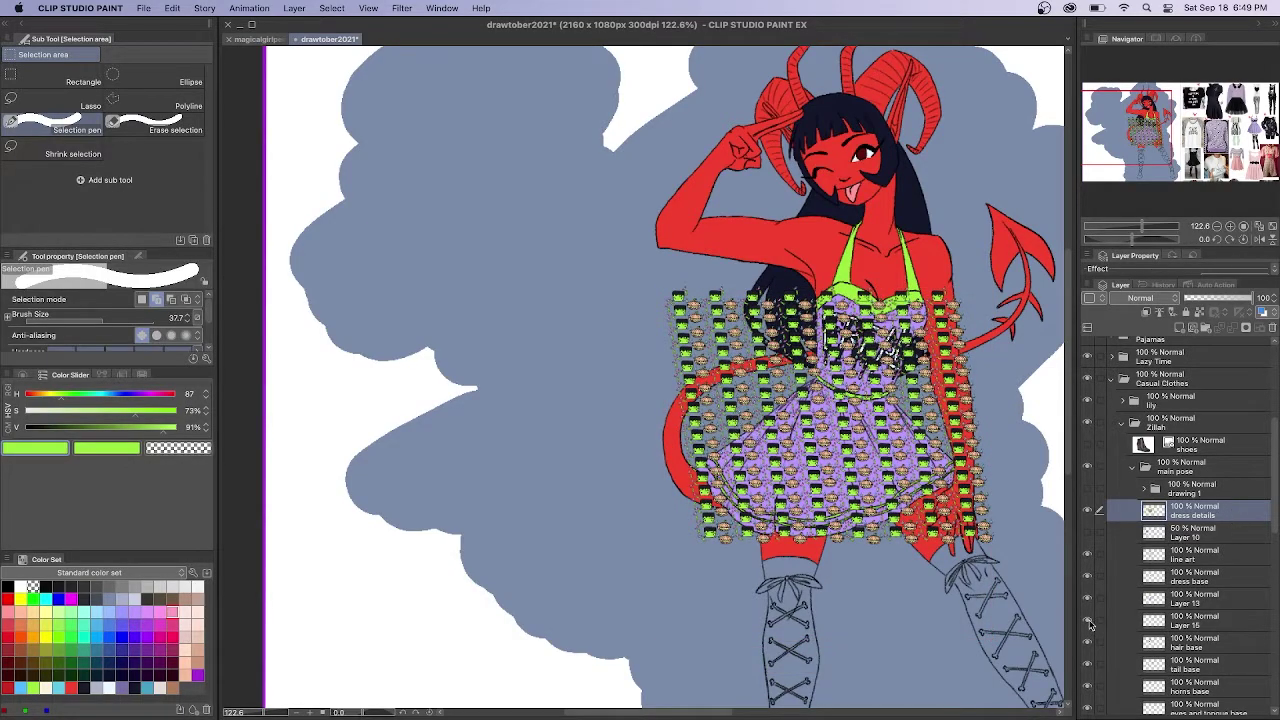
Move the dress details layer below dress base and clip it to the layer beneath
{"action": "left_click_drag", "start_coordinate": [1195, 510], "coordinate": [1228, 582]}
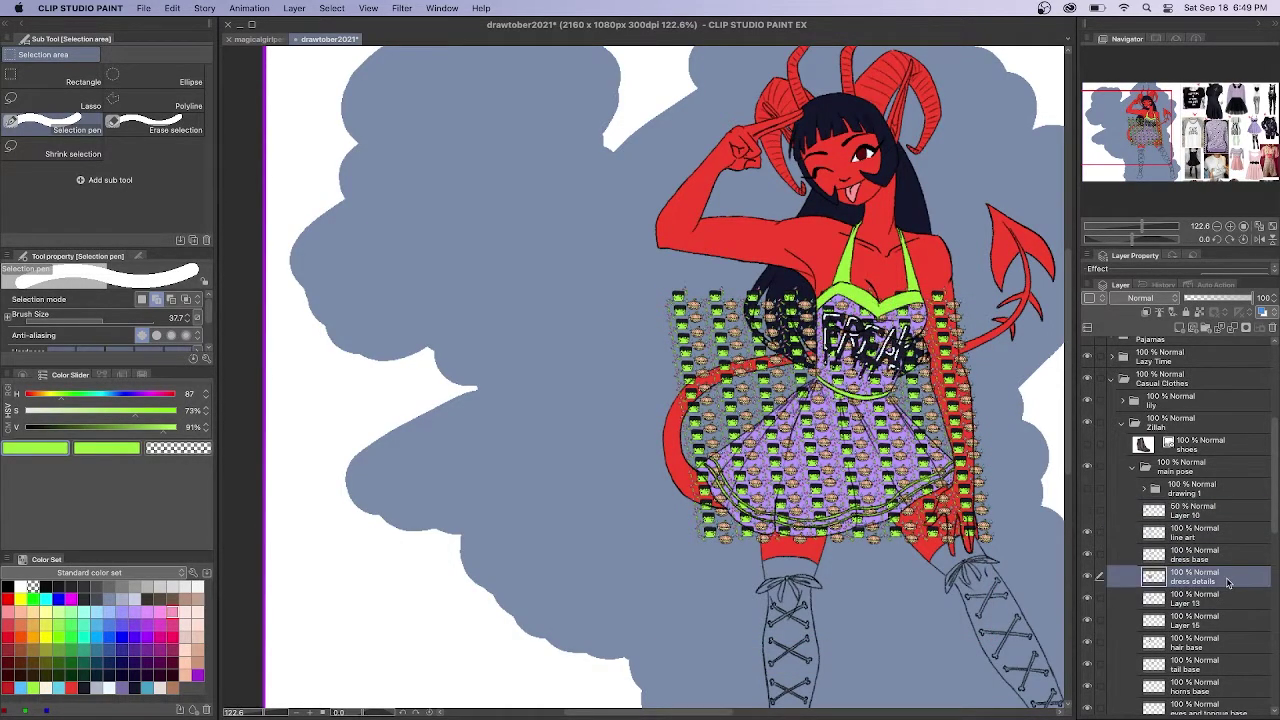
{"action": "left_click", "coordinate": [1146, 312]}
{"action": "scroll", "coordinate": [876, 430], "scroll_direction": "down", "scroll_amount": 5}
{"action": "scroll", "coordinate": [876, 430], "scroll_direction": "up", "scroll_amount": 2}
{"action": "left_click_drag", "start_coordinate": [1067, 404], "coordinate": [1068, 421]}
Lower the dress details layer's opacity to 60%
{"action": "left_click", "coordinate": [1219, 299]}
{"action": "left_click", "coordinate": [1265, 299]}
{"action": "type", "text": "75"}
{"action": "key", "text": "Return"}
{"action": "left_click", "coordinate": [1266, 302]}
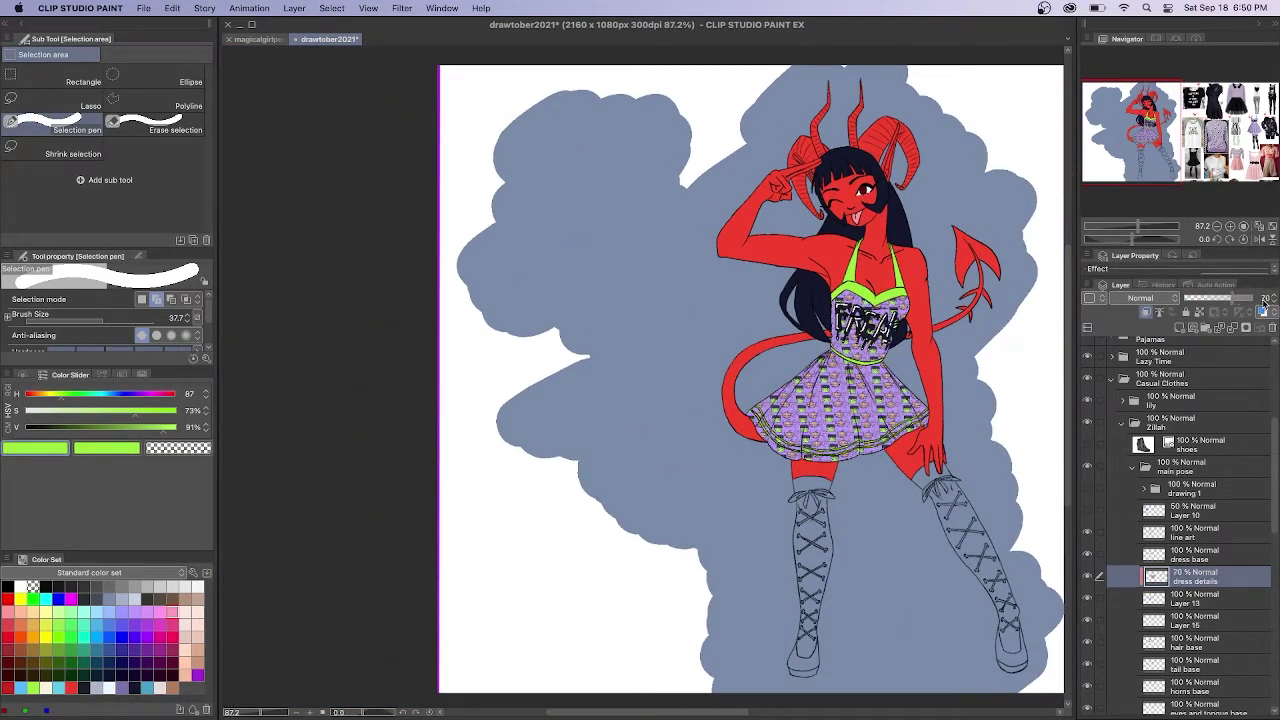
{"action": "left_click", "coordinate": [1269, 297]}
{"action": "left_click", "coordinate": [1266, 299]}
{"action": "type", "text": "60"}
{"action": "key", "text": "Return"}
{"action": "scroll", "coordinate": [861, 378], "scroll_direction": "up", "scroll_amount": 3}
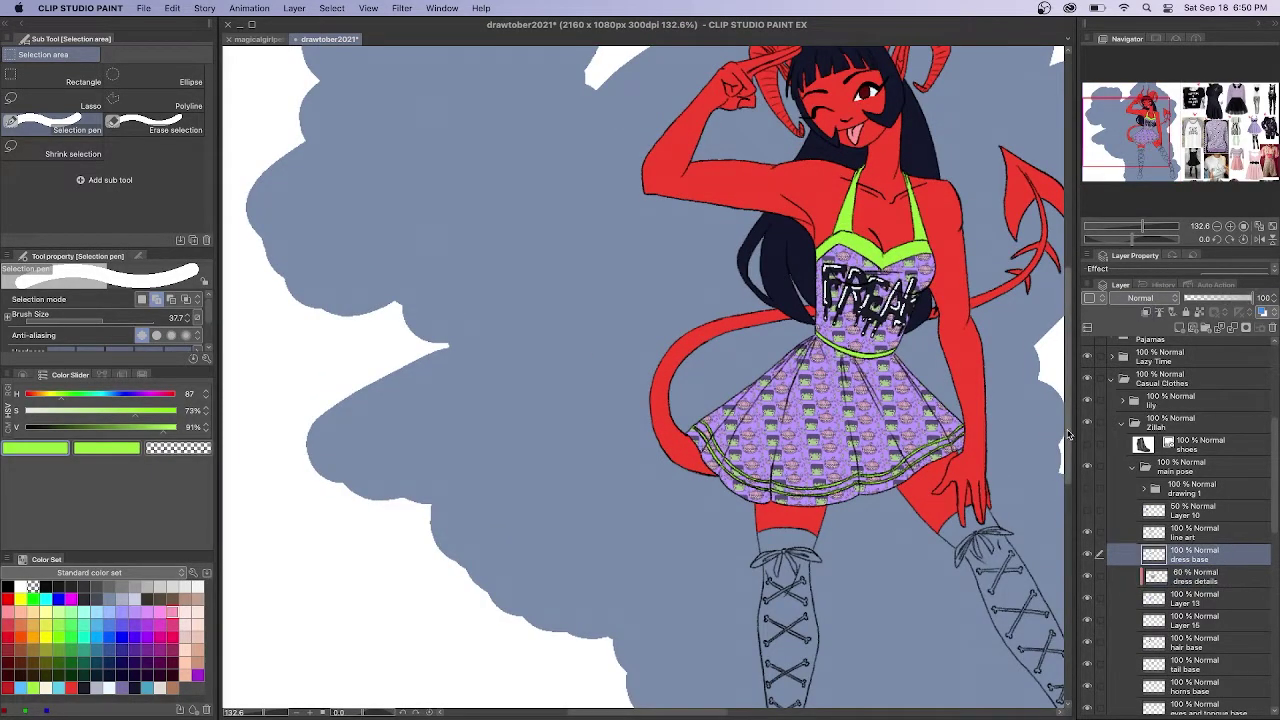
{"action": "type", "text": "60"}
{"action": "key", "text": "Return"}
Add a new layer above dress base and name it socks base
{"action": "left_click_drag", "start_coordinate": [1068, 432], "coordinate": [1068, 490]}
{"action": "left_click", "coordinate": [1231, 557]}
{"action": "left_click", "coordinate": [1179, 328]}
{"action": "double_click", "coordinate": [1179, 559]}
{"action": "type", "text": "socks base"}
{"action": "key", "text": "Return"}
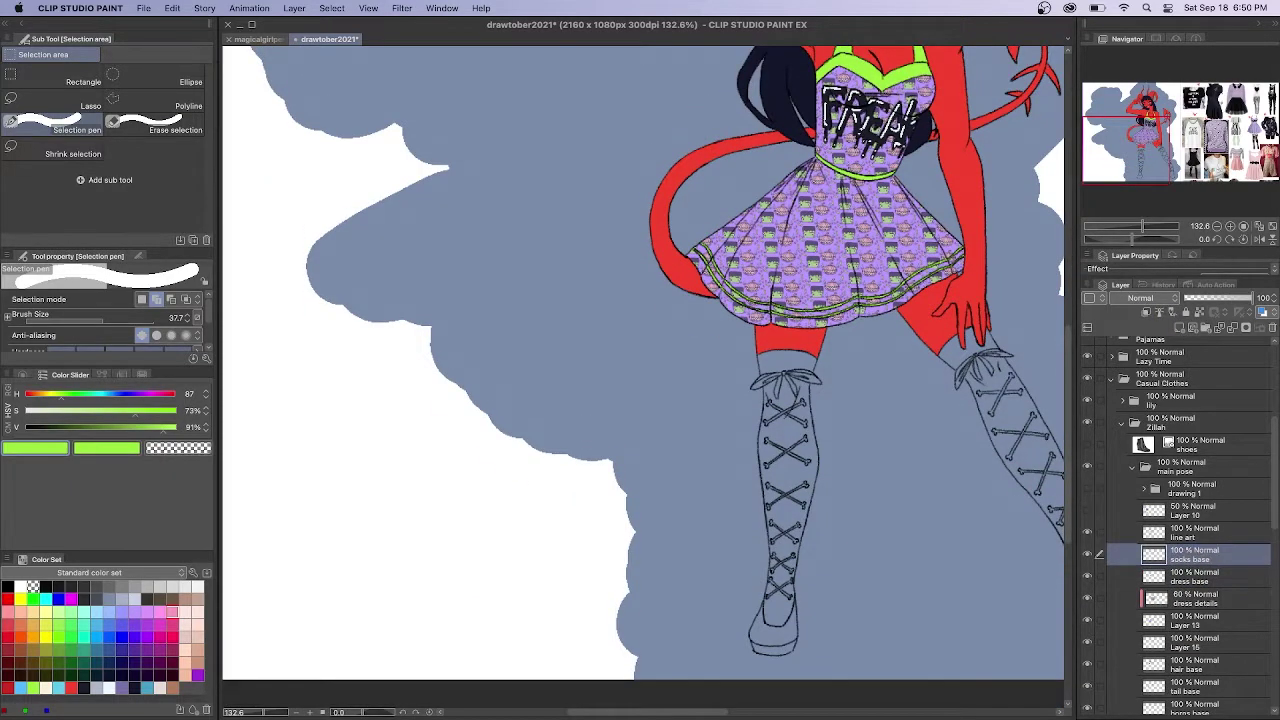
Paint the bow and the top two pairs of crossed bones off-white on the straight leg with the Fill-in-mono pen
{"action": "key", "text": "p"}
{"action": "left_click", "coordinate": [160, 688]}
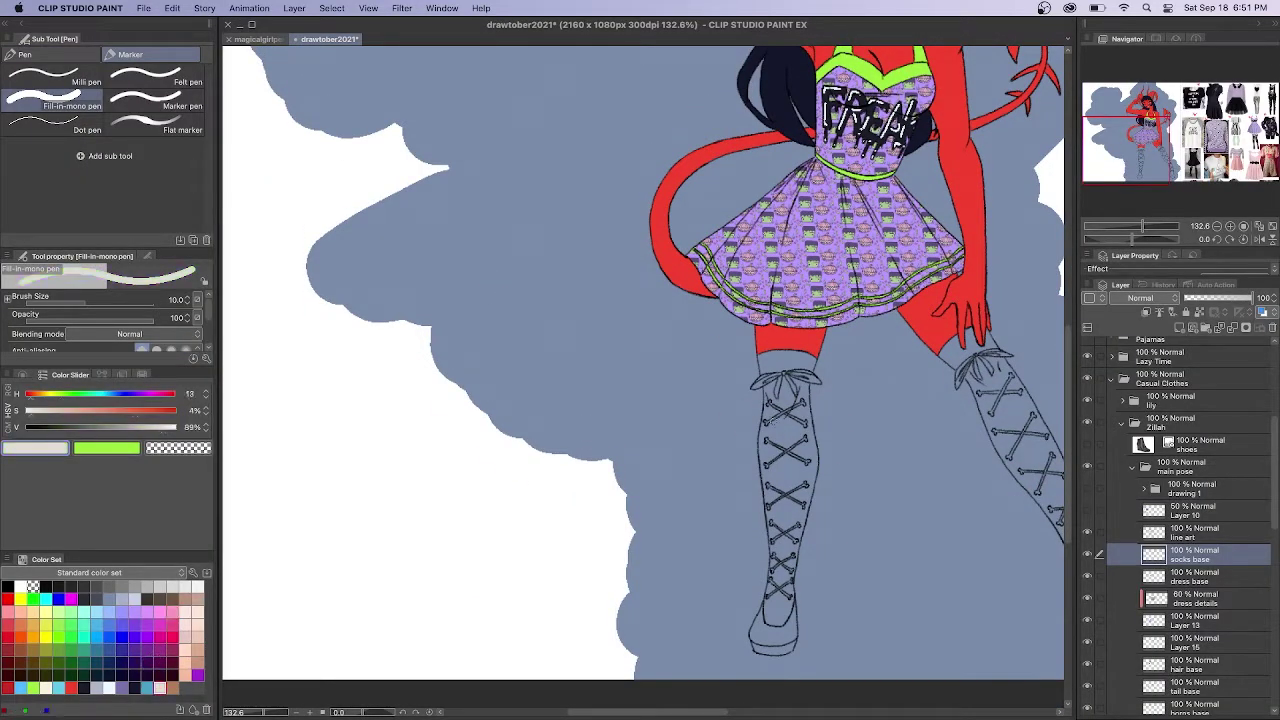
{"action": "scroll", "coordinate": [775, 392], "scroll_direction": "up", "scroll_amount": 3}
{"action": "left_click_drag", "start_coordinate": [778, 358], "coordinate": [768, 408]}
{"action": "mouse_move", "coordinate": [790, 356]}
{"action": "left_mouse_down"}
{"action": "mouse_move", "coordinate": [735, 380]}
{"action": "mouse_move", "coordinate": [762, 362]}
{"action": "left_mouse_up"}
{"action": "mouse_move", "coordinate": [855, 374]}
{"action": "left_mouse_down"}
{"action": "mouse_move", "coordinate": [800, 356]}
{"action": "mouse_move", "coordinate": [852, 370]}
{"action": "left_mouse_up"}
{"action": "mouse_move", "coordinate": [792, 360]}
{"action": "left_mouse_down"}
{"action": "mouse_move", "coordinate": [811, 402]}
{"action": "mouse_move", "coordinate": [804, 376]}
{"action": "left_mouse_up"}
{"action": "left_click_drag", "start_coordinate": [1069, 421], "coordinate": [1072, 440]}
{"action": "mouse_move", "coordinate": [826, 322]}
{"action": "left_mouse_down"}
{"action": "mouse_move", "coordinate": [762, 356]}
{"action": "mouse_move", "coordinate": [830, 368]}
{"action": "left_mouse_up"}
{"action": "left_click_drag", "start_coordinate": [752, 394], "coordinate": [834, 442]}
{"action": "left_click_drag", "start_coordinate": [828, 392], "coordinate": [750, 448]}
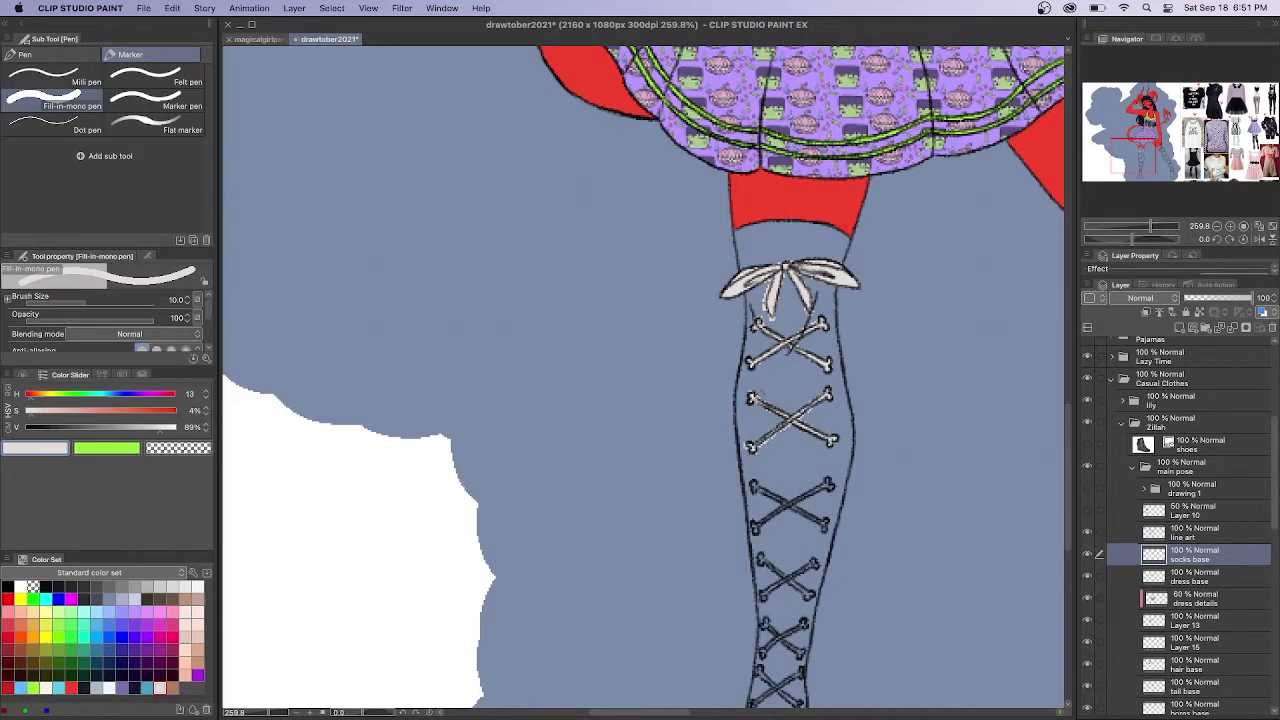
Paint the remaining crossed bones down to the ankle of the straight leg off-white
{"action": "scroll", "coordinate": [790, 400], "scroll_direction": "down", "scroll_amount": 5}
{"action": "left_click_drag", "start_coordinate": [830, 280], "coordinate": [752, 332]}
{"action": "mouse_move", "coordinate": [752, 280]}
{"action": "left_mouse_down"}
{"action": "mouse_move", "coordinate": [822, 318]}
{"action": "mouse_move", "coordinate": [760, 400]}
{"action": "left_mouse_up"}
{"action": "mouse_move", "coordinate": [760, 354]}
{"action": "left_mouse_down"}
{"action": "mouse_move", "coordinate": [810, 398]}
{"action": "mouse_move", "coordinate": [758, 456]}
{"action": "left_mouse_up"}
{"action": "mouse_move", "coordinate": [764, 416]}
{"action": "left_mouse_down"}
{"action": "mouse_move", "coordinate": [800, 452]}
{"action": "mouse_move", "coordinate": [750, 508]}
{"action": "mouse_move", "coordinate": [800, 508]}
{"action": "left_mouse_up"}
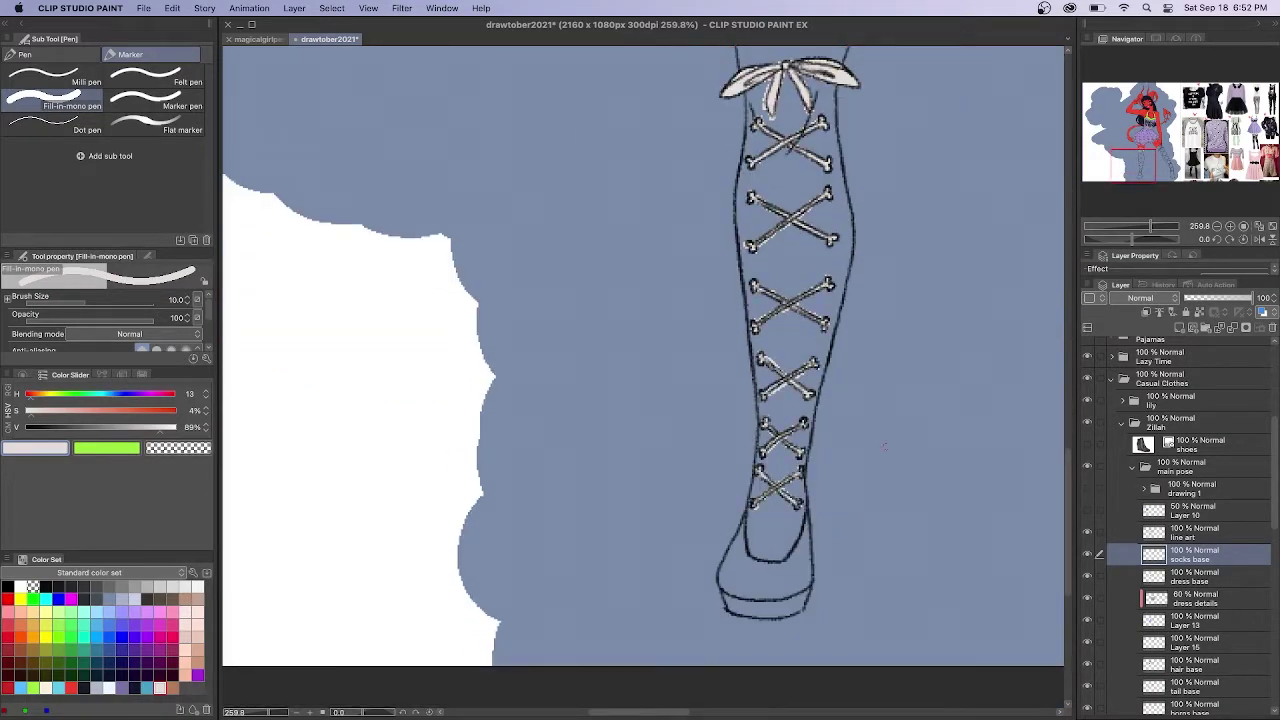
Paint the bow and upper crossed bones off-white on the leg beneath the lowered hand
{"action": "scroll", "coordinate": [643, 380], "scroll_direction": "up", "scroll_amount": 5}
{"action": "scroll", "coordinate": [643, 380], "scroll_direction": "right", "scroll_amount": 7}
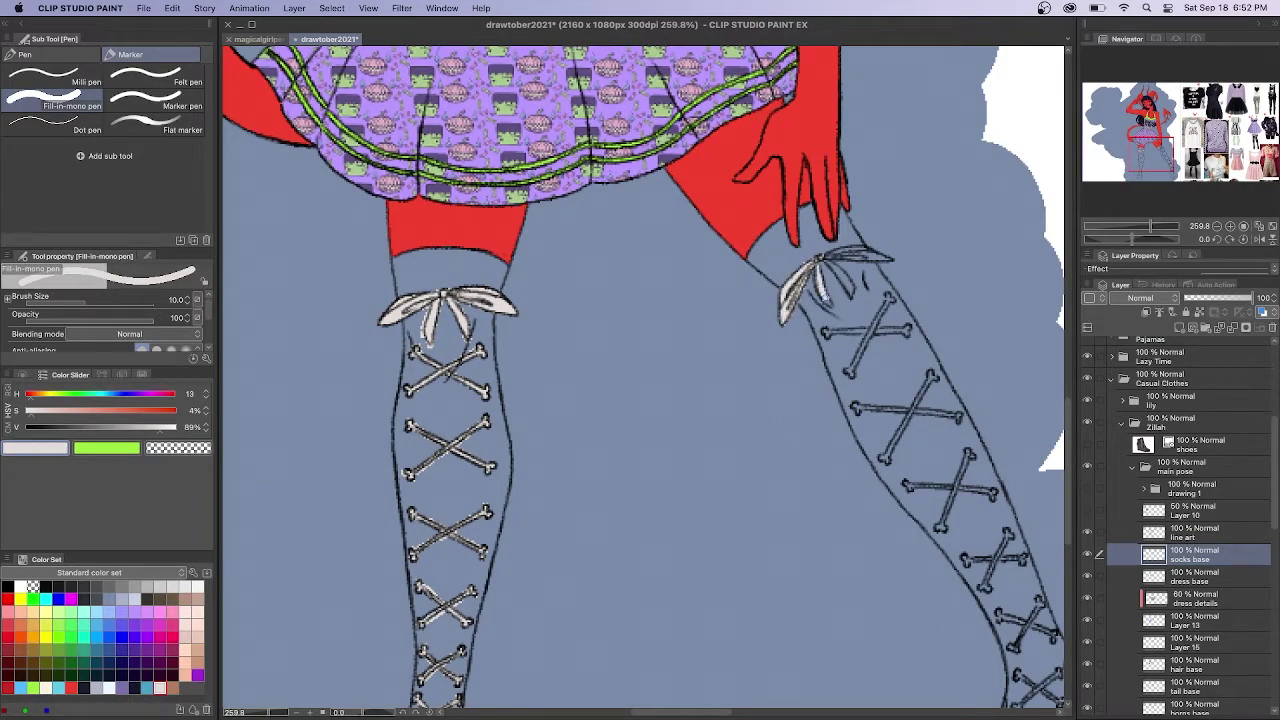
{"action": "mouse_move", "coordinate": [822, 258]}
{"action": "left_mouse_down"}
{"action": "mouse_move", "coordinate": [890, 258]}
{"action": "mouse_move", "coordinate": [850, 374]}
{"action": "left_mouse_up"}
{"action": "left_click_drag", "start_coordinate": [910, 330], "coordinate": [824, 333]}
{"action": "left_click_drag", "start_coordinate": [932, 374], "coordinate": [884, 460]}
{"action": "left_click_drag", "start_coordinate": [962, 421], "coordinate": [852, 406]}
{"action": "left_click_drag", "start_coordinate": [1068, 450], "coordinate": [1068, 468]}
{"action": "left_click_drag", "start_coordinate": [968, 369], "coordinate": [941, 445]}
{"action": "left_click_drag", "start_coordinate": [906, 402], "coordinate": [995, 411]}
{"action": "left_click_drag", "start_coordinate": [1008, 450], "coordinate": [986, 505]}
{"action": "left_click_drag", "start_coordinate": [967, 475], "coordinate": [1026, 477]}
Paint the lowest crossed bones near the ankle of the outstretched leg off-white
{"action": "left_click_drag", "start_coordinate": [704, 714], "coordinate": [724, 714]}
{"action": "left_click_drag", "start_coordinate": [1068, 468], "coordinate": [1068, 492]}
{"action": "left_click_drag", "start_coordinate": [832, 411], "coordinate": [887, 434]}
{"action": "left_click_drag", "start_coordinate": [872, 399], "coordinate": [848, 443]}
{"action": "mouse_move", "coordinate": [851, 473]}
{"action": "left_mouse_down"}
{"action": "mouse_move", "coordinate": [876, 489]}
{"action": "mouse_move", "coordinate": [851, 506]}
{"action": "left_mouse_up"}
{"action": "left_click_drag", "start_coordinate": [876, 489], "coordinate": [894, 502]}
Add a layer above socks base and outline the outstretched leg's sock cuff in dark navy with a size 5 pen
{"action": "left_click", "coordinate": [173, 300]}
{"action": "type", "text": "5"}
{"action": "key", "text": "Return"}
{"action": "left_click", "coordinate": [84, 688]}
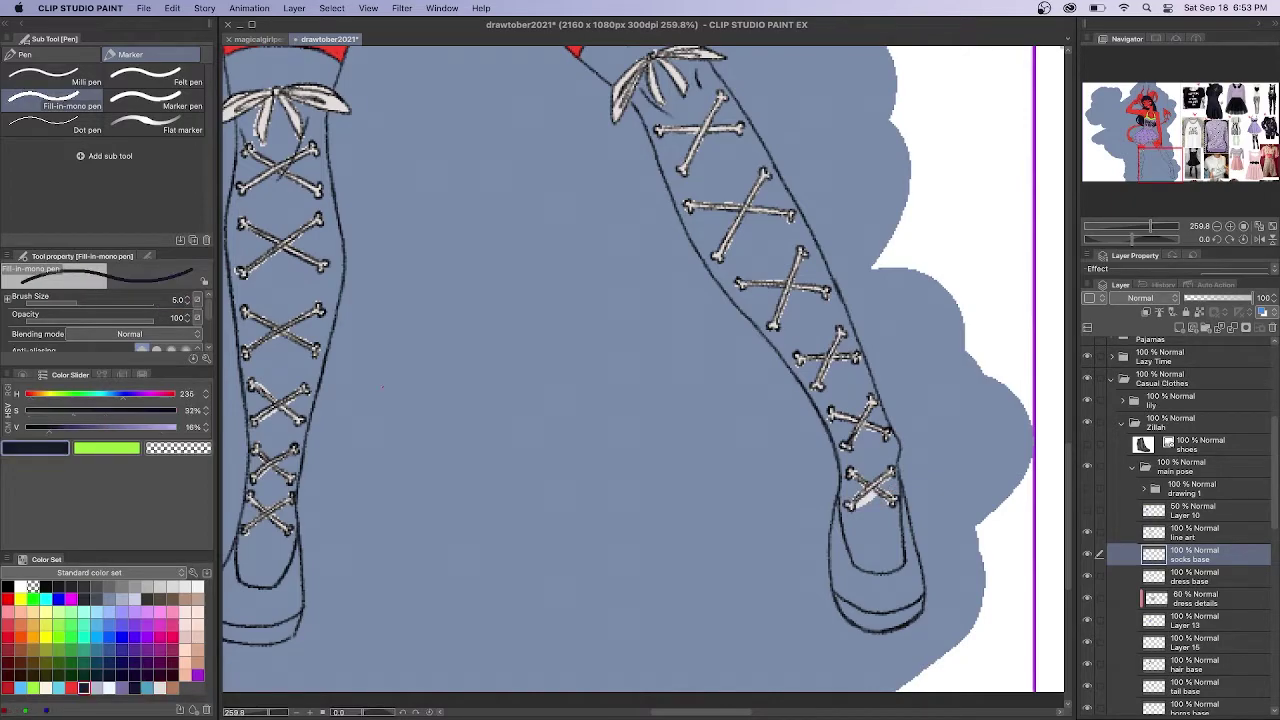
{"action": "mouse_move", "coordinate": [1068, 492]}
{"action": "left_mouse_down"}
{"action": "mouse_move", "coordinate": [1068, 317]}
{"action": "mouse_move", "coordinate": [1068, 494]}
{"action": "left_mouse_up"}
{"action": "left_click_drag", "start_coordinate": [1150, 226], "coordinate": [1154, 226]}
{"action": "left_click_drag", "start_coordinate": [1068, 494], "coordinate": [1068, 468]}
{"action": "left_click", "coordinate": [1180, 328]}
{"action": "left_click_drag", "start_coordinate": [605, 233], "coordinate": [556, 284]}
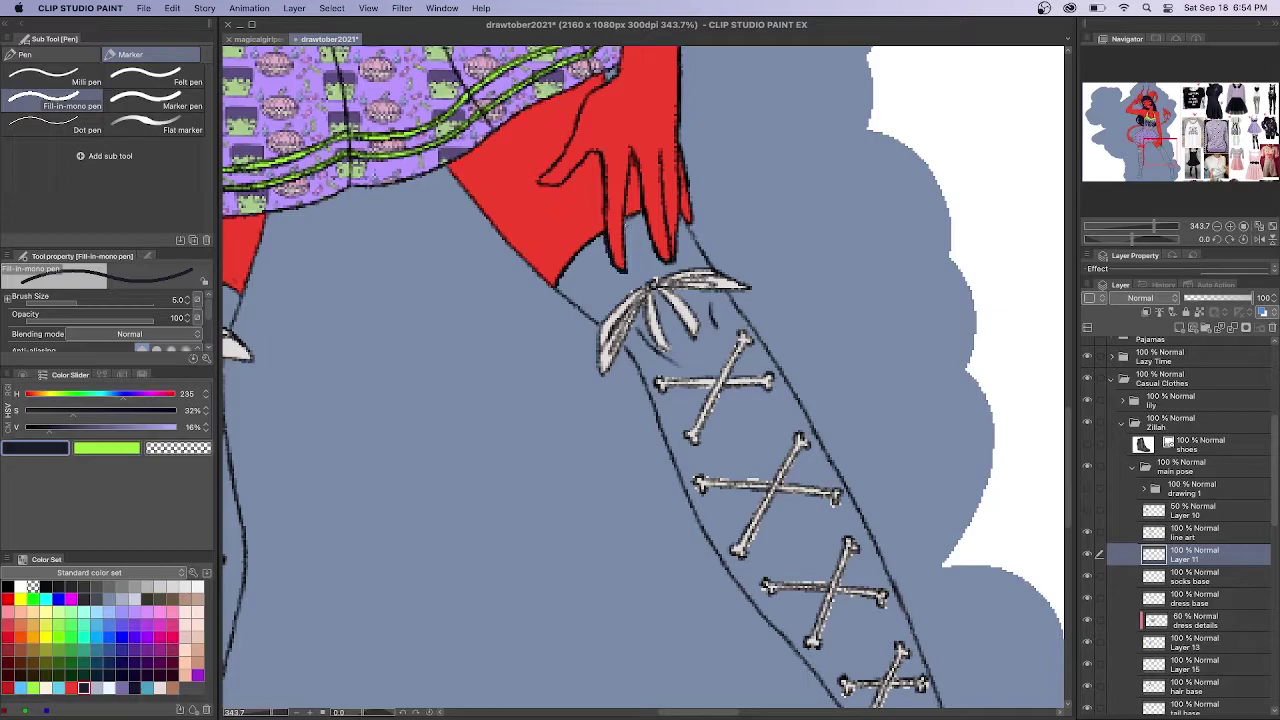
{"action": "left_click_drag", "start_coordinate": [680, 213], "coordinate": [711, 268]}
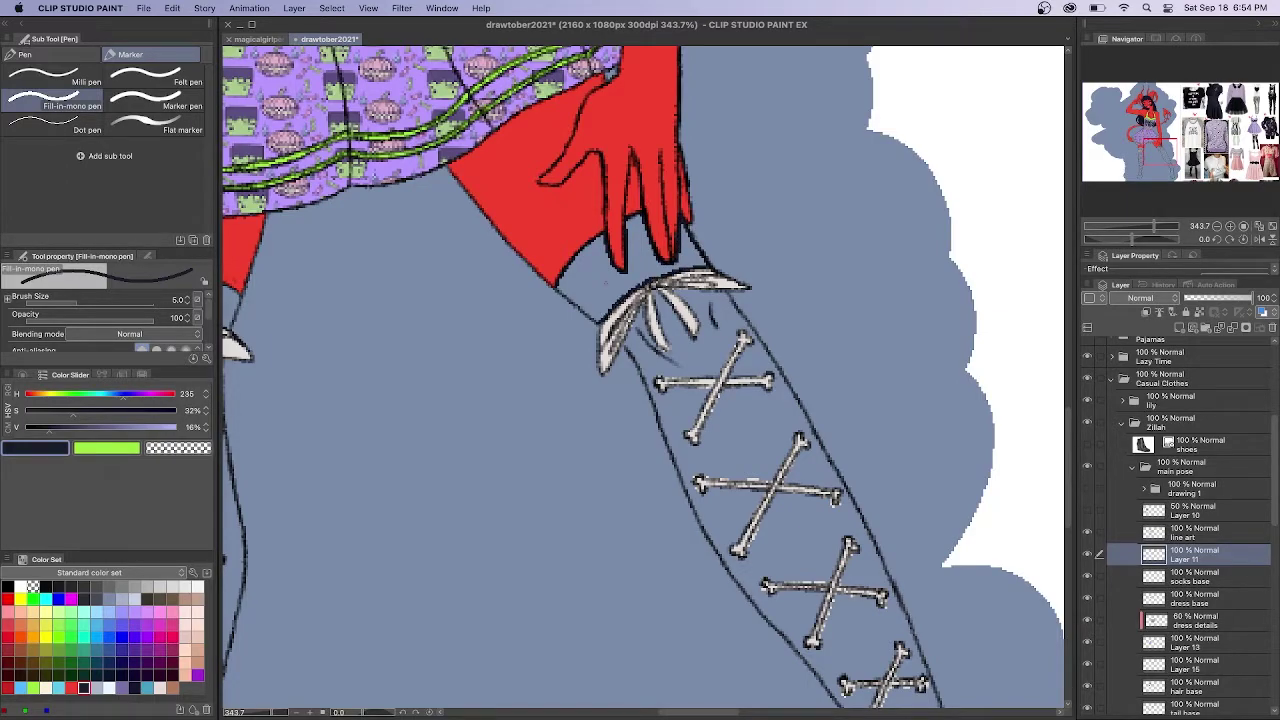
Fill the sock cuff beneath the lowered hand with dark navy, including the gap between the fingers
{"action": "key", "text": "super+Tab"}
{"action": "key", "text": "super+Tab"}
{"action": "key", "text": "g"}
{"action": "left_click", "coordinate": [588, 270]}
{"action": "left_click", "coordinate": [692, 250]}
Outline the bow tails, the topmost crossed bones and both sides of the outstretched leg's sock in dark navy
{"action": "key", "text": "p"}
{"action": "scroll", "coordinate": [1066, 418], "scroll_direction": "down", "scroll_amount": 3}
{"action": "left_click_drag", "start_coordinate": [655, 172], "coordinate": [701, 213]}
{"action": "left_click_drag", "start_coordinate": [636, 246], "coordinate": [680, 354]}
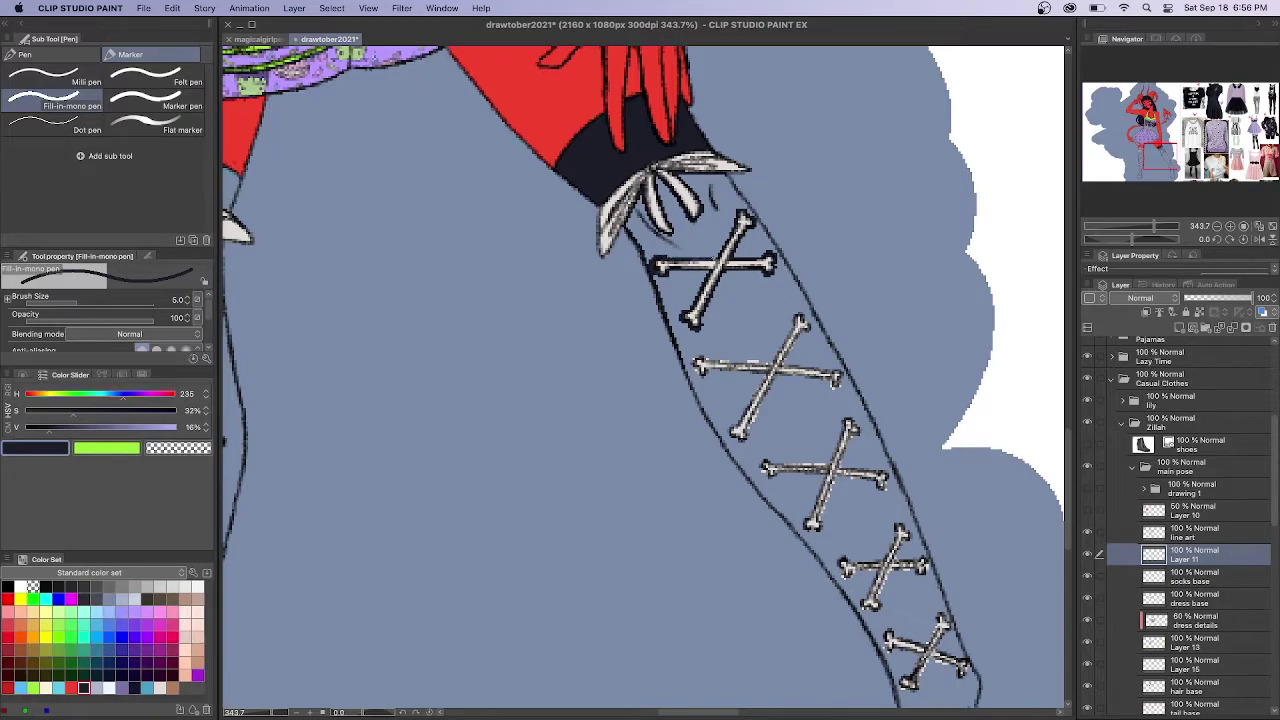
{"action": "left_click_drag", "start_coordinate": [766, 235], "coordinate": [966, 656]}
{"action": "left_click_drag", "start_coordinate": [680, 354], "coordinate": [712, 420]}
{"action": "mouse_move", "coordinate": [740, 468]}
{"action": "left_mouse_down"}
{"action": "mouse_move", "coordinate": [820, 556]}
{"action": "mouse_move", "coordinate": [900, 704]}
{"action": "left_mouse_up"}
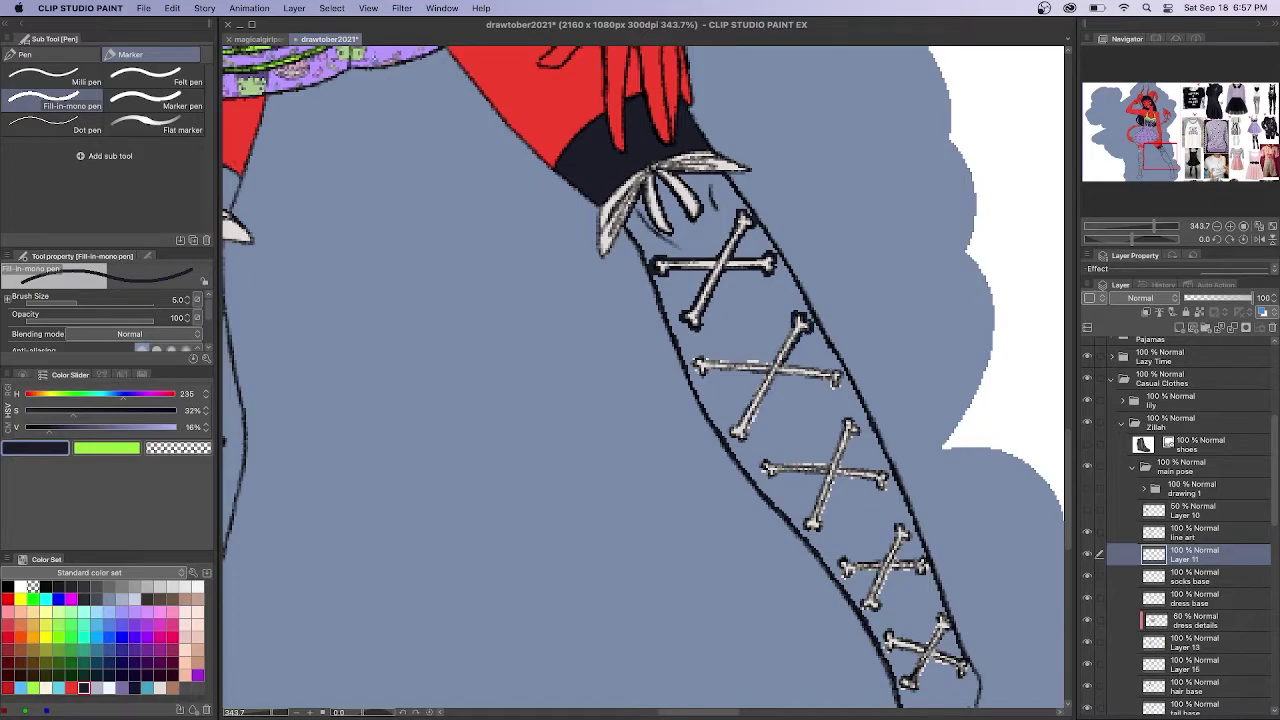
Outline the second pair of crossed bones on the outstretched leg in dark navy
{"action": "left_click_drag", "start_coordinate": [776, 376], "coordinate": [746, 434]}
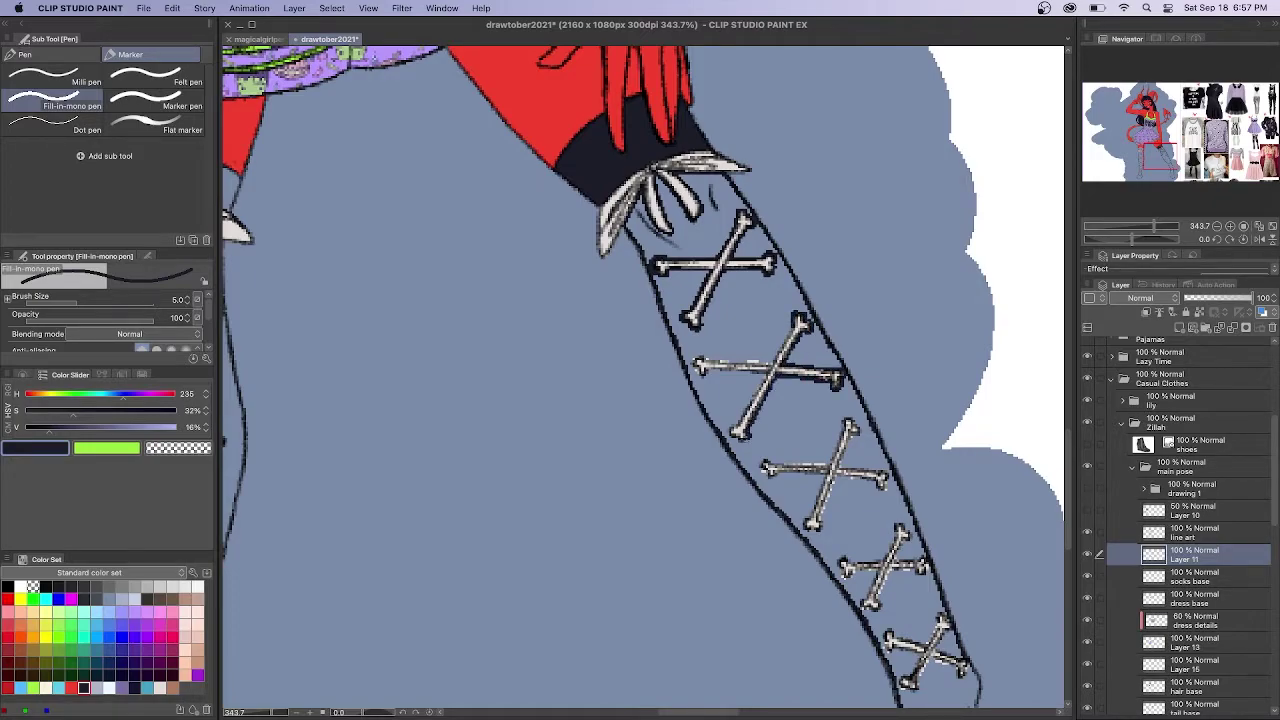
{"action": "left_click_drag", "start_coordinate": [768, 374], "coordinate": [738, 422]}
{"action": "left_click_drag", "start_coordinate": [722, 369], "coordinate": [770, 375]}
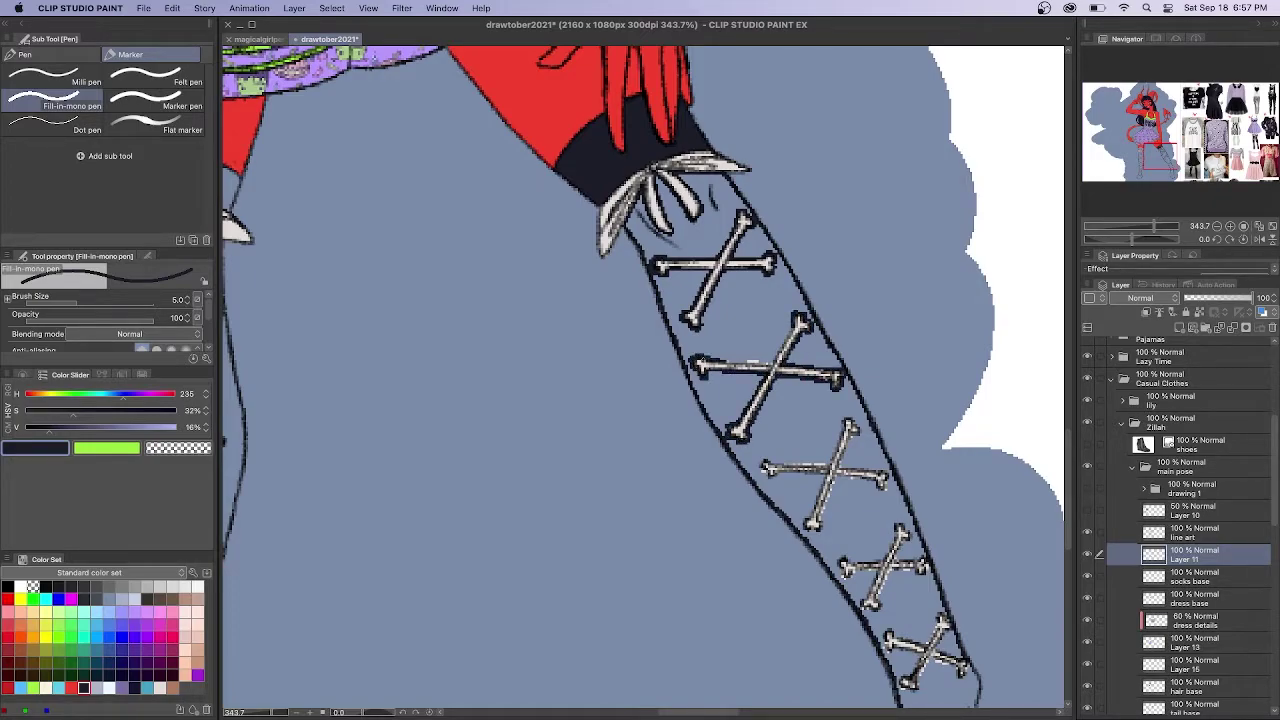
Outline the outstretched leg's ankle and shoe opening, plus its lower crossed bones, in dark navy
{"action": "scroll", "coordinate": [640, 375], "scroll_direction": "down", "scroll_amount": 5}
{"action": "left_click_drag", "start_coordinate": [966, 428], "coordinate": [978, 490]}
{"action": "mouse_move", "coordinate": [898, 504]}
{"action": "left_mouse_down"}
{"action": "mouse_move", "coordinate": [920, 610]}
{"action": "mouse_move", "coordinate": [982, 614]}
{"action": "left_mouse_up"}
{"action": "left_click_drag", "start_coordinate": [980, 530], "coordinate": [984, 606]}
{"action": "left_click_drag", "start_coordinate": [852, 186], "coordinate": [830, 234]}
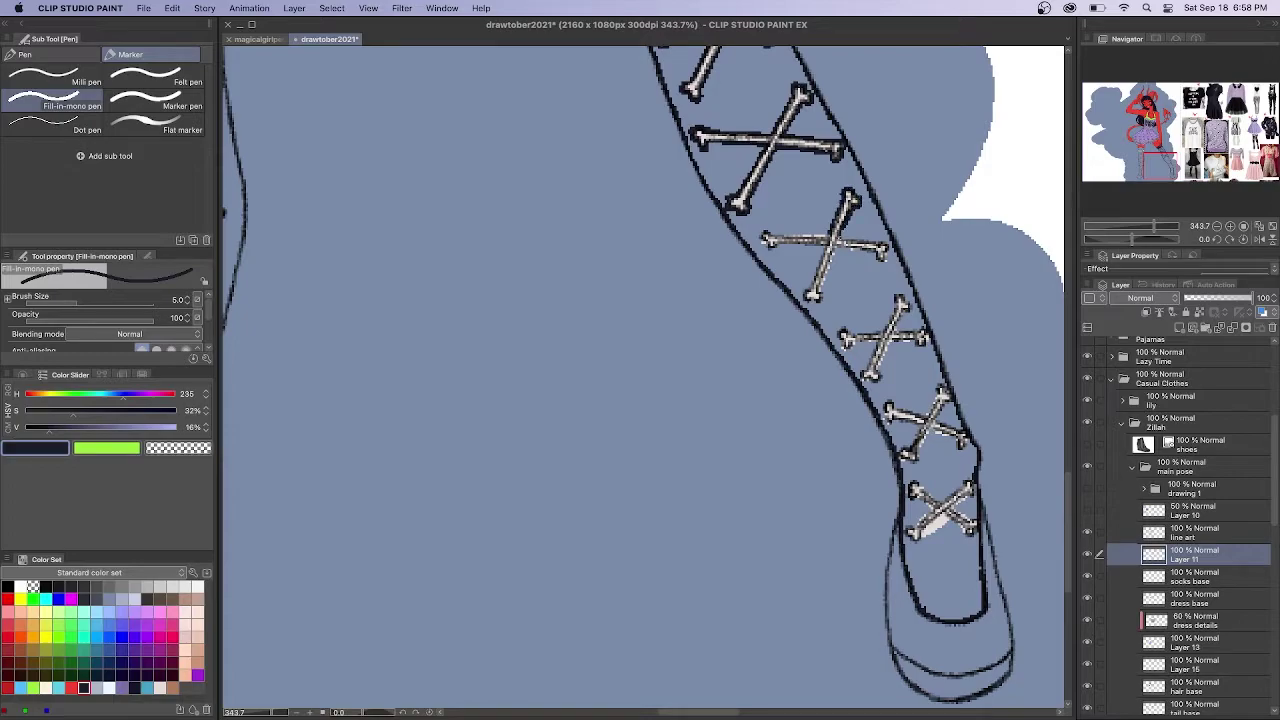
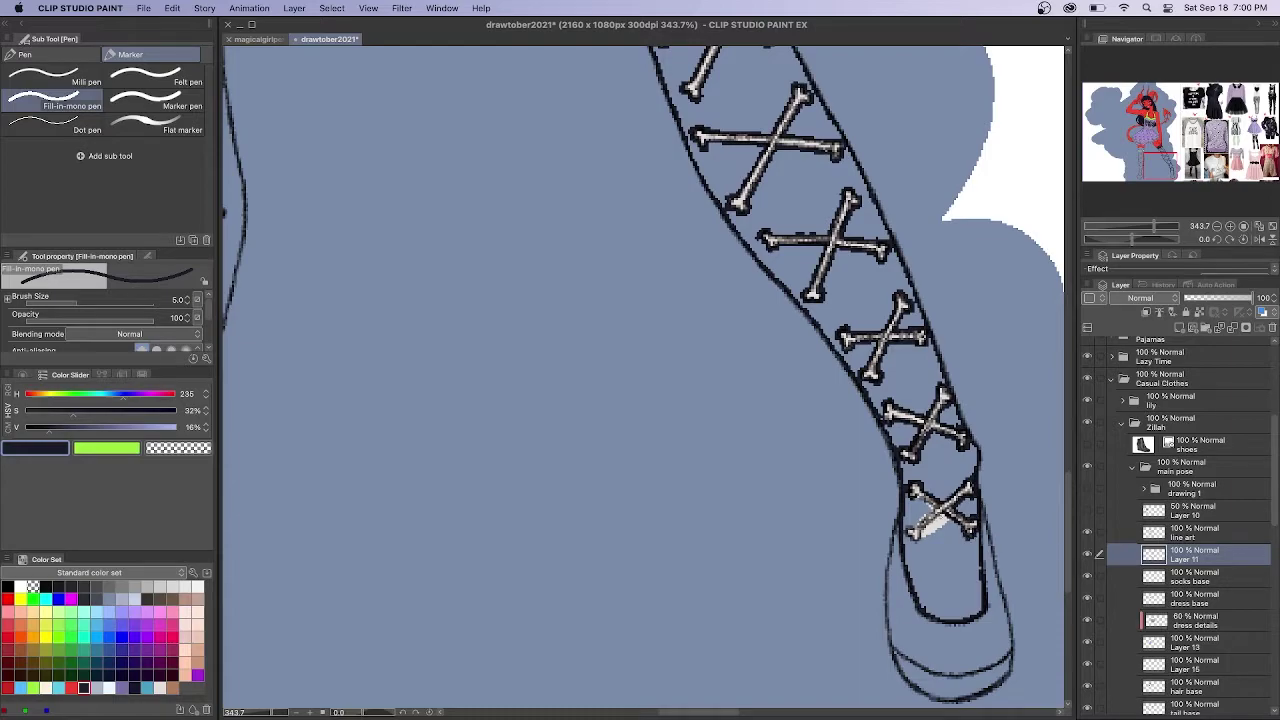
Fill the outstretched leg's sock with dark navy around the bones, from the shoe opening upward
{"action": "key", "text": "g"}
{"action": "left_click", "coordinate": [946, 560]}
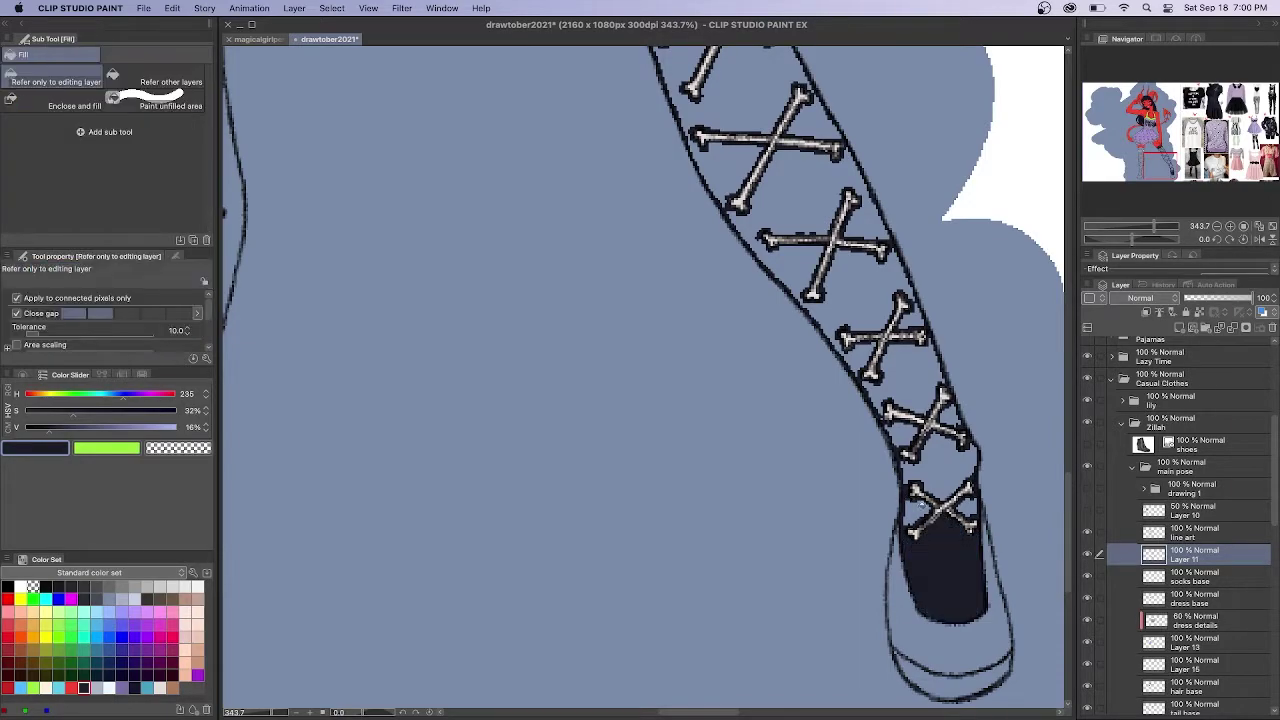
{"action": "left_click_drag", "start_coordinate": [942, 468], "coordinate": [950, 415]}
{"action": "key", "text": "p"}
{"action": "key", "text": "g"}
{"action": "left_click_drag", "start_coordinate": [907, 378], "coordinate": [886, 292]}
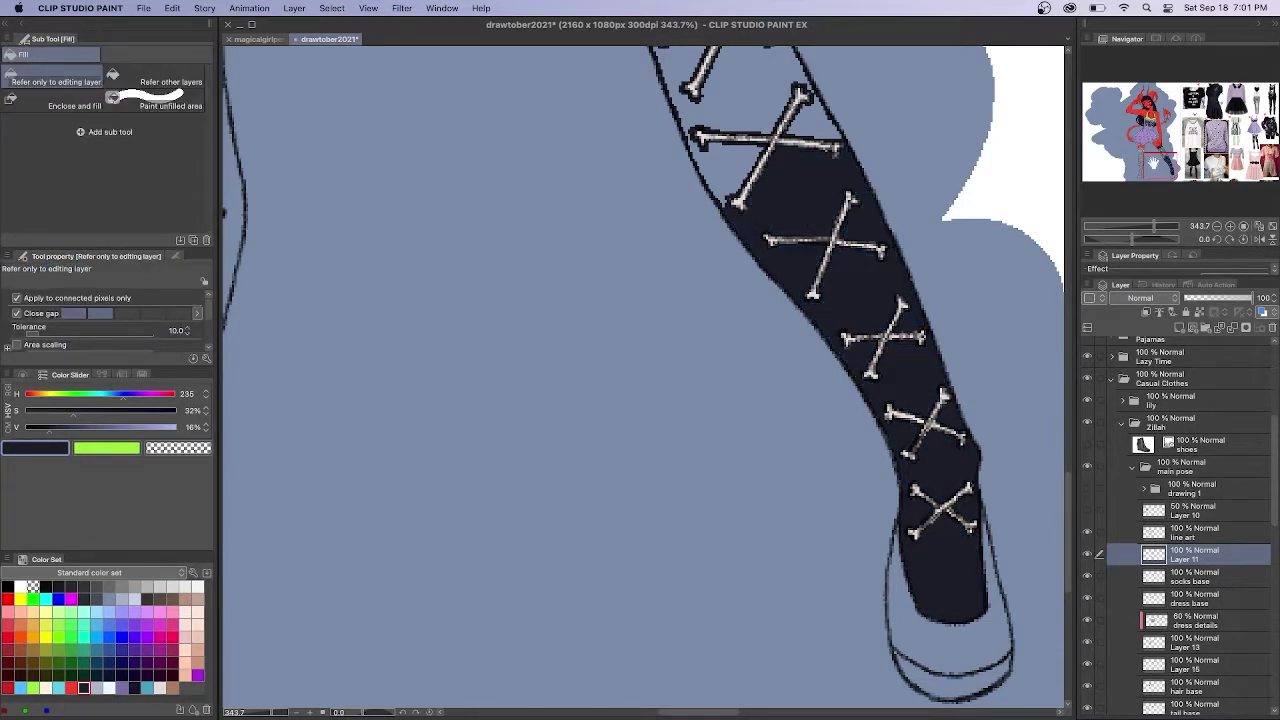
Finish filling the outstretched leg's sock and outline the straight leg's cuff and bow tails in dark navy
{"action": "scroll", "coordinate": [900, 250], "scroll_direction": "up", "scroll_amount": 5}
{"action": "key", "text": "p"}
{"action": "left_click_drag", "start_coordinate": [1163, 158], "coordinate": [1137, 163]}
{"action": "left_click_drag", "start_coordinate": [729, 166], "coordinate": [741, 129]}
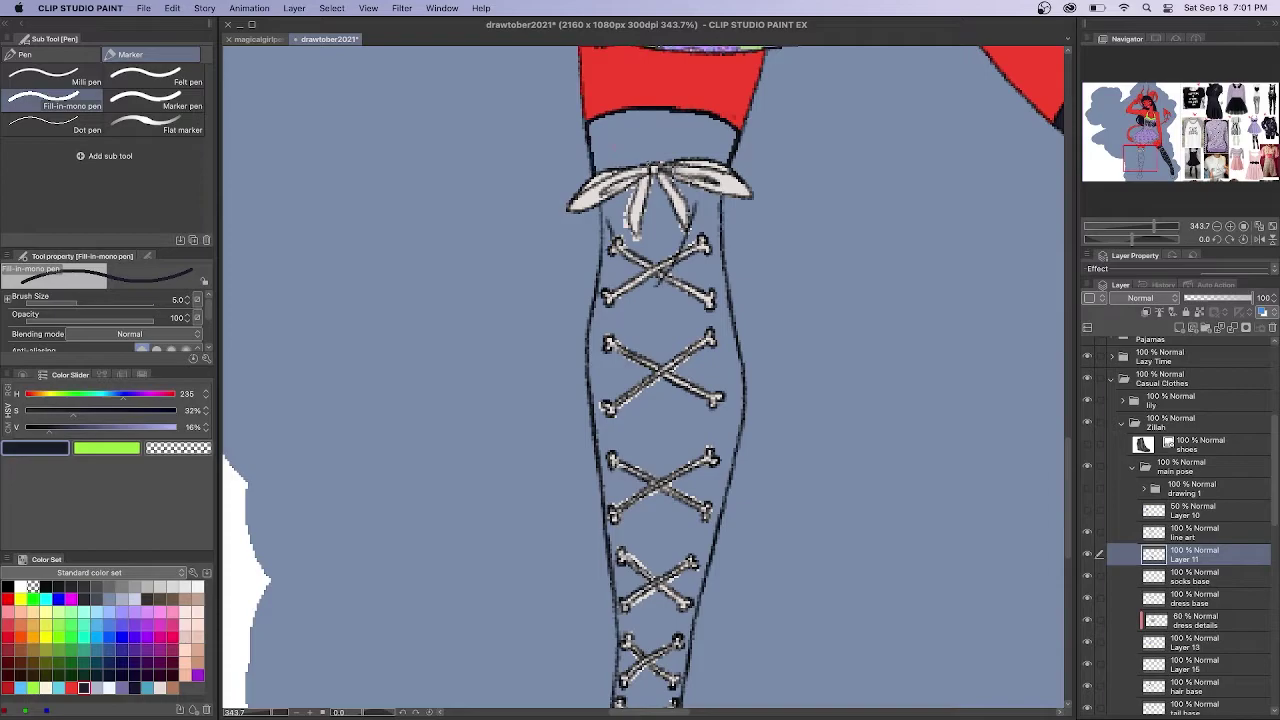
{"action": "left_click_drag", "start_coordinate": [639, 186], "coordinate": [634, 238]}
{"action": "left_click_drag", "start_coordinate": [636, 186], "coordinate": [601, 204]}
{"action": "left_click_drag", "start_coordinate": [653, 176], "coordinate": [641, 233]}
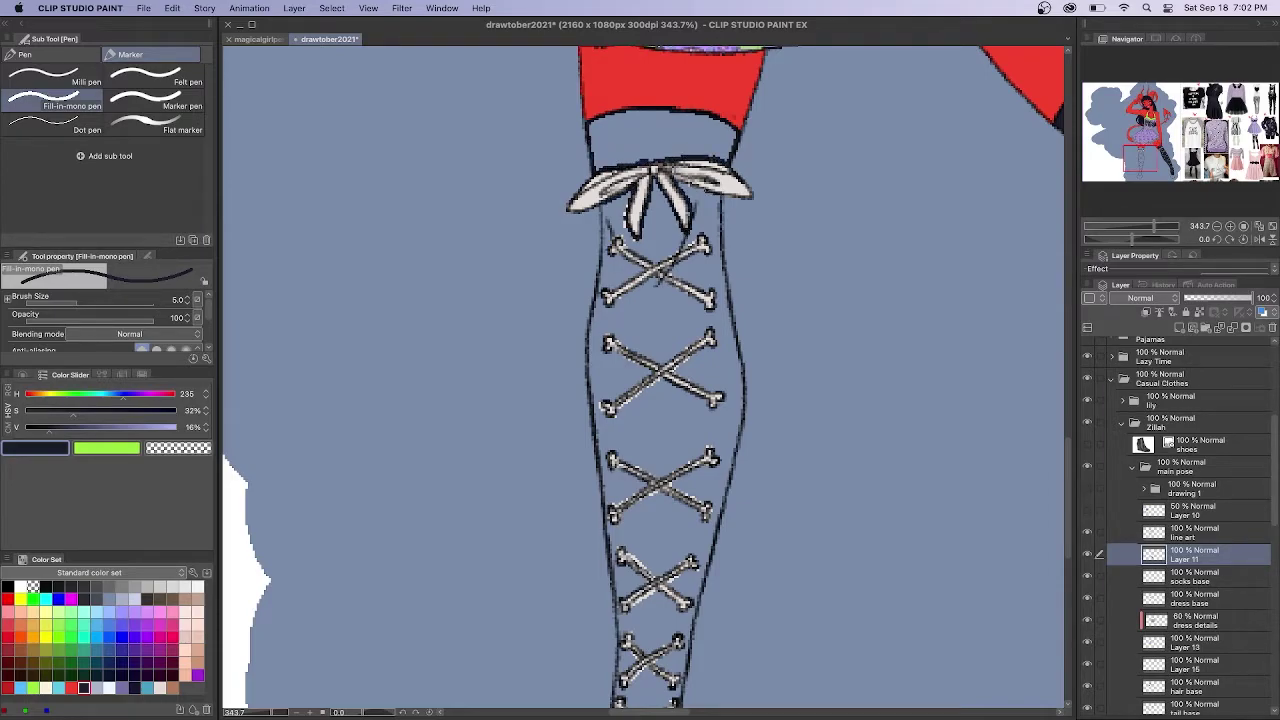
Outline the top two pairs of crossed bones and the upper sock sides on the straight leg in dark navy
{"action": "left_click_drag", "start_coordinate": [697, 240], "coordinate": [654, 266]}
{"action": "mouse_move", "coordinate": [684, 247]}
{"action": "left_mouse_down"}
{"action": "mouse_move", "coordinate": [701, 234]}
{"action": "mouse_move", "coordinate": [708, 256]}
{"action": "left_mouse_up"}
{"action": "mouse_move", "coordinate": [705, 250]}
{"action": "left_mouse_down"}
{"action": "mouse_move", "coordinate": [662, 272]}
{"action": "mouse_move", "coordinate": [717, 288]}
{"action": "mouse_move", "coordinate": [656, 278]}
{"action": "left_mouse_up"}
{"action": "mouse_move", "coordinate": [656, 278]}
{"action": "left_mouse_down"}
{"action": "mouse_move", "coordinate": [602, 290]}
{"action": "mouse_move", "coordinate": [645, 268]}
{"action": "mouse_move", "coordinate": [605, 243]}
{"action": "mouse_move", "coordinate": [594, 318]}
{"action": "left_mouse_up"}
{"action": "left_click_drag", "start_coordinate": [718, 192], "coordinate": [742, 418]}
{"action": "mouse_move", "coordinate": [704, 340]}
{"action": "left_mouse_down"}
{"action": "mouse_move", "coordinate": [664, 366]}
{"action": "mouse_move", "coordinate": [728, 402]}
{"action": "mouse_move", "coordinate": [670, 384]}
{"action": "mouse_move", "coordinate": [618, 410]}
{"action": "left_mouse_up"}
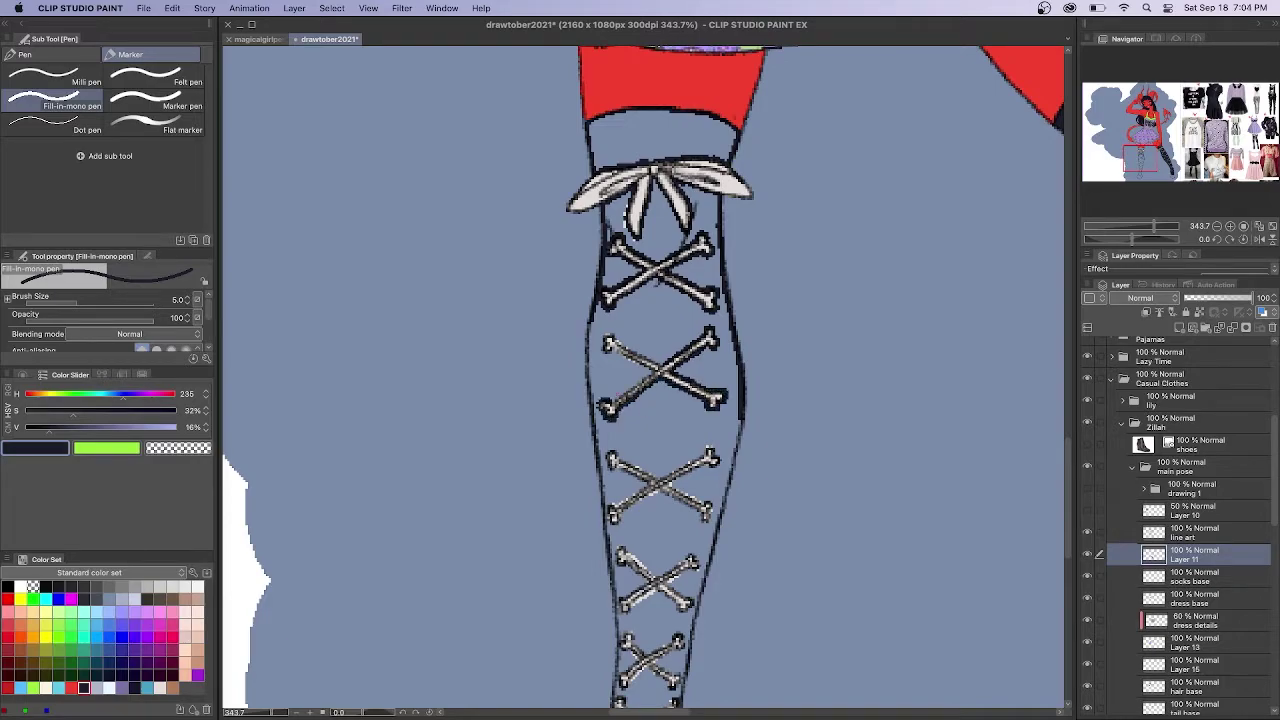
{"action": "left_click_drag", "start_coordinate": [652, 370], "coordinate": [612, 402]}
{"action": "left_click_drag", "start_coordinate": [612, 349], "coordinate": [624, 356]}
Outline the straight leg's lower sock sides, shoe opening and third pair of crossed bones in dark navy
{"action": "scroll", "coordinate": [660, 380], "scroll_direction": "down", "scroll_amount": 3}
{"action": "mouse_move", "coordinate": [588, 108]}
{"action": "left_mouse_down"}
{"action": "mouse_move", "coordinate": [616, 366]}
{"action": "mouse_move", "coordinate": [604, 526]}
{"action": "left_mouse_up"}
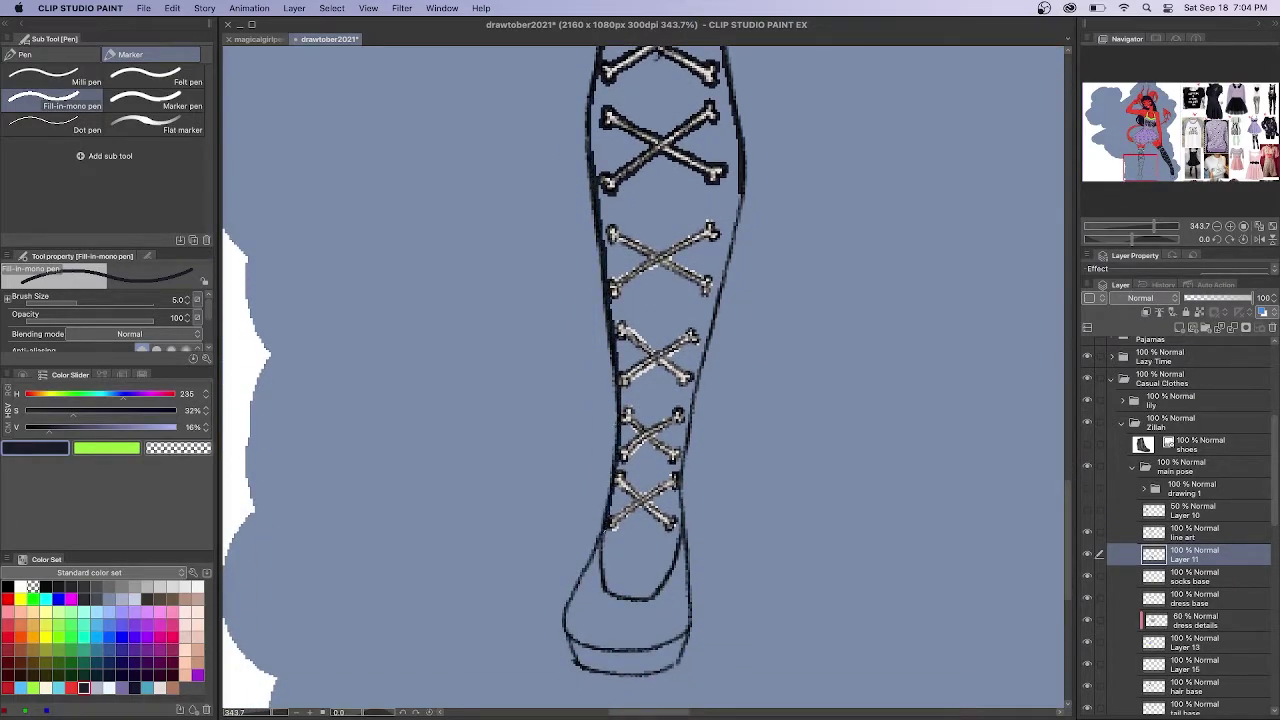
{"action": "mouse_move", "coordinate": [742, 198]}
{"action": "left_mouse_down"}
{"action": "mouse_move", "coordinate": [691, 400]}
{"action": "mouse_move", "coordinate": [680, 540]}
{"action": "left_mouse_up"}
{"action": "left_click_drag", "start_coordinate": [603, 550], "coordinate": [607, 594]}
{"action": "mouse_move", "coordinate": [664, 252]}
{"action": "left_mouse_down"}
{"action": "mouse_move", "coordinate": [716, 222]}
{"action": "mouse_move", "coordinate": [670, 259]}
{"action": "mouse_move", "coordinate": [713, 284]}
{"action": "mouse_move", "coordinate": [632, 268]}
{"action": "mouse_move", "coordinate": [612, 300]}
{"action": "left_mouse_up"}
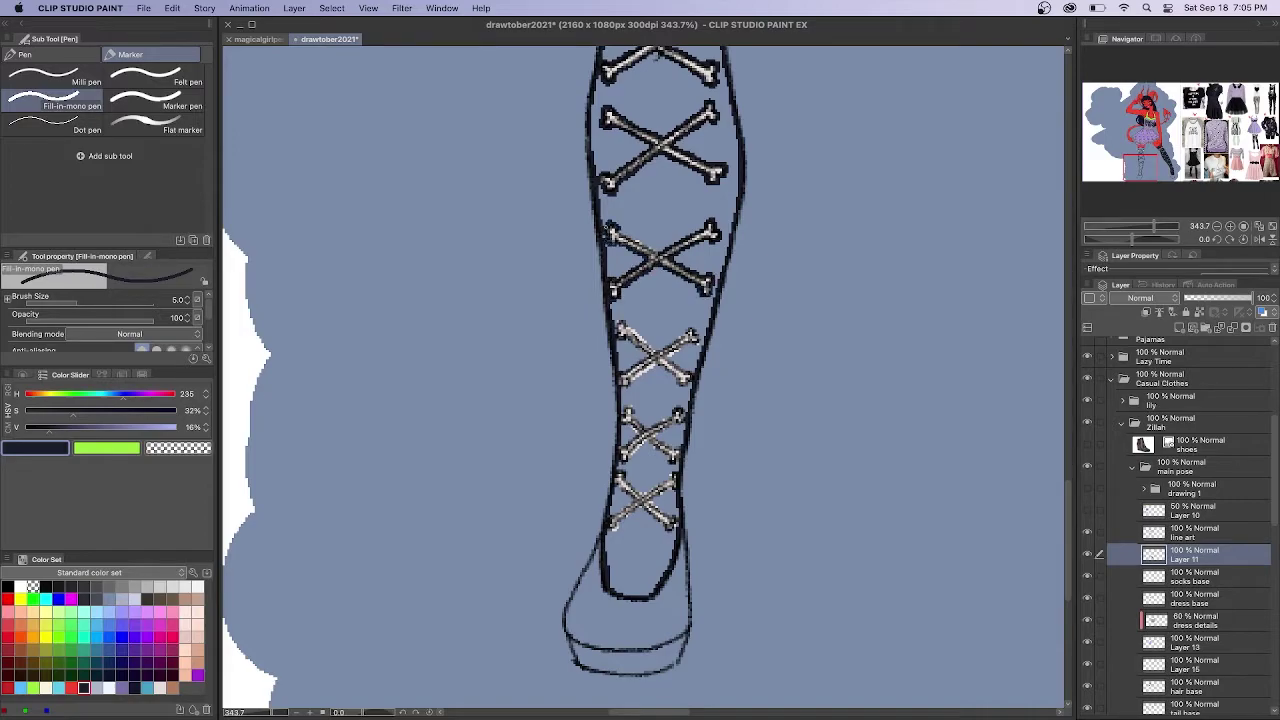
Outline the lower pairs of crossed bones on the straight leg's sock in dark navy, down to the ankle
{"action": "left_click_drag", "start_coordinate": [627, 234], "coordinate": [659, 253]}
{"action": "mouse_move", "coordinate": [658, 354]}
{"action": "left_mouse_down"}
{"action": "mouse_move", "coordinate": [692, 328]}
{"action": "mouse_move", "coordinate": [620, 389]}
{"action": "left_mouse_up"}
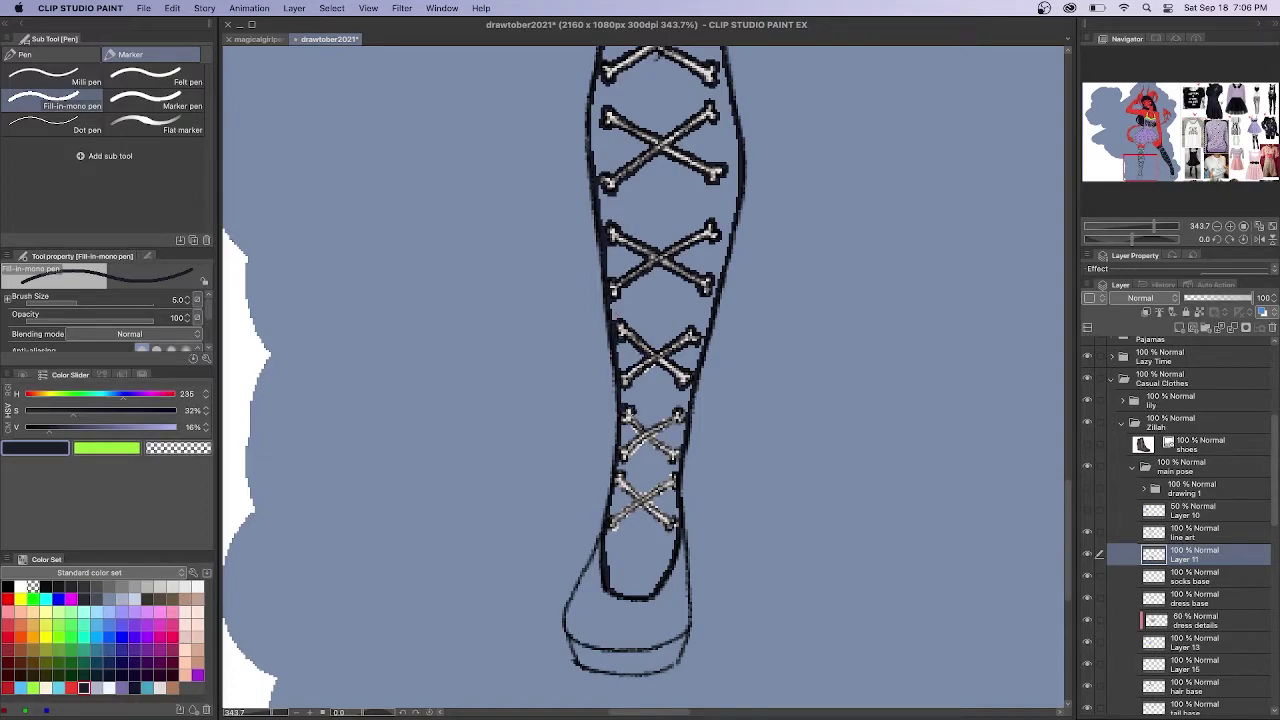
{"action": "mouse_move", "coordinate": [639, 431]}
{"action": "left_mouse_down"}
{"action": "mouse_move", "coordinate": [620, 447]}
{"action": "mouse_move", "coordinate": [670, 457]}
{"action": "mouse_move", "coordinate": [634, 498]}
{"action": "left_mouse_up"}
{"action": "left_click_drag", "start_coordinate": [637, 494], "coordinate": [608, 516]}
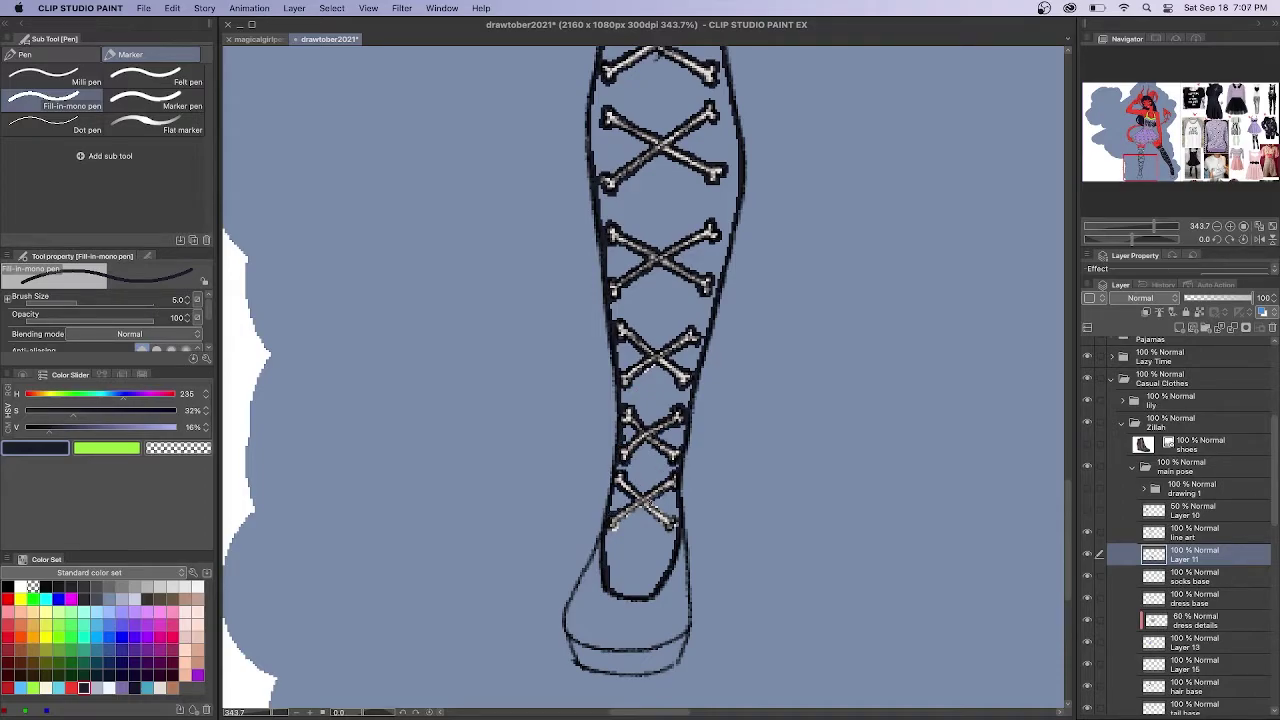
Fill the straight leg's sock with dark navy around the bones, from the shoe opening up to the cuff
{"action": "key", "text": "g"}
{"action": "mouse_move", "coordinate": [636, 560]}
{"action": "left_mouse_down"}
{"action": "mouse_move", "coordinate": [657, 457]}
{"action": "mouse_move", "coordinate": [657, 84]}
{"action": "left_mouse_up"}
{"action": "key", "text": "p"}
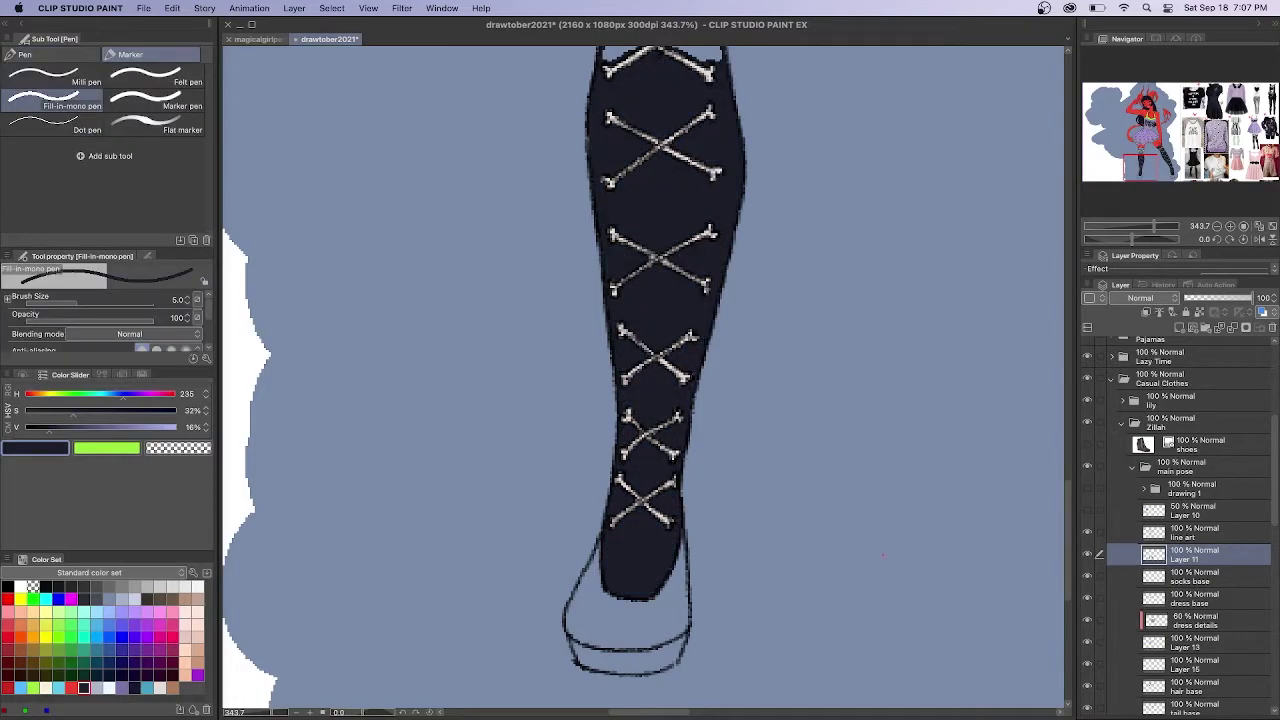
{"action": "scroll", "coordinate": [883, 555], "scroll_direction": "up", "scroll_amount": 5}
{"action": "key", "text": "g"}
{"action": "mouse_move", "coordinate": [617, 335]}
{"action": "left_mouse_down"}
{"action": "mouse_move", "coordinate": [660, 325]}
{"action": "mouse_move", "coordinate": [655, 228]}
{"action": "left_mouse_up"}
{"action": "key", "text": "p"}
Set the brush size to 10 with the bright green color and name the working layer "shoes base"
{"action": "left_click", "coordinate": [177, 298]}
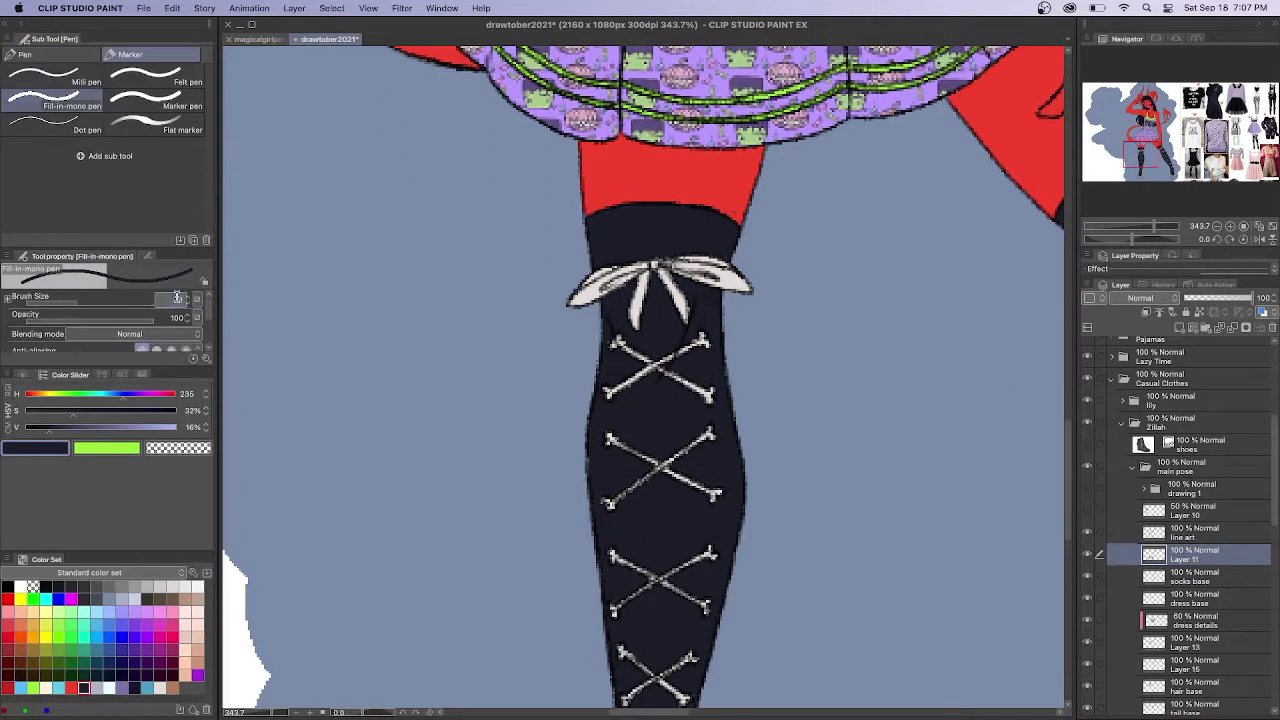
{"action": "type", "text": "10"}
{"action": "key", "text": "Return"}
{"action": "left_click", "coordinate": [107, 448]}
{"action": "double_click", "coordinate": [1184, 559]}
{"action": "type", "text": "shoes base"}
{"action": "key", "text": "Return"}
Trace the straight leg's shoe edges in bright green and fill the shoe with the same color
{"action": "left_click_drag", "start_coordinate": [1067, 487], "coordinate": [1067, 569]}
{"action": "left_click_drag", "start_coordinate": [684, 408], "coordinate": [688, 540]}
{"action": "mouse_move", "coordinate": [682, 438]}
{"action": "left_mouse_down"}
{"action": "mouse_move", "coordinate": [675, 541]}
{"action": "mouse_move", "coordinate": [598, 418]}
{"action": "mouse_move", "coordinate": [577, 473]}
{"action": "mouse_move", "coordinate": [579, 545]}
{"action": "mouse_move", "coordinate": [676, 542]}
{"action": "left_mouse_up"}
{"action": "key", "text": "g"}
{"action": "left_click", "coordinate": [649, 498]}
{"action": "key", "text": "p"}
Trace the outstretched leg's shoe edges in bright green and fill the shoe with the same color
{"action": "left_click_drag", "start_coordinate": [994, 417], "coordinate": [279, 401]}
{"action": "left_click_drag", "start_coordinate": [679, 345], "coordinate": [706, 440]}
{"action": "mouse_move", "coordinate": [766, 329]}
{"action": "left_mouse_down"}
{"action": "mouse_move", "coordinate": [772, 428]}
{"action": "mouse_move", "coordinate": [706, 440]}
{"action": "left_mouse_up"}
{"action": "mouse_move", "coordinate": [774, 374]}
{"action": "left_mouse_down"}
{"action": "mouse_move", "coordinate": [788, 446]}
{"action": "mouse_move", "coordinate": [755, 517]}
{"action": "left_mouse_up"}
{"action": "mouse_move", "coordinate": [677, 362]}
{"action": "left_mouse_down"}
{"action": "mouse_move", "coordinate": [674, 453]}
{"action": "mouse_move", "coordinate": [765, 517]}
{"action": "left_mouse_up"}
{"action": "key", "text": "g"}
{"action": "left_click", "coordinate": [733, 470]}
{"action": "key", "text": "p"}
{"action": "scroll", "coordinate": [703, 387], "scroll_direction": "down", "scroll_amount": 5}
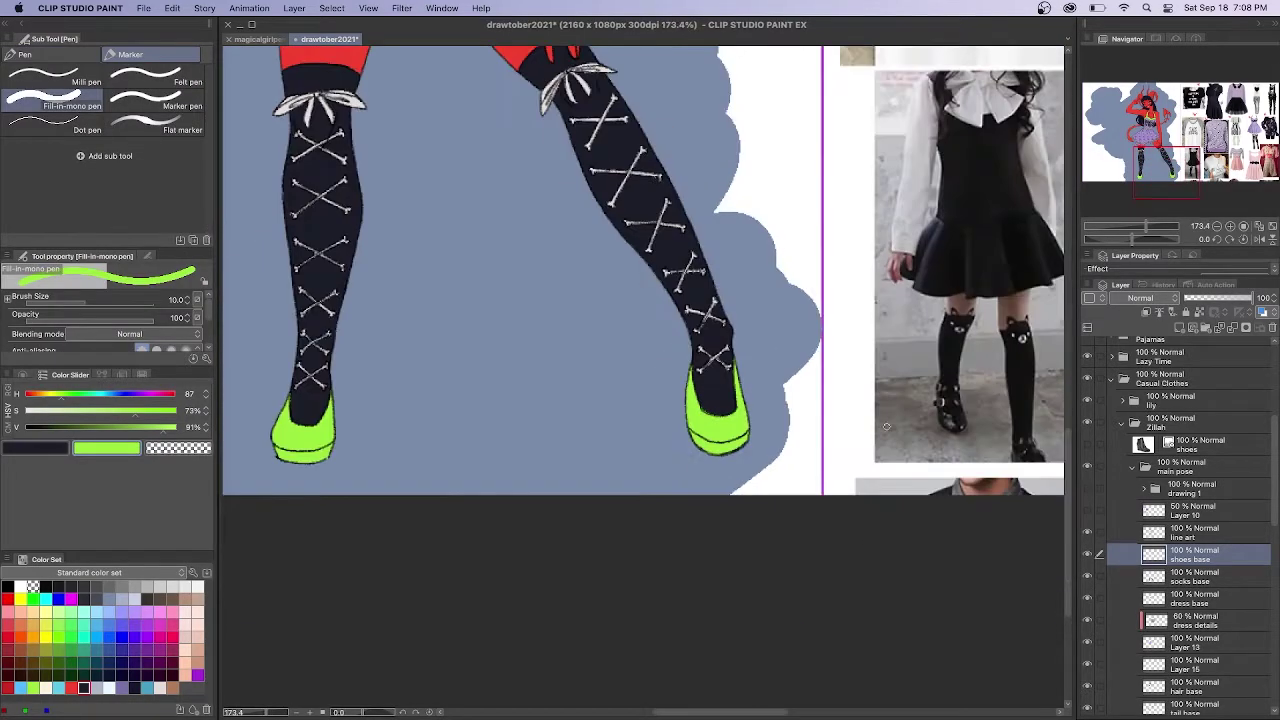
{"action": "scroll", "coordinate": [874, 424], "scroll_direction": "down", "scroll_amount": 5}
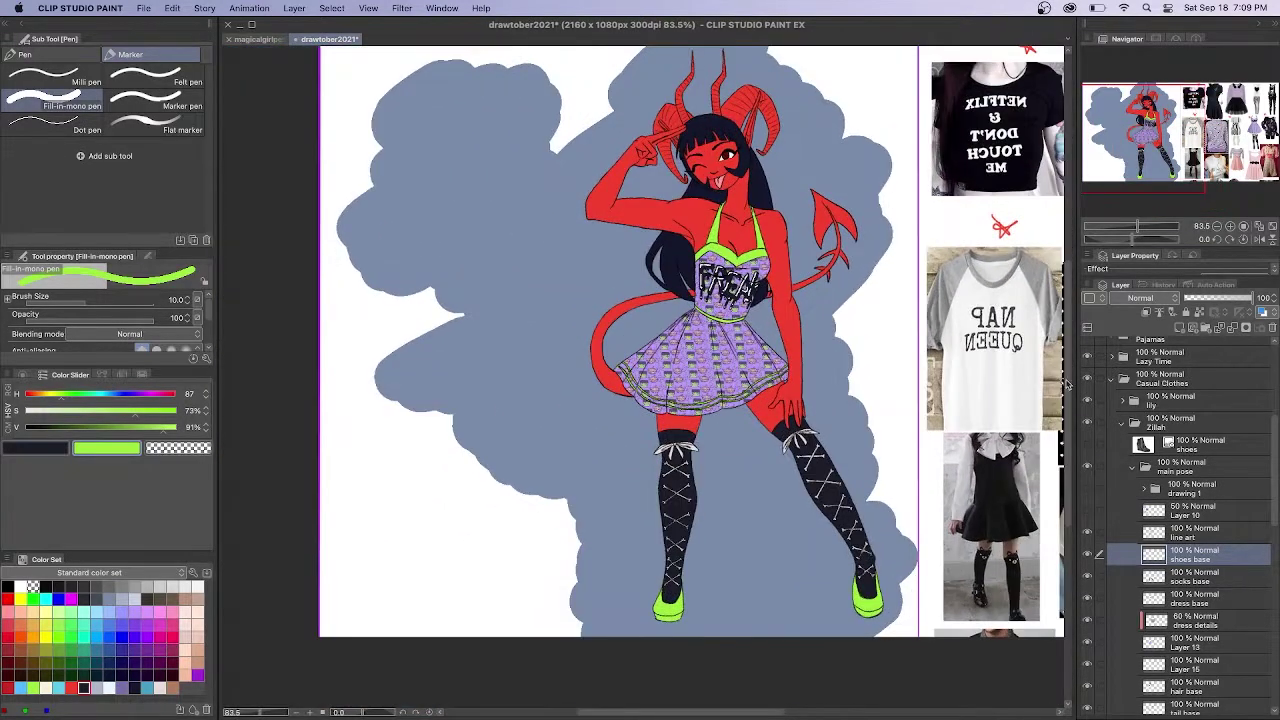
Hide the blue background layer and add a new layer directly above the skin base for shading
{"action": "left_click_drag", "start_coordinate": [1067, 381], "coordinate": [1067, 359]}
{"action": "left_click_drag", "start_coordinate": [1274, 470], "coordinate": [1274, 537]}
{"action": "left_click", "coordinate": [1087, 577]}
{"action": "left_click", "coordinate": [1200, 555]}
{"action": "left_click", "coordinate": [1180, 328]}
Paint dark red Opaque watercolor shading on the fingertips, elbow, shoulders, lower hand and cheek, clipped to the skin base
{"action": "left_click", "coordinate": [8, 662]}
{"action": "key", "text": "b"}
{"action": "left_click", "coordinate": [55, 78]}
{"action": "scroll", "coordinate": [728, 257], "scroll_direction": "up", "scroll_amount": 5}
{"action": "key", "text": "super+Tab"}
{"action": "key", "text": "Tab"}
{"action": "left_click_drag", "start_coordinate": [577, 163], "coordinate": [591, 154]}
{"action": "left_click_drag", "start_coordinate": [501, 275], "coordinate": [536, 285]}
{"action": "mouse_move", "coordinate": [642, 258]}
{"action": "left_mouse_down"}
{"action": "mouse_move", "coordinate": [698, 266]}
{"action": "mouse_move", "coordinate": [686, 272]}
{"action": "left_mouse_up"}
{"action": "mouse_move", "coordinate": [800, 276]}
{"action": "left_mouse_down"}
{"action": "mouse_move", "coordinate": [822, 296]}
{"action": "mouse_move", "coordinate": [794, 284]}
{"action": "left_mouse_up"}
{"action": "left_click_drag", "start_coordinate": [790, 286], "coordinate": [820, 312]}
{"action": "left_click_drag", "start_coordinate": [822, 572], "coordinate": [844, 575]}
{"action": "mouse_move", "coordinate": [742, 194]}
{"action": "left_mouse_down"}
{"action": "mouse_move", "coordinate": [747, 175]}
{"action": "mouse_move", "coordinate": [684, 214]}
{"action": "mouse_move", "coordinate": [742, 190]}
{"action": "left_mouse_up"}
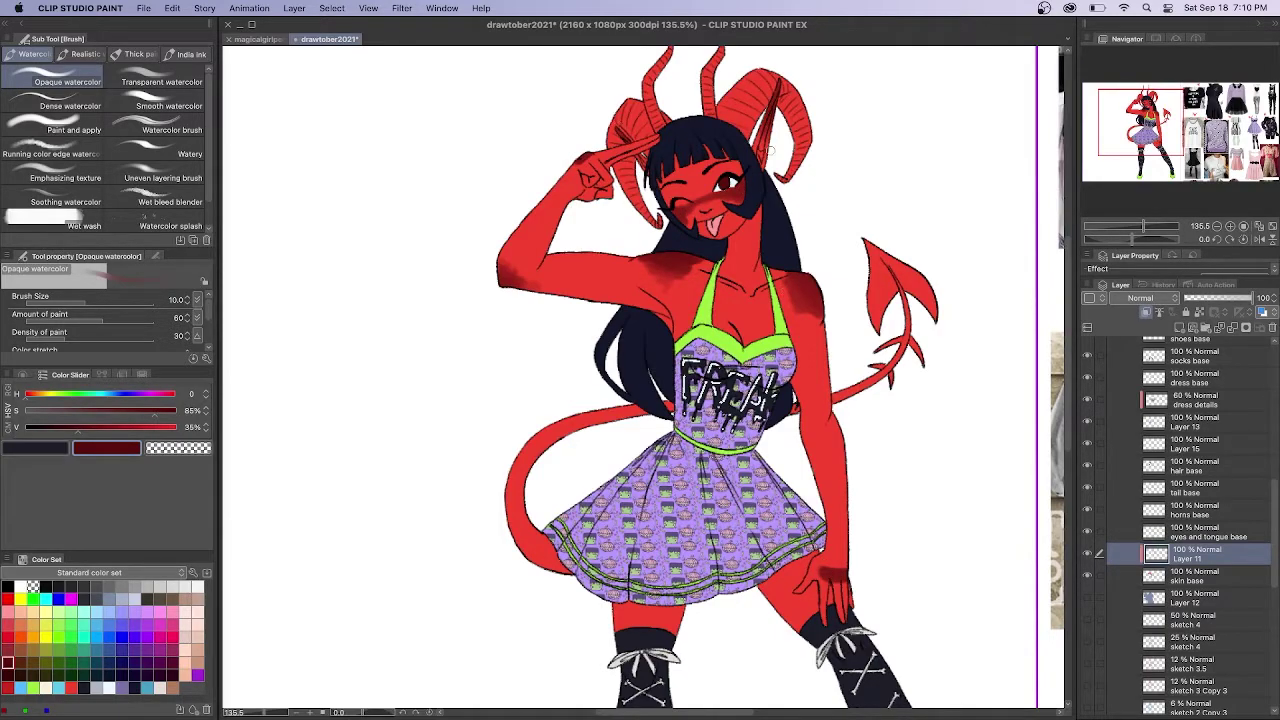
Blend and build up the dark red skin shading on the face, shoulders and hand using the watercolor brushes
{"action": "left_click", "coordinate": [155, 80]}
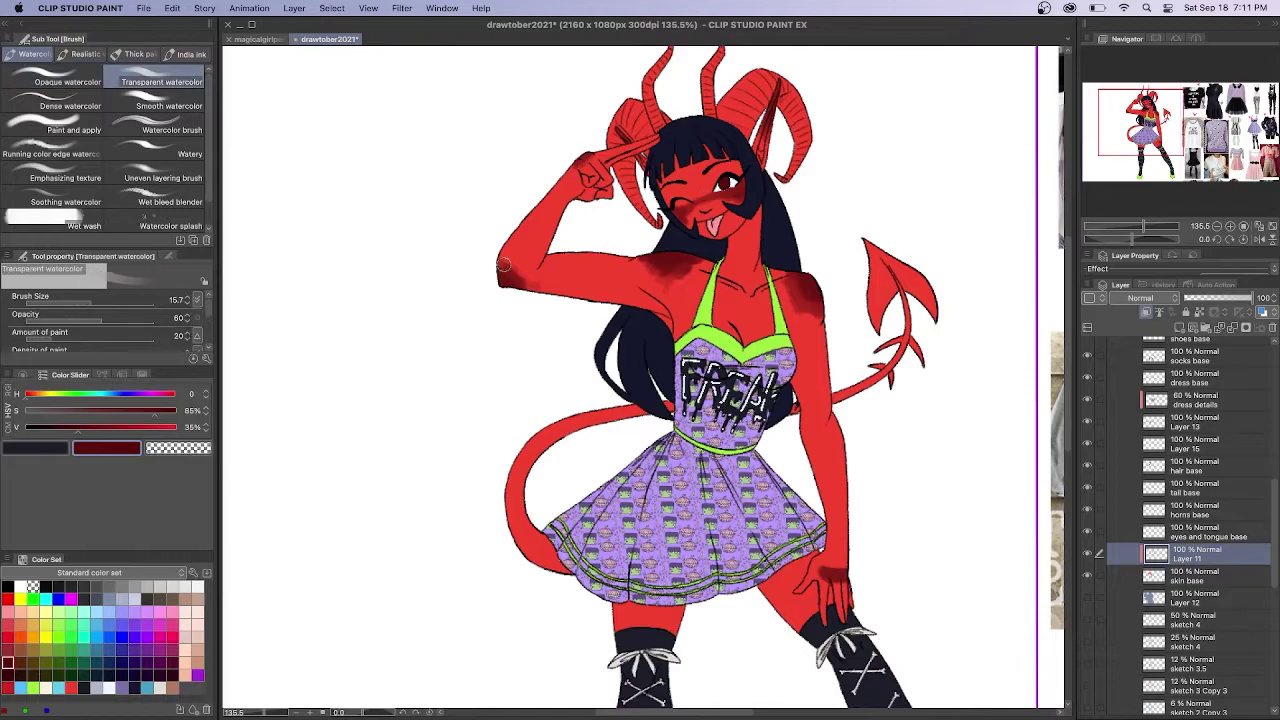
{"action": "left_click_drag", "start_coordinate": [816, 324], "coordinate": [797, 273]}
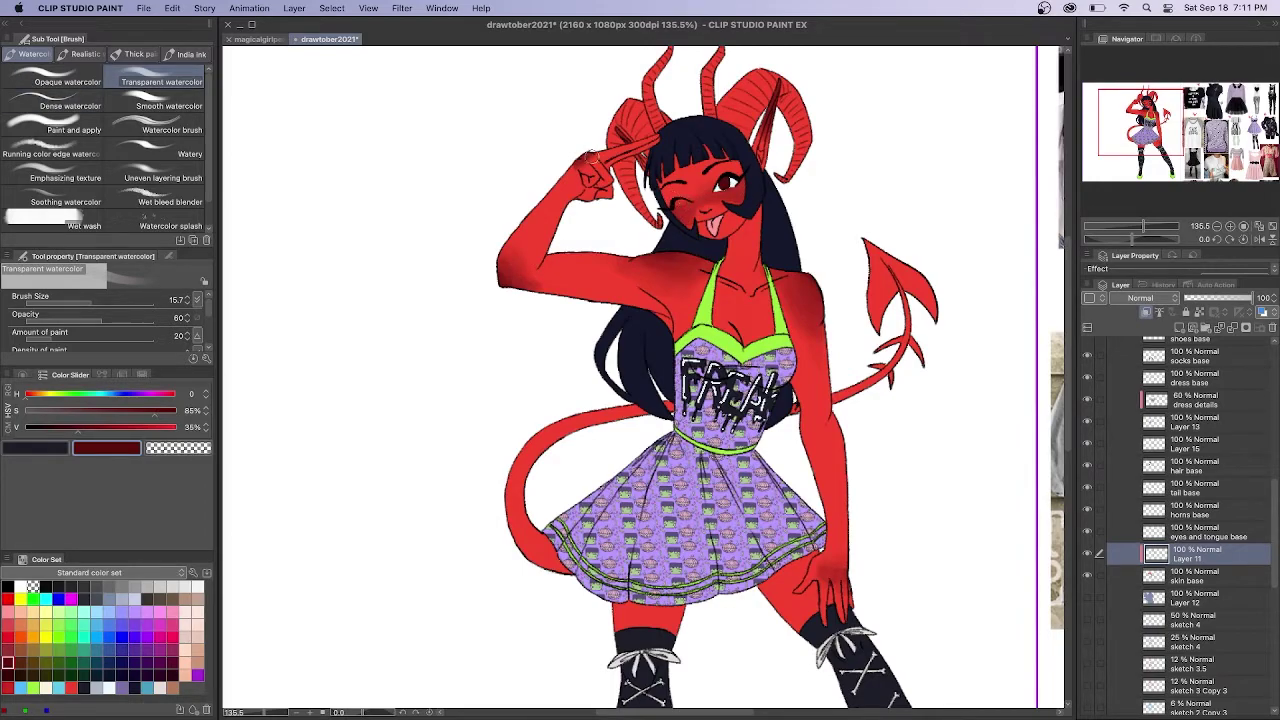
{"action": "left_click", "coordinate": [70, 105]}
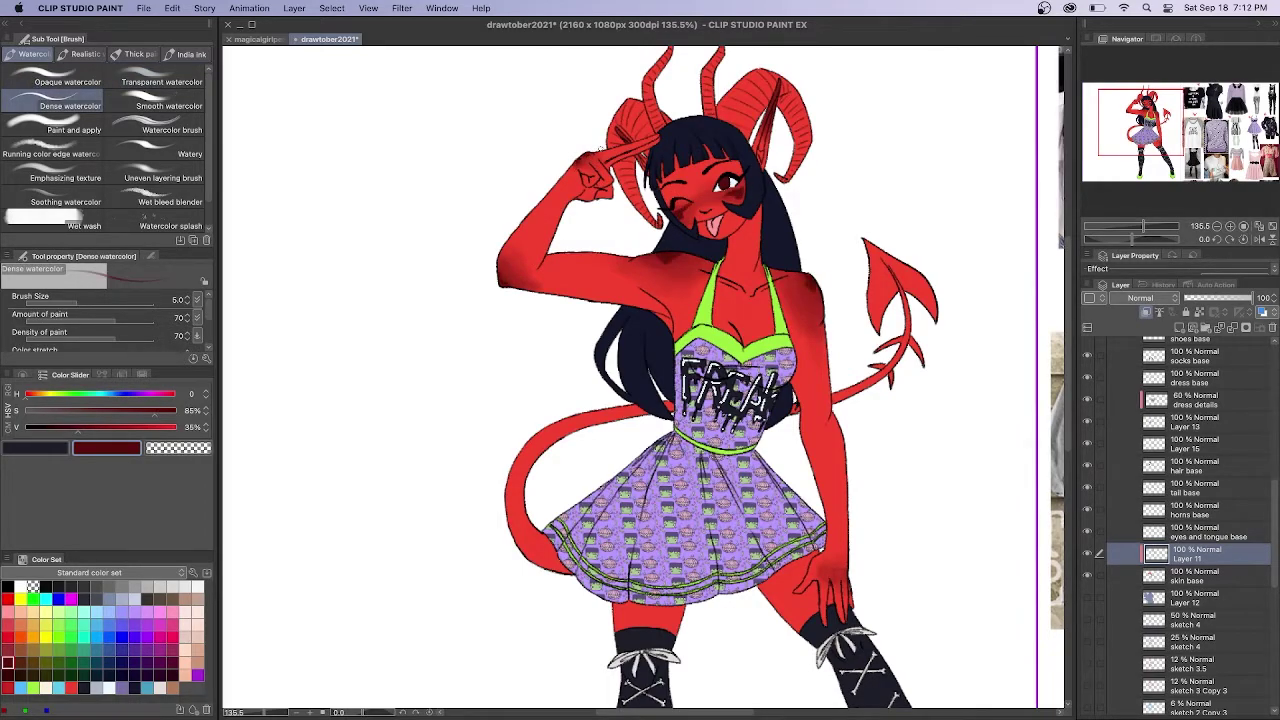
{"action": "left_click", "coordinate": [20, 82]}
{"action": "left_click_drag", "start_coordinate": [728, 195], "coordinate": [734, 189]}
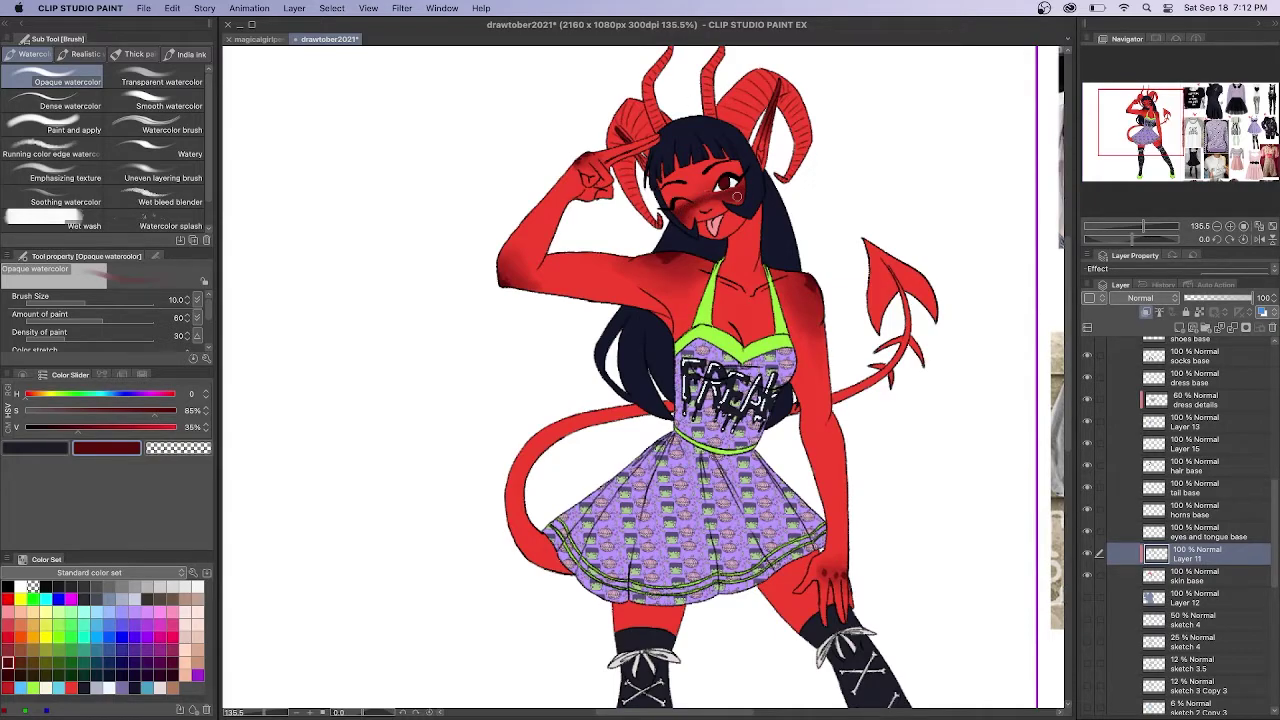
{"action": "left_click_drag", "start_coordinate": [793, 270], "coordinate": [809, 303]}
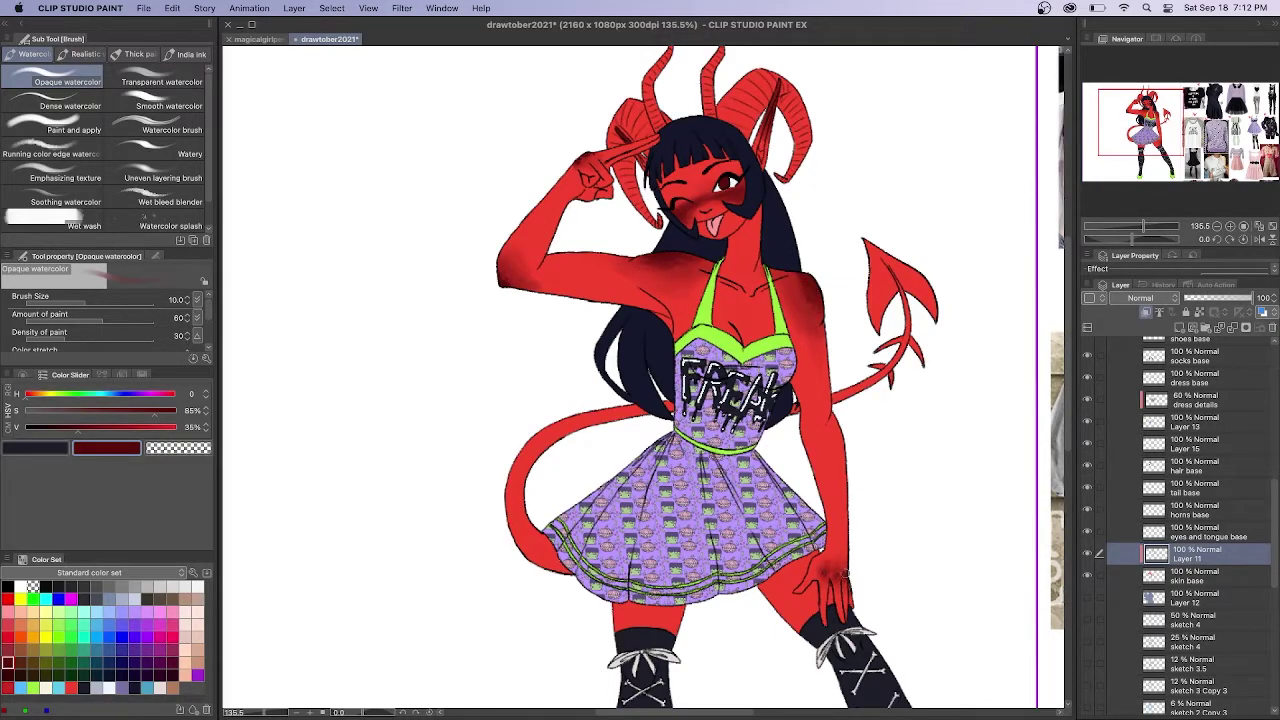
{"action": "left_click", "coordinate": [150, 78]}
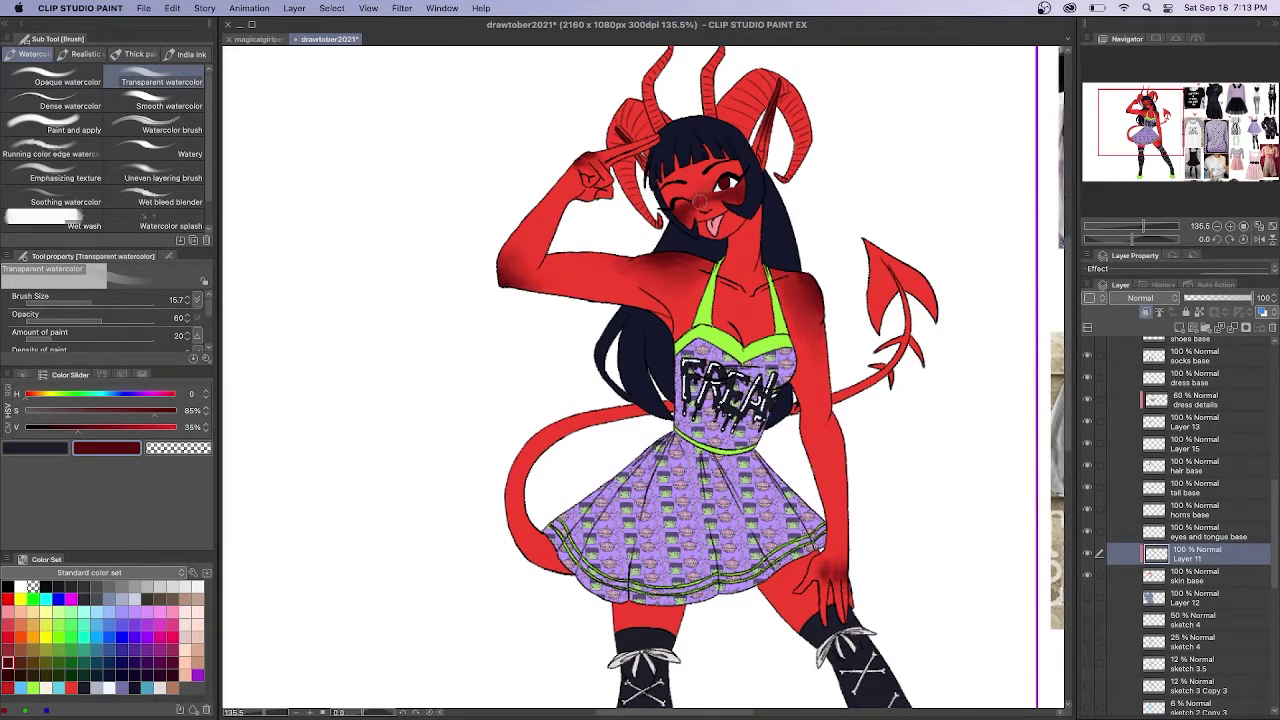
Lower the skin shading layer's opacity to 75% and merge it into the skin base
{"action": "left_click", "coordinate": [1262, 300]}
{"action": "type", "text": "80"}
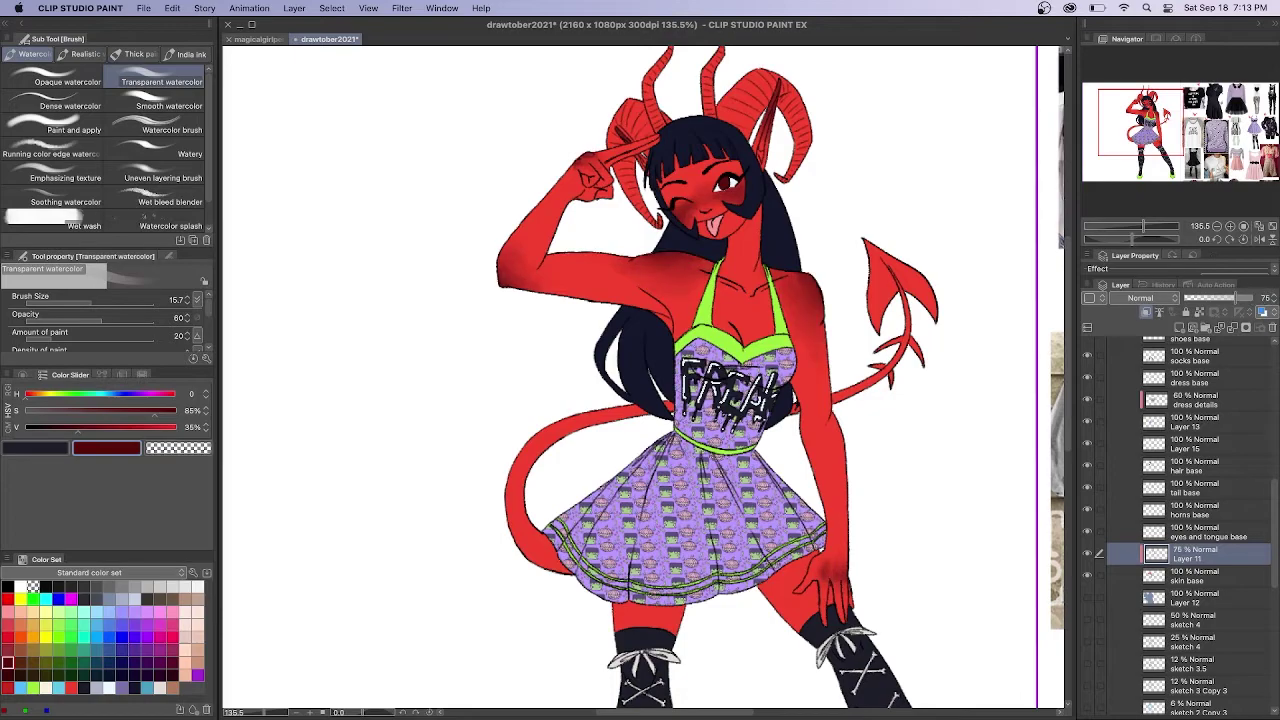
{"action": "left_click", "coordinate": [875, 398]}
{"action": "right_click", "coordinate": [1216, 554]}
{"action": "left_click", "coordinate": [1215, 485]}
Shade the horns dark red with watercolor brushes on a new layer clipped to the horns base
{"action": "left_click", "coordinate": [1195, 510]}
{"action": "left_click", "coordinate": [1179, 328]}
{"action": "left_click", "coordinate": [1159, 312]}
{"action": "left_click", "coordinate": [58, 103]}
{"action": "scroll", "coordinate": [700, 200], "scroll_direction": "up", "scroll_amount": 2}
{"action": "mouse_move", "coordinate": [720, 80]}
{"action": "left_mouse_down"}
{"action": "mouse_move", "coordinate": [722, 107]}
{"action": "mouse_move", "coordinate": [653, 142]}
{"action": "left_mouse_up"}
{"action": "left_click", "coordinate": [58, 78]}
{"action": "left_click_drag", "start_coordinate": [721, 102], "coordinate": [710, 136]}
{"action": "left_click_drag", "start_coordinate": [790, 238], "coordinate": [804, 200]}
{"action": "key", "text": "period"}
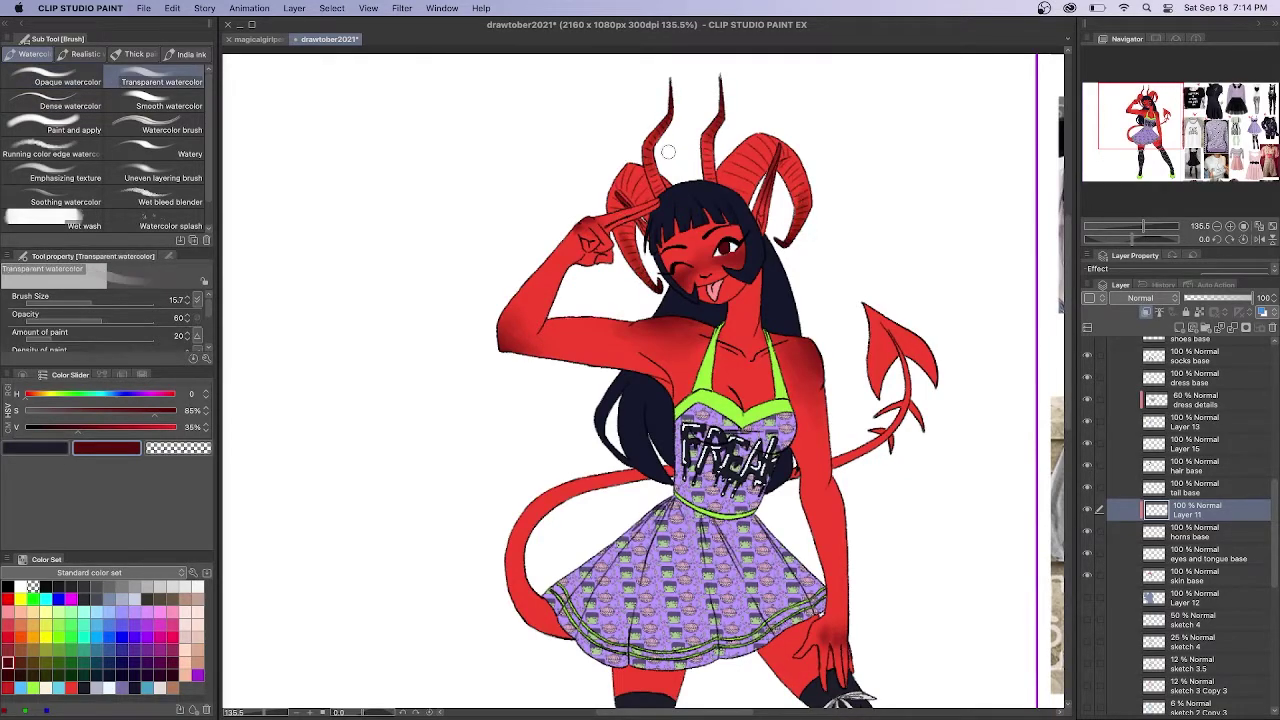
{"action": "left_click", "coordinate": [1195, 576]}
{"action": "left_click", "coordinate": [42, 449]}
{"action": "left_click", "coordinate": [72, 688]}
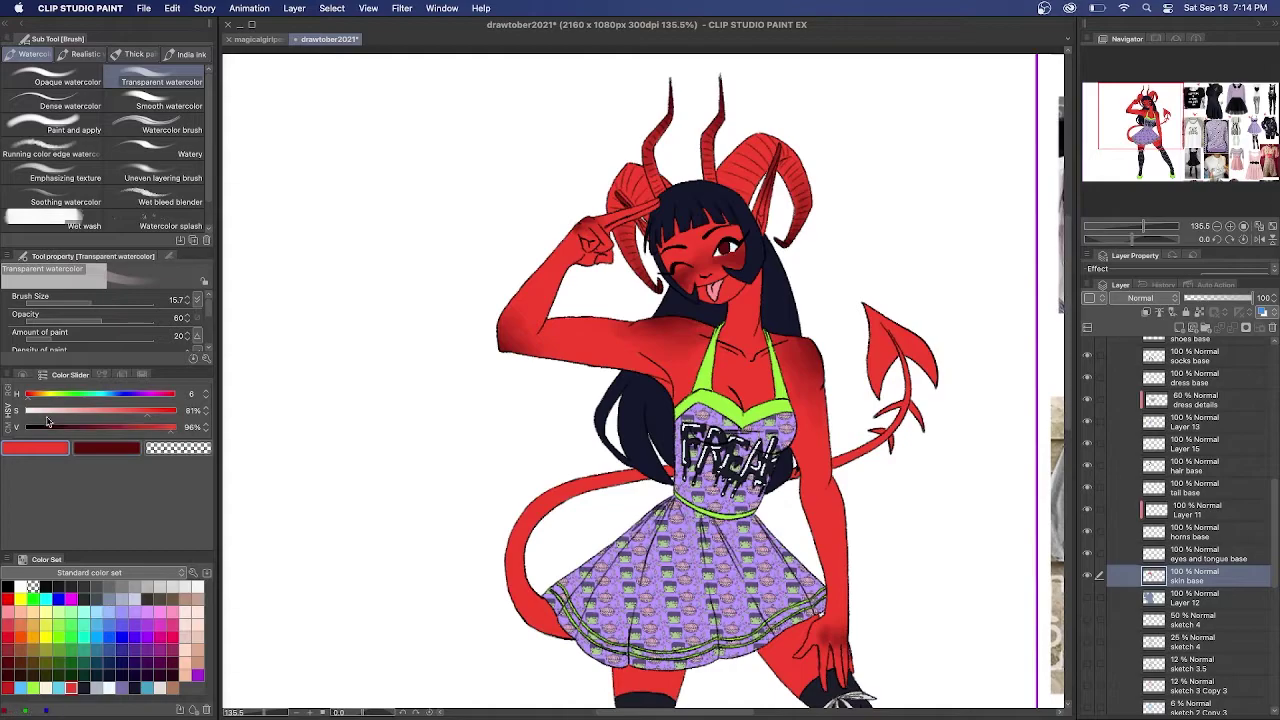
{"action": "key", "text": "p"}
Merge the horn shading into the horns base and add a new layer clipped to the tail base
{"action": "left_click", "coordinate": [1234, 512]}
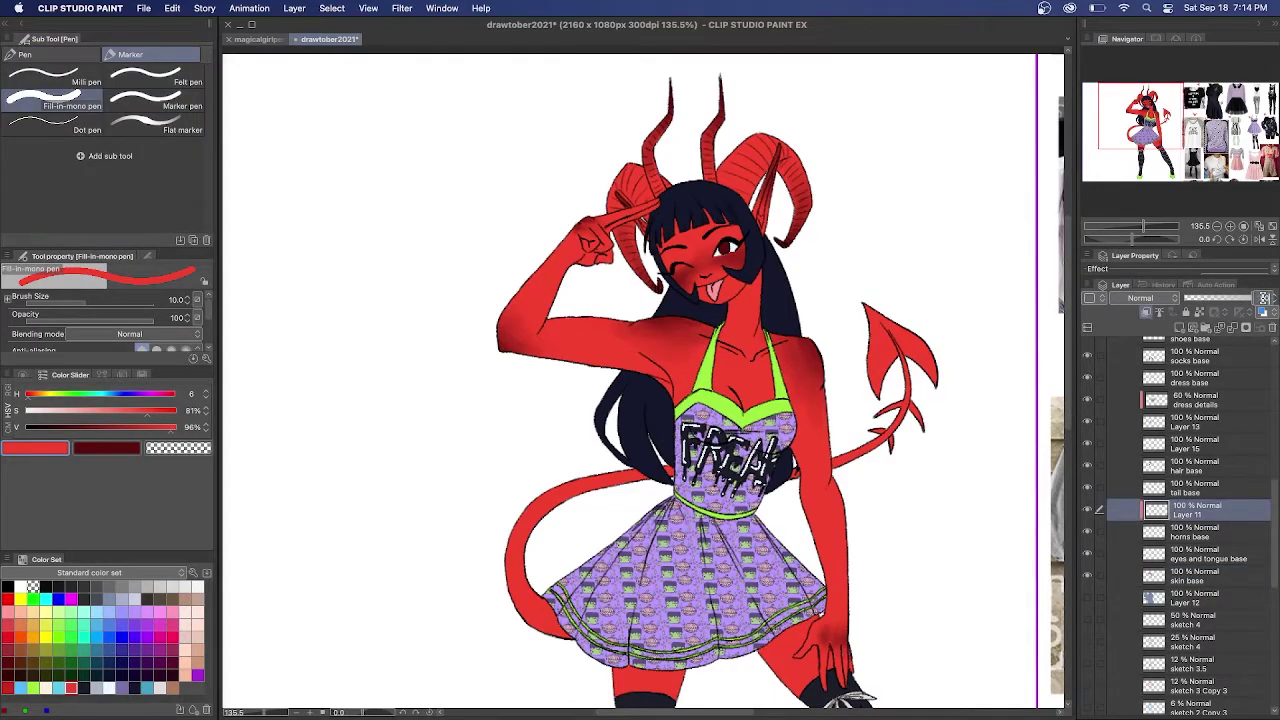
{"action": "right_click", "coordinate": [1234, 512]}
{"action": "left_click", "coordinate": [1196, 327]}
{"action": "left_click", "coordinate": [1210, 488]}
{"action": "left_click", "coordinate": [1179, 328]}
{"action": "left_click", "coordinate": [1146, 312]}
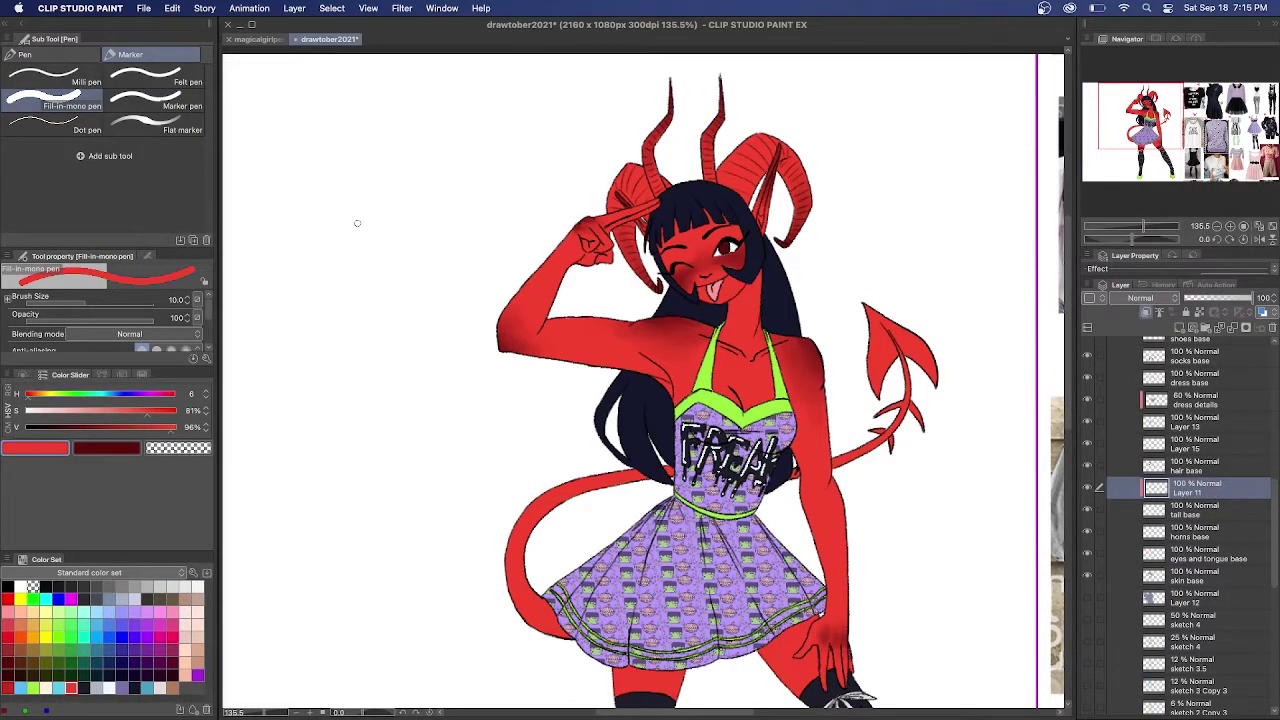
Paint dark red shading along the edges of the tail's arrowhead with the Dense watercolor brush
{"action": "key", "text": "b"}
{"action": "left_click", "coordinate": [60, 102]}
{"action": "left_click", "coordinate": [8, 663]}
{"action": "left_click_drag", "start_coordinate": [866, 306], "coordinate": [878, 388]}
{"action": "left_click_drag", "start_coordinate": [872, 312], "coordinate": [935, 367]}
{"action": "left_click_drag", "start_coordinate": [881, 352], "coordinate": [876, 397]}
Shade the tail's arrowhead, barbs and upper stem dark red with the Opaque watercolor brush
{"action": "left_click", "coordinate": [60, 78]}
{"action": "mouse_move", "coordinate": [876, 328]}
{"action": "left_mouse_down"}
{"action": "mouse_move", "coordinate": [882, 392]}
{"action": "mouse_move", "coordinate": [888, 376]}
{"action": "left_mouse_up"}
{"action": "left_click_drag", "start_coordinate": [887, 334], "coordinate": [934, 380]}
{"action": "mouse_move", "coordinate": [902, 360]}
{"action": "left_mouse_down"}
{"action": "mouse_move", "coordinate": [909, 394]}
{"action": "mouse_move", "coordinate": [884, 442]}
{"action": "left_mouse_up"}
{"action": "left_click_drag", "start_coordinate": [904, 398], "coordinate": [888, 432]}
{"action": "mouse_move", "coordinate": [882, 440]}
{"action": "left_mouse_down"}
{"action": "mouse_move", "coordinate": [830, 466]}
{"action": "mouse_move", "coordinate": [832, 428]}
{"action": "mouse_move", "coordinate": [826, 470]}
{"action": "left_mouse_up"}
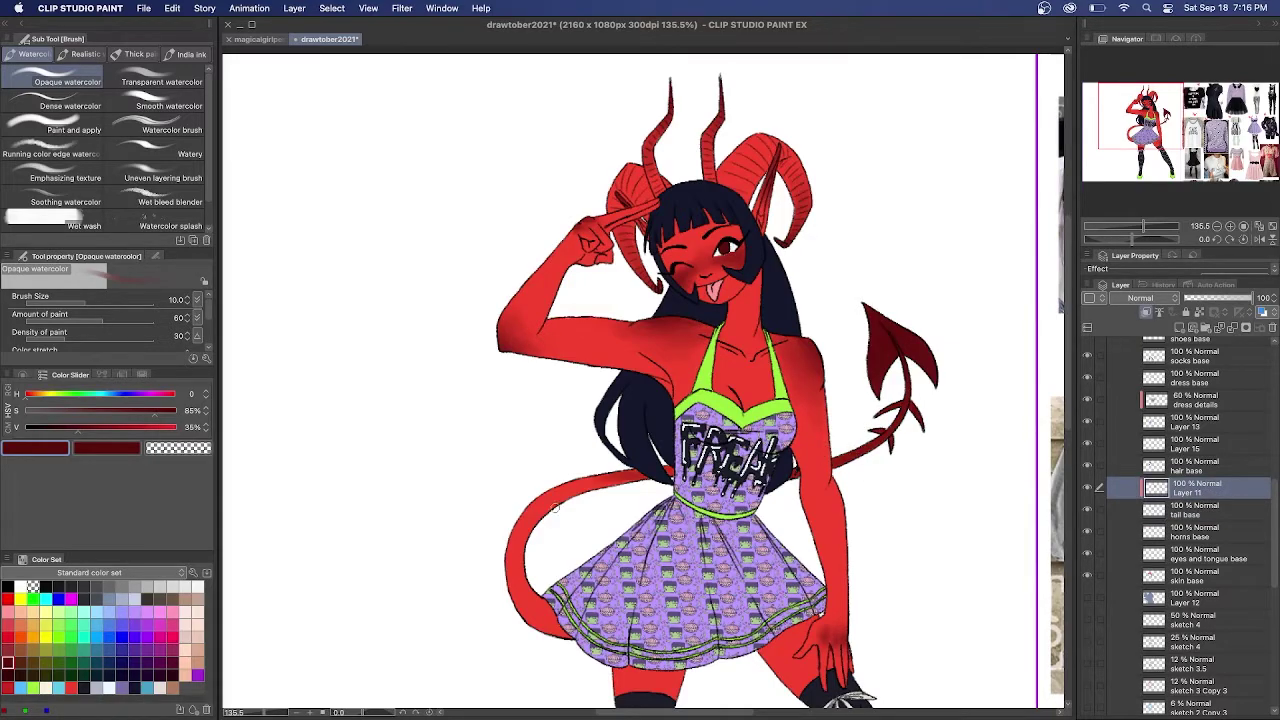
{"action": "left_click", "coordinate": [161, 82]}
{"action": "left_click", "coordinate": [70, 105]}
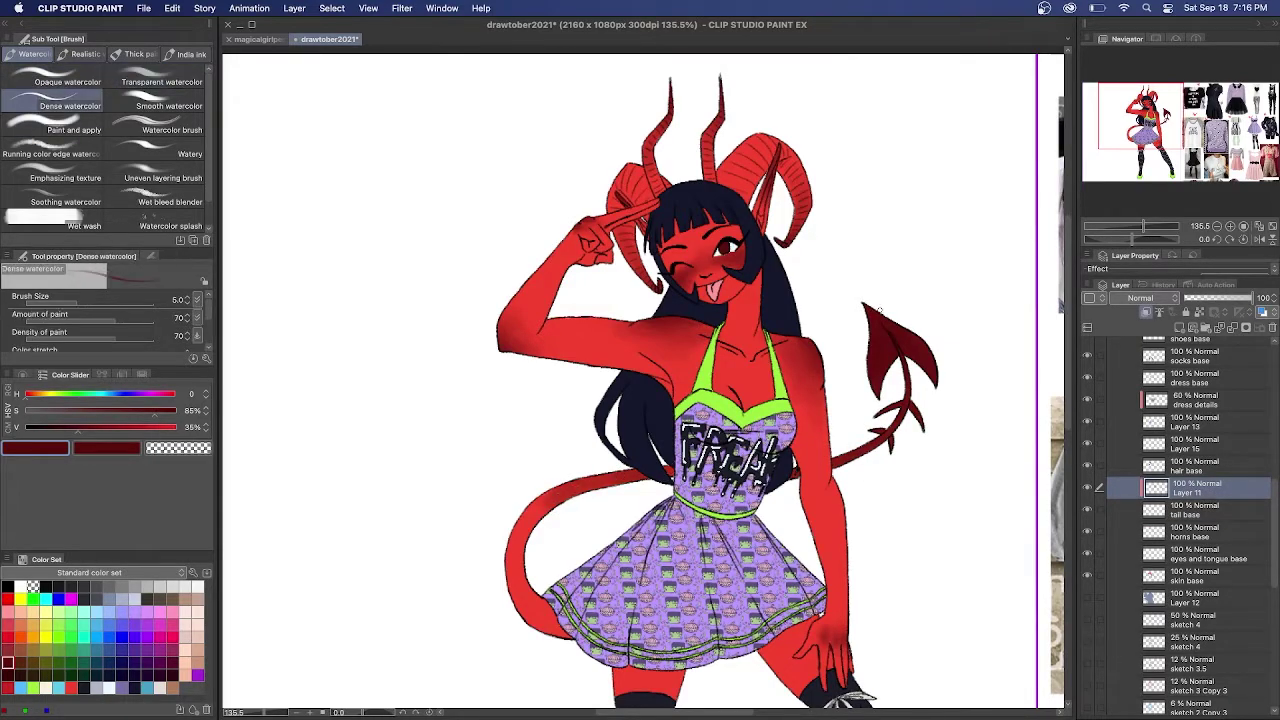
{"action": "left_click", "coordinate": [68, 82]}
Reduce the tail shading layer's opacity and merge it into the tail base
{"action": "left_click_drag", "start_coordinate": [1253, 298], "coordinate": [1239, 299]}
{"action": "right_click", "coordinate": [1213, 490]}
{"action": "left_click", "coordinate": [1202, 420]}
Show the height chart layer behind the character
{"action": "scroll", "coordinate": [775, 411], "scroll_direction": "down", "scroll_amount": 5}
{"action": "left_click", "coordinate": [1076, 447]}
{"action": "left_click", "coordinate": [863, 683]}
{"action": "scroll", "coordinate": [1200, 600], "scroll_direction": "down", "scroll_amount": 15}
{"action": "left_click", "coordinate": [1088, 643]}
{"action": "scroll", "coordinate": [1208, 650], "scroll_direction": "up", "scroll_amount": 15}
Create a new layer folder named "drawing 2"
{"action": "left_click", "coordinate": [1205, 688]}
{"action": "scroll", "coordinate": [1205, 600], "scroll_direction": "up", "scroll_amount": 10}
{"action": "left_click", "coordinate": [1206, 328]}
{"action": "double_click", "coordinate": [1188, 476]}
{"action": "type", "text": "drawing 2"}
Select all layers of the dress drawing, move them into the "drawing 2" folder and collapse it
{"action": "left_click", "coordinate": [1212, 495]}
{"action": "scroll", "coordinate": [1220, 560], "scroll_direction": "down", "scroll_amount": 12}
{"action": "left_click", "coordinate": [1240, 591], "text": "shift"}
{"action": "scroll", "coordinate": [1240, 570], "scroll_direction": "up", "scroll_amount": 2}
{"action": "left_click", "coordinate": [1220, 554], "text": "shift"}
{"action": "scroll", "coordinate": [1220, 550], "scroll_direction": "up", "scroll_amount": 12}
{"action": "left_click_drag", "start_coordinate": [1205, 468], "coordinate": [1200, 430]}
{"action": "left_click", "coordinate": [1144, 429]}
Show drawing 1 and scale drawing 2 down to match the first figure's height on the chart
{"action": "left_click", "coordinate": [1088, 407]}
{"action": "key", "text": "ctrl+t"}
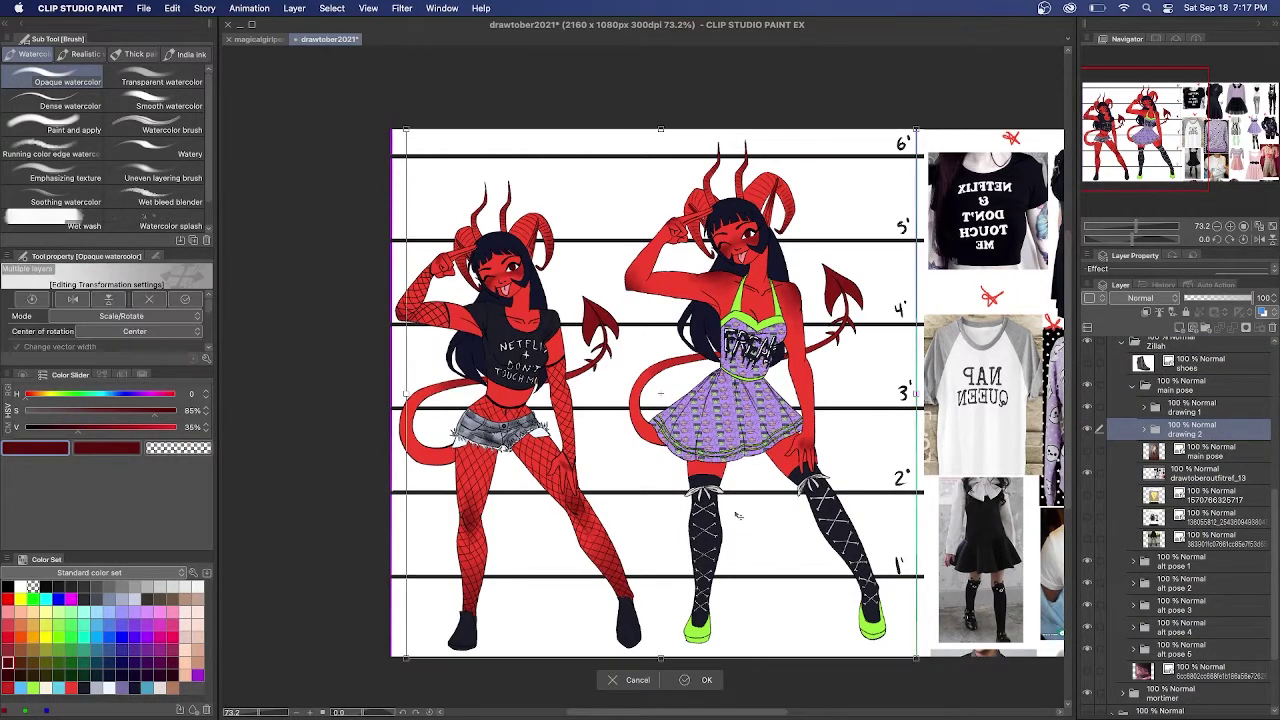
{"action": "left_click_drag", "start_coordinate": [914, 134], "coordinate": [891, 166]}
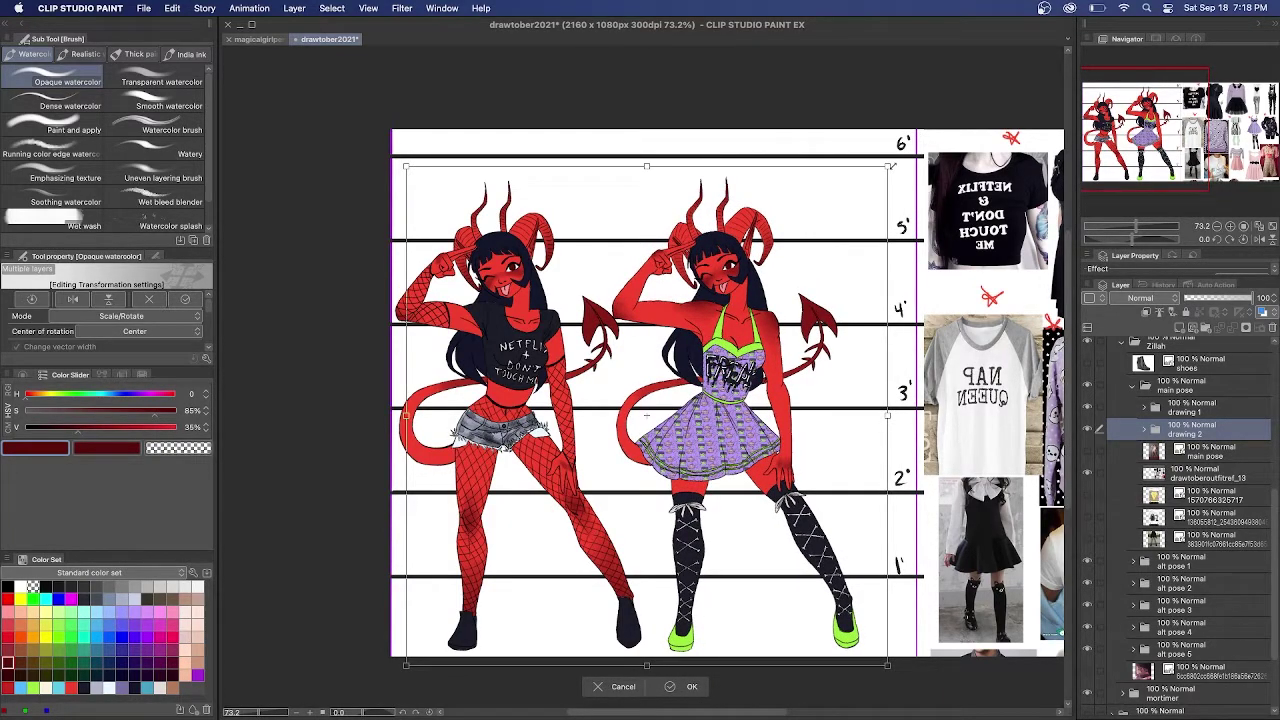
{"action": "left_click_drag", "start_coordinate": [892, 166], "coordinate": [894, 164]}
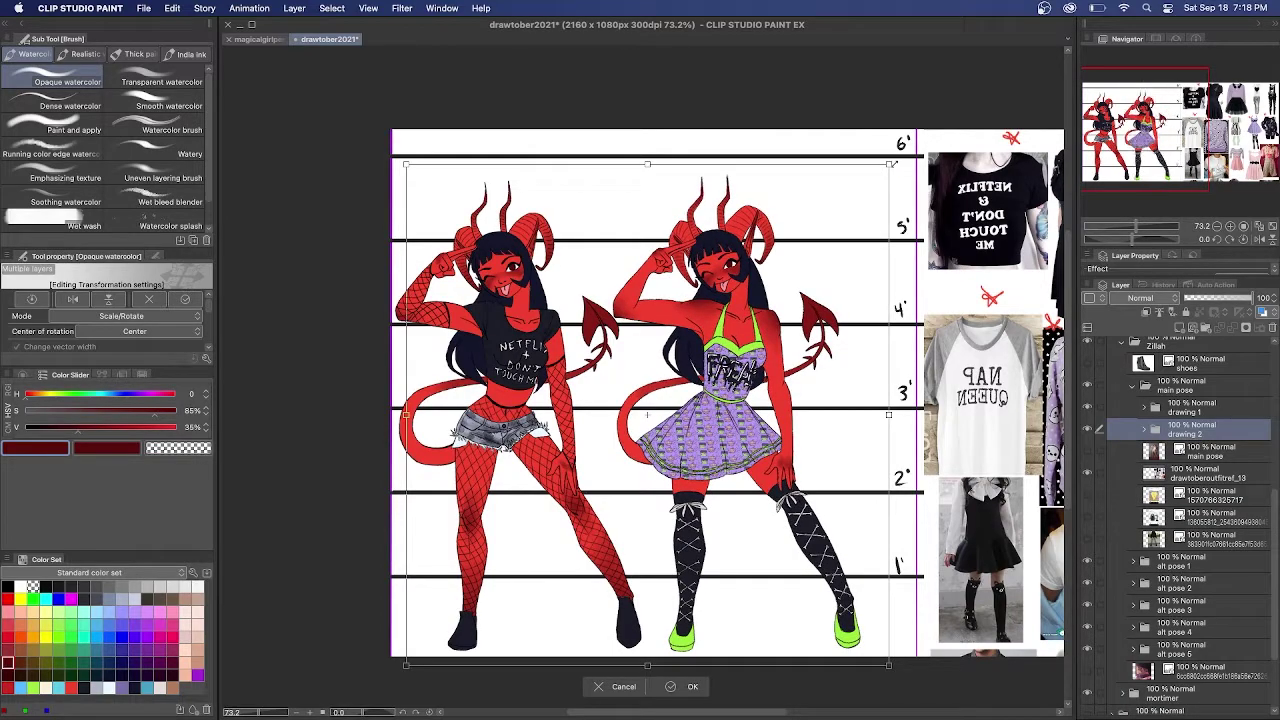
Move drawing 2 to the right on the height chart, align its feet with drawing 1 and apply the transformation
{"action": "key", "text": "Right"}
{"action": "key", "text": "Right"}
{"action": "key", "text": "Right"}
{"action": "key", "text": "Right"}
{"action": "key", "text": "Right"}
{"action": "key", "text": "Right"}
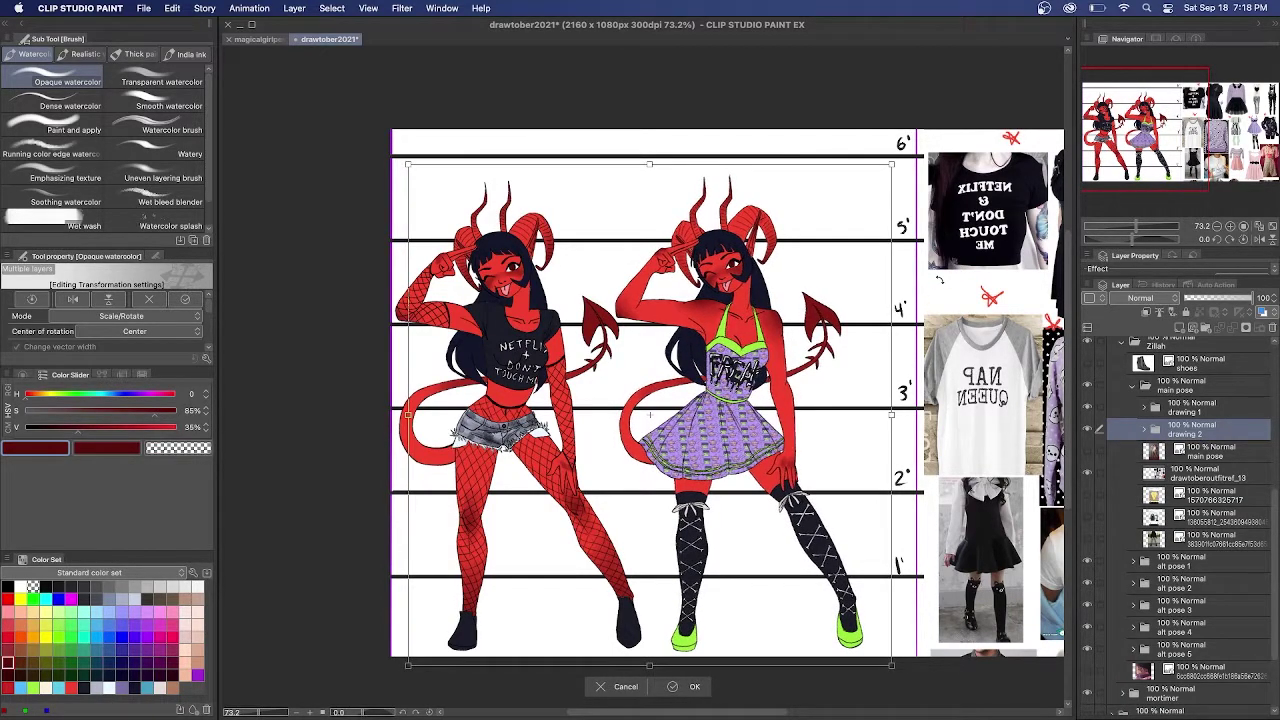
{"action": "left_click_drag", "start_coordinate": [794, 530], "coordinate": [816, 533]}
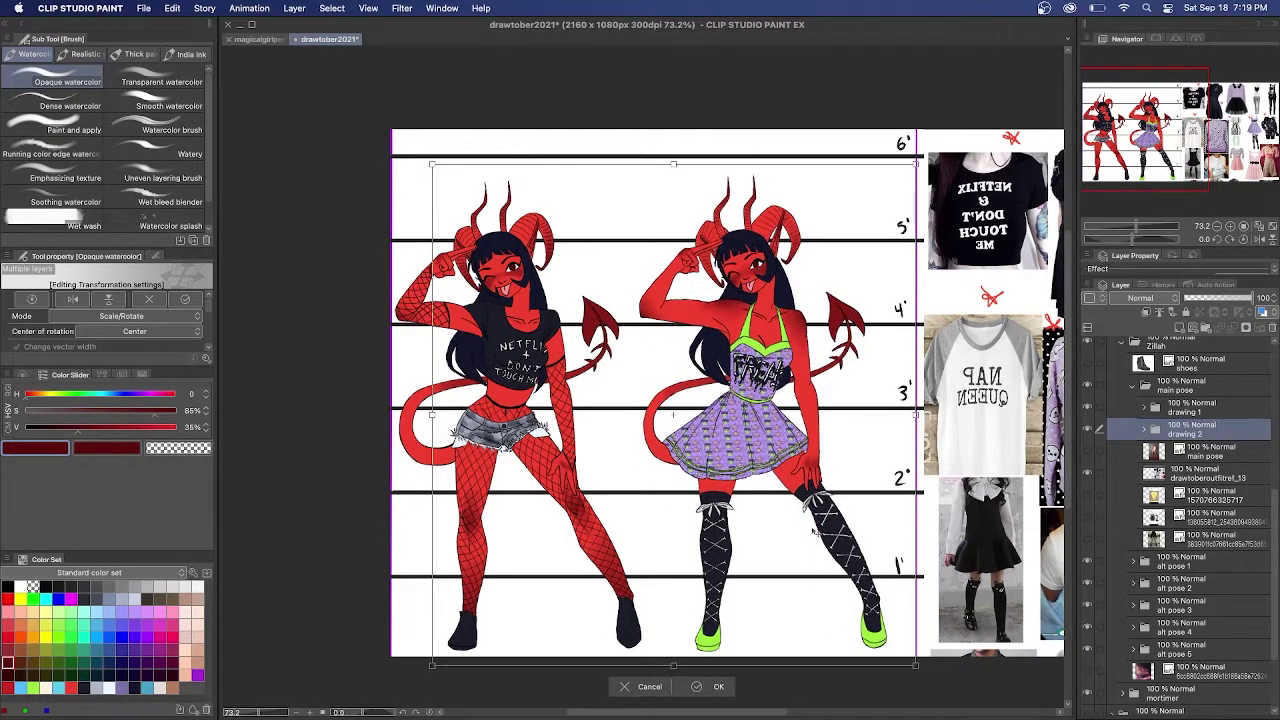
{"action": "key", "text": "Up"}
{"action": "key", "text": "Return"}
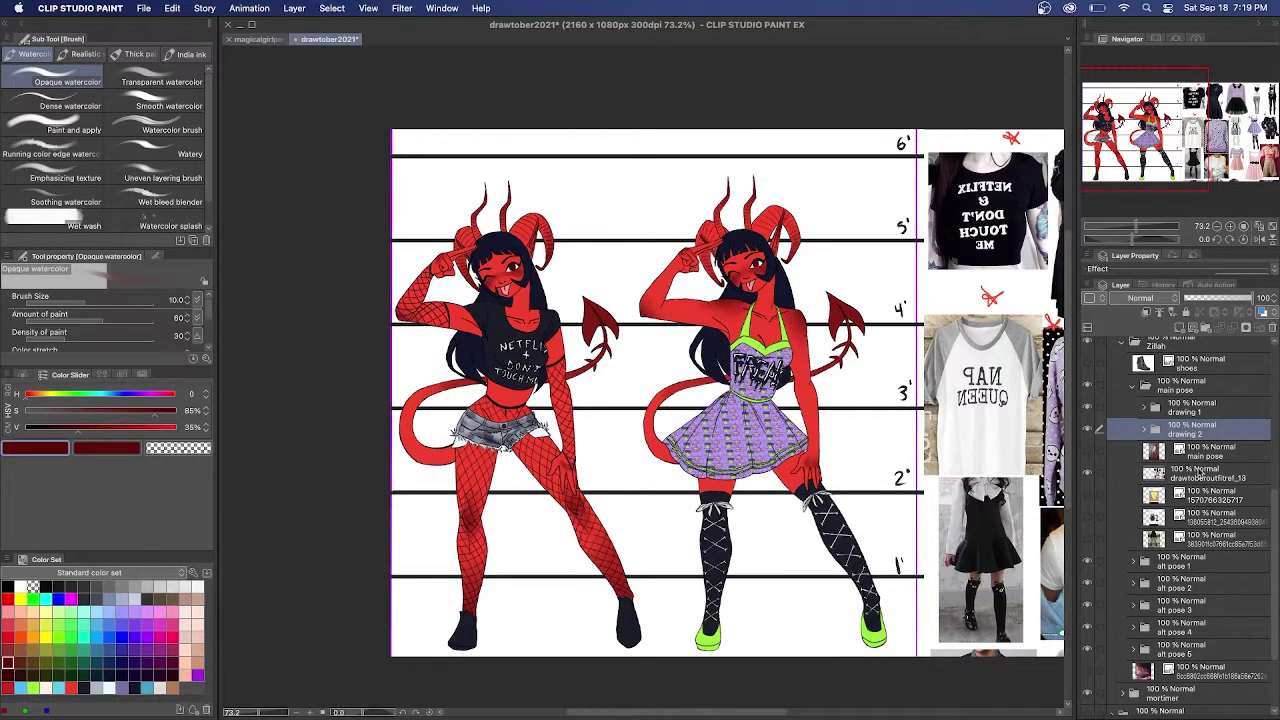
Select drawing 1 and drawing 2 together, shift both slightly right on the height chart and apply the transformation
{"action": "left_click", "coordinate": [1220, 409], "text": "shift"}
{"action": "key", "text": "super+t"}
{"action": "key", "text": "Right"}
{"action": "key", "text": "Right"}
{"action": "key", "text": "Right"}
{"action": "key", "text": "Right"}
{"action": "key", "text": "Right"}
{"action": "key", "text": "Right"}
{"action": "key", "text": "Right"}
{"action": "key", "text": "Right"}
{"action": "key", "text": "Right"}
{"action": "key", "text": "Right"}
{"action": "key", "text": "Right"}
{"action": "key", "text": "Right"}
{"action": "key", "text": "Right"}
{"action": "key", "text": "Right"}
{"action": "key", "text": "Right"}
{"action": "key", "text": "Right"}
{"action": "key", "text": "Right"}
{"action": "key", "text": "Right"}
{"action": "key", "text": "Right"}
{"action": "key", "text": "Right"}
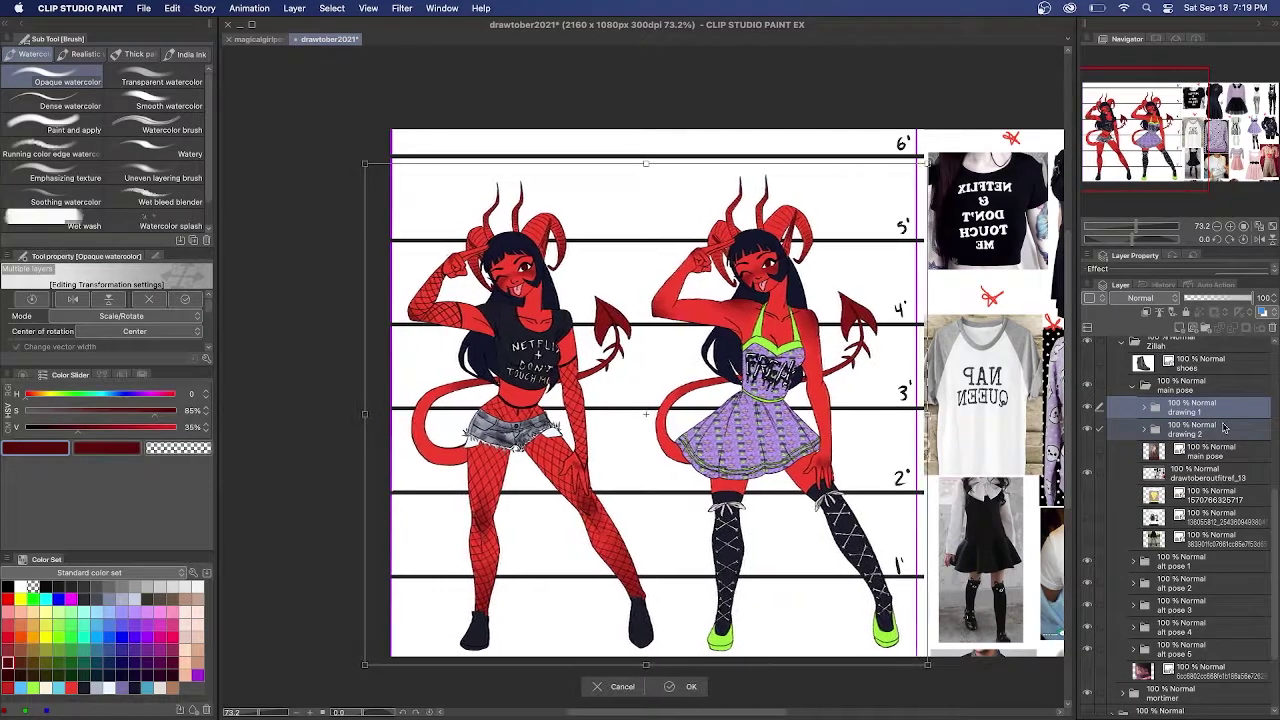
{"action": "key", "text": "Return"}
Show the blue background layer behind the height chart
{"action": "scroll", "coordinate": [1225, 438], "scroll_direction": "down", "scroll_amount": 5}
{"action": "left_click", "coordinate": [1088, 660]}
{"action": "scroll", "coordinate": [734, 486], "scroll_direction": "up", "scroll_amount": 3}
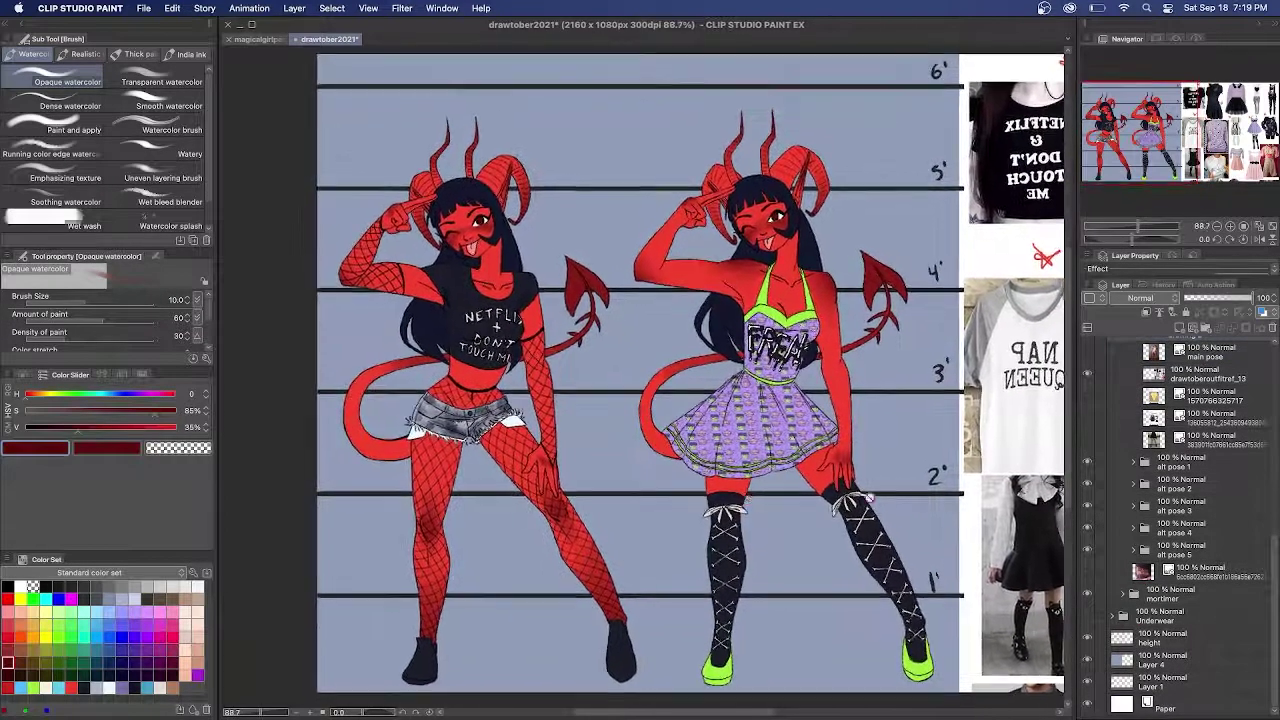
Show the signature watermark layer over the two figures and hide all the interface palettes around the canvas
{"action": "scroll", "coordinate": [1125, 420], "scroll_direction": "up", "scroll_amount": 10}
{"action": "left_click", "coordinate": [1088, 370]}
{"action": "key", "text": "Tab"}
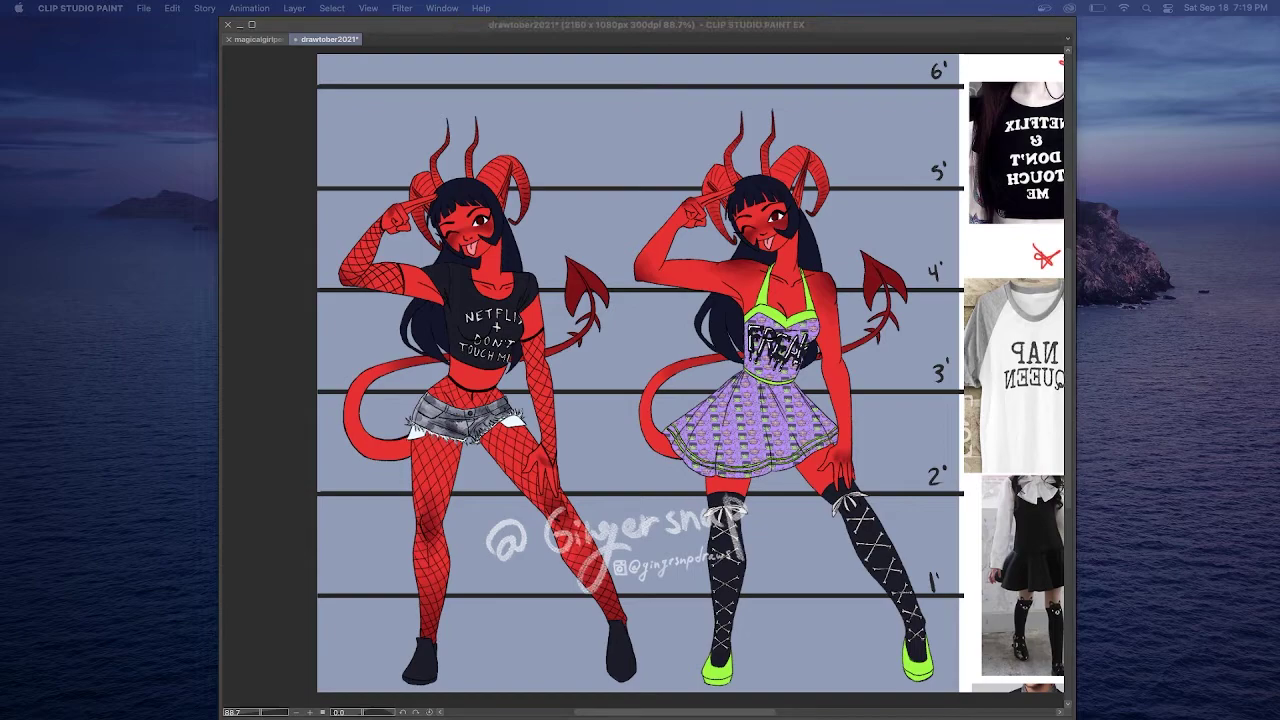